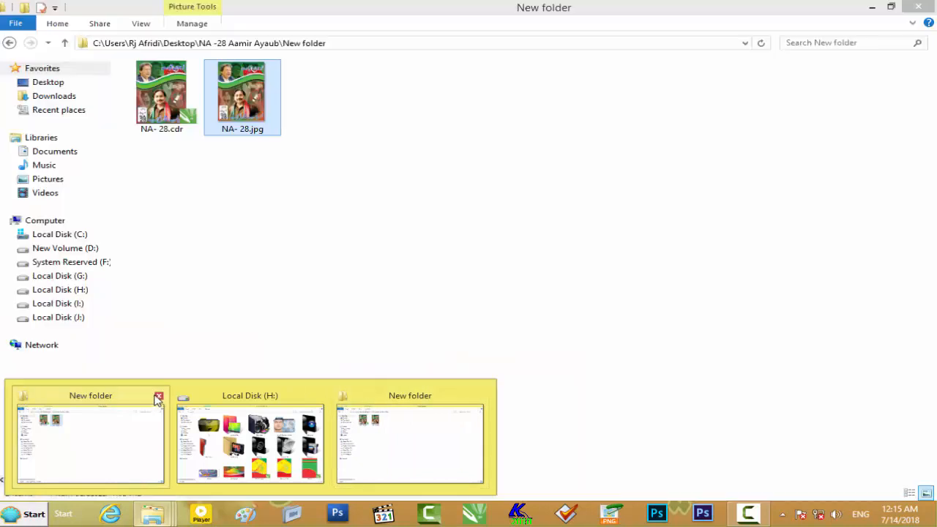
View the poster image NA- 28.jpg in the photo viewer and close it
click(241, 439)
double_click(241, 94)
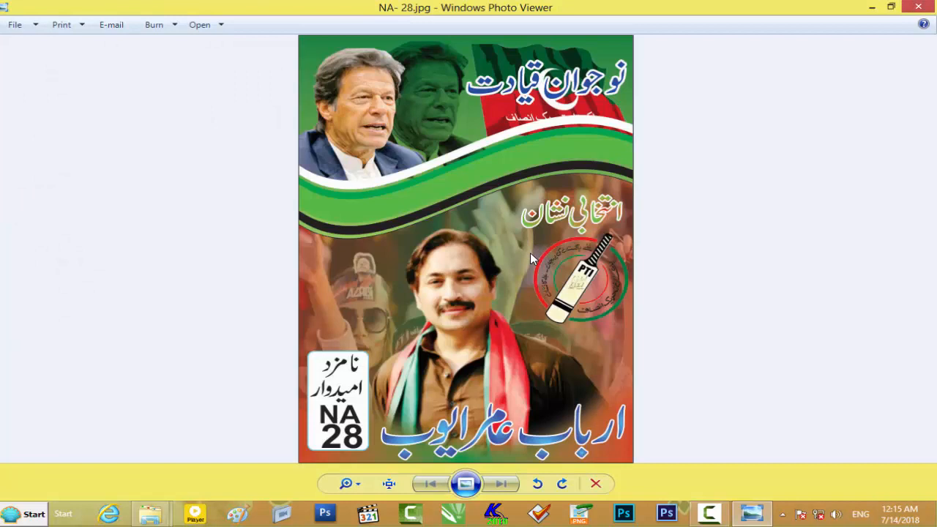
click(921, 7)
Launch CorelDRAW and create a new custom CMYK document, 9.983 by 4.0 inches at 300 dpi
drag(236, 90, 478, 437)
click(483, 514)
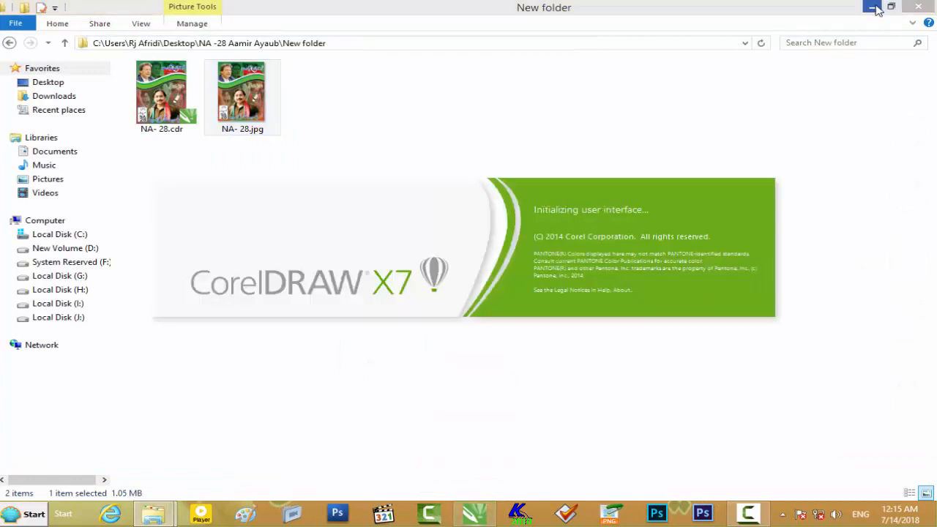
click(872, 6)
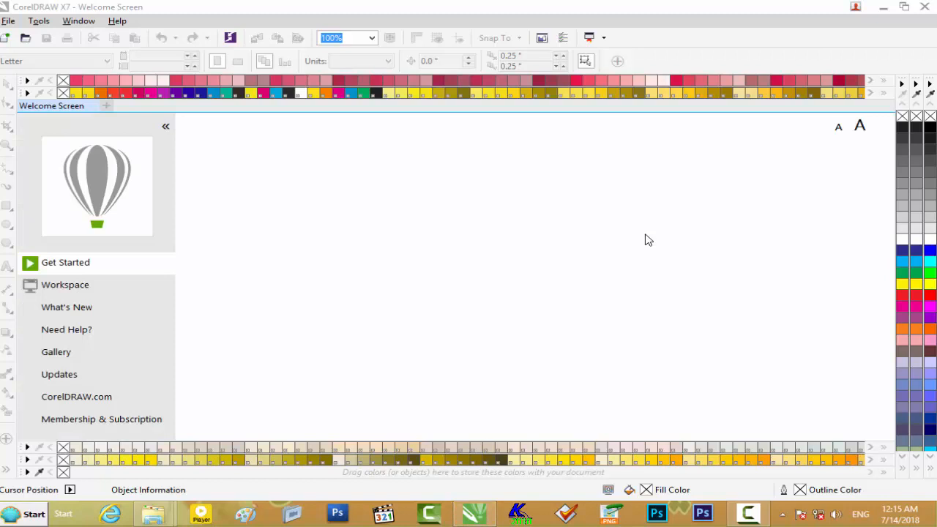
mouse_move(276, 269)
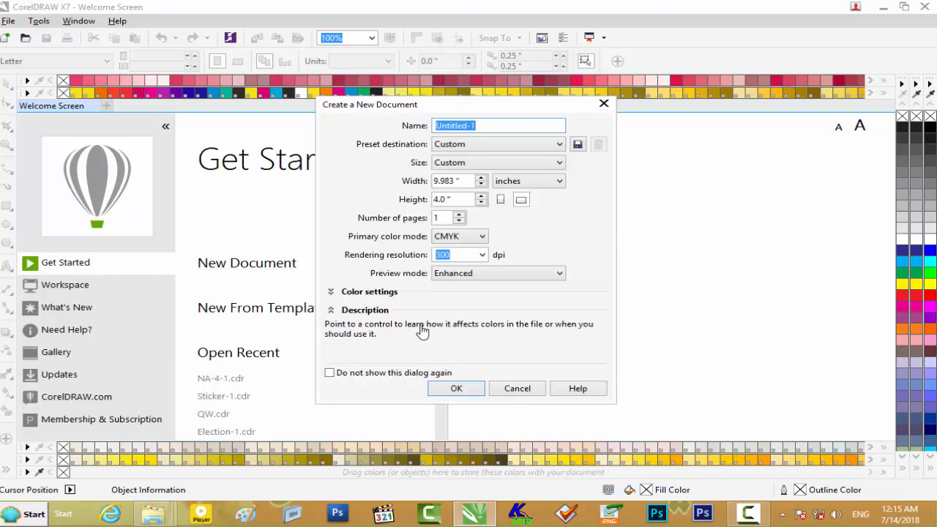
click(442, 386)
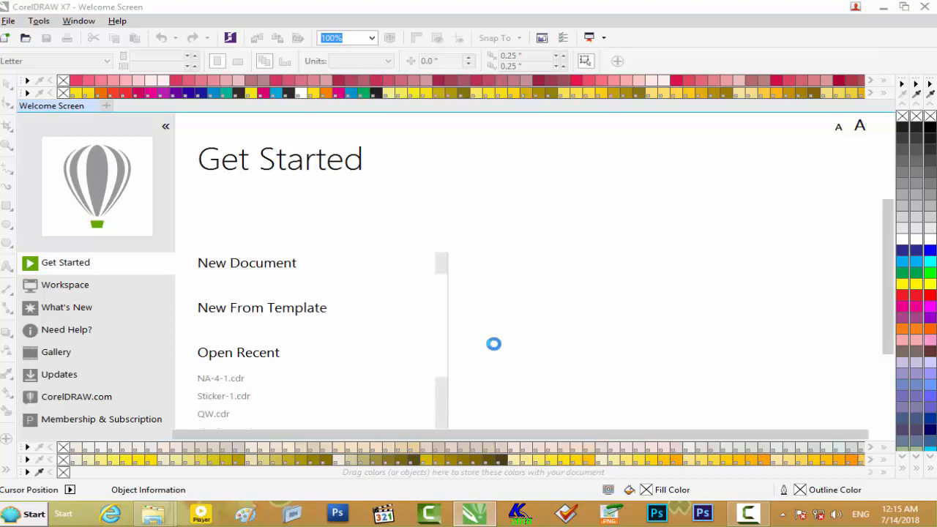
Bring the poster image NA- 28.jpg from its folder into the new document as a reference beside the page
click(884, 7)
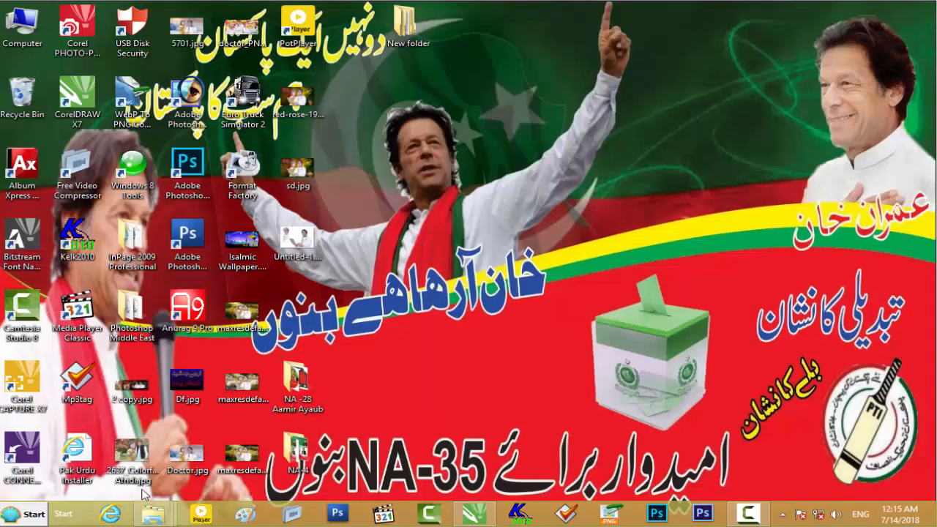
mouse_move(153, 514)
click(238, 454)
drag(249, 103, 147, 235)
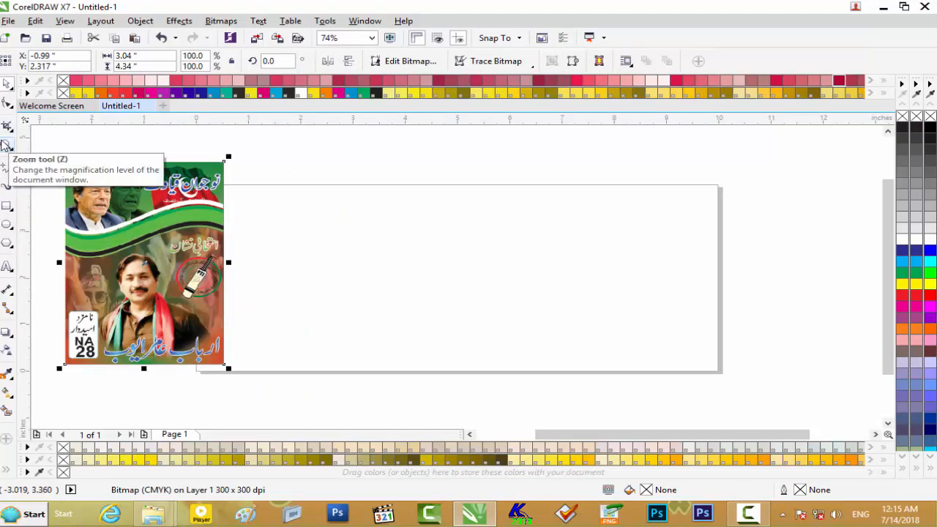
Draw a rectangle in the middle of the page and set its size to 3 inches wide by 4 inches high
click(8, 206)
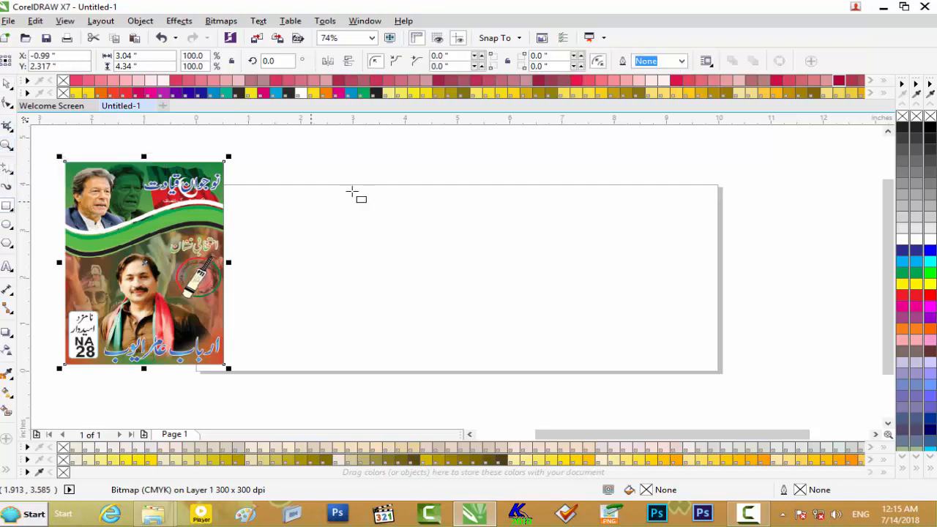
drag(356, 188, 521, 389)
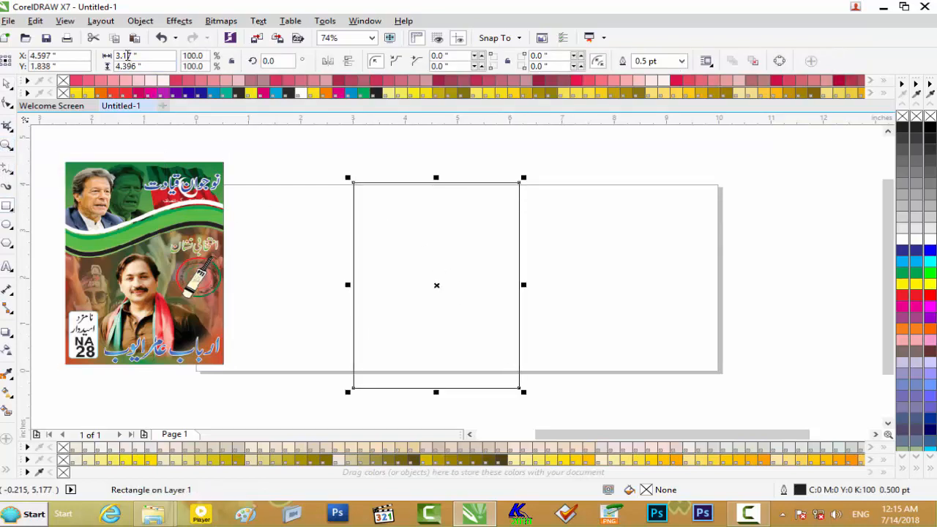
double_click(129, 56)
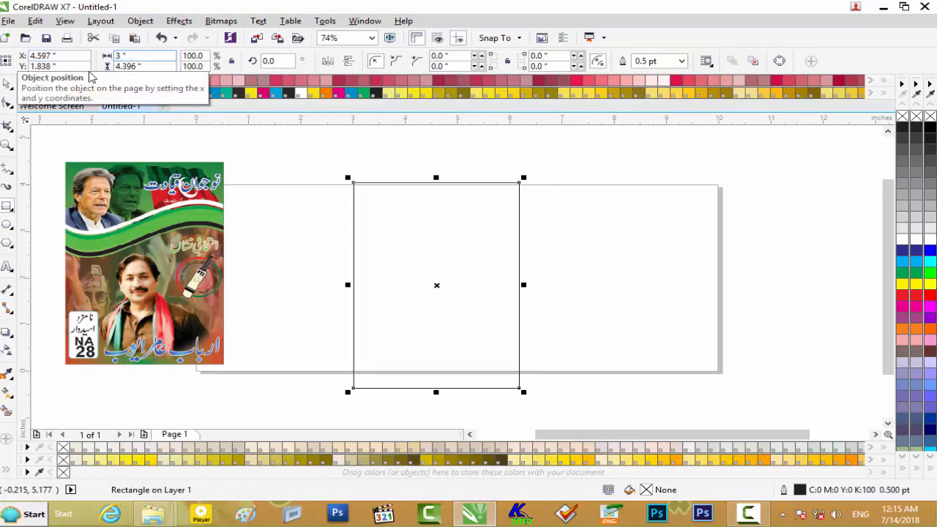
key(Tab)
key(BackSpace)
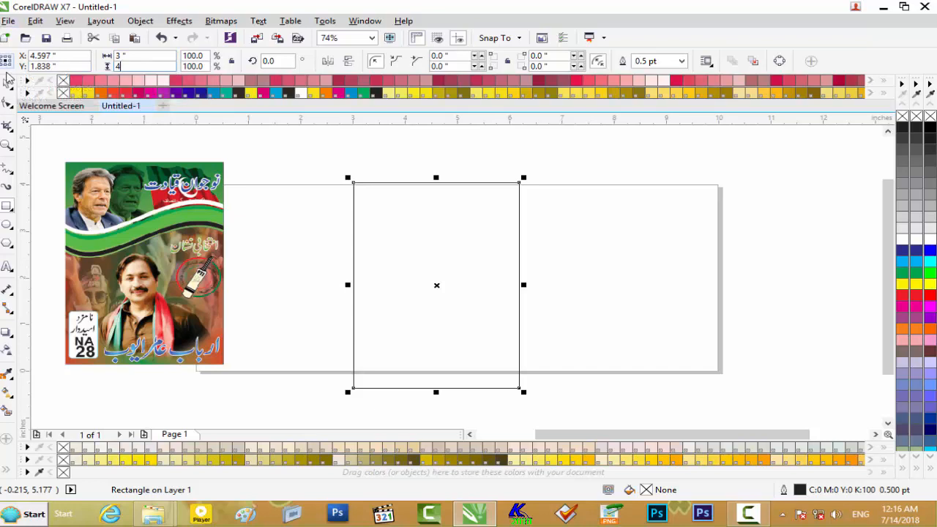
key(Return)
click(585, 223)
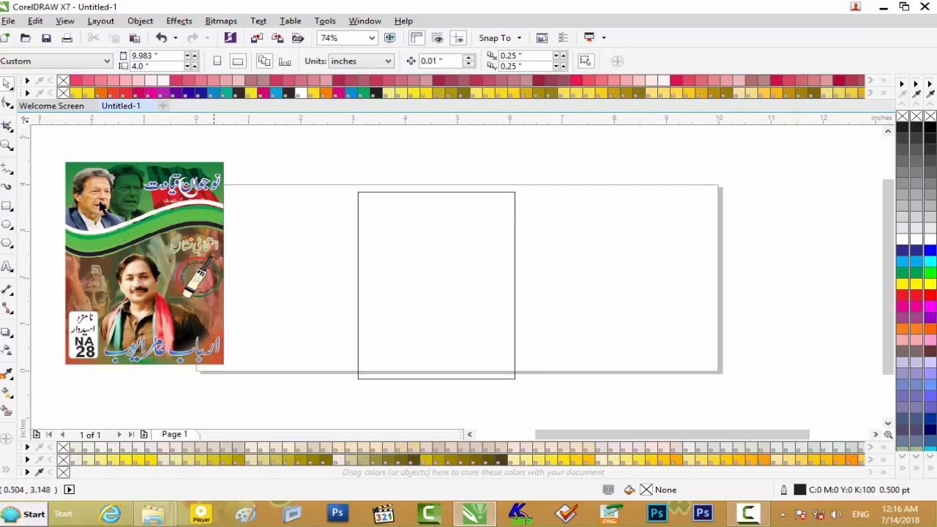
Draw a rectangle about 3.97 by 1.72 inches across the upper part of the poster frame and convert it to curves
click(7, 205)
drag(333, 171, 539, 252)
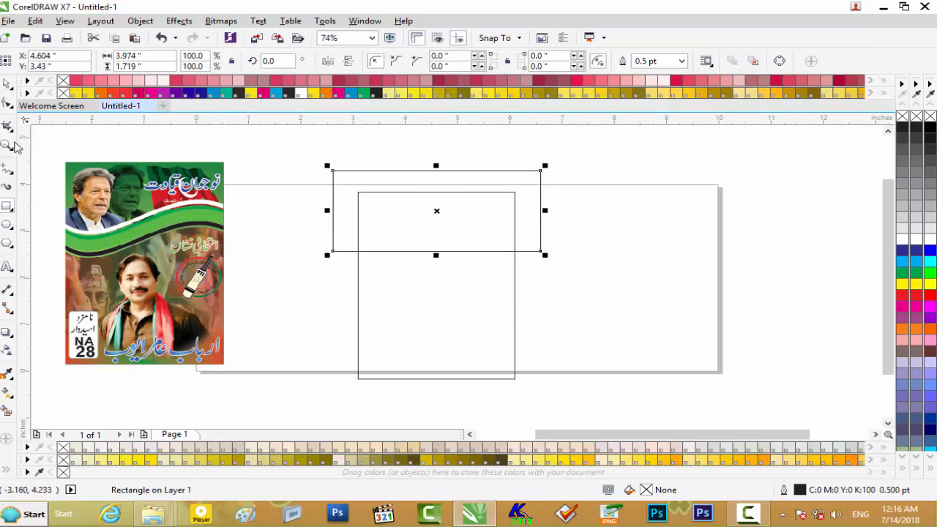
click(7, 105)
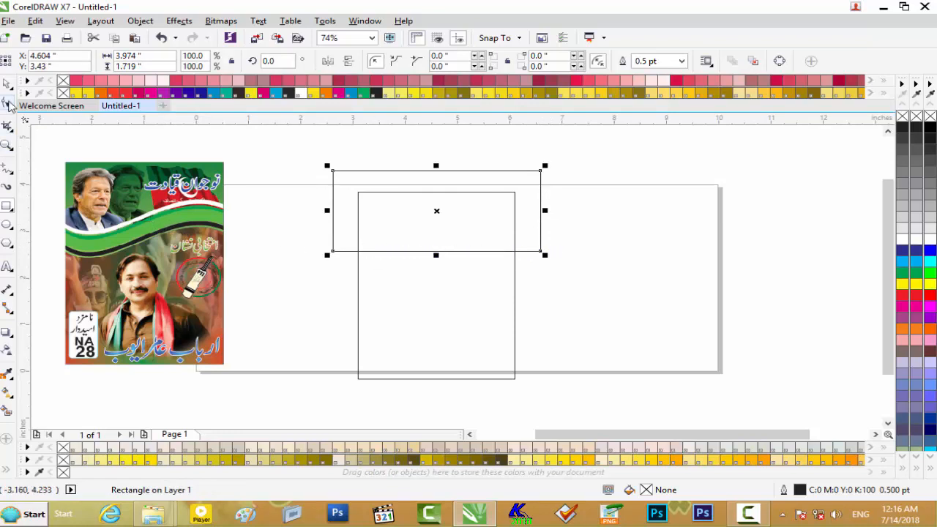
right_click(458, 252)
click(498, 199)
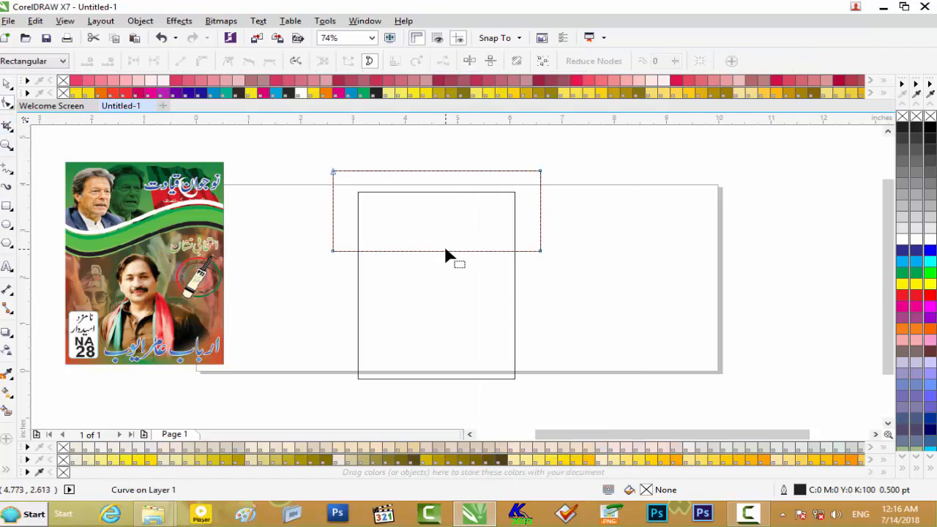
Convert the upper shape's bottom edge to a curve and bend it into a wave, low on the left and high on the right
right_click(445, 252)
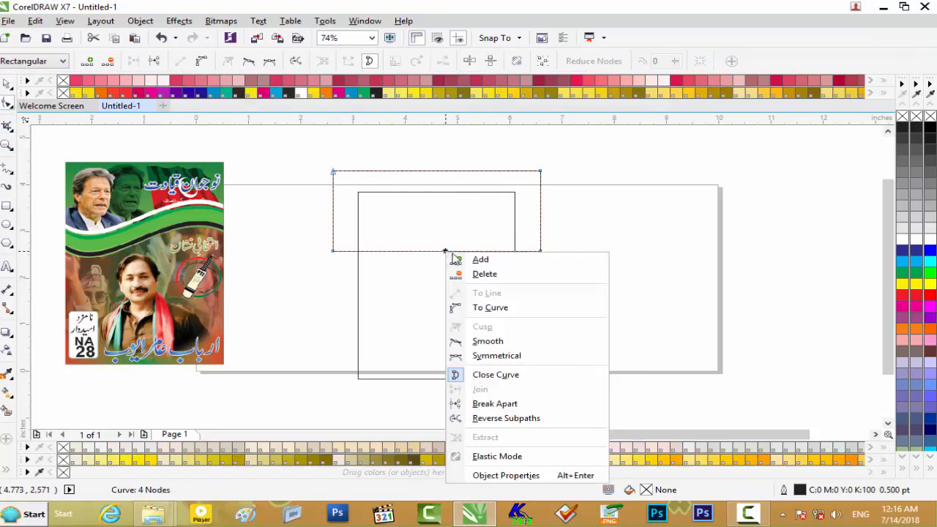
click(495, 308)
drag(472, 251, 464, 230)
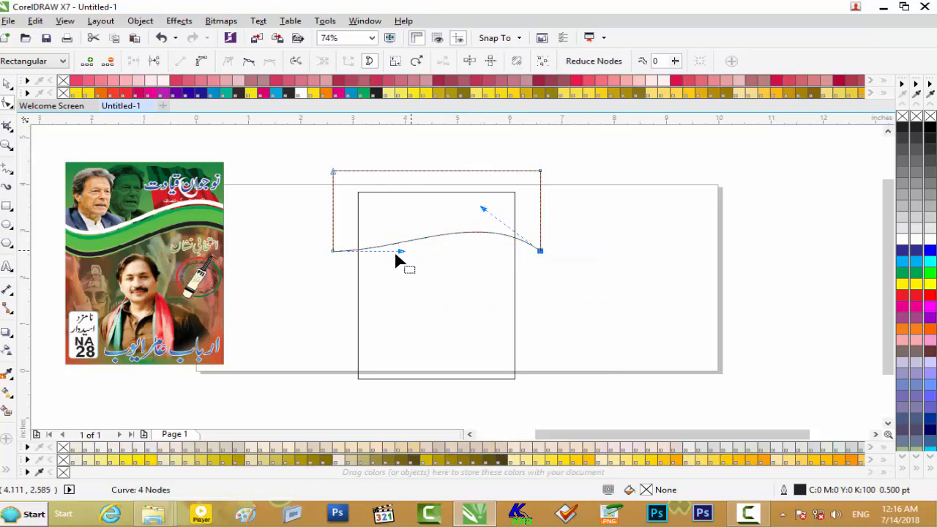
drag(400, 251, 412, 269)
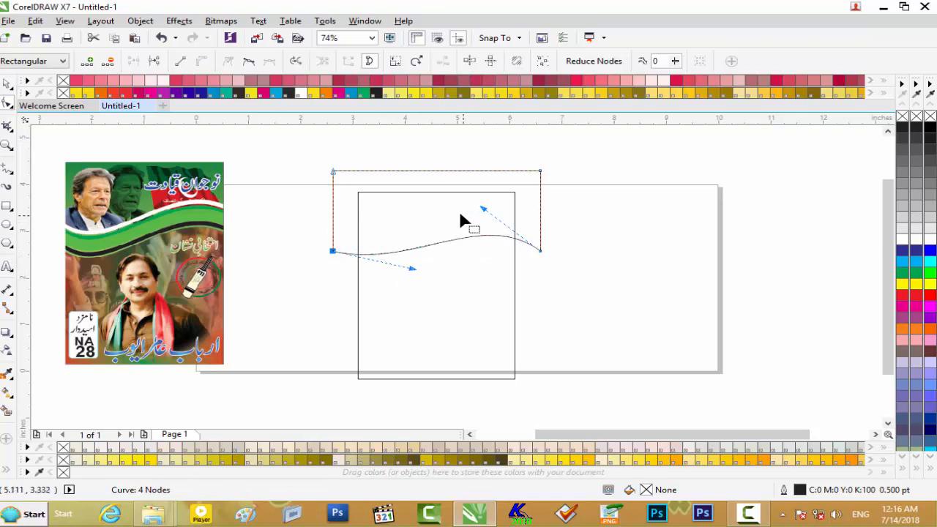
click(7, 83)
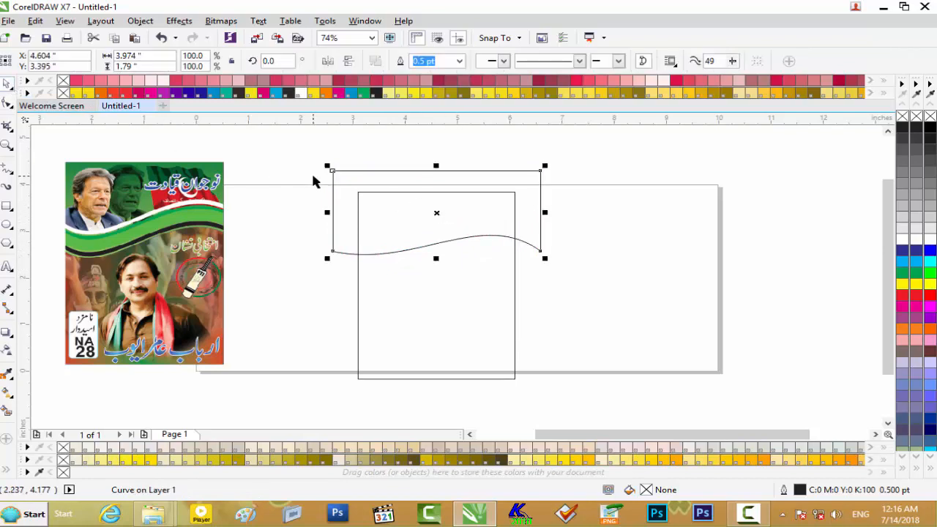
Duplicate the wavy shape and nudge the copy down about 0.14 inches
key(KP_Add)
key(Down)
key(Down)
key(Down)
key(Down)
key(Down)
key(Down)
key(Down)
key(Down)
key(Down)
key(Down)
key(Down)
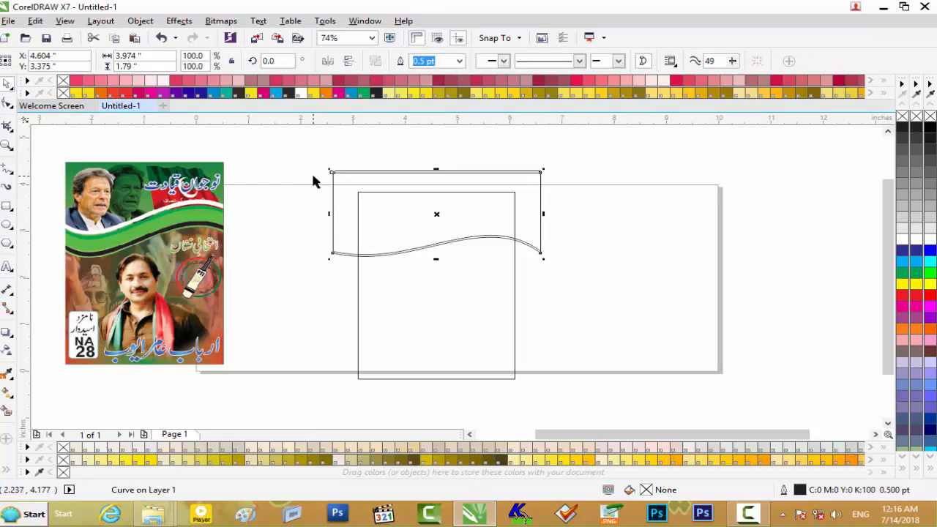
key(Down)
key(Down)
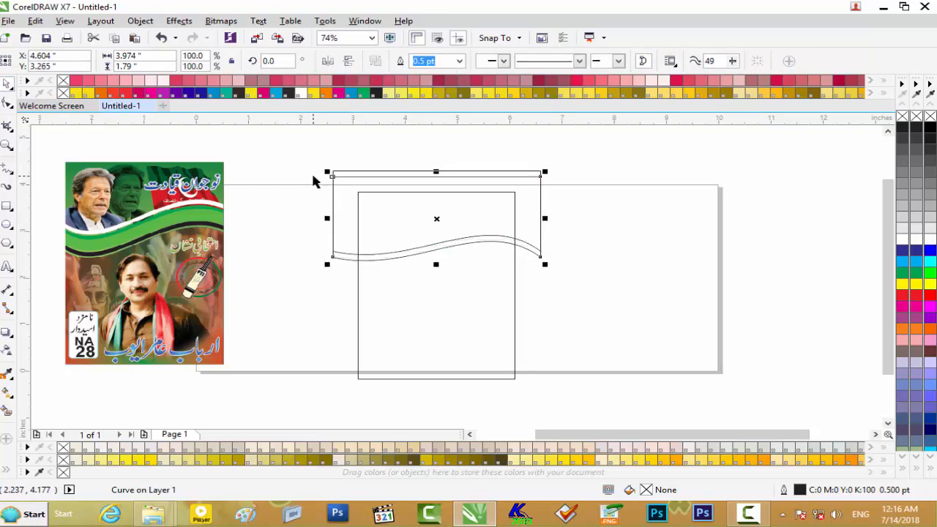
Try trimming the original wavy shape with its lower copy, undoing the trim each time
shift+click(473, 174)
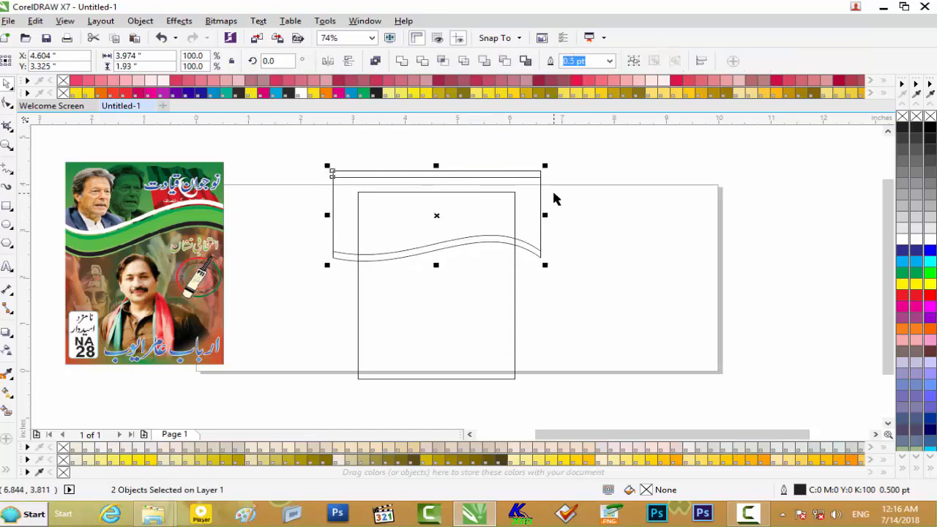
click(423, 62)
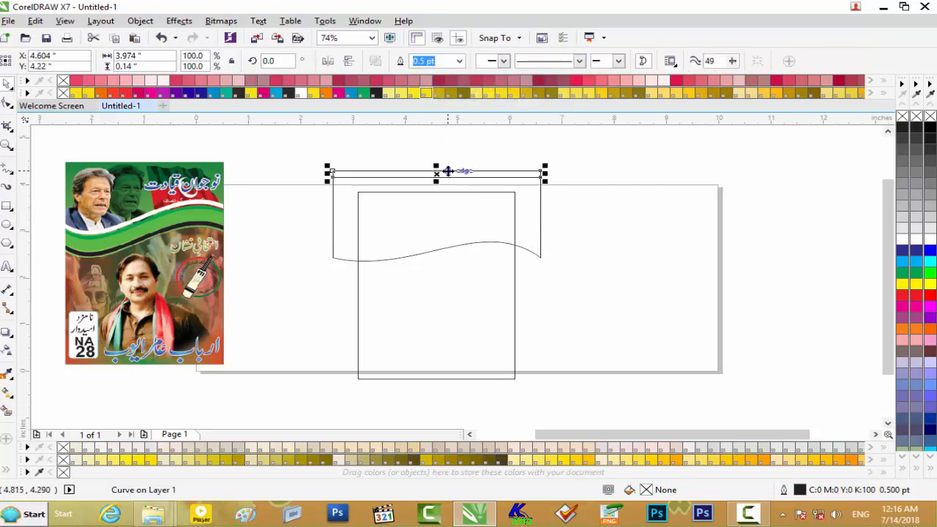
key(ctrl+z)
mouse_move(598, 152)
mouse_down()
mouse_move(298, 276)
mouse_move(271, 274)
mouse_up()
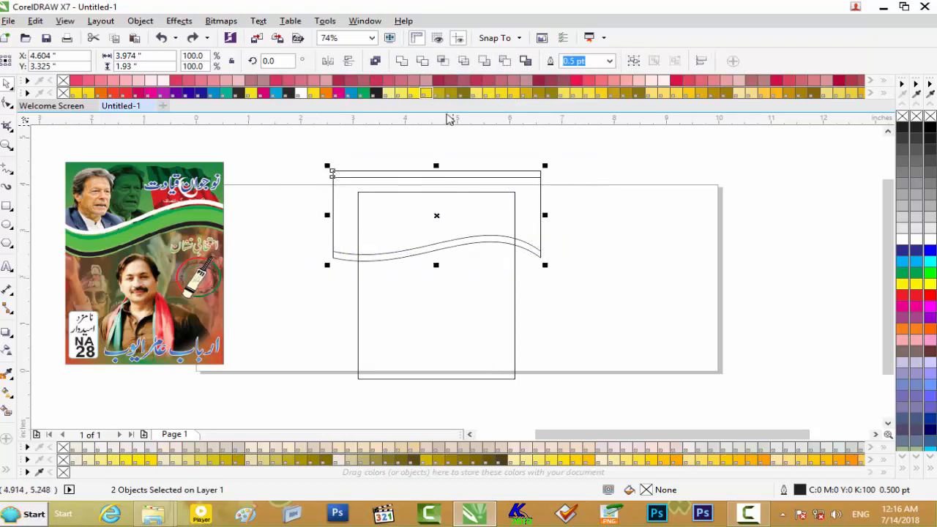
click(424, 61)
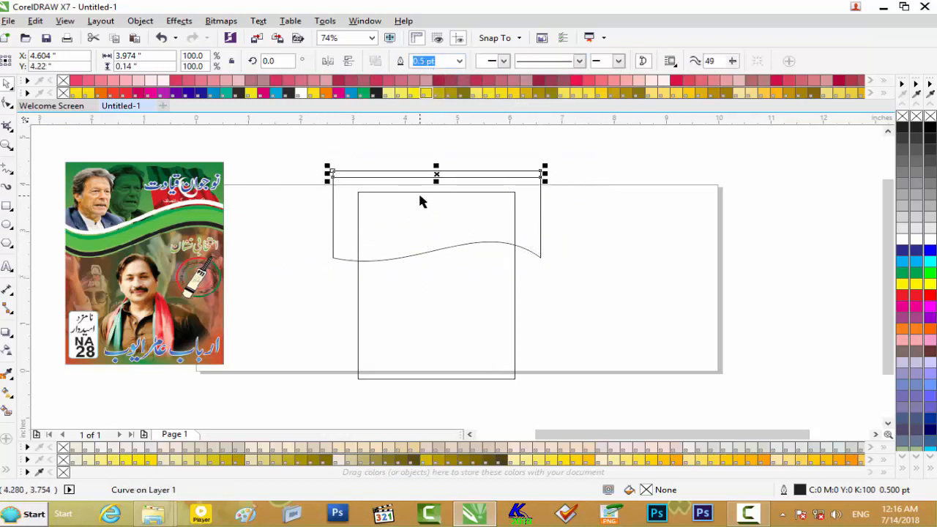
key(ctrl+z)
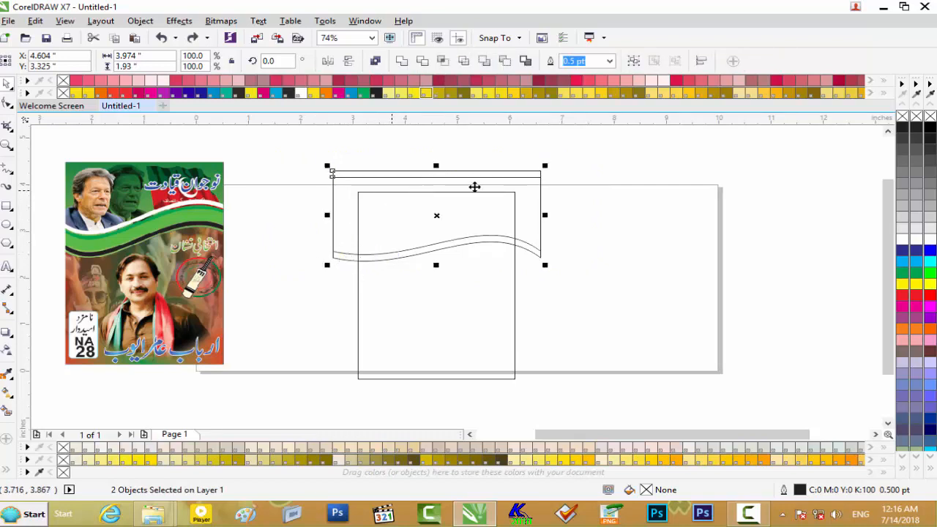
Trim the upper wavy shape with its lower copy and delete the leftover straight strip along the top edge
click(614, 202)
click(519, 177)
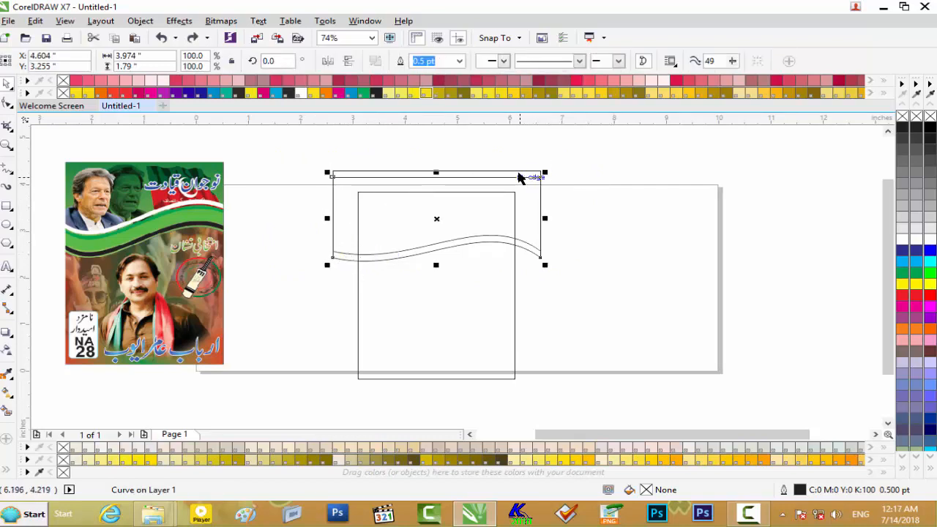
shift+click(516, 171)
click(422, 62)
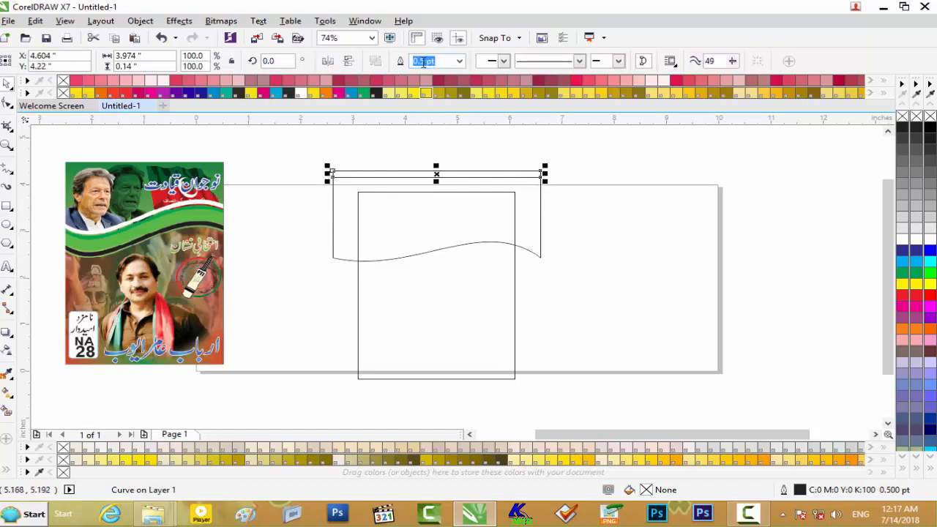
key(Delete)
Paste a copy of the wavy shape 0.12 inches higher and trim the lower shape with it, leaving a thin wavy band
click(442, 178)
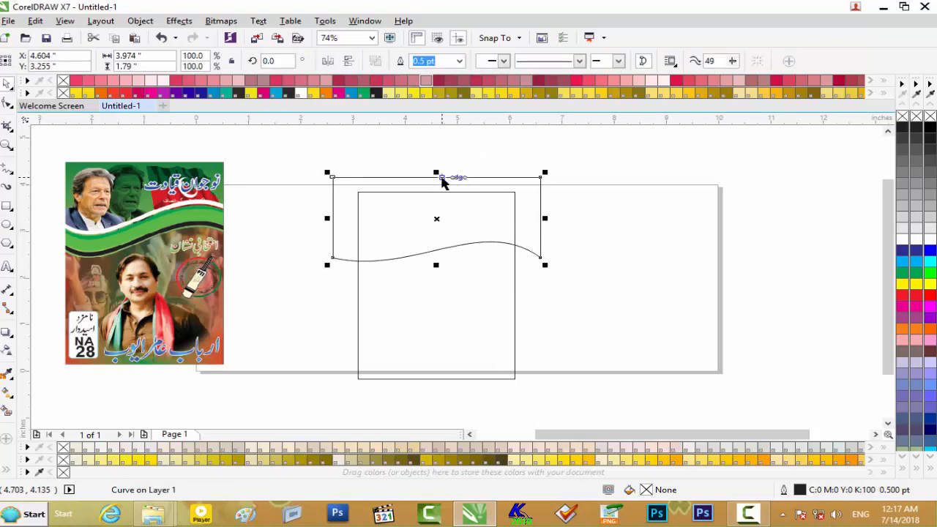
key(ctrl+c)
key(ctrl+v)
key(Up)
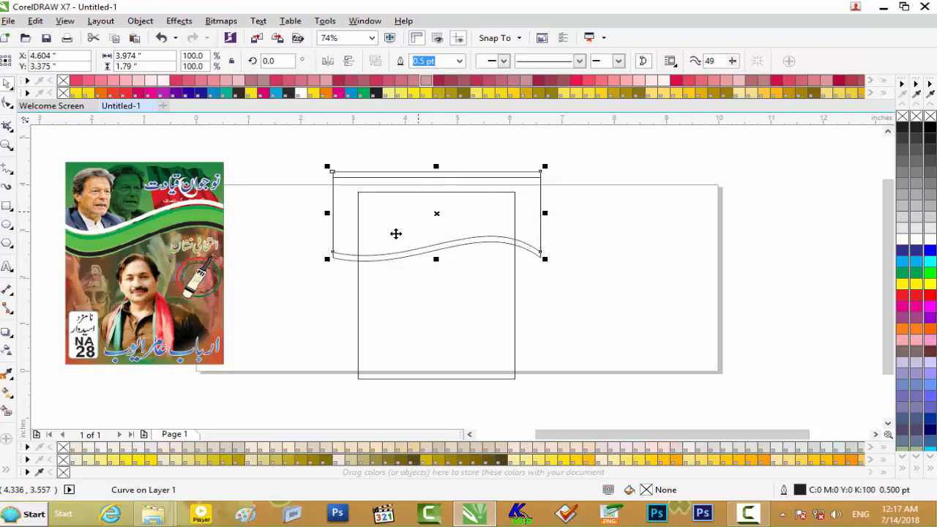
shift+click(375, 258)
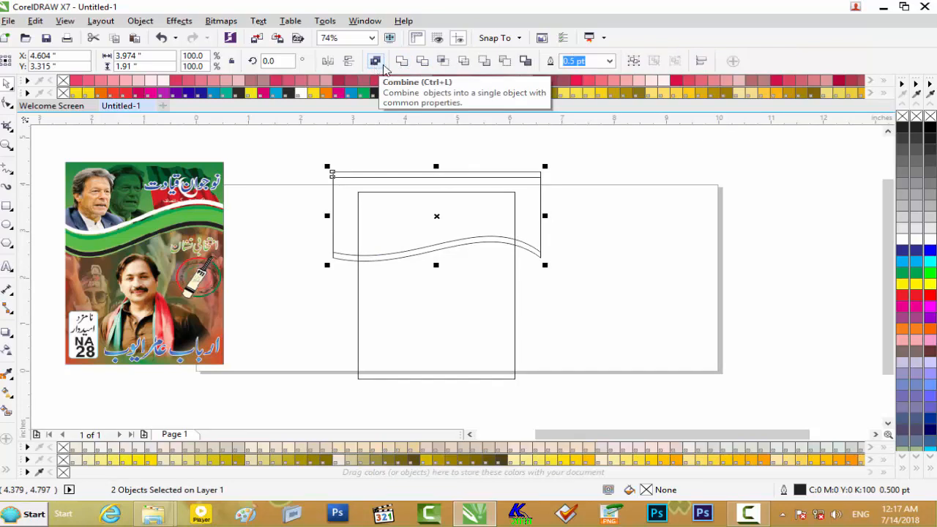
click(422, 63)
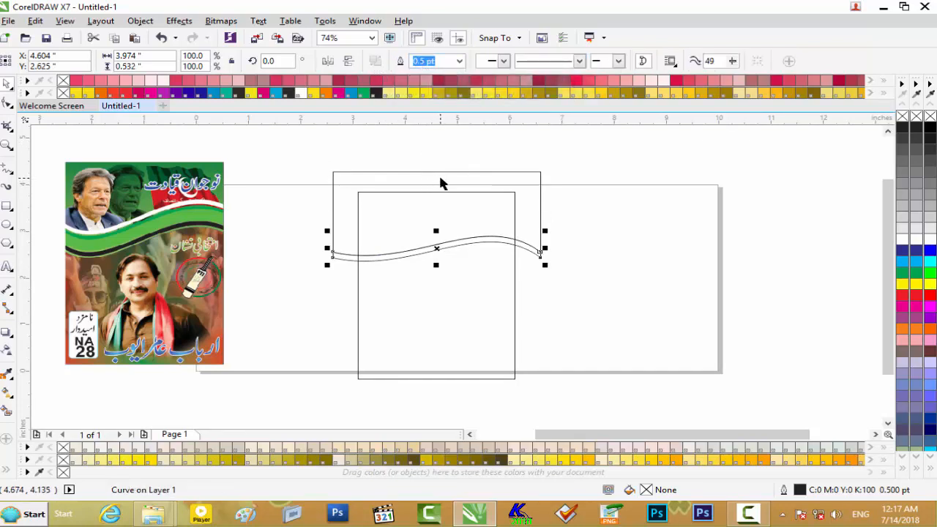
Nudge the thin wavy band up about 0.12 inches
key(Up)
key(Up)
key(Up)
key(Up)
key(Up)
key(Up)
key(Up)
key(Up)
key(Up)
key(Up)
key(Up)
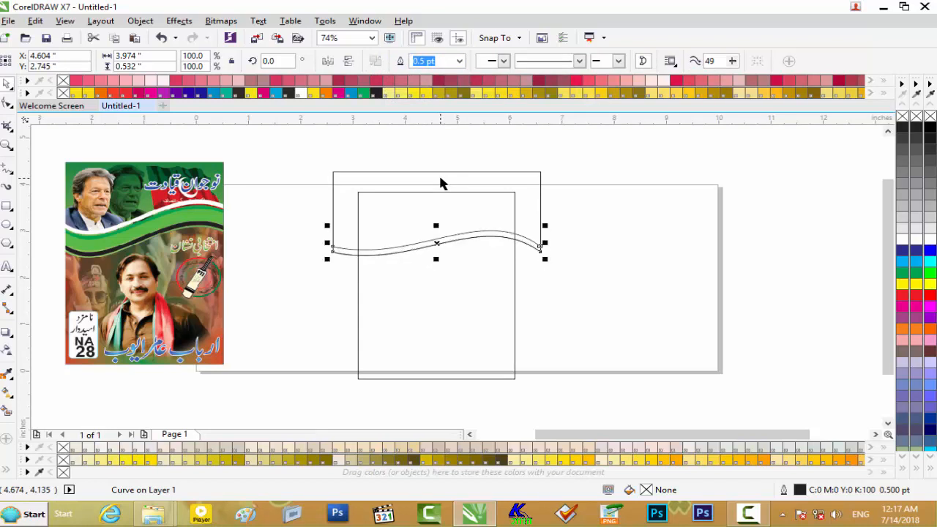
Nudge the wavy band down to leave a narrow gap below the large shape's curved edge, and select the large shape
key(Down)
key(Down)
key(Down)
key(Down)
key(Down)
key(Down)
key(Down)
key(Down)
key(Down)
key(Down)
key(Down)
key(Down)
key(Down)
key(Down)
key(Down)
key(Down)
key(Down)
key(Down)
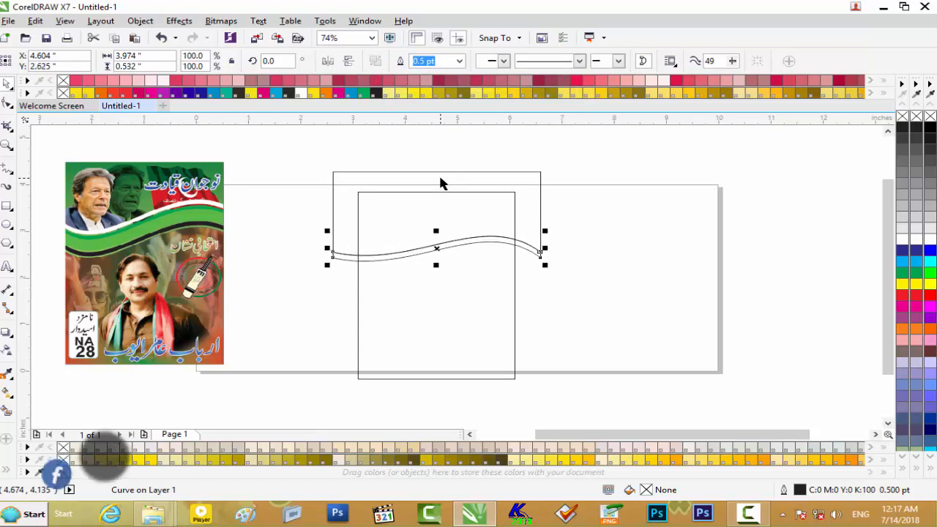
click(442, 174)
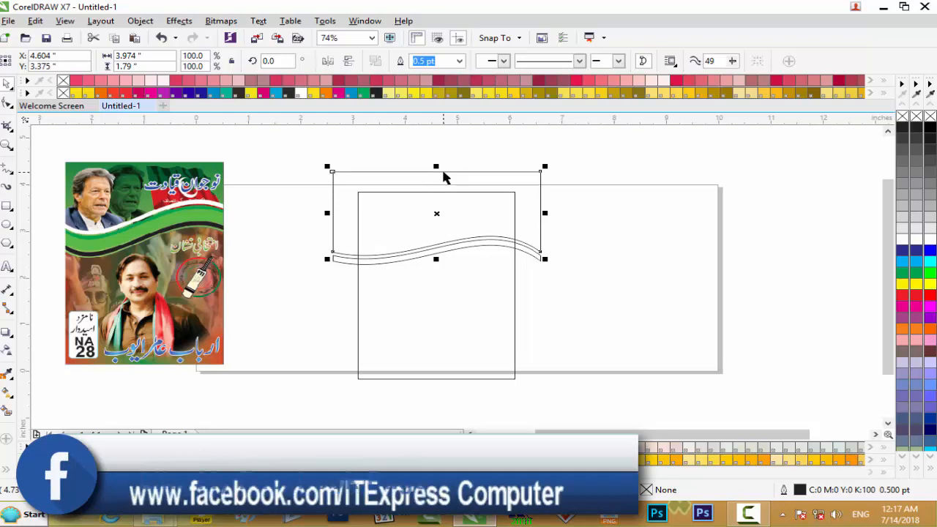
Move the large wavy shape off the poster frame to check the thin band, and put it back over the frame
drag(444, 177, 705, 172)
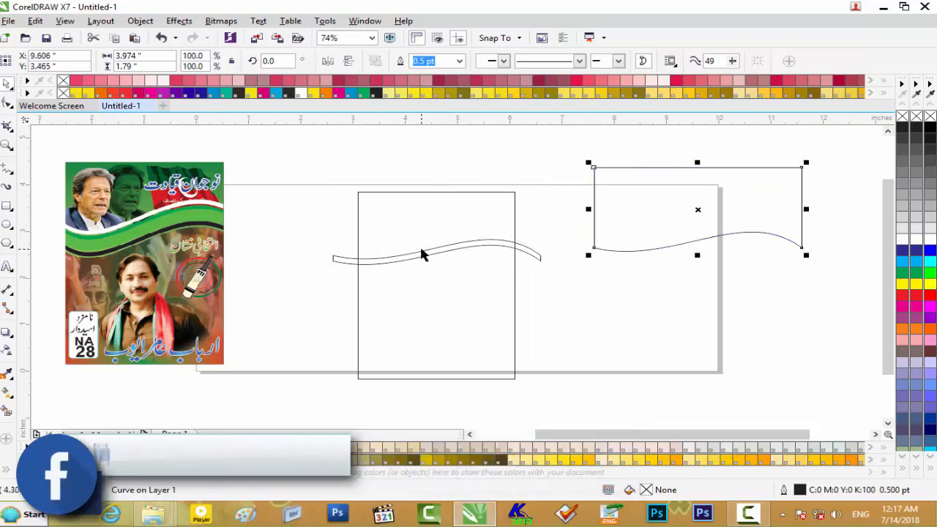
scroll(422, 254, up, 2)
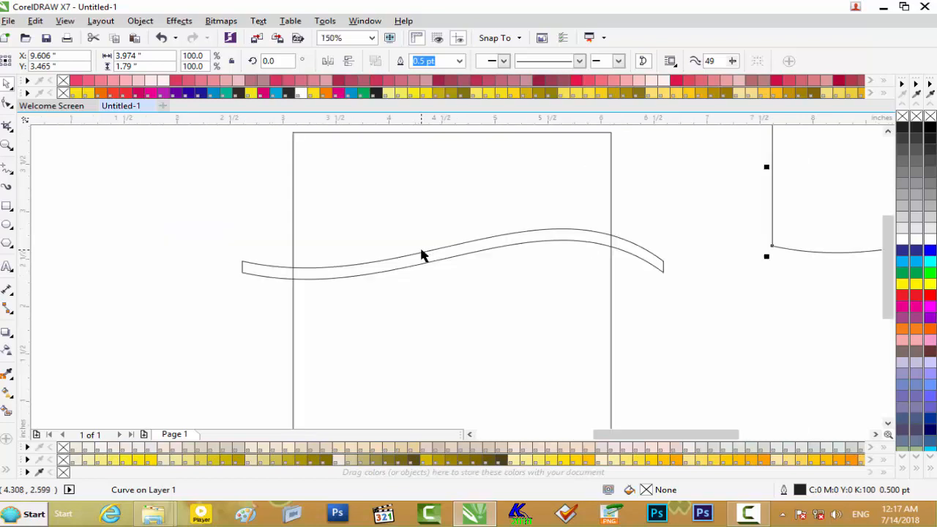
scroll(464, 255, down, 2)
drag(715, 224, 473, 219)
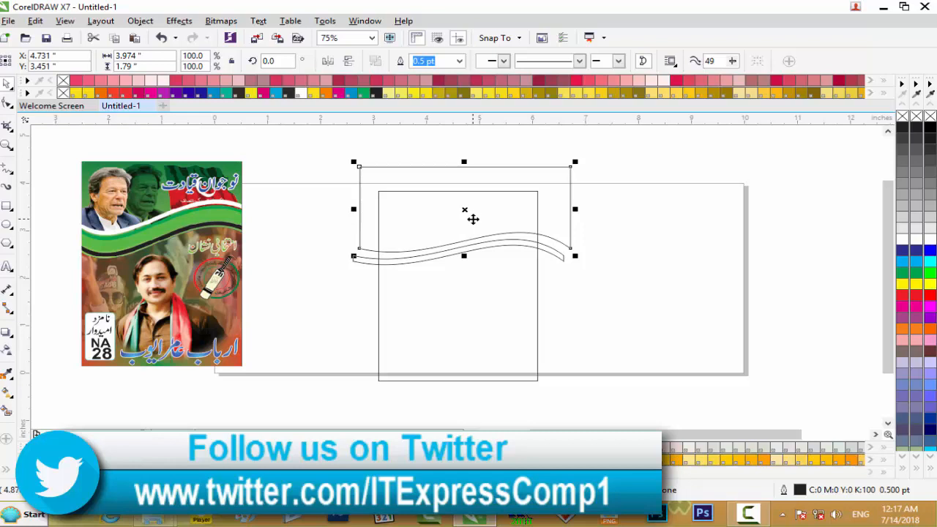
Move the thin wavy band slightly down and reduce its height to about 0.48 inches
click(461, 262)
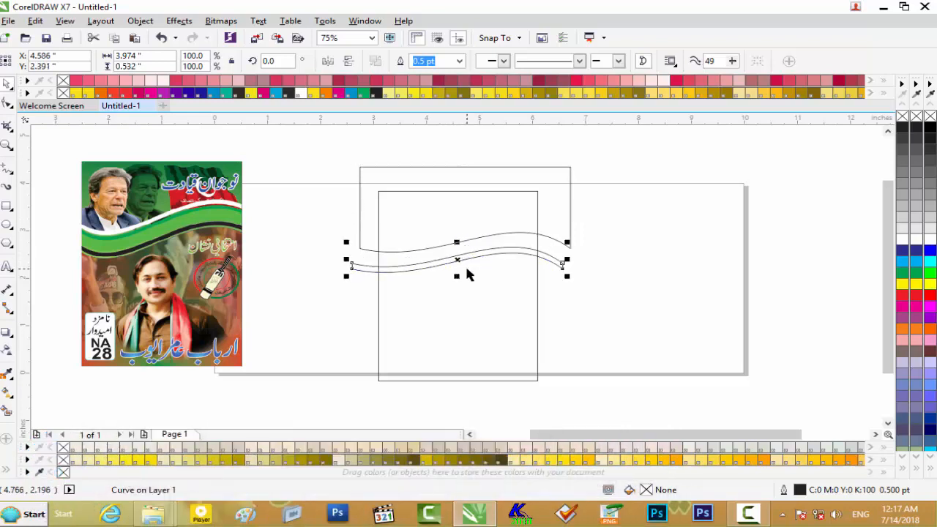
scroll(466, 271, up, 2)
drag(447, 278, 448, 273)
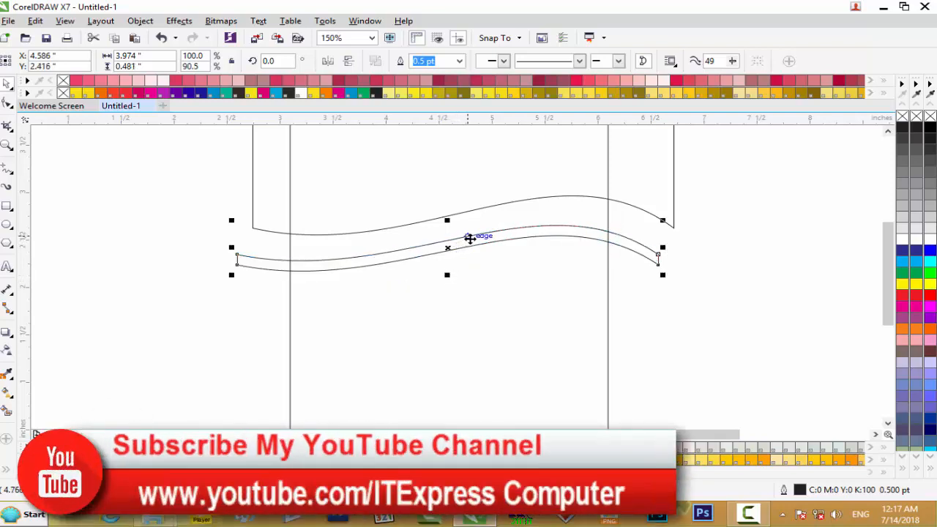
Nudge the large wavy shape down about 0.16 inches toward the thin band
click(474, 190)
key(Down)
key(Down)
key(Down)
key(Down)
key(Down)
key(Down)
key(Down)
key(Down)
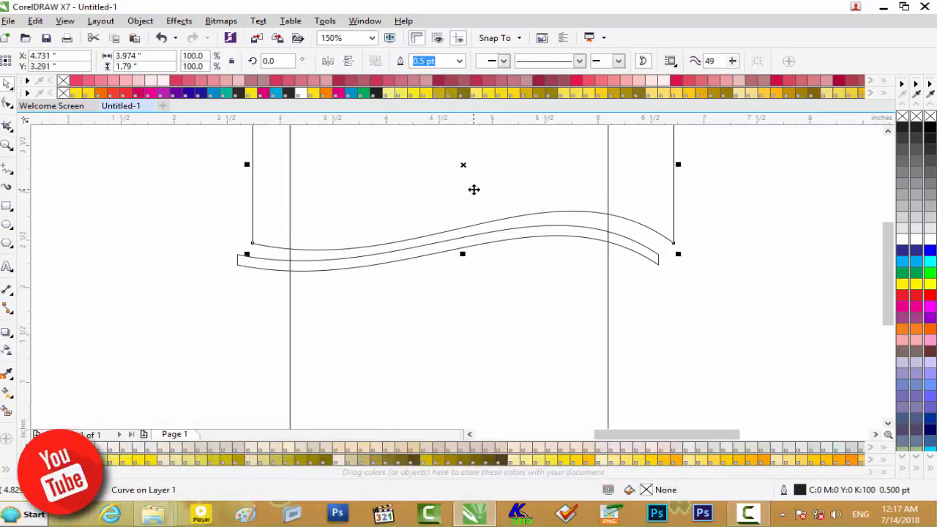
Nudge the large wavy shape up about 0.09 inches and left about 0.08 inches
key(Up)
key(Up)
key(Up)
key(Up)
key(Up)
key(Up)
key(Left)
key(Left)
key(Left)
key(Left)
key(Left)
key(Left)
key(Left)
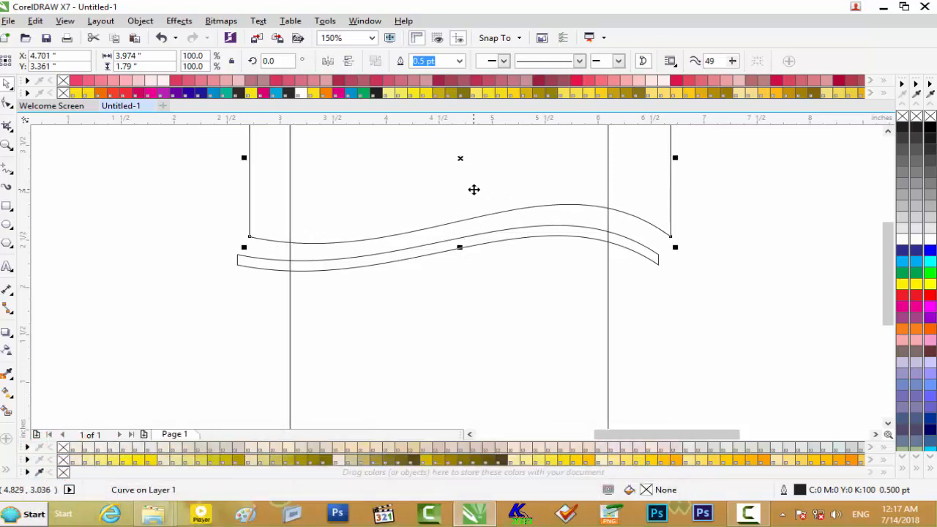
key(Up)
key(Up)
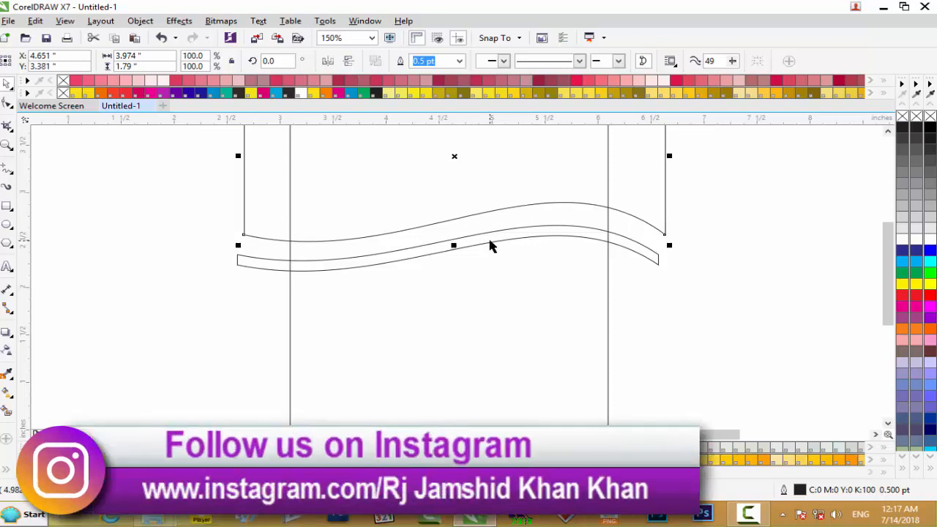
Fine-tune the large wavy shape's height above the thin band, lowering it about 0.04 inches
key(Down)
key(Down)
key(Down)
key(Down)
key(Down)
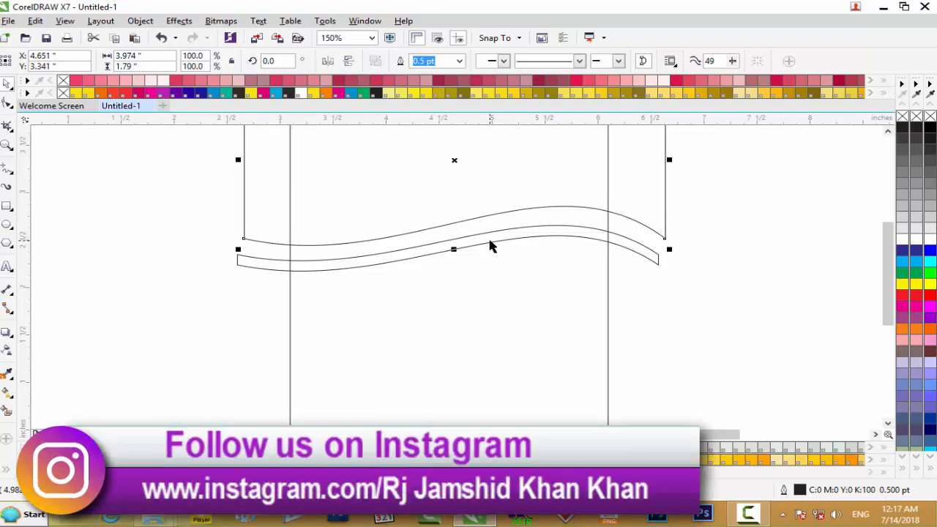
scroll(490, 247, down, 2)
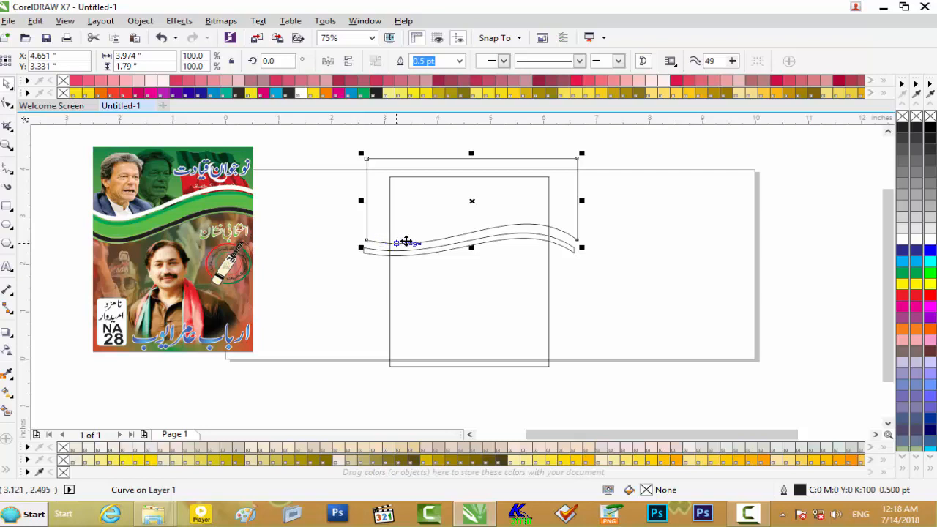
scroll(408, 240, up, 2)
scroll(460, 247, down, 2)
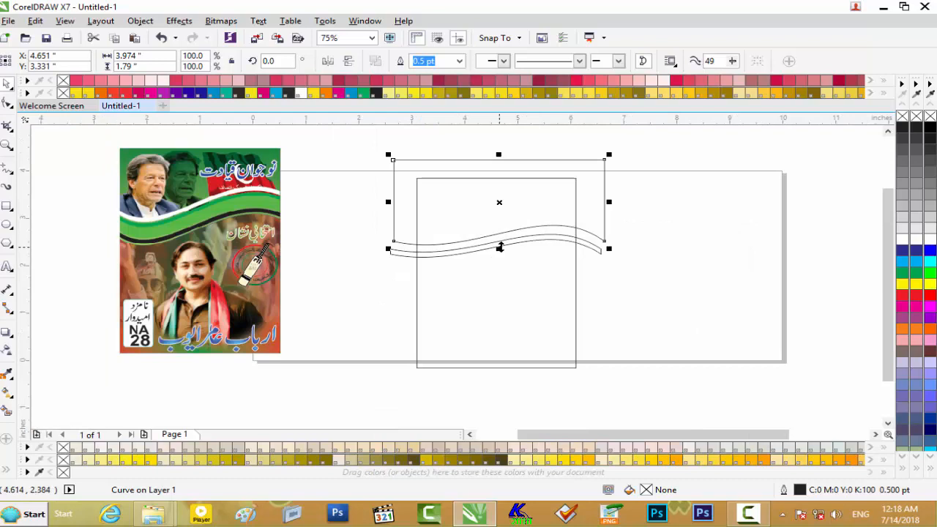
key(Up)
key(Up)
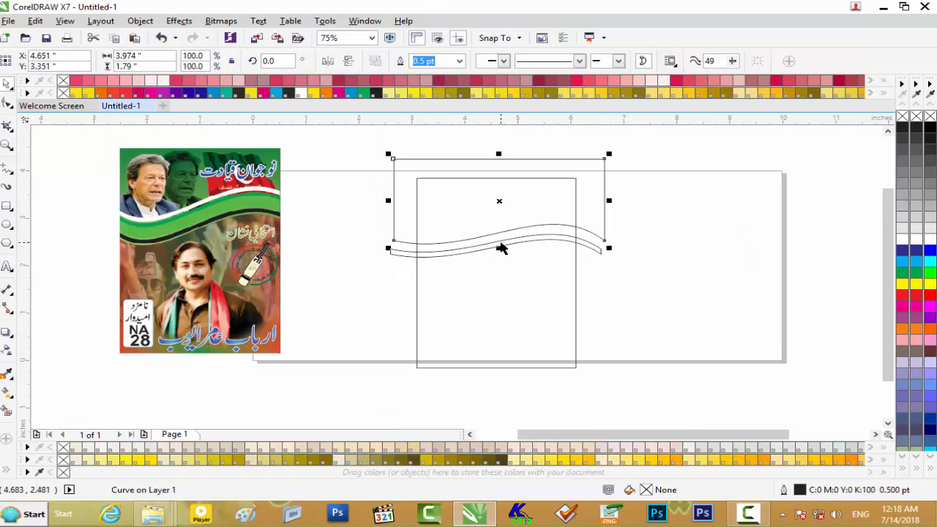
key(Down)
Lower the thin wavy band about 0.12 inches and nudge the large wavy shape down about 0.08 inches
click(505, 251)
click(508, 242)
click(508, 236)
key(Down)
key(Down)
key(Down)
key(Down)
key(Down)
key(Down)
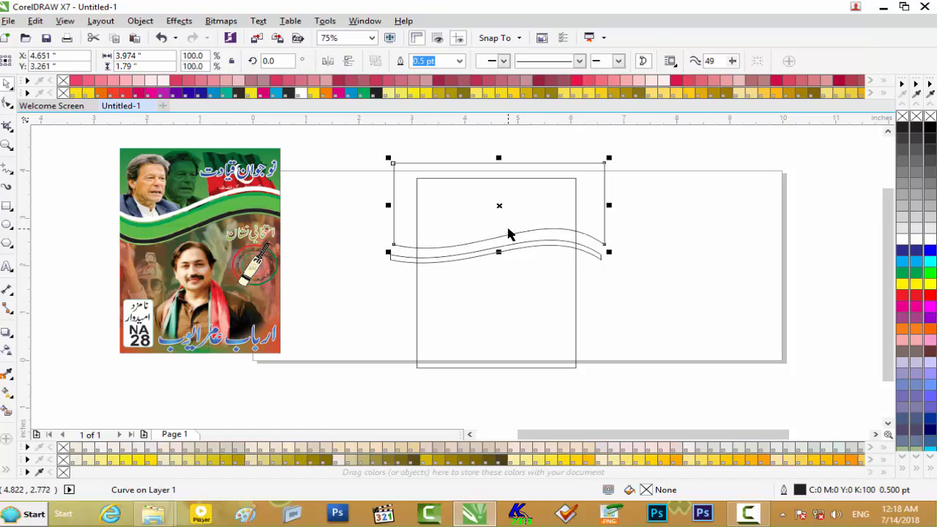
key(Up)
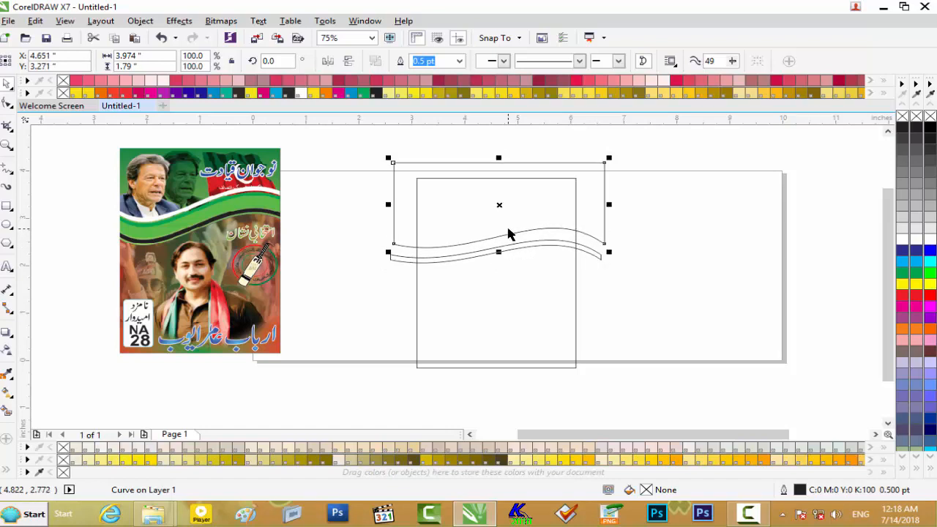
Nudge the large wavy shape down about 0.11 inches, leaving a narrow gap above the thin band
key(Down)
key(Down)
key(Down)
key(Down)
key(Down)
key(Down)
key(Down)
key(Down)
key(Down)
key(Down)
key(Down)
key(Up)
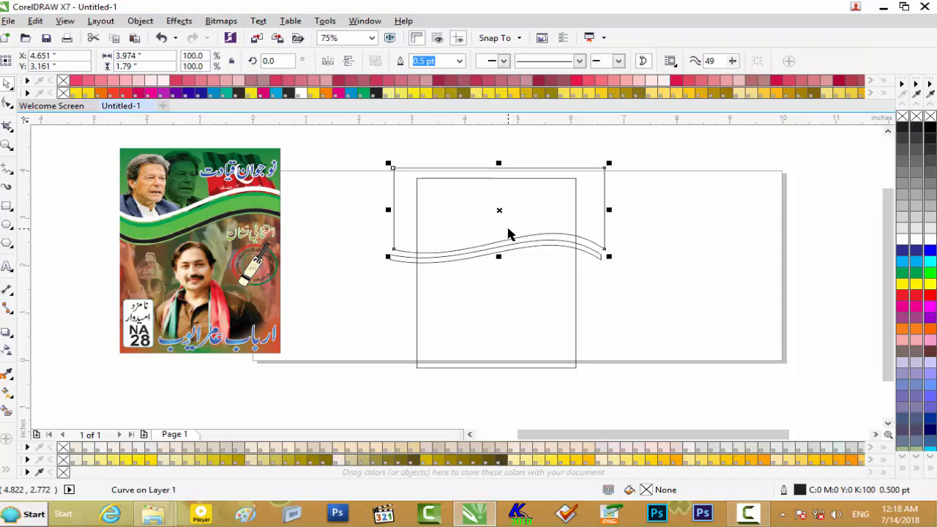
Paste a copy of the large wavy shape in place and raise it about 0.21 inches
key(Up)
key(Up)
key(Up)
key(Up)
key(Up)
key(Up)
key(Up)
key(Up)
key(Up)
key(Up)
key(Up)
key(Up)
key(Up)
key(Up)
key(Up)
key(Up)
key(Up)
key(Up)
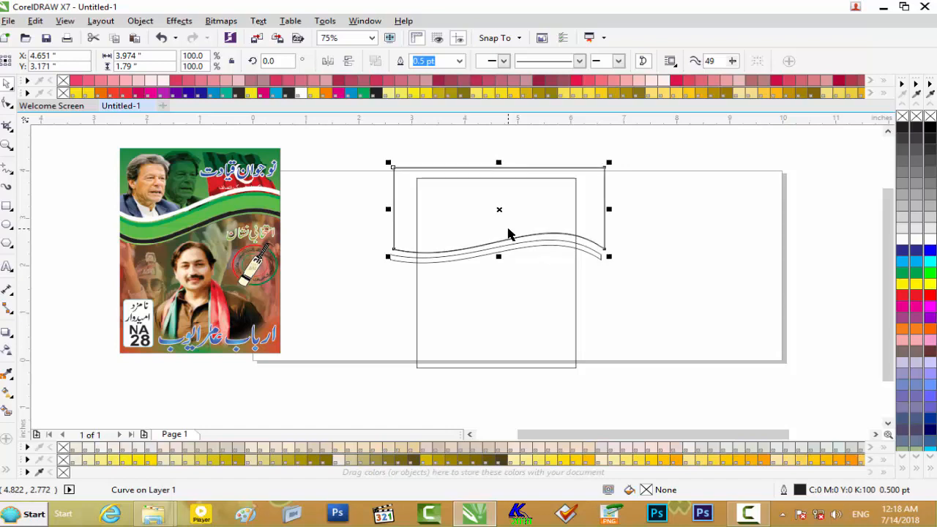
key(Up)
key(Up)
key(Up)
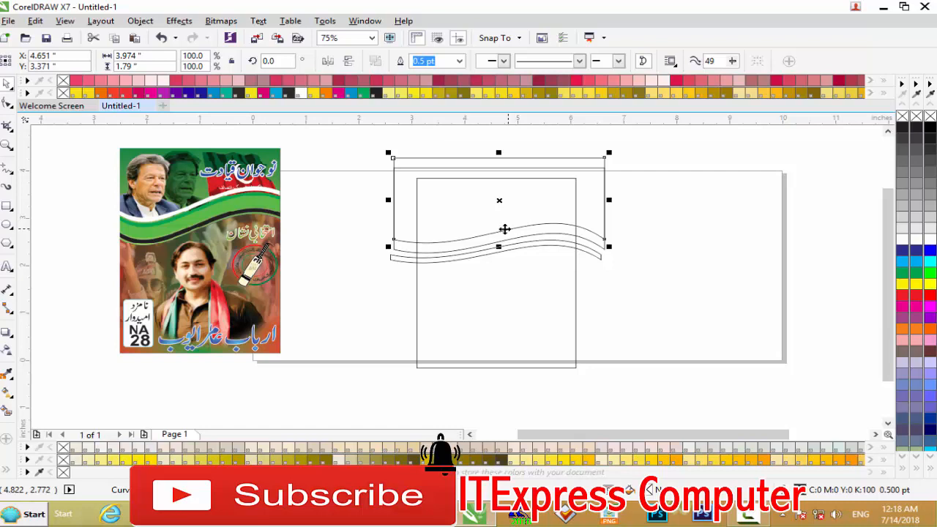
Trim the lower large shape with its raised copy and delete the copy, leaving a thicker wavy band
shift+click(403, 255)
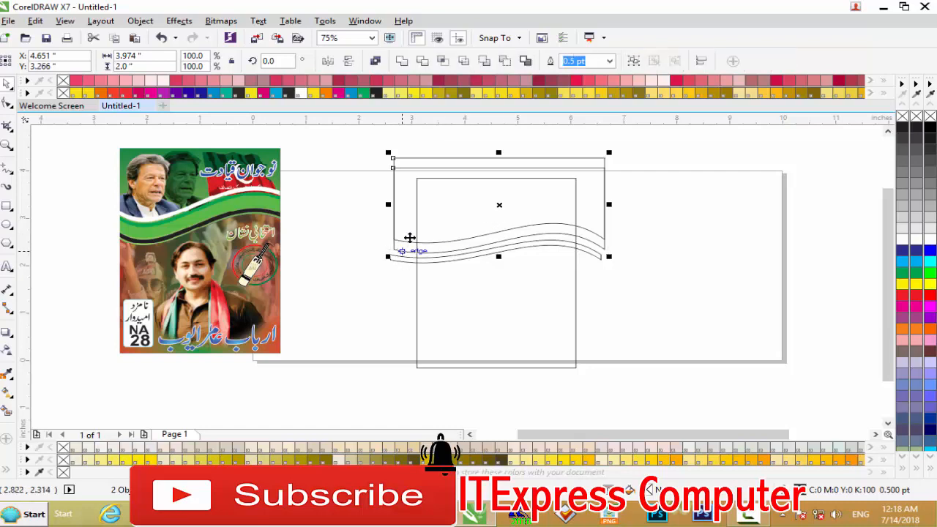
click(420, 63)
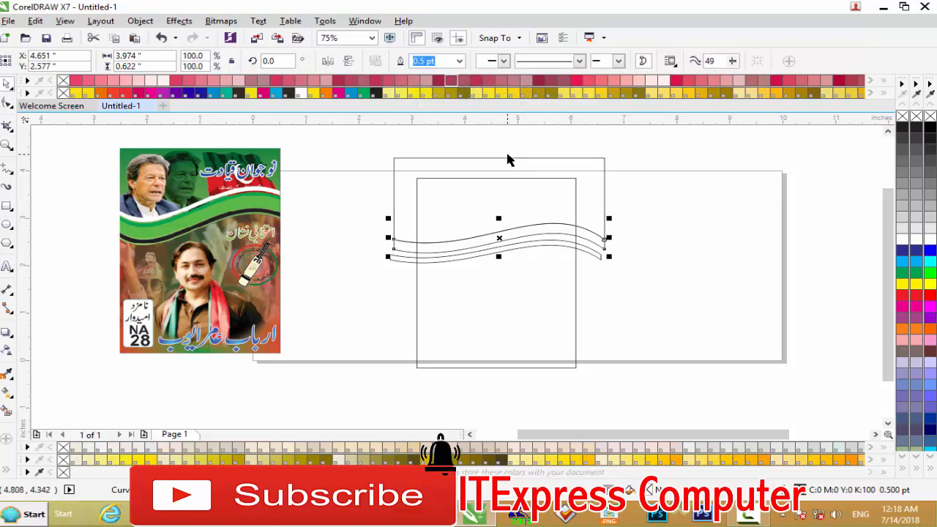
key(Escape)
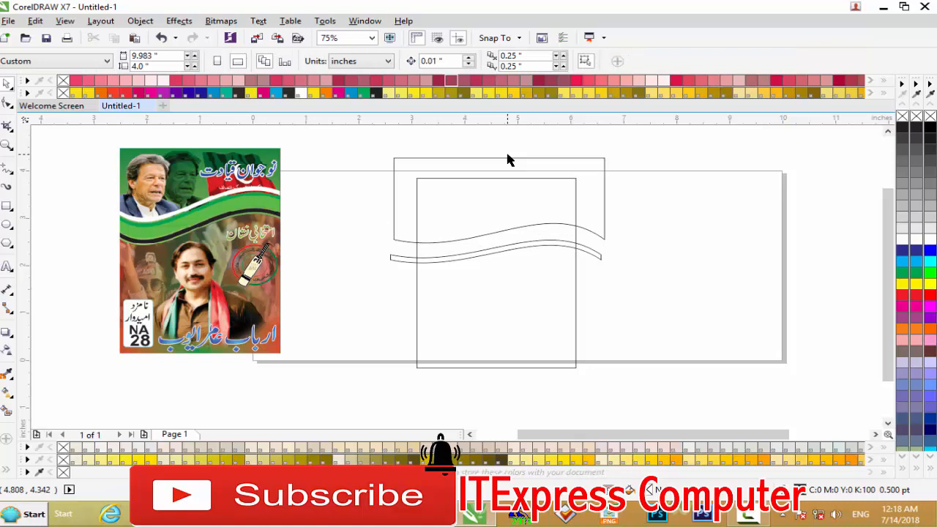
click(506, 156)
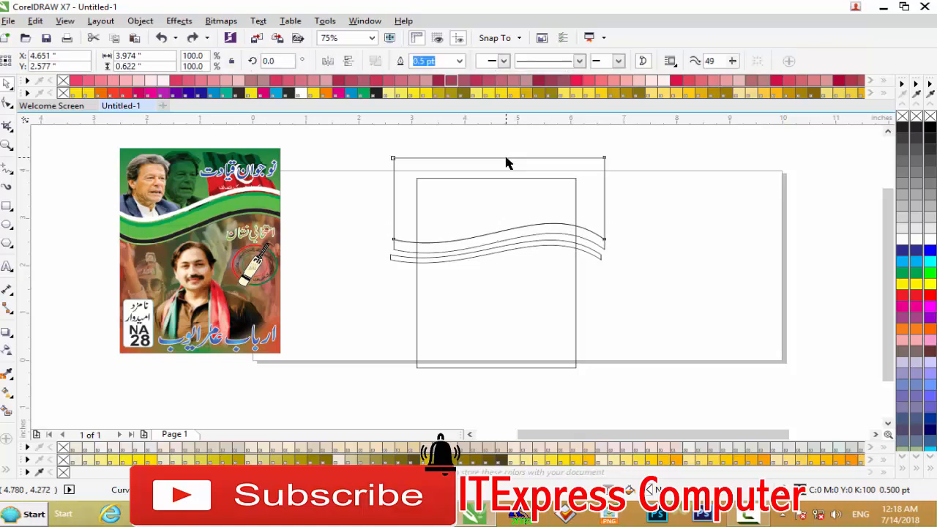
drag(506, 156, 503, 237)
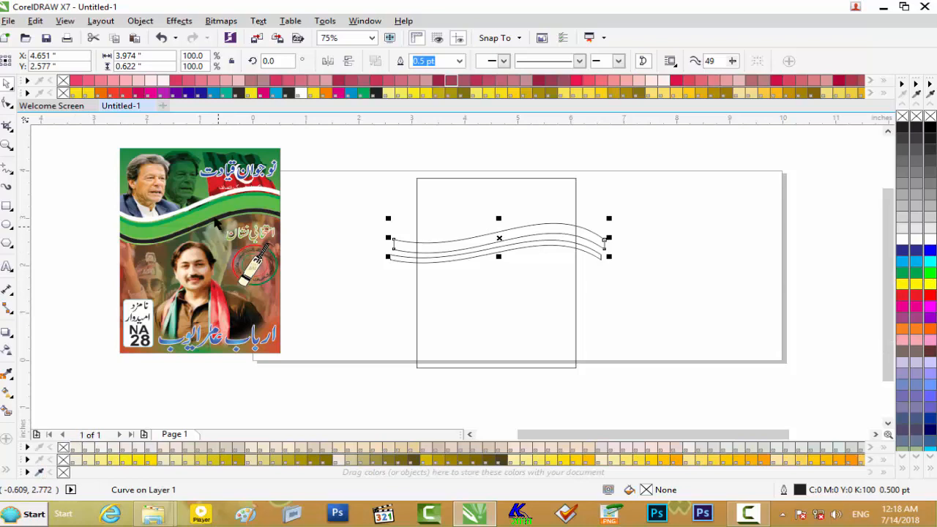
Sample the light green and the dark green of the reference poster's wave into the document palette
click(40, 472)
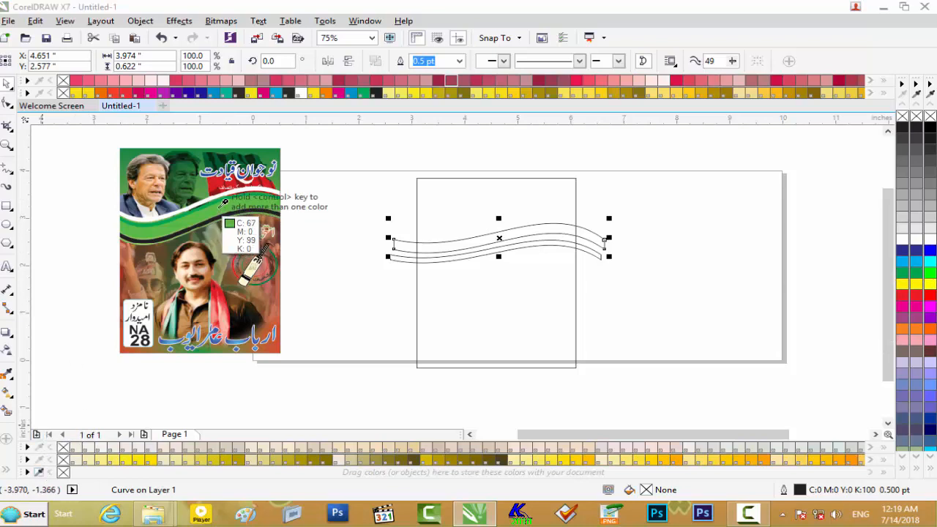
click(220, 205)
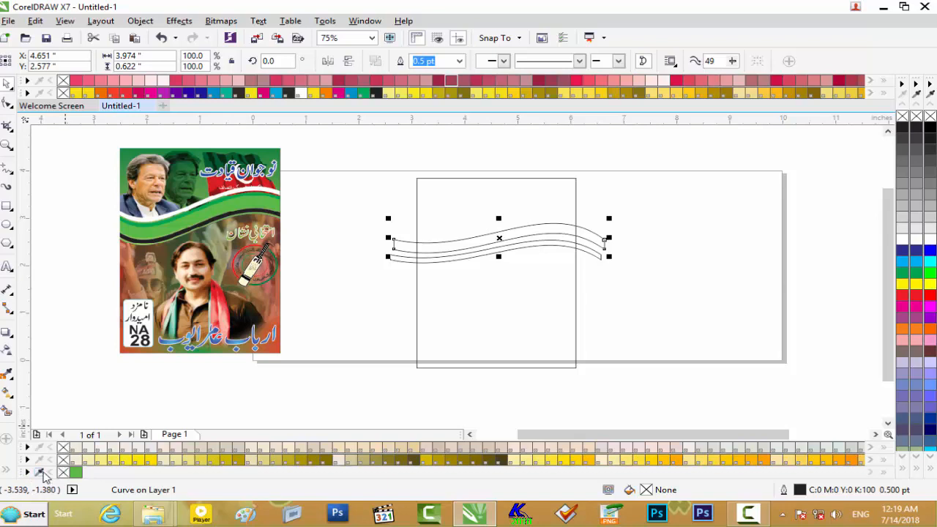
click(39, 472)
click(223, 208)
Fill the thicker wavy band with the sampled light green and remove its outline
click(79, 471)
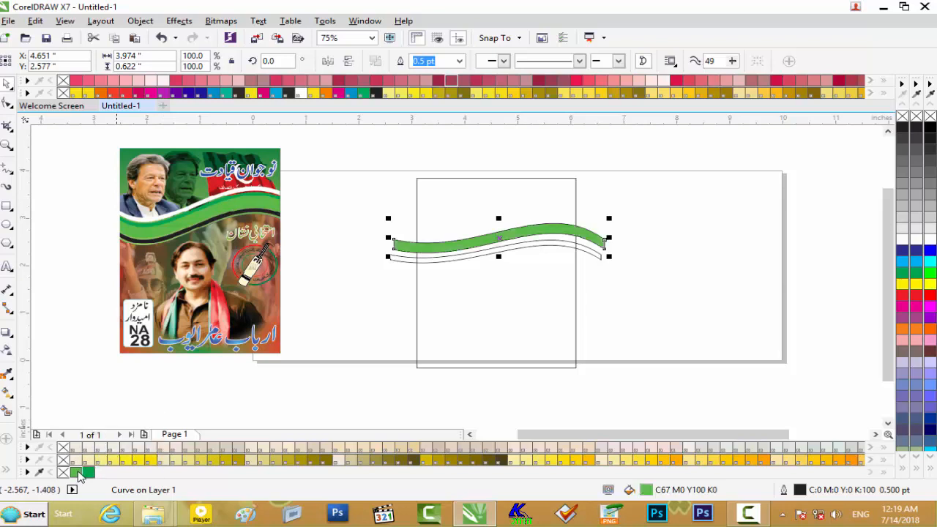
right_click(903, 116)
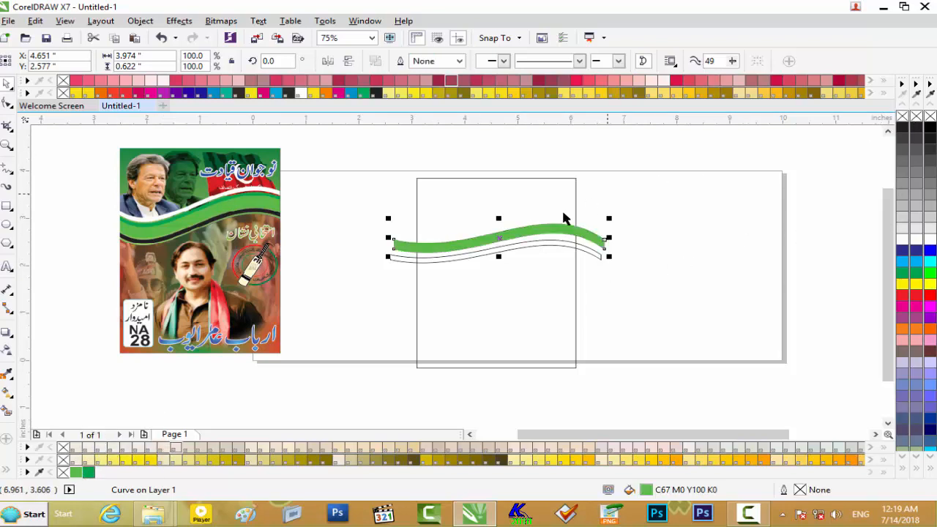
Add a dark green copy of the light green band, raised about 0.07 inches to form a thin strip along its upper edge
scroll(557, 214, up, 2)
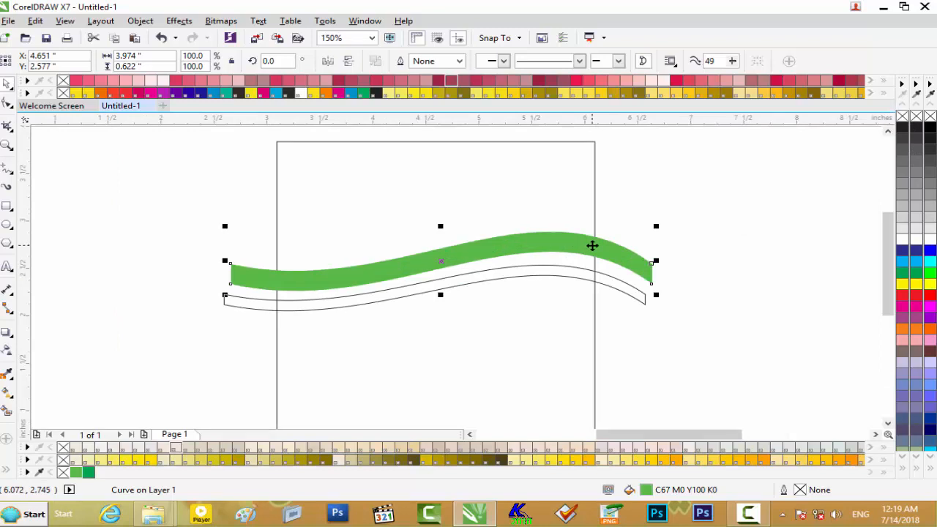
key(Up)
key(Up)
click(86, 473)
key(Up)
key(Up)
key(Up)
key(Up)
key(Up)
Fill the thin lower wavy band with black, remove its outline and raise it slightly toward the green band
click(496, 282)
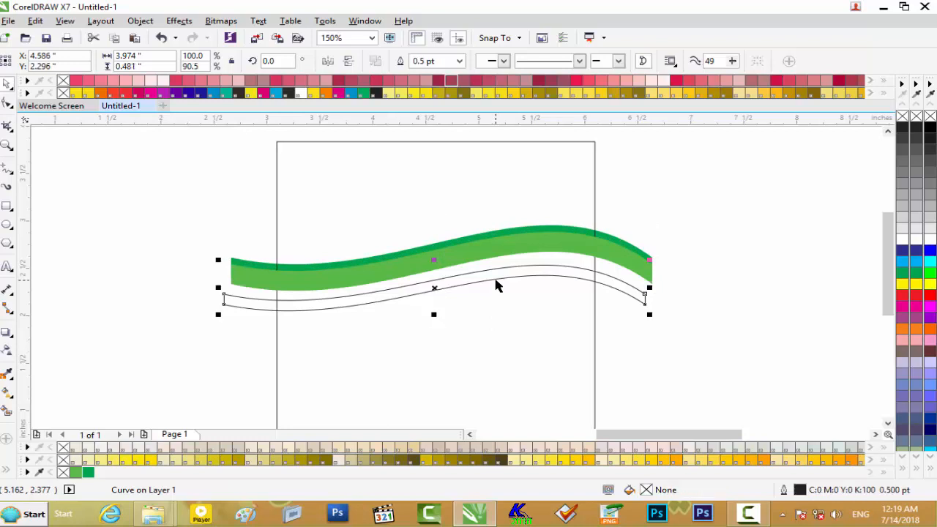
scroll(411, 285, down, 2)
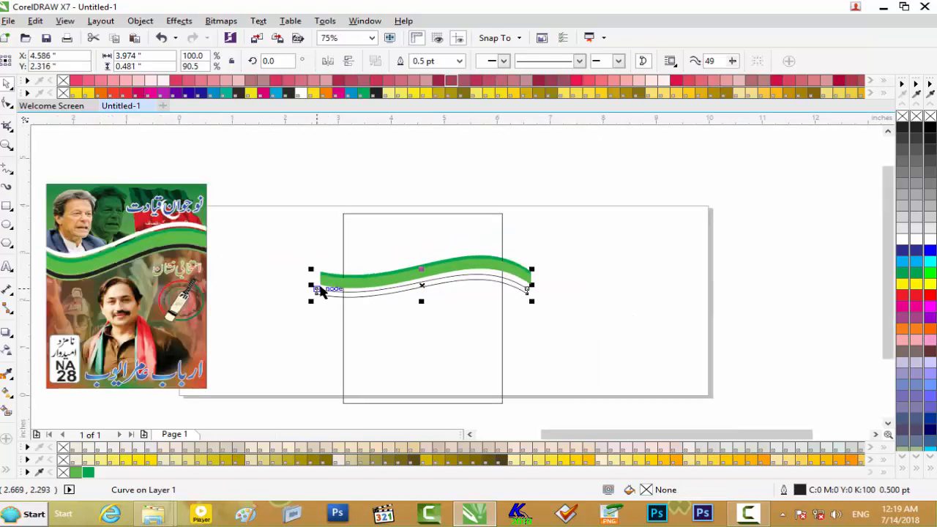
scroll(422, 302, up, 2)
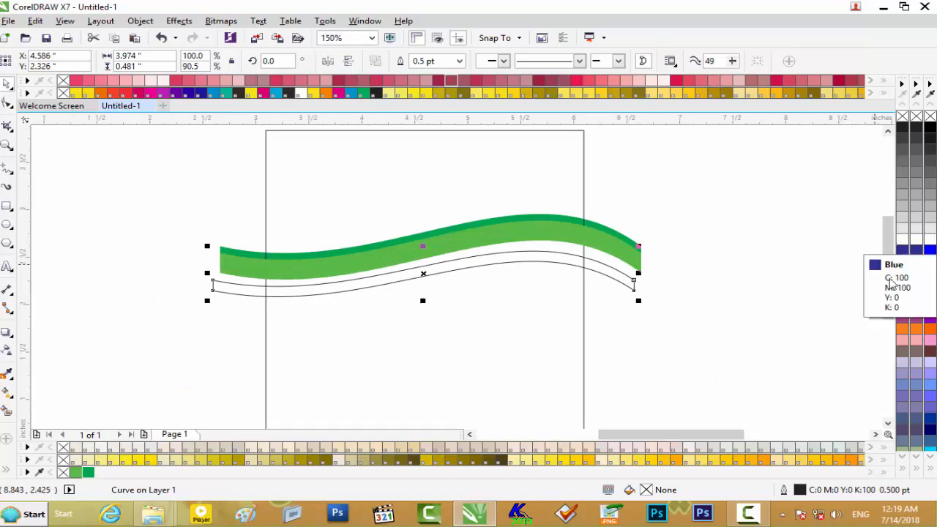
click(902, 128)
right_click(902, 118)
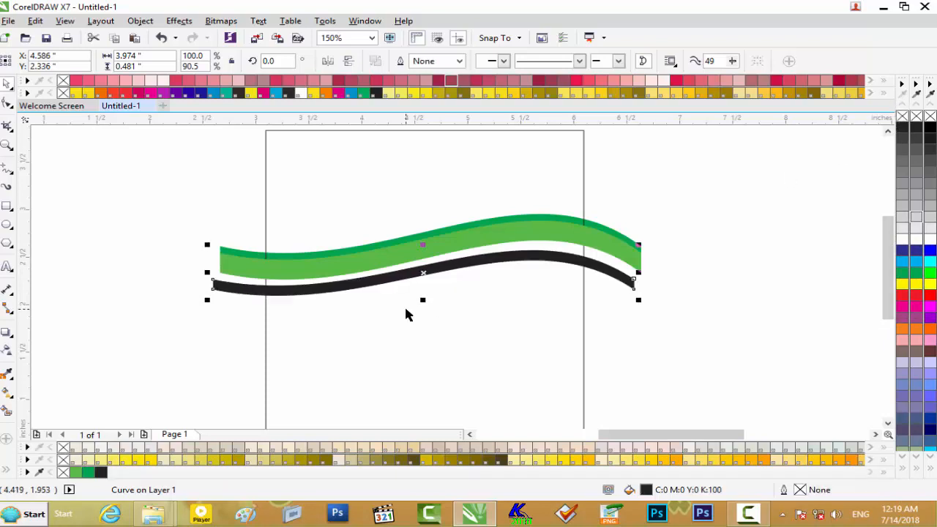
Nudge the black wavy band left about 0.03 inches and up about 0.01 inches
click(406, 315)
key(Left)
key(Left)
key(Left)
key(Up)
key(Up)
key(Down)
key(Down)
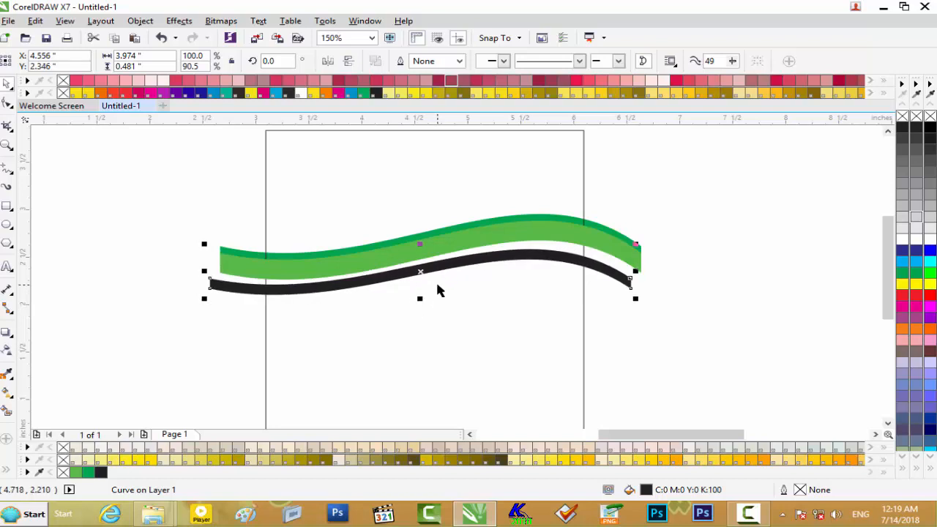
Try to nudge the black wavy band up over the green bands
key(Up)
key(Up)
key(Up)
key(Up)
key(Up)
key(Up)
key(Up)
key(Up)
key(Up)
key(Up)
key(Up)
key(Up)
key(Up)
key(Up)
key(Up)
key(Up)
key(Up)
key(Up)
key(Up)
key(Up)
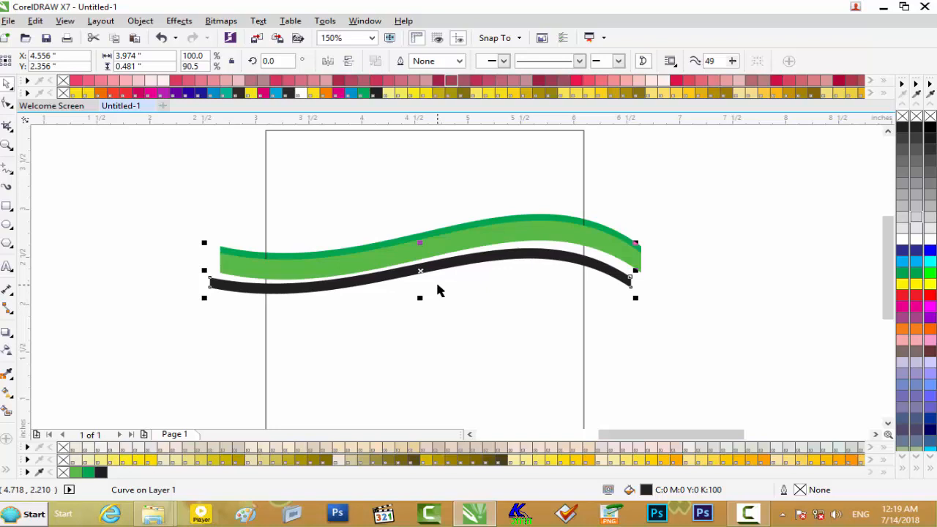
key(Down)
Undo the upward nudges of the black wavy band until it sits below the green bands again
key(ctrl+z)
key(ctrl+z)
key(ctrl+z)
key(ctrl+z)
key(ctrl+z)
key(ctrl+z)
key(ctrl+z)
key(ctrl+z)
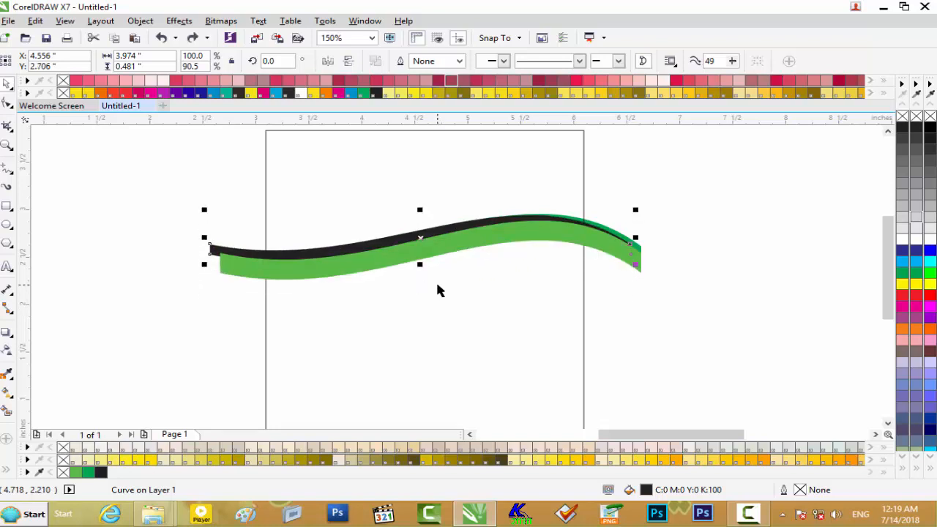
key(ctrl+z)
key(ctrl+z)
key(ctrl+z)
key(ctrl+z)
key(ctrl+z)
key(ctrl+z)
key(ctrl+z)
key(ctrl+z)
key(ctrl+z)
key(ctrl+z)
key(ctrl+z)
key(ctrl+z)
key(ctrl+z)
key(ctrl+z)
key(ctrl+z)
key(ctrl+z)
key(ctrl+z)
key(ctrl+z)
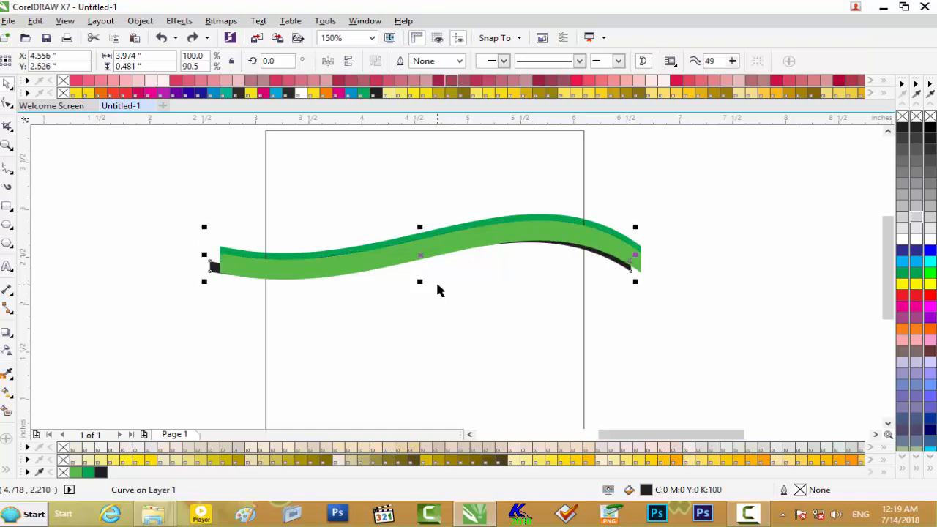
key(ctrl+z)
key(ctrl+z)
key(ctrl+z)
key(ctrl+z)
key(ctrl+z)
key(ctrl+z)
key(ctrl+z)
key(ctrl+z)
key(ctrl+z)
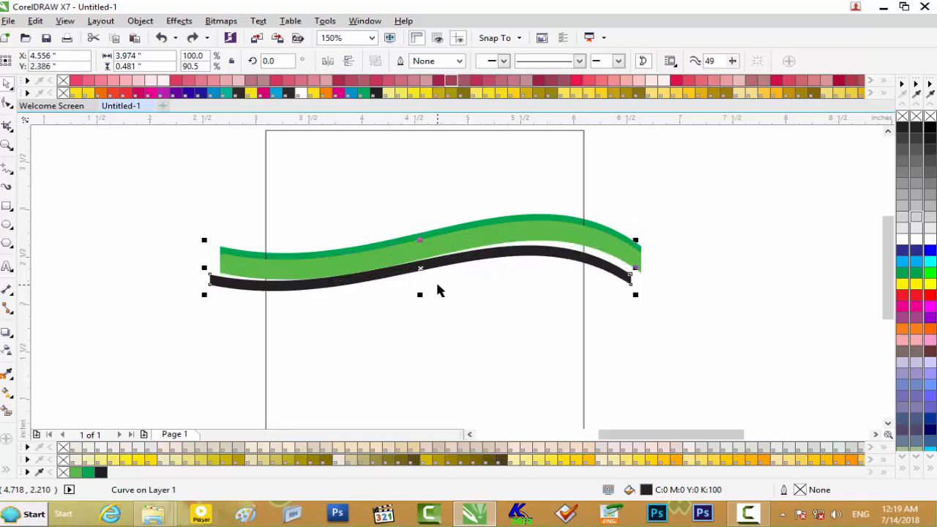
key(ctrl+z)
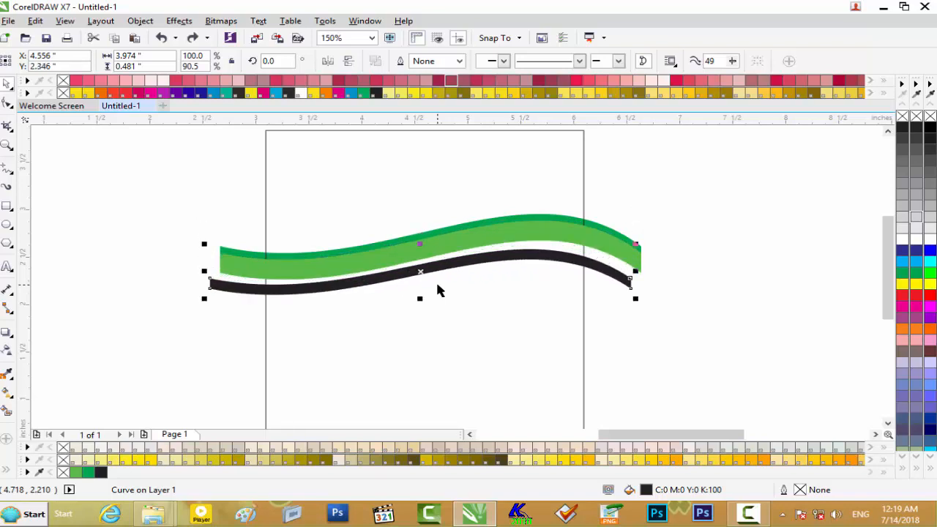
Place a copy of the black wavy band about 0.51 inches higher, above the green bands, and fill it with white
key(KP_Add)
drag(428, 272, 439, 224)
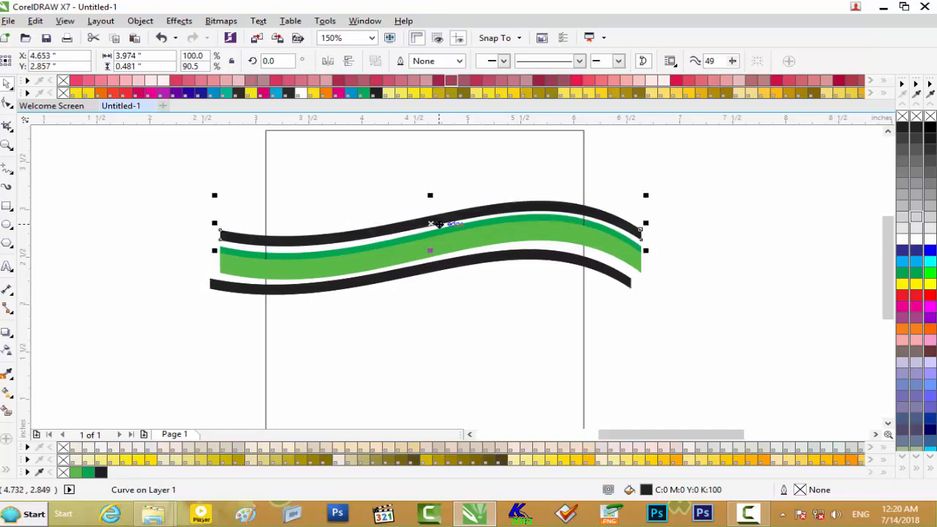
scroll(393, 283, down, 2)
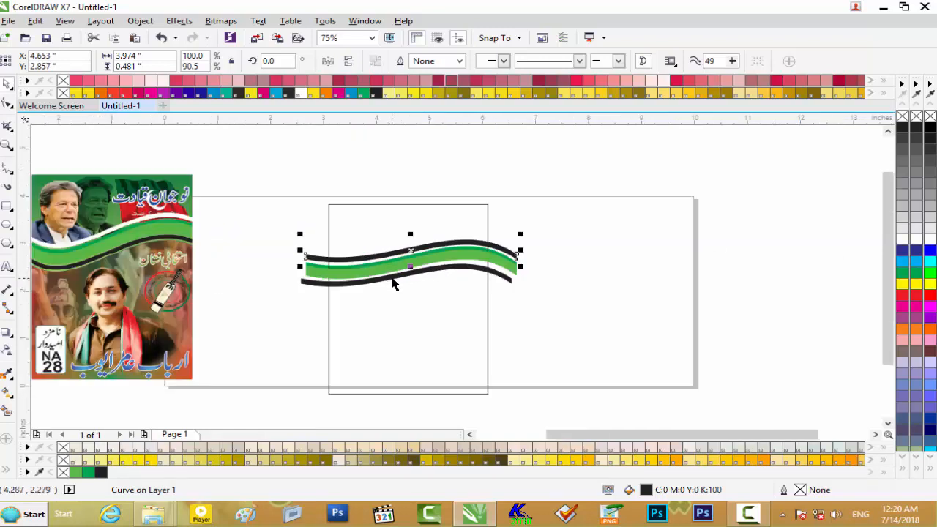
right_click(902, 240)
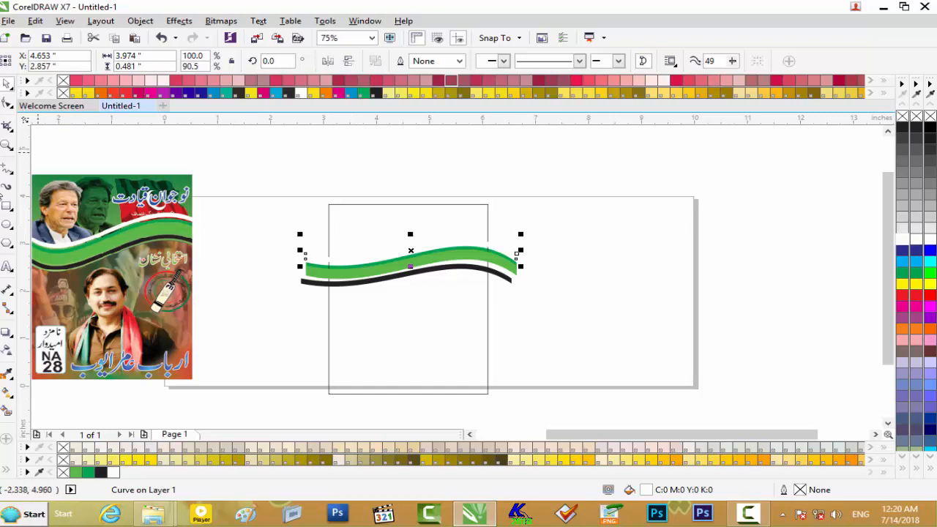
Draw a rectangle about 3.9 by 1.92 inches over the frame's upper part, starting its fountain fill with light green C60 M0 Y100 K0
click(7, 205)
drag(287, 194, 494, 285)
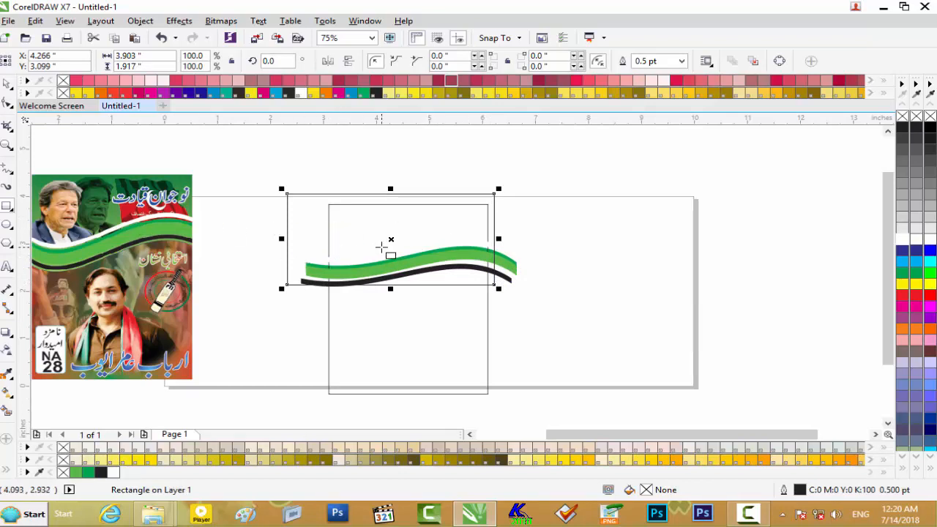
key(F11)
click(253, 298)
click(277, 339)
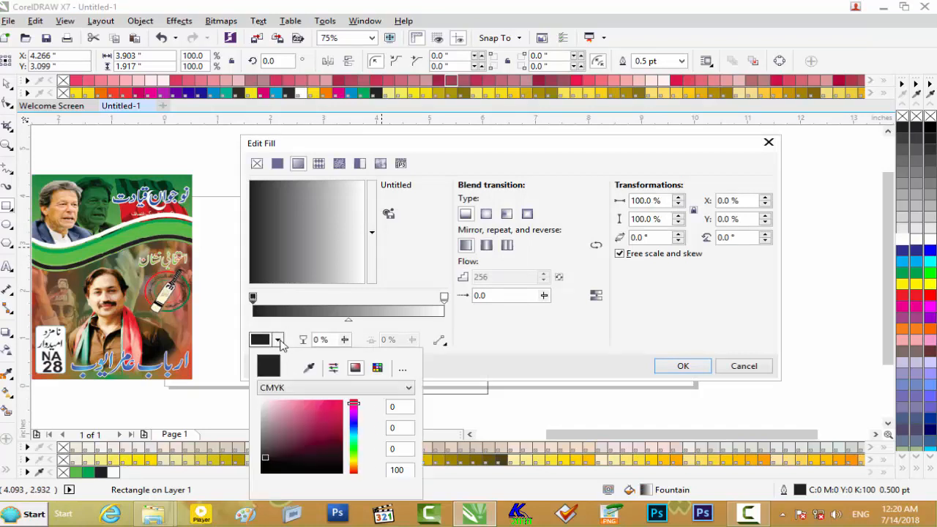
drag(356, 458, 354, 459)
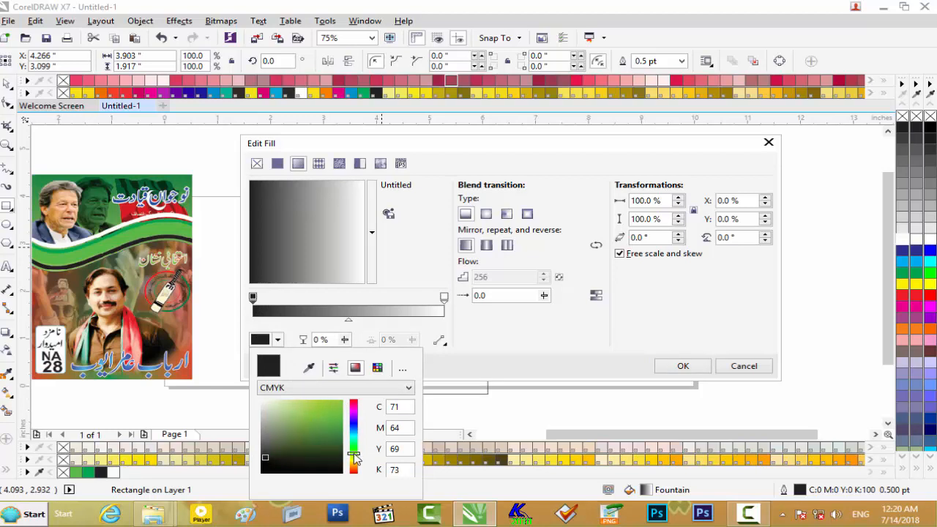
click(319, 413)
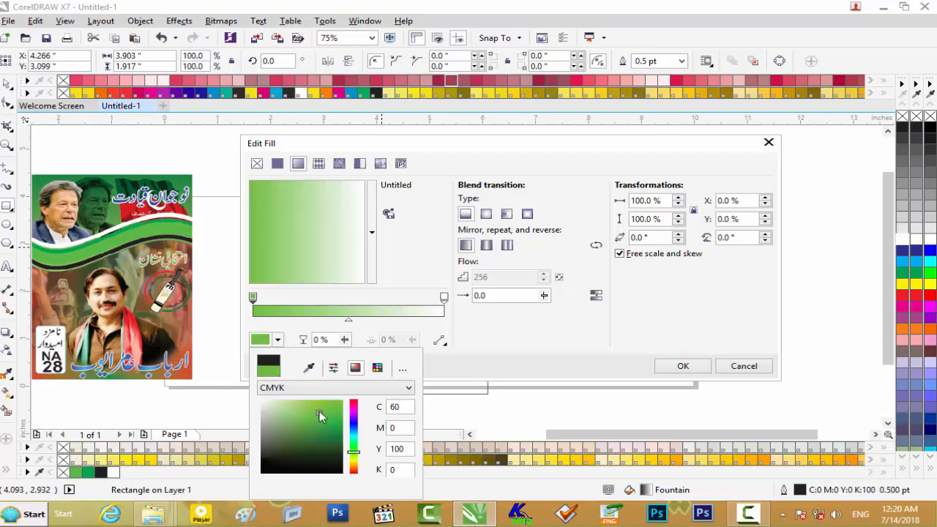
Set the gradient's end colour to darker green C78 M14 Y100 K2 with the midpoint at 55%, and apply the fill
click(444, 298)
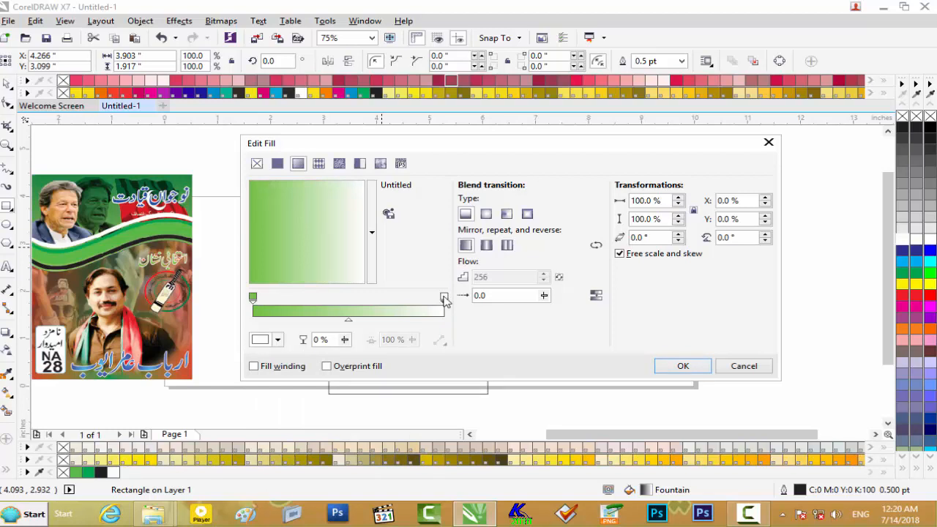
click(279, 341)
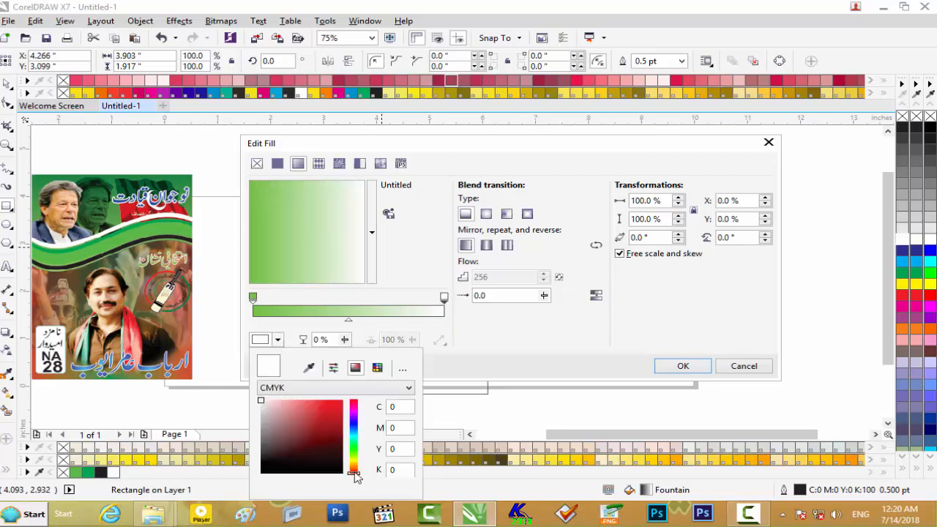
drag(355, 475, 359, 457)
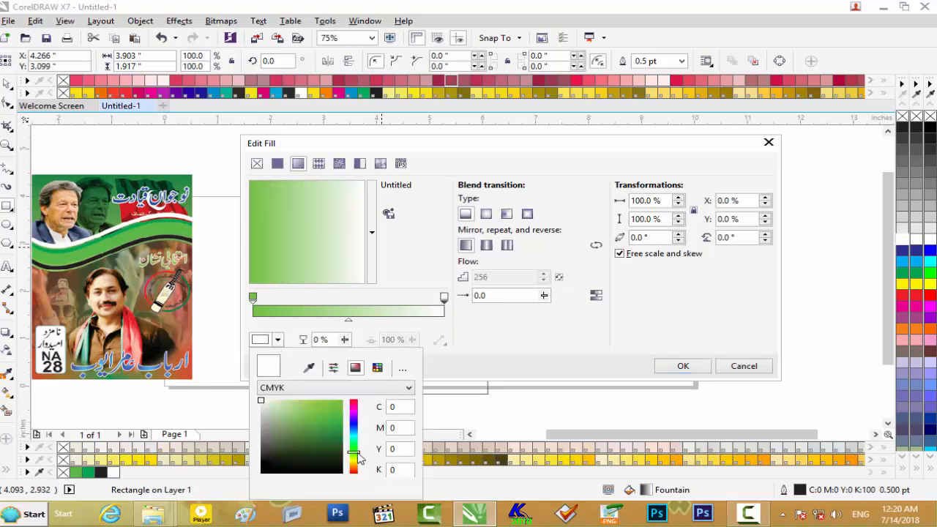
click(332, 427)
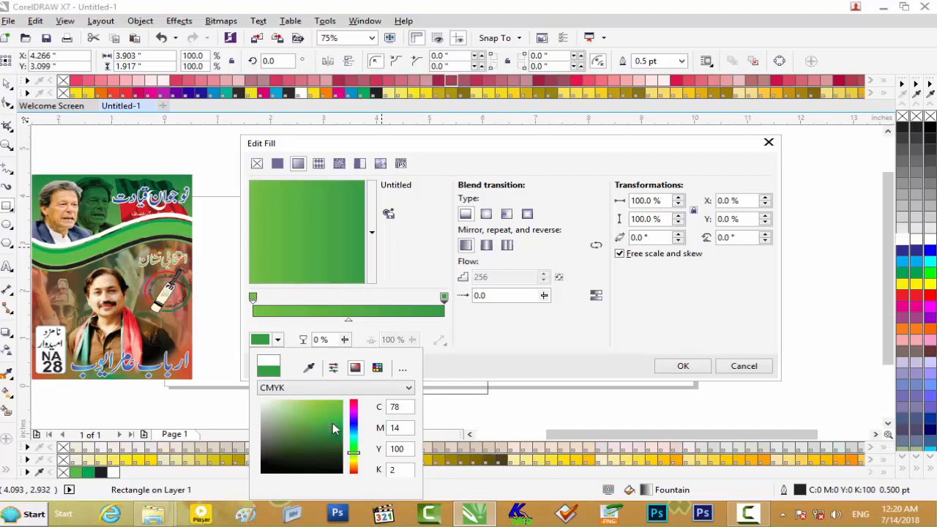
click(349, 325)
click(349, 321)
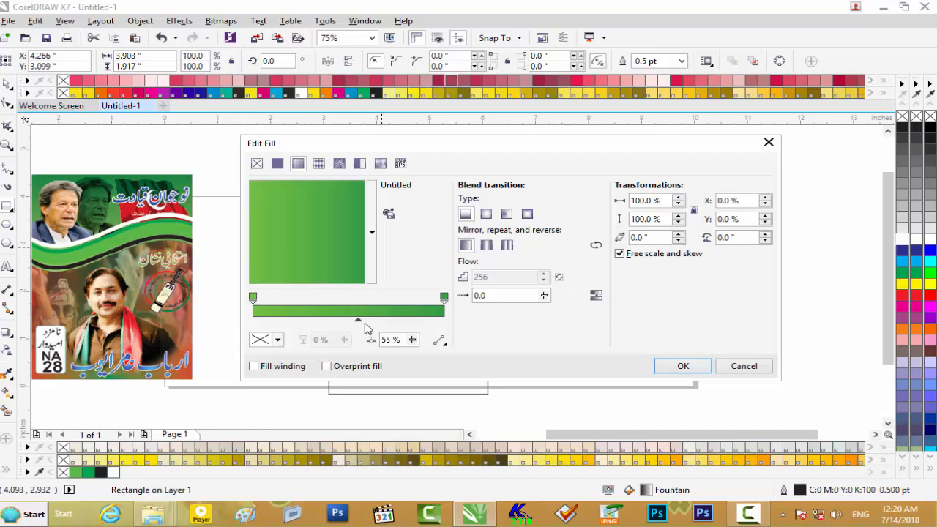
click(675, 368)
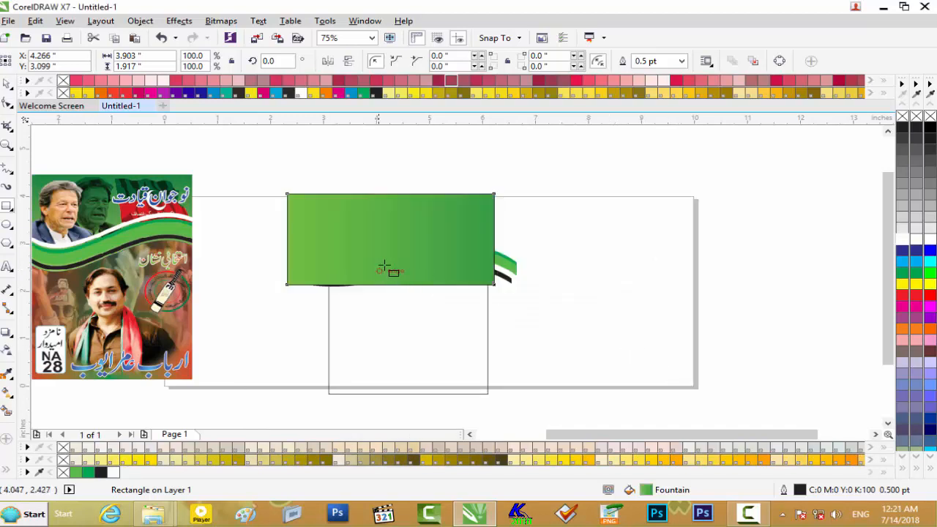
Remove the gradient rectangle's outline and PowerClip it inside the 3 by 4 inch frame
right_click(905, 117)
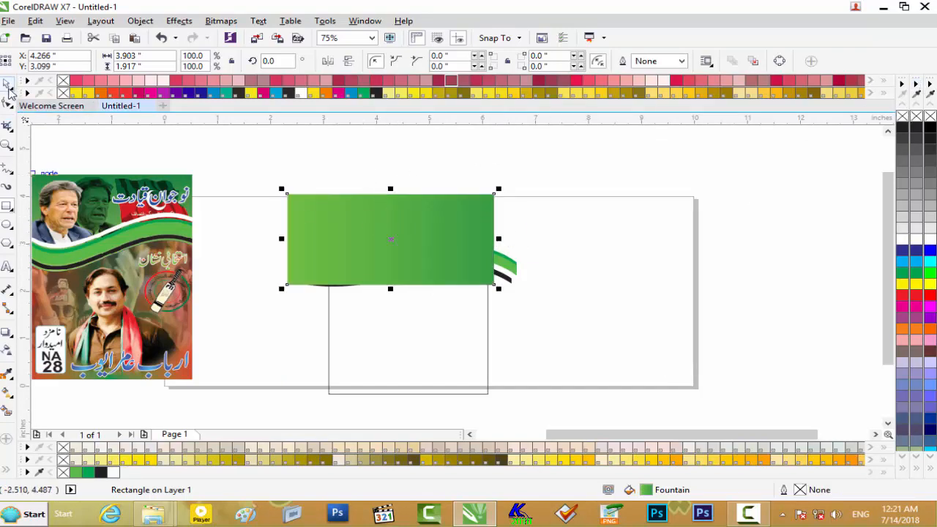
right_click(349, 257)
click(424, 164)
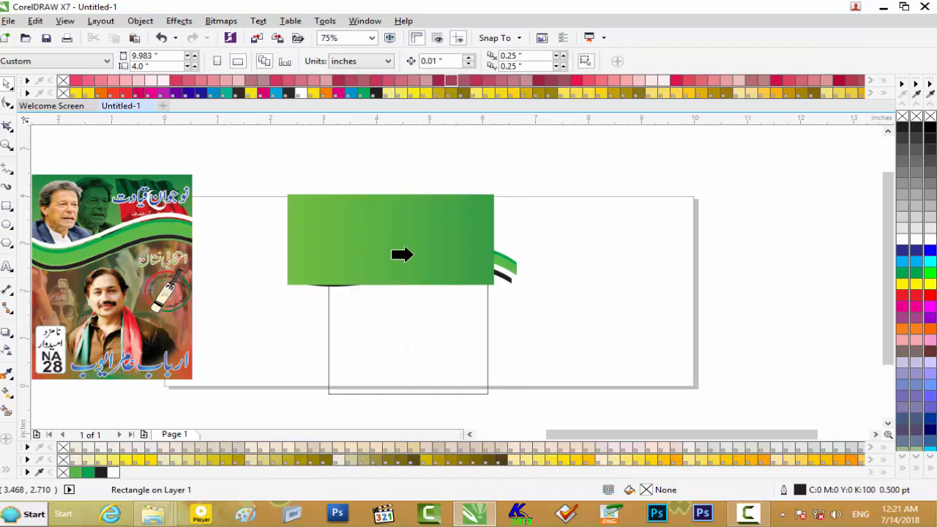
click(388, 324)
Select all four white, green and black wavy bands and PowerClip them inside the 3 by 4 inch frame
scroll(428, 295, up, 2)
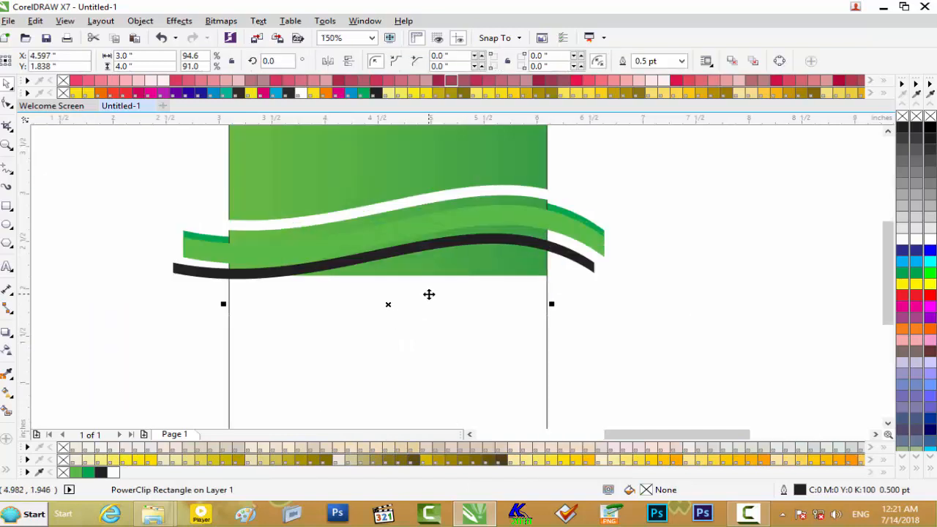
drag(674, 175, 149, 328)
right_click(354, 242)
click(414, 213)
click(366, 271)
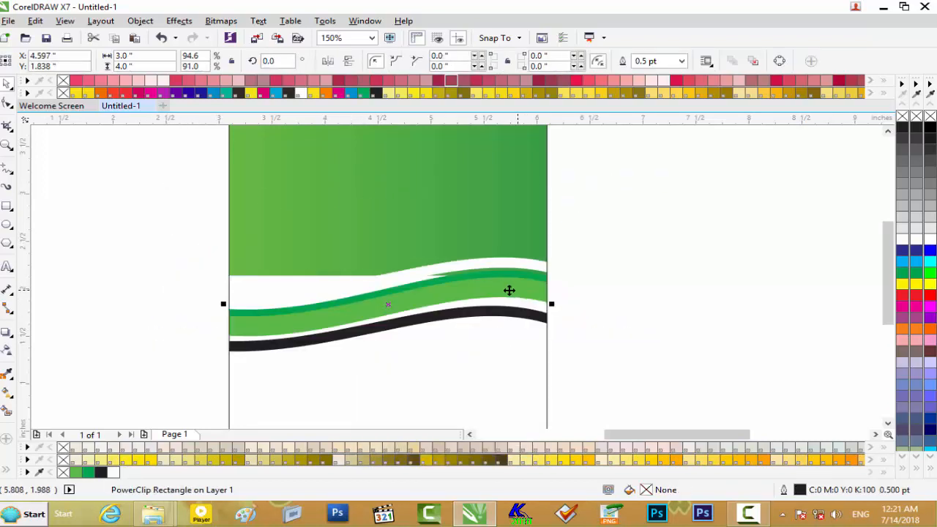
Edit the frame's PowerClip contents and raise the four wavy bands together by about 0.74 inches over the gradient rectangle
scroll(455, 290, down, 2)
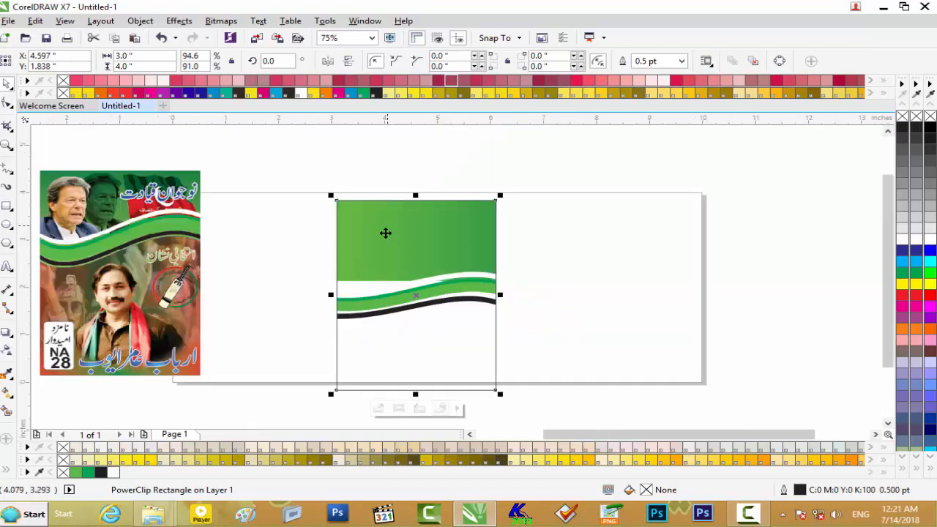
ctrl+click(418, 357)
scroll(463, 320, up, 1)
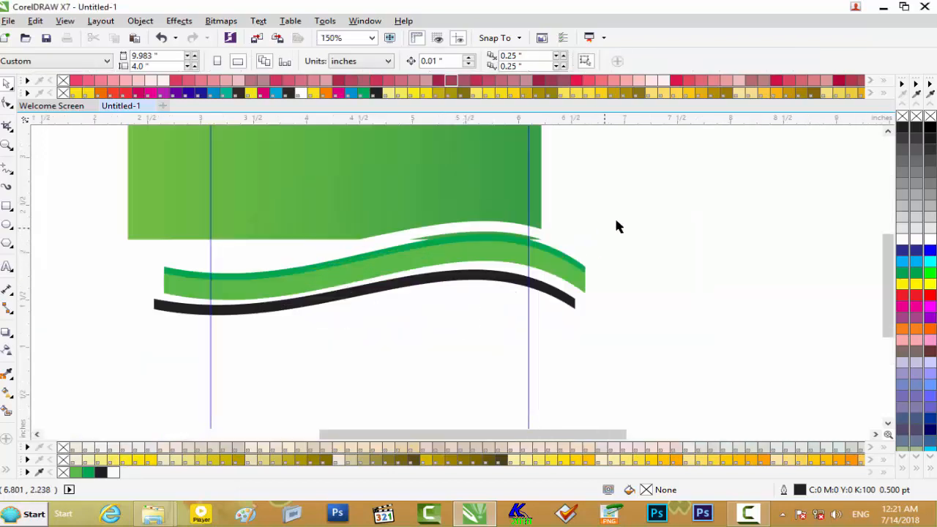
drag(651, 206, 89, 352)
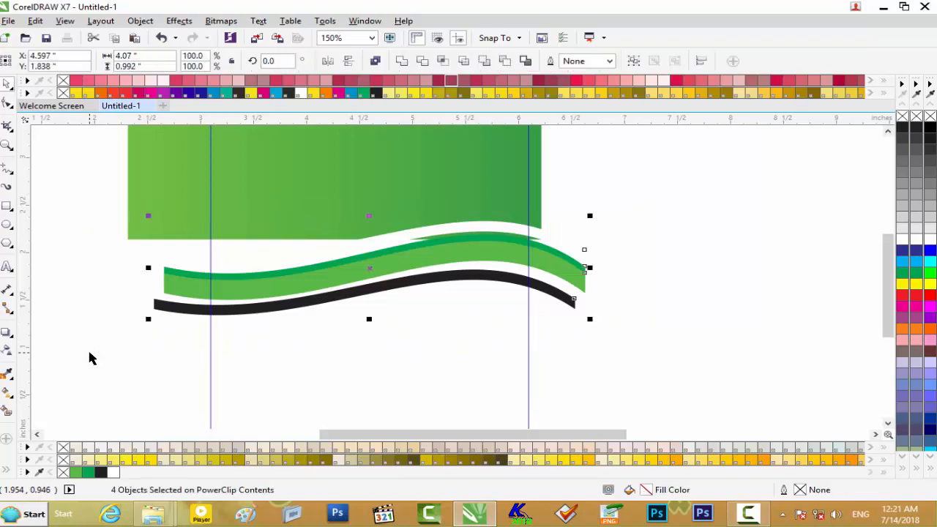
key(Up)
key(Up)
key(Up)
key(Up)
key(Up)
key(Up)
key(Up)
key(Up)
key(Up)
key(Up)
key(Up)
key(Up)
key(Up)
key(Up)
key(Up)
key(Up)
key(Up)
key(Up)
key(Up)
key(Up)
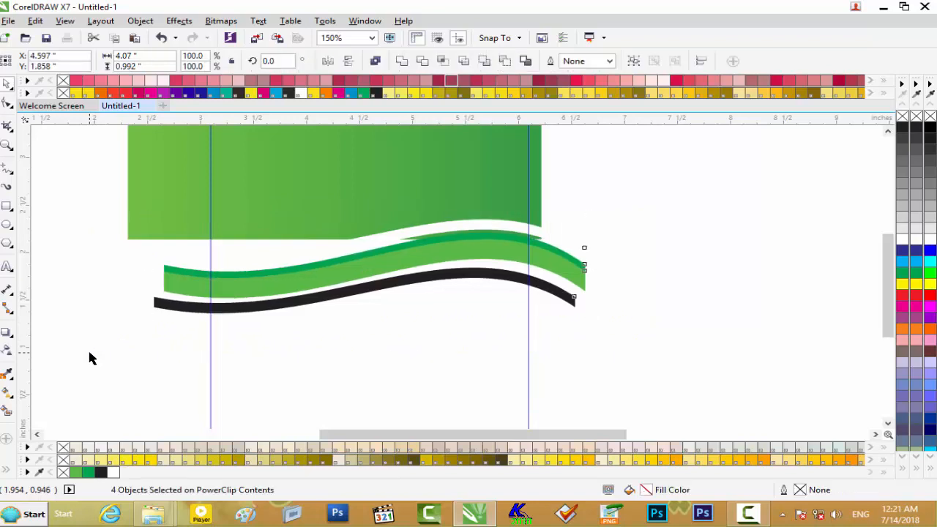
key(Up)
key(Up)
key(Up)
key(Up)
key(Up)
key(Up)
key(Up)
key(Up)
key(Up)
key(Up)
key(Up)
key(Up)
key(Up)
key(Up)
key(Up)
key(Up)
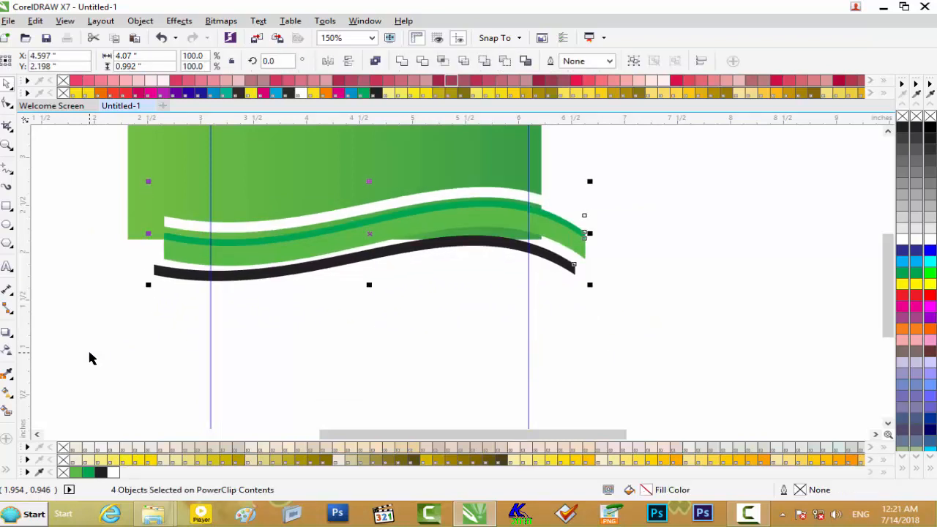
key(Up)
key(Up)
key(Up)
key(Up)
key(Up)
key(Up)
key(Up)
key(Up)
key(Up)
key(Up)
key(Up)
key(Up)
key(Up)
key(Up)
key(Up)
key(Up)
key(Up)
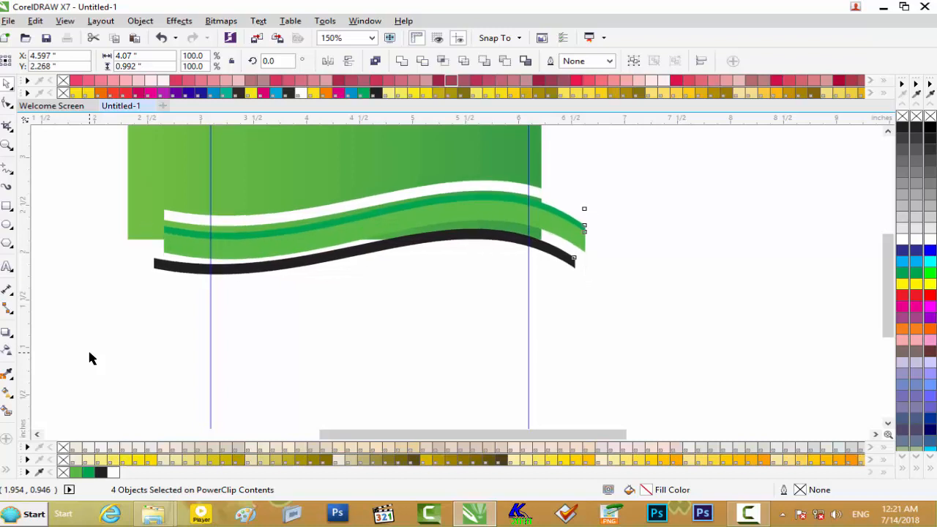
key(Up)
key(Up)
key(Up)
key(Up)
key(Up)
key(Up)
key(Up)
key(Up)
key(Up)
key(Up)
key(Up)
key(Up)
key(Up)
key(Up)
key(Up)
key(Up)
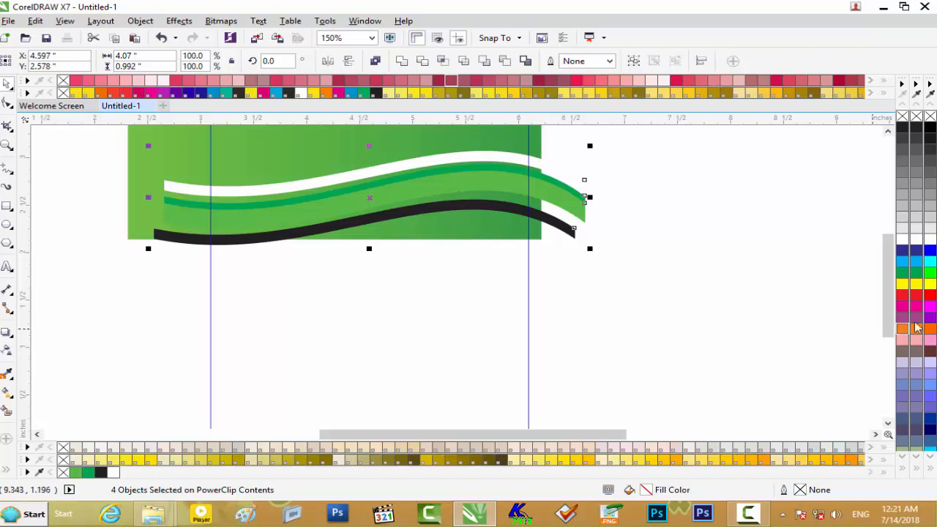
scroll(889, 318, up, 3)
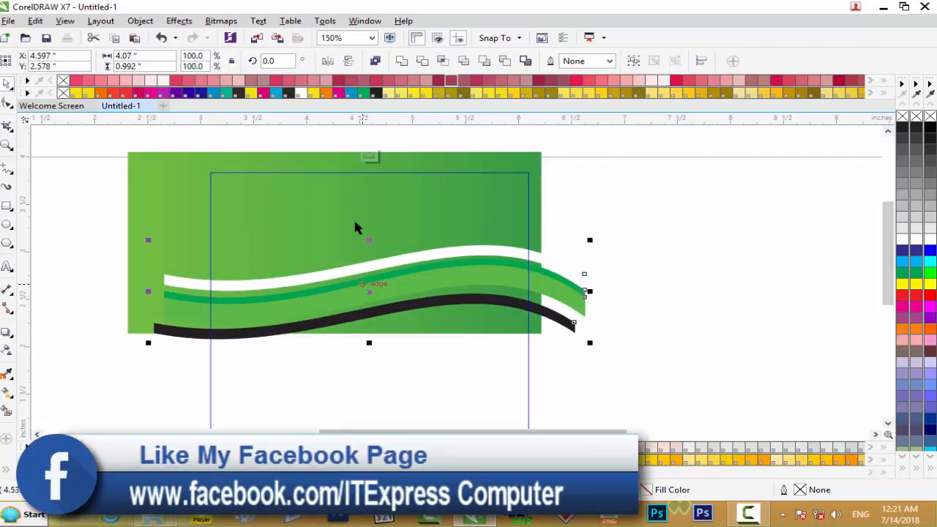
scroll(370, 162, down, 1)
click(686, 304)
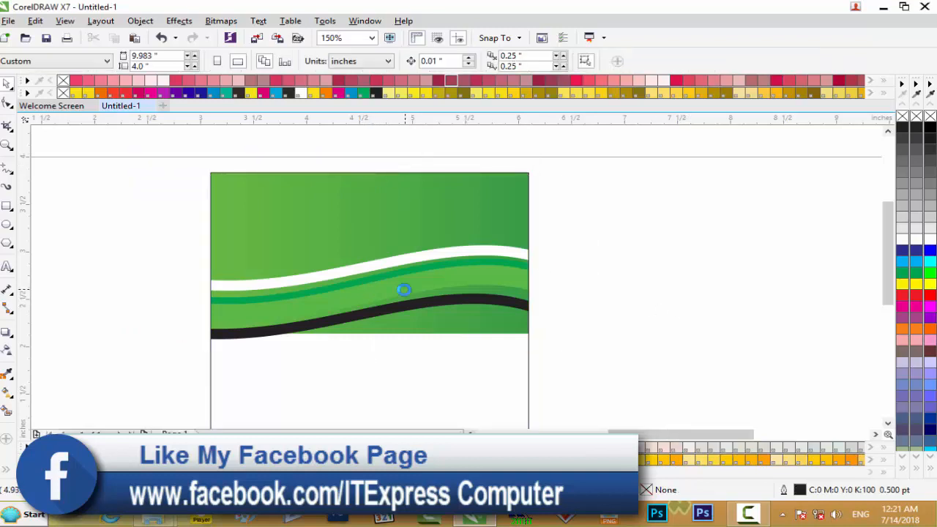
Open the frame's PowerClip contents for editing and start a fountain fill on the wide light-green wavy band
scroll(402, 292, down, 1)
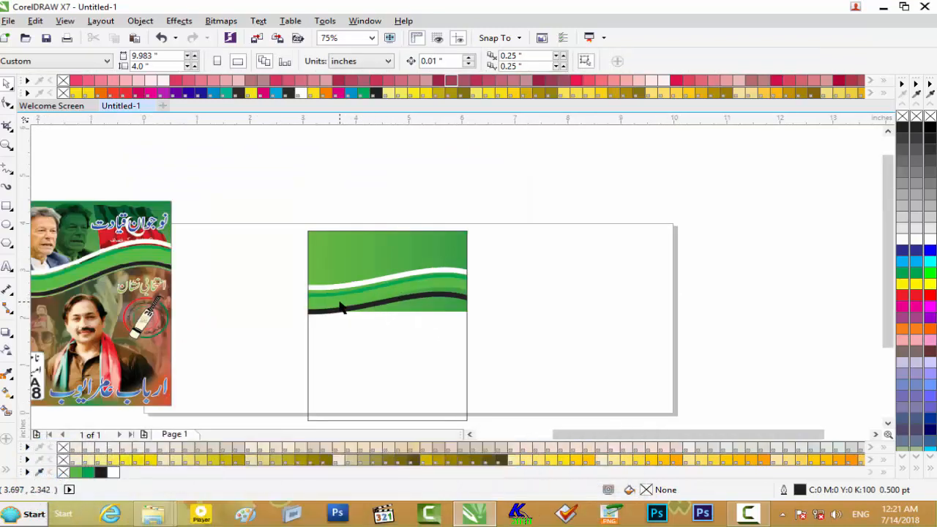
scroll(340, 307, up, 2)
scroll(351, 300, up, 2)
click(369, 302)
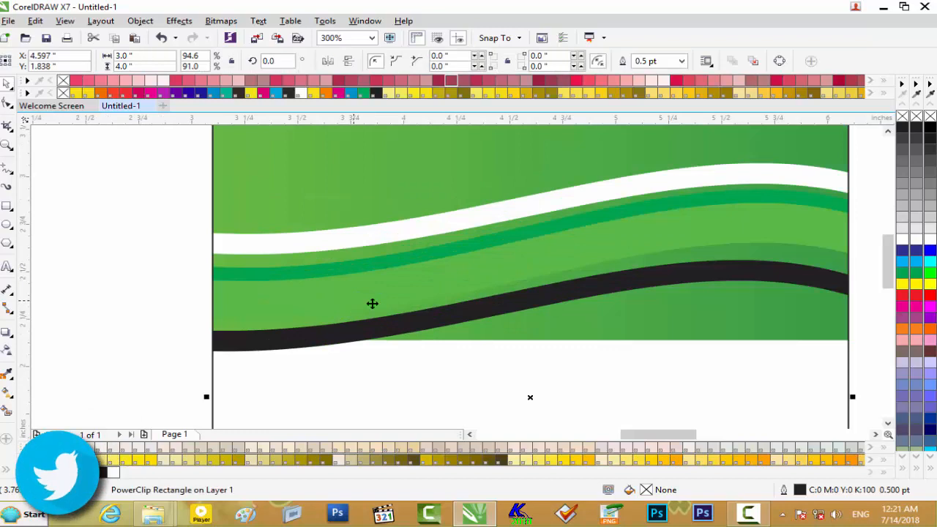
scroll(402, 309, down, 2)
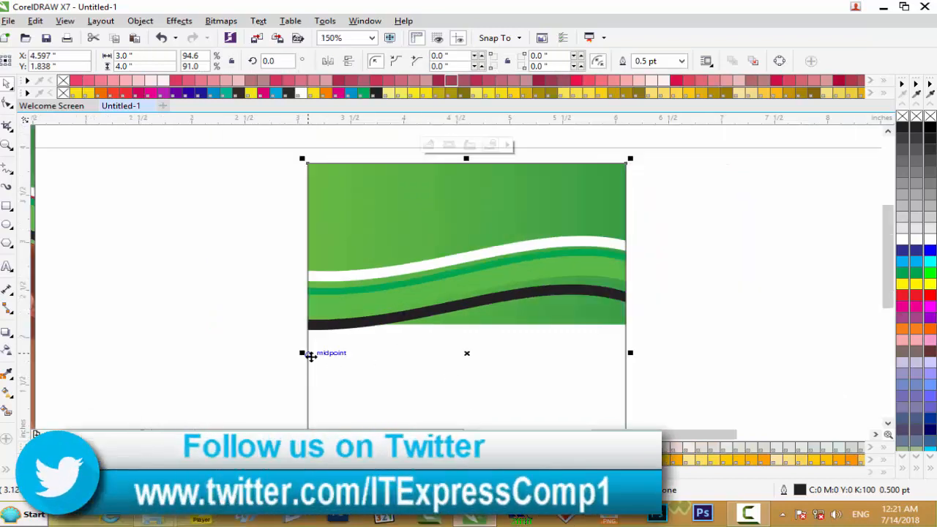
click(429, 144)
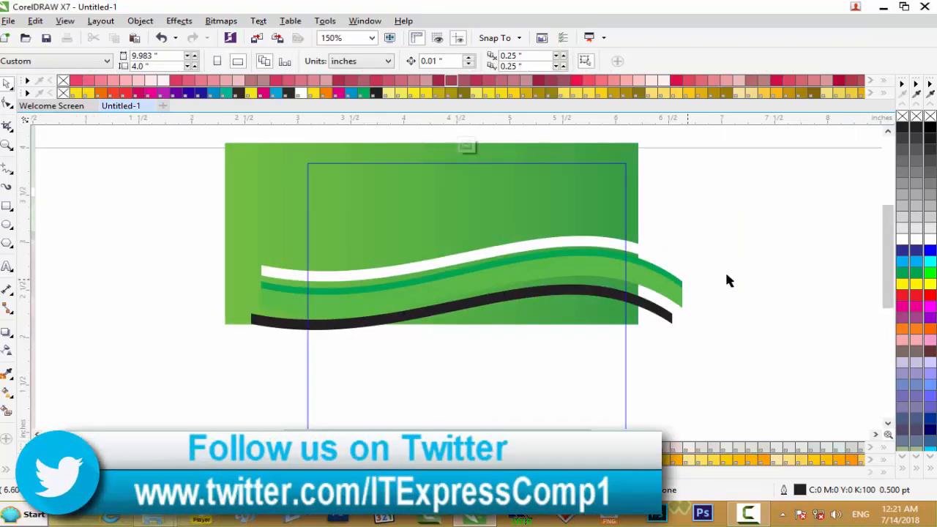
click(675, 300)
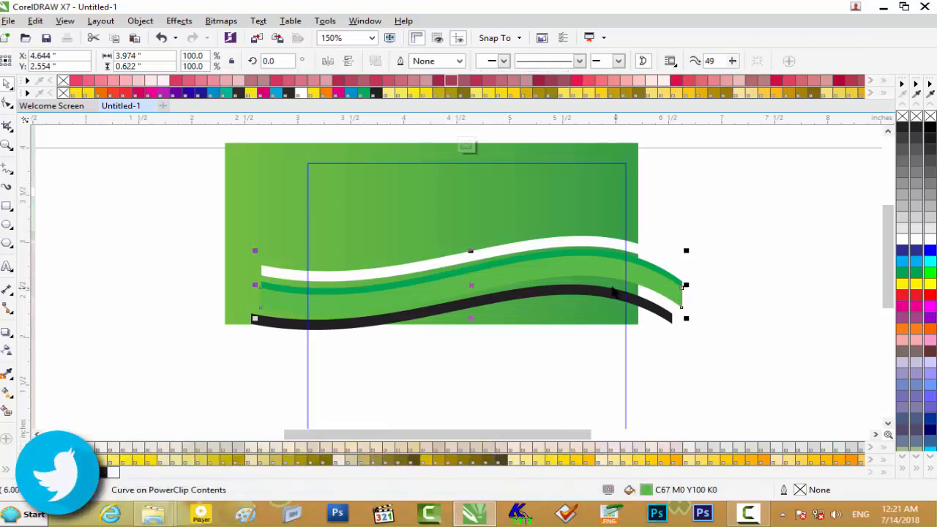
click(914, 279)
key(F11)
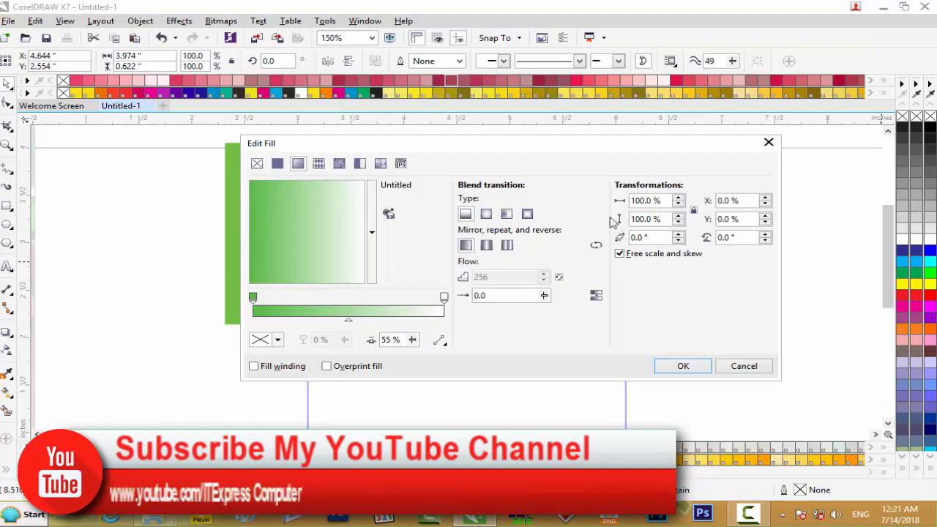
drag(648, 149, 708, 324)
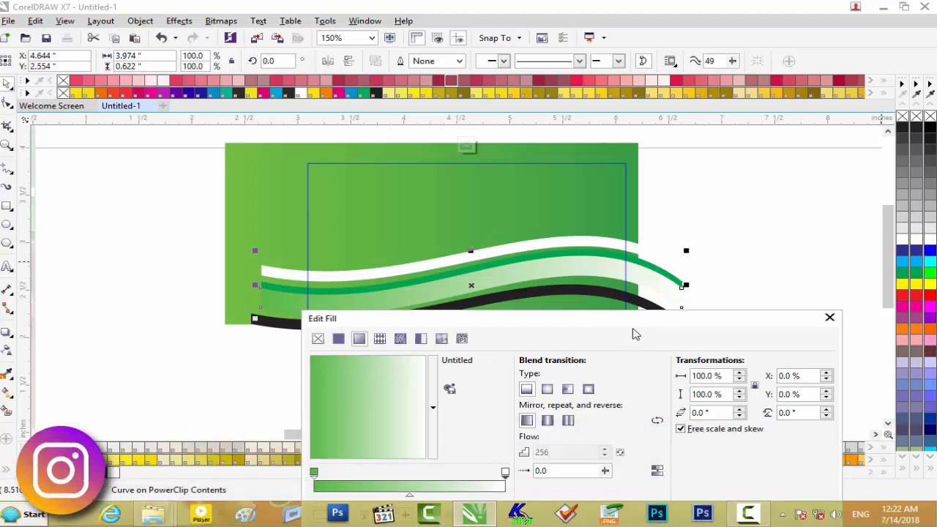
drag(657, 323, 764, 280)
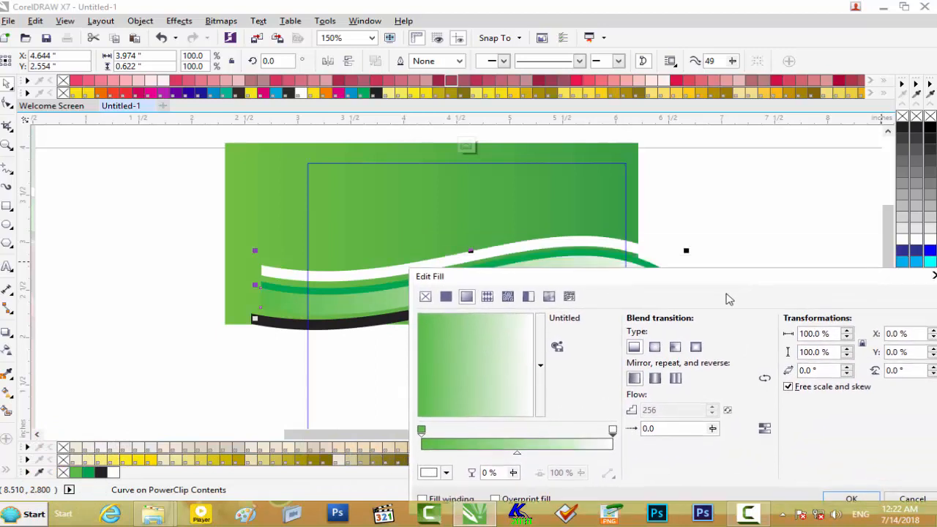
Set the start colour of the wide band's gradient to green C77 M0 Y100 K0
click(420, 431)
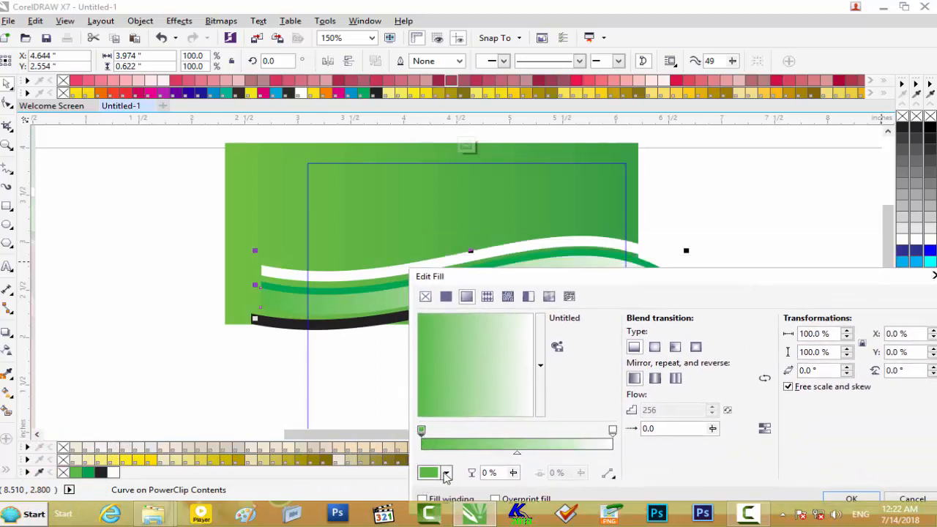
click(445, 472)
click(492, 400)
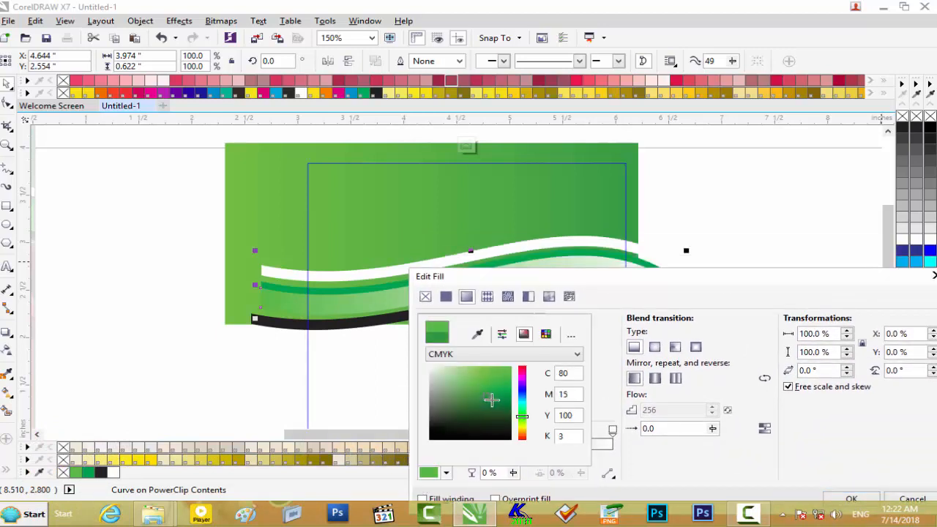
drag(493, 402, 489, 381)
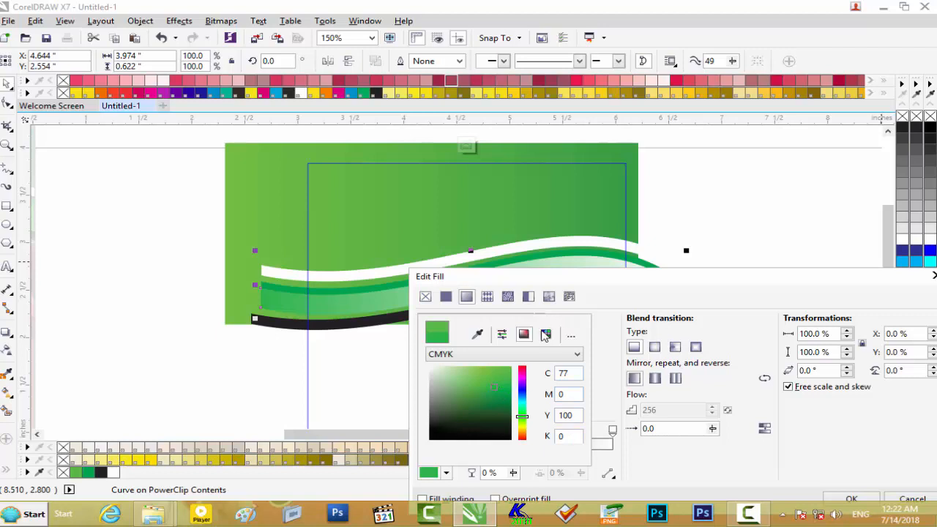
click(622, 294)
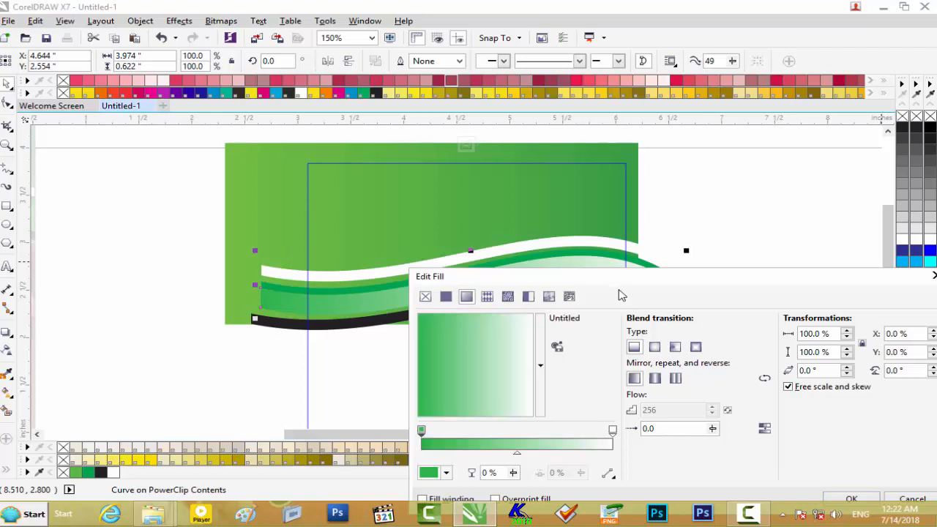
Set the end colour of the wide band's gradient to light green C66 M0 Y100 K0 and apply the fill
click(612, 430)
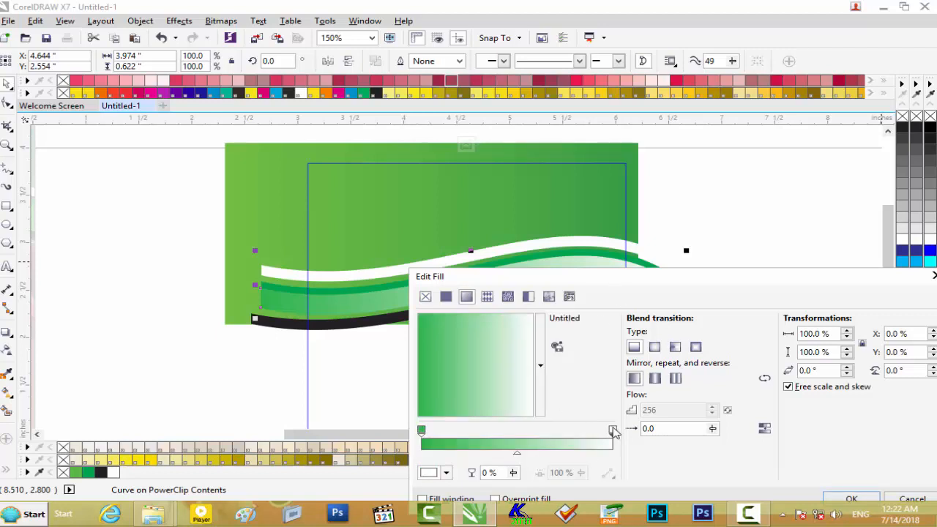
click(445, 472)
drag(526, 432, 524, 420)
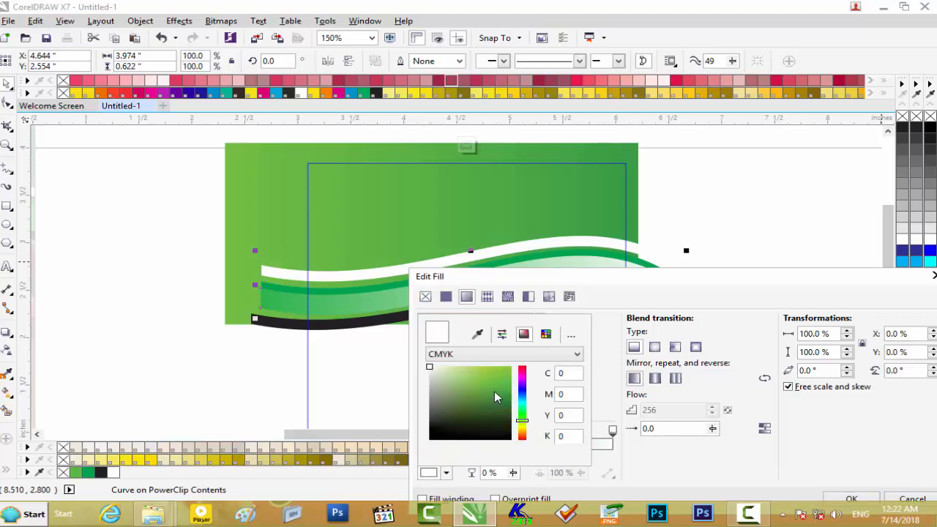
click(495, 391)
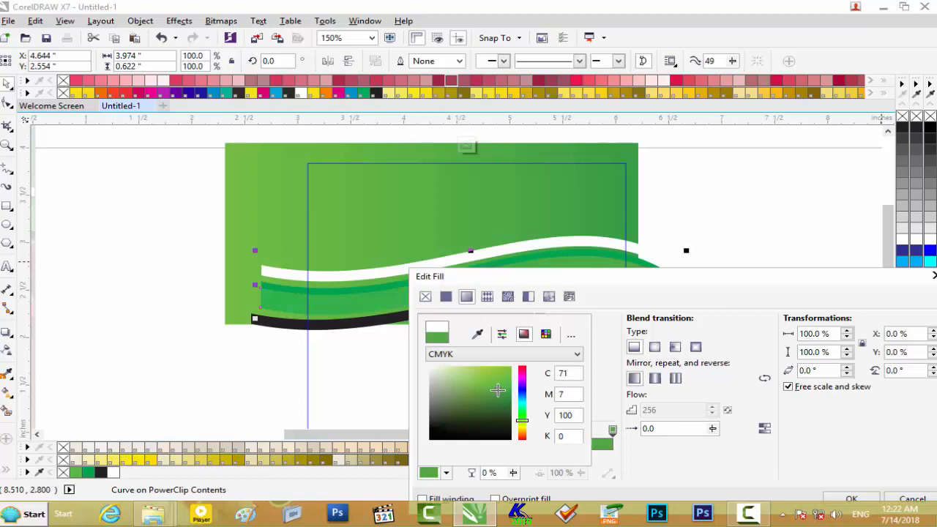
click(835, 276)
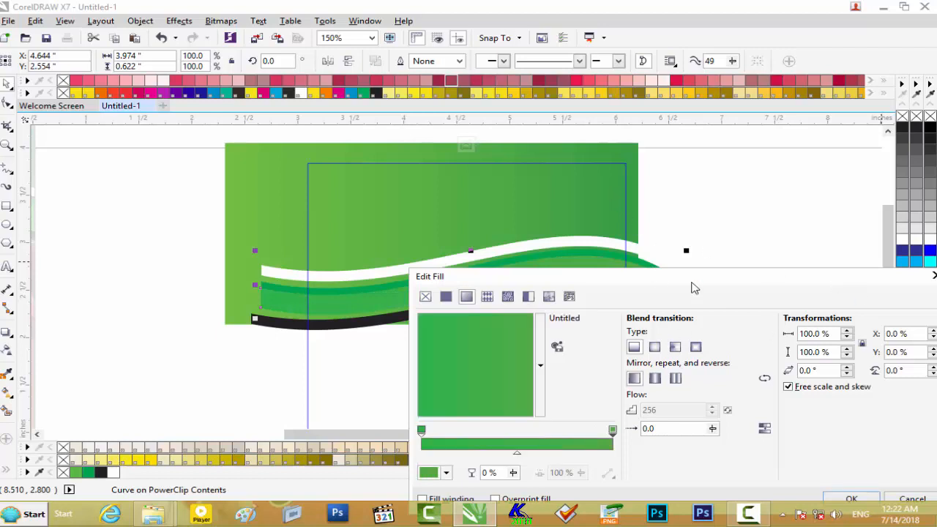
drag(690, 278, 703, 304)
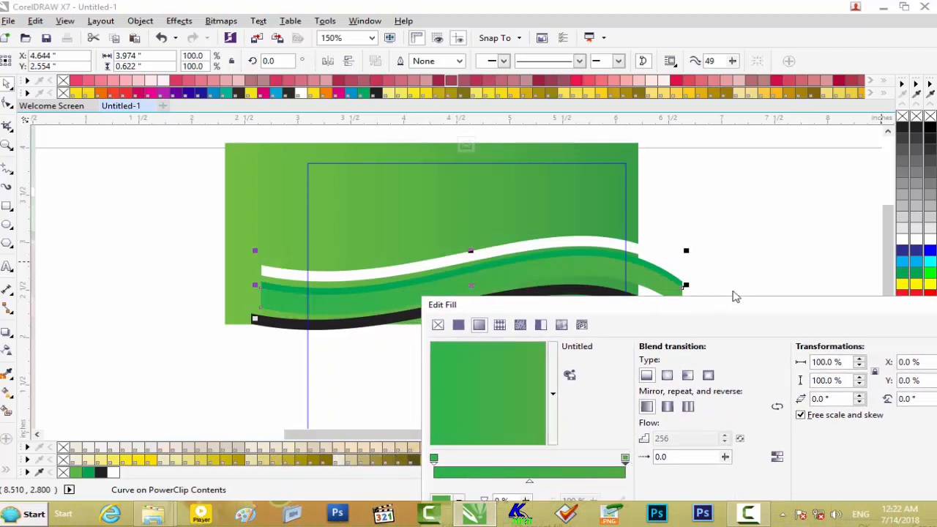
drag(735, 300, 773, 254)
click(488, 456)
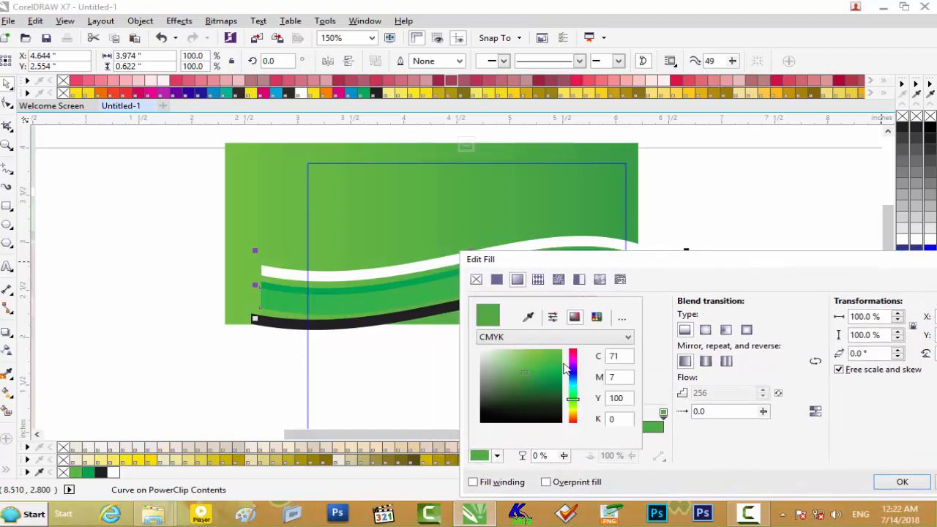
click(544, 358)
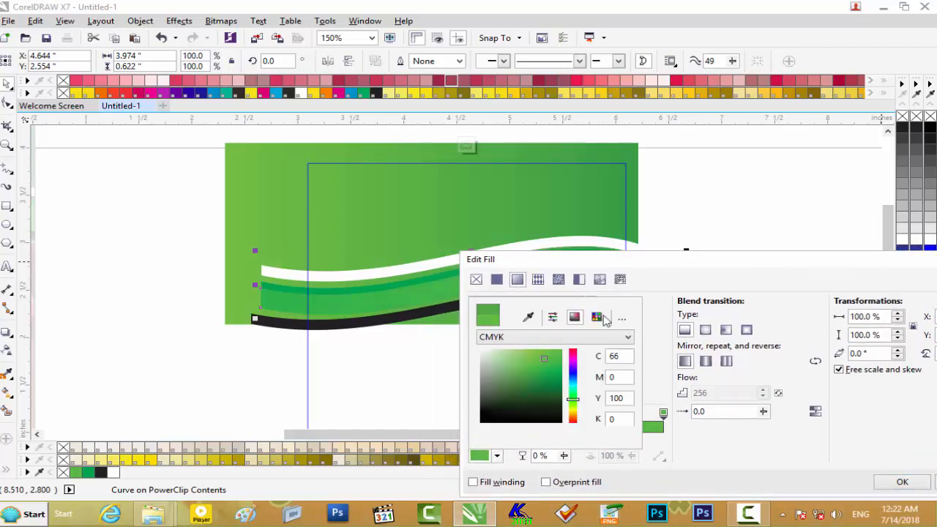
click(673, 287)
drag(680, 266, 569, 313)
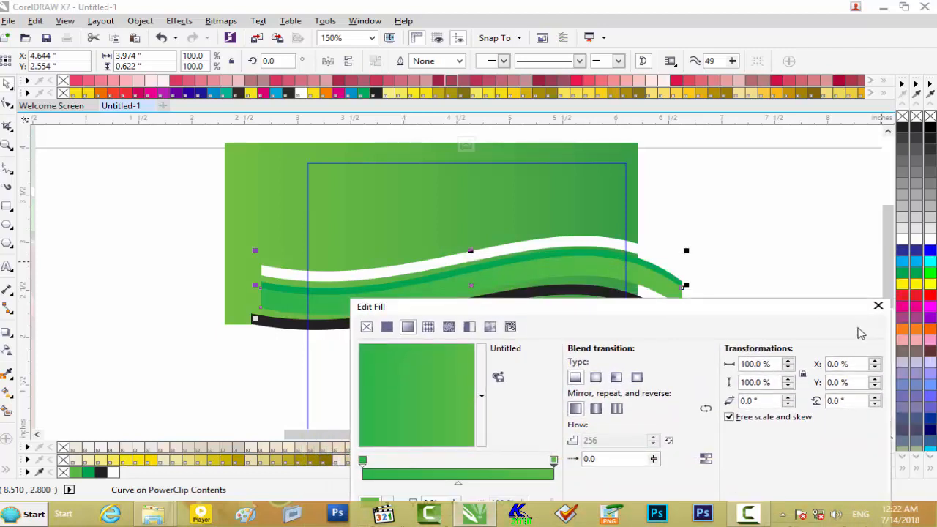
drag(796, 308, 786, 251)
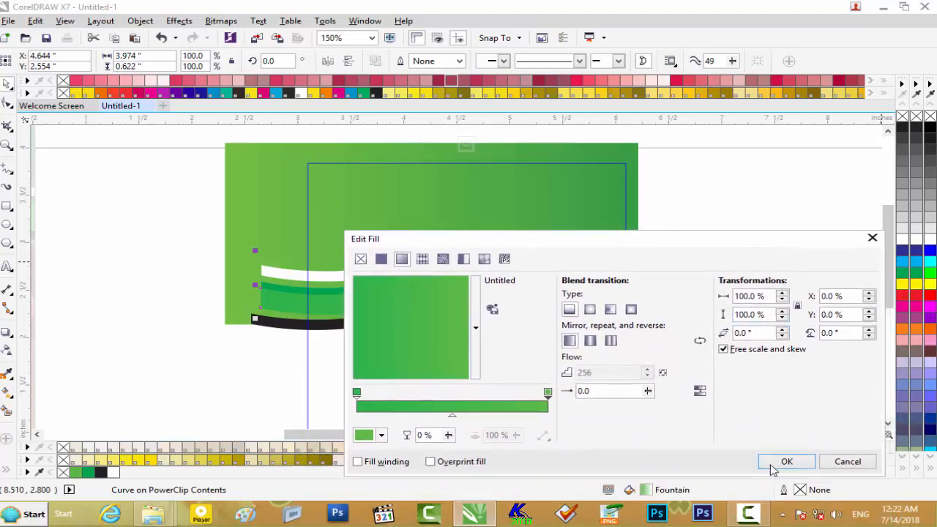
click(784, 457)
Finish editing the frame's PowerClip contents and deselect the frame
click(509, 327)
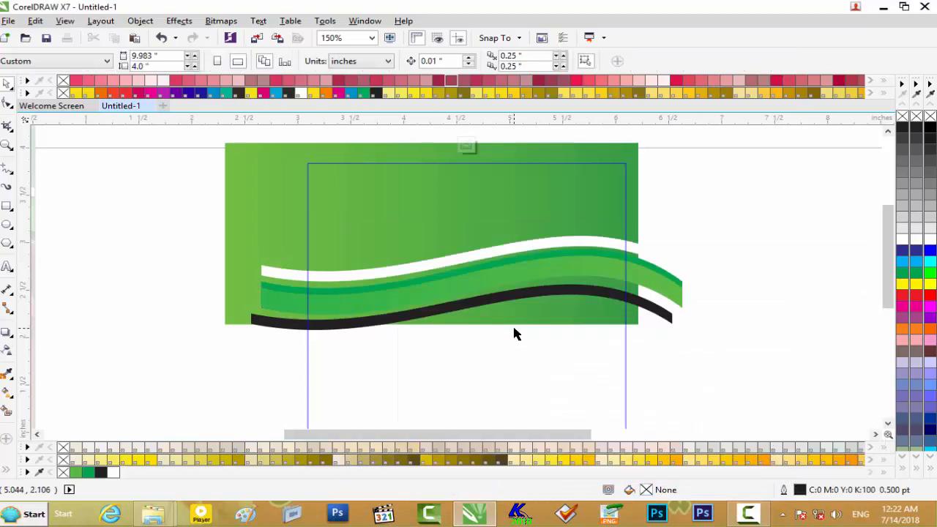
scroll(512, 324, down, 2)
click(490, 229)
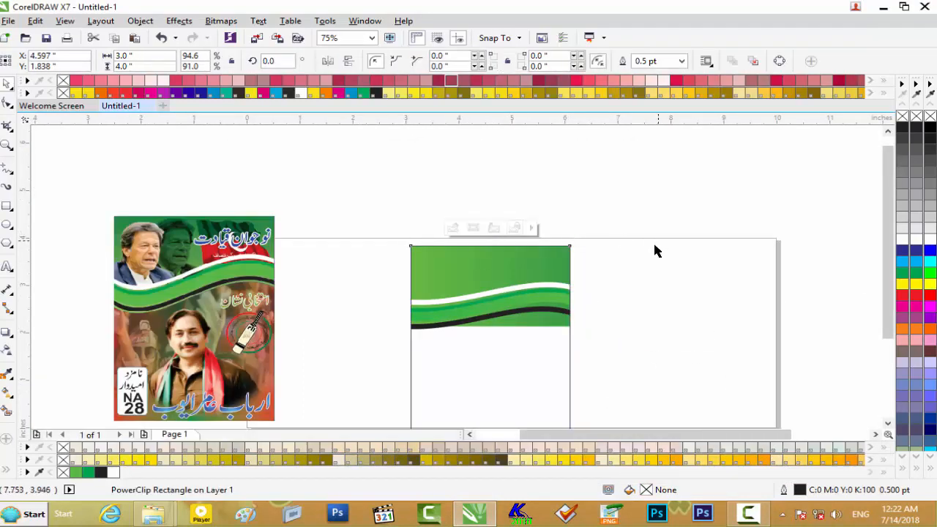
click(358, 344)
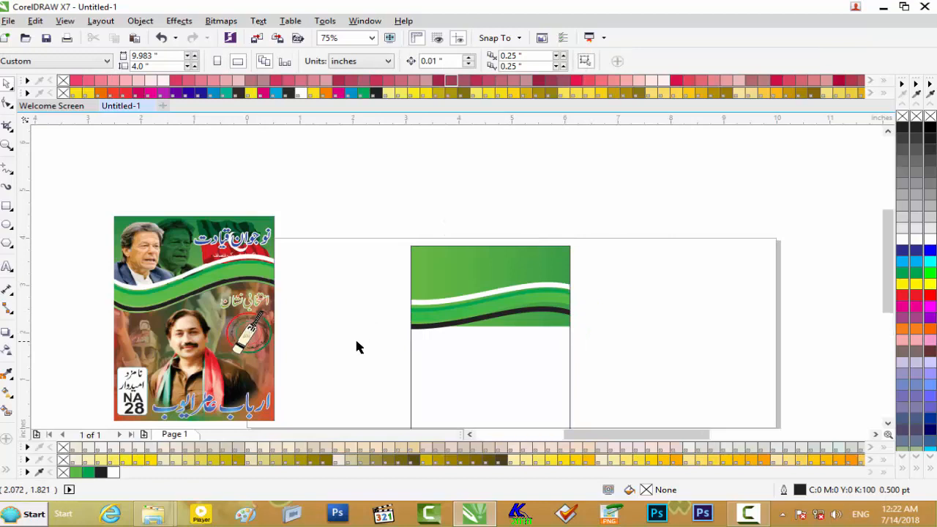
Draw a rectangle about 3.64 by 2.69 inches covering the empty lower part of the frame
scroll(355, 343, up, 2)
scroll(546, 330, down, 2)
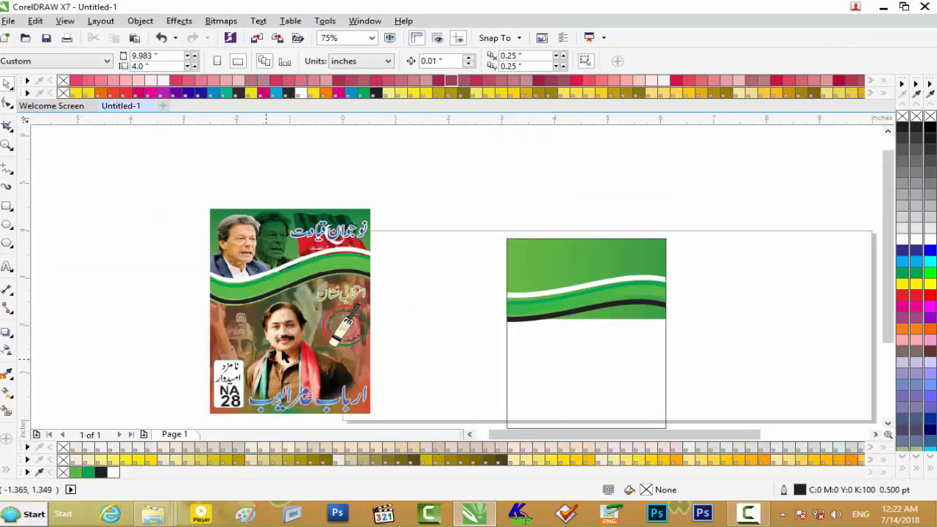
click(7, 207)
drag(494, 320, 686, 404)
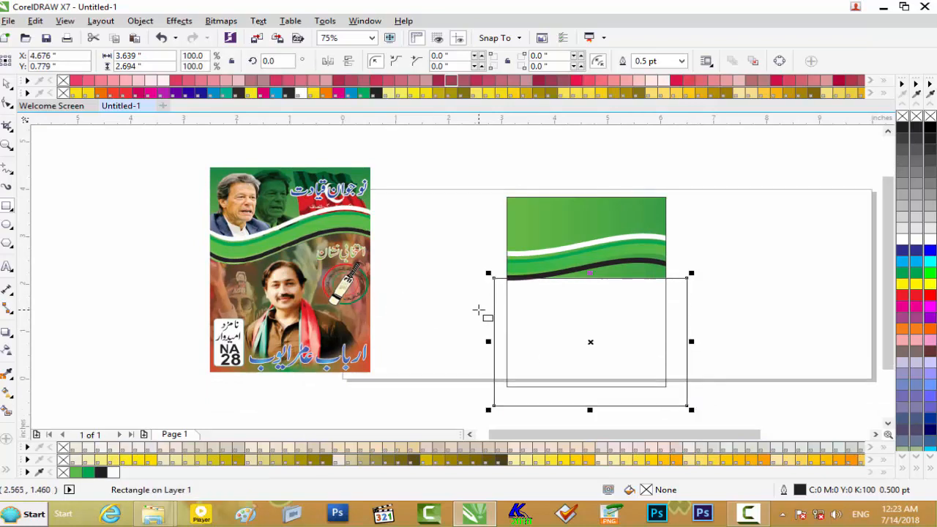
Give the new rectangle a fountain fill with Repeat and mirror, starting from dark red C18 M99 Y100 K13
key(F11)
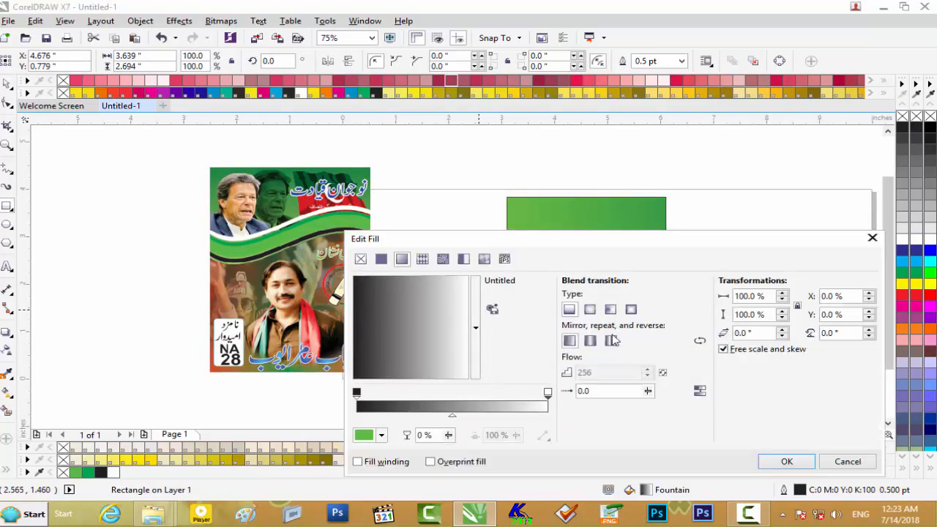
click(591, 341)
click(356, 393)
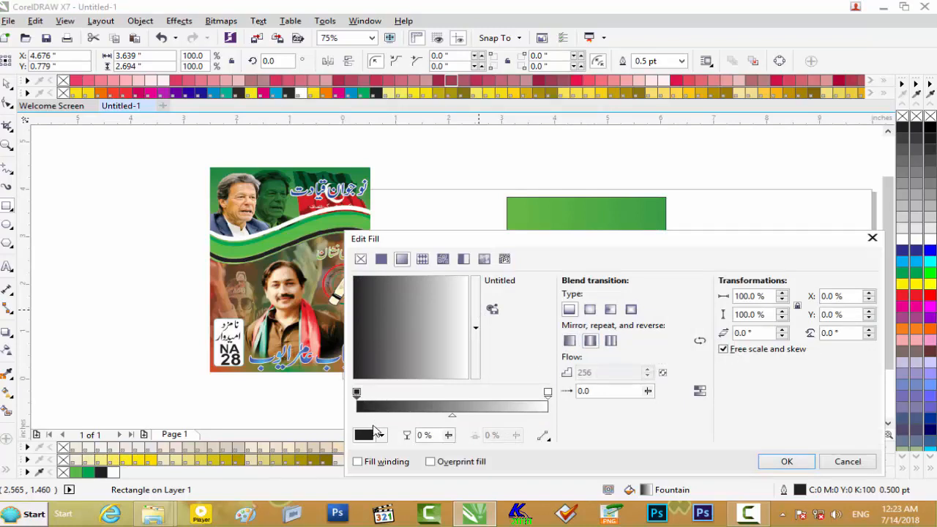
click(378, 434)
drag(459, 338, 458, 399)
click(428, 349)
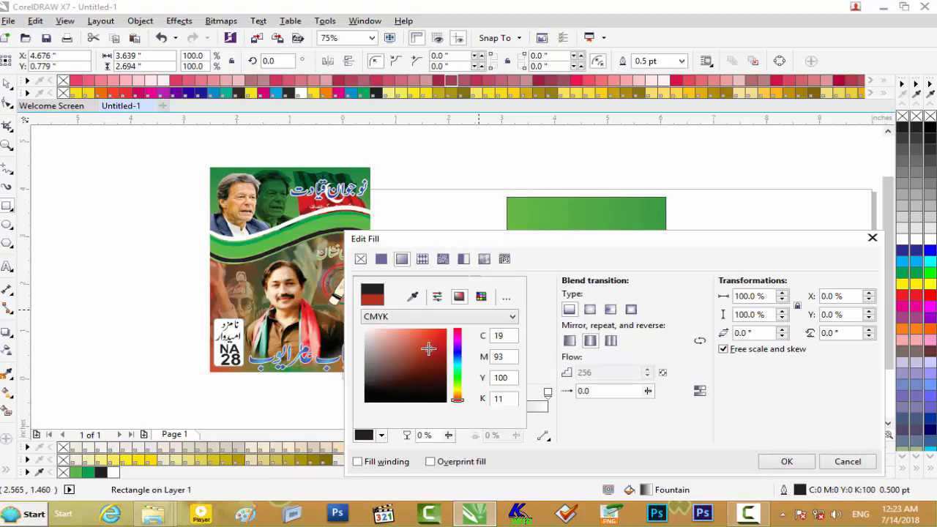
click(435, 354)
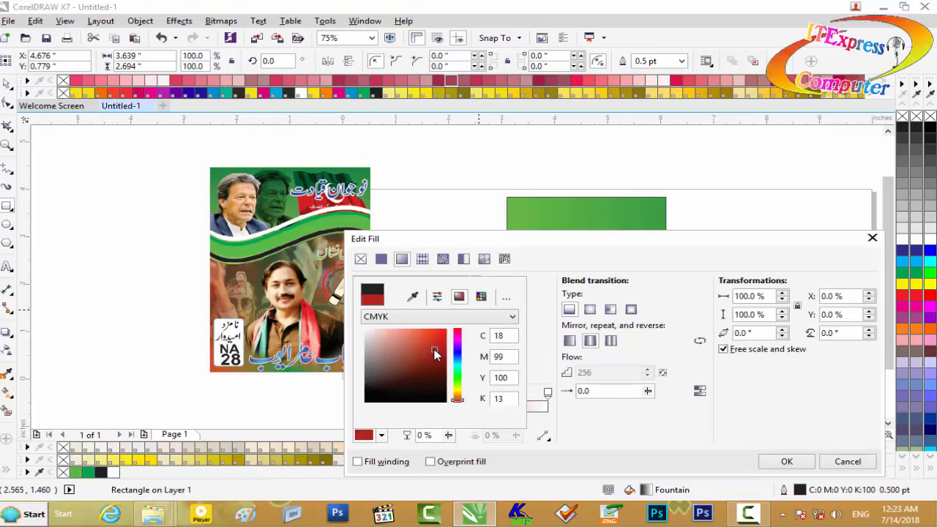
click(597, 254)
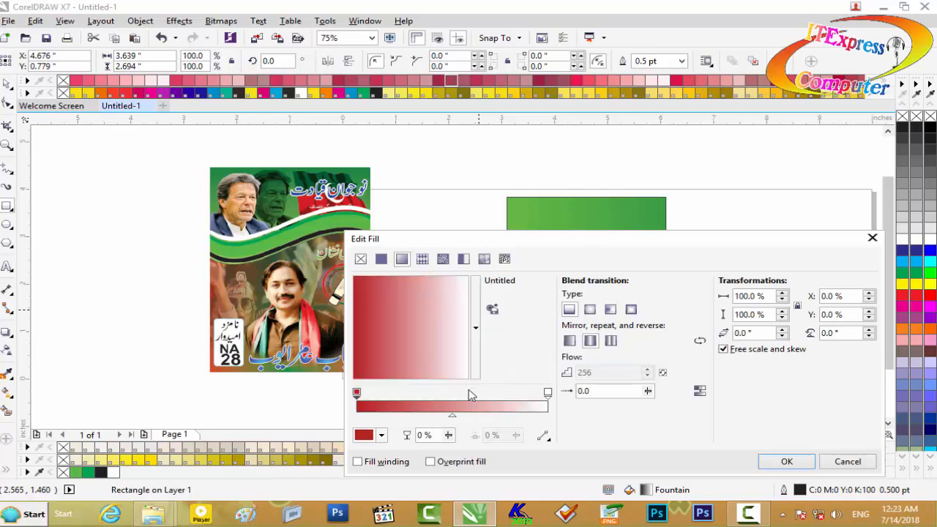
Set the rectangle gradient's end colour to bright red C7 M100 Y100 K1 and apply the fill
click(546, 394)
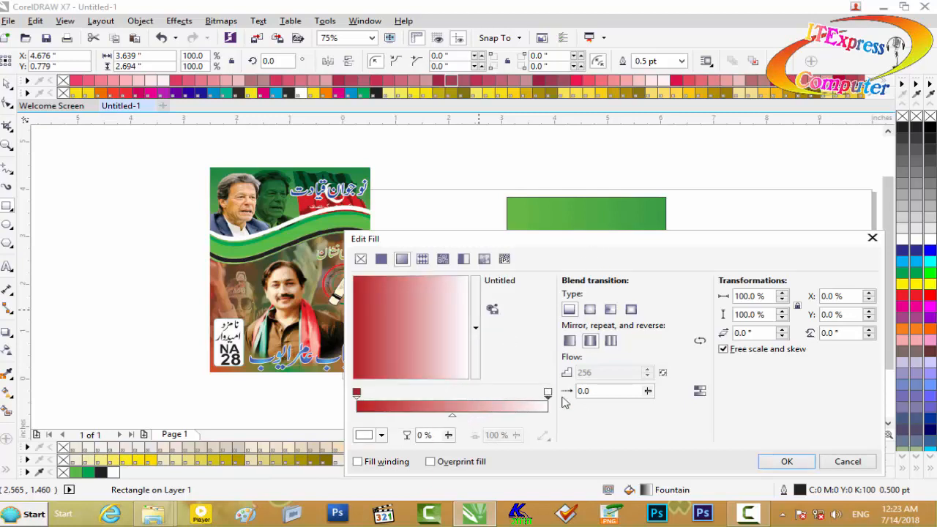
click(381, 436)
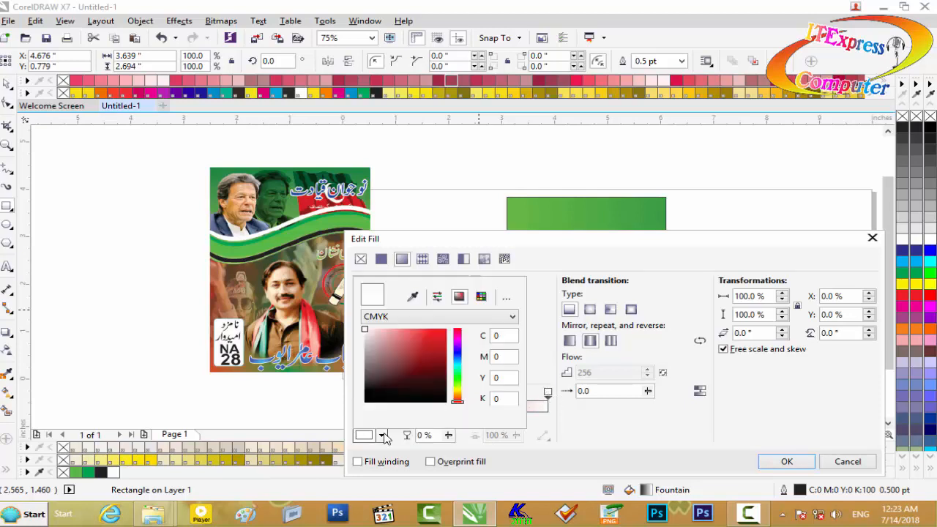
click(431, 337)
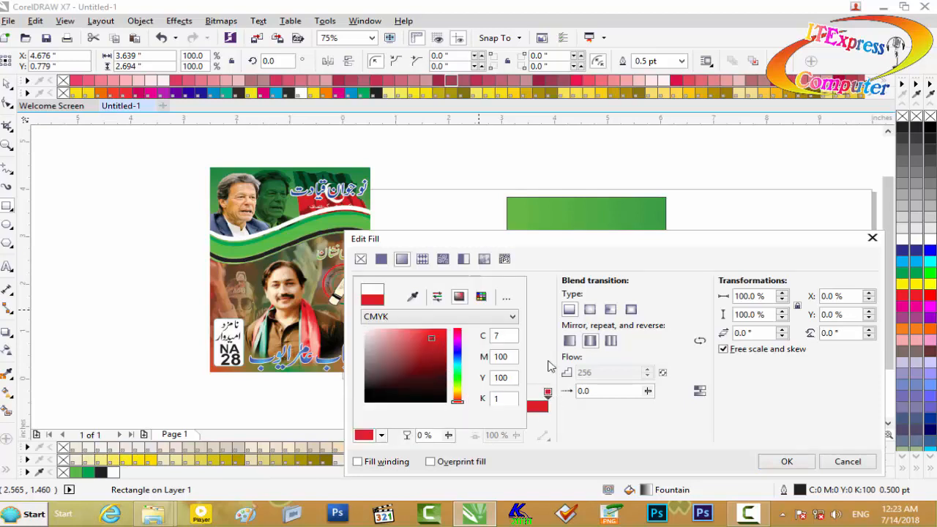
click(780, 458)
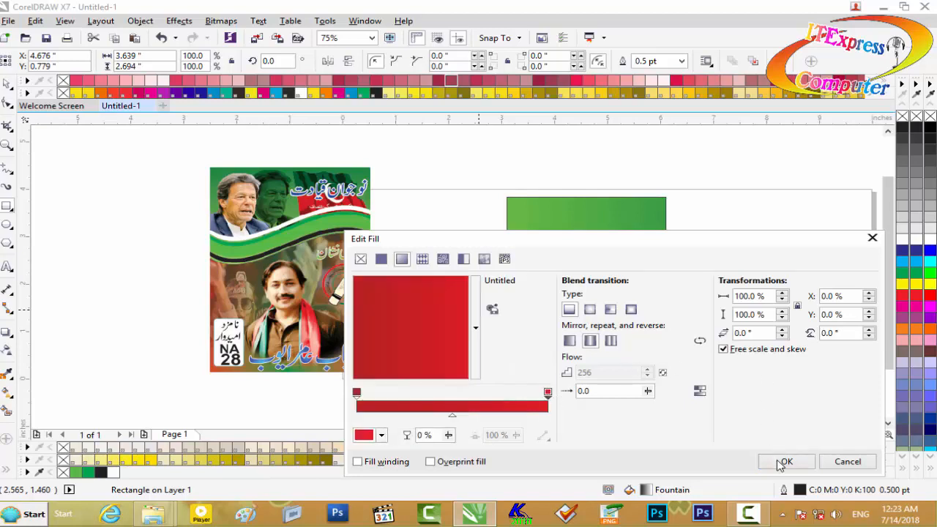
Add a green C80 M11 Y100 K1 stop at the middle of the rectangle's red gradient and apply the fill
double_click(452, 404)
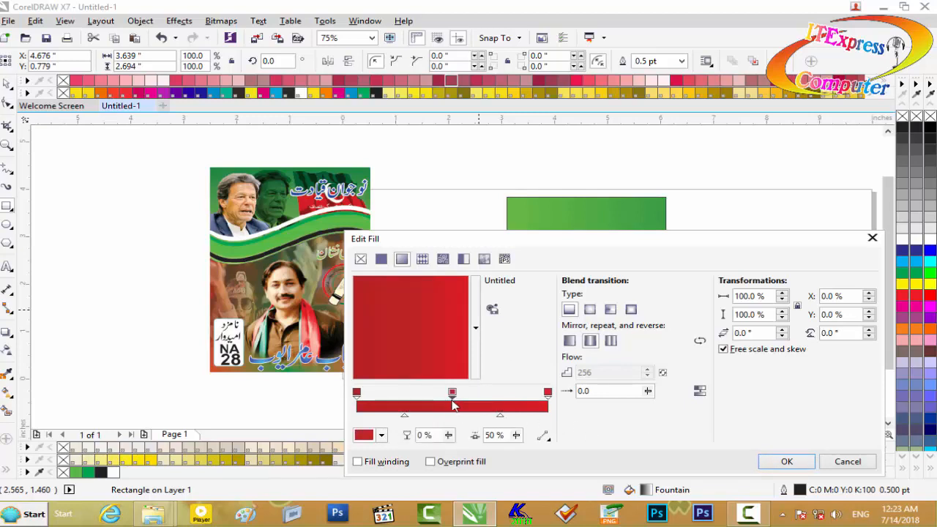
click(381, 435)
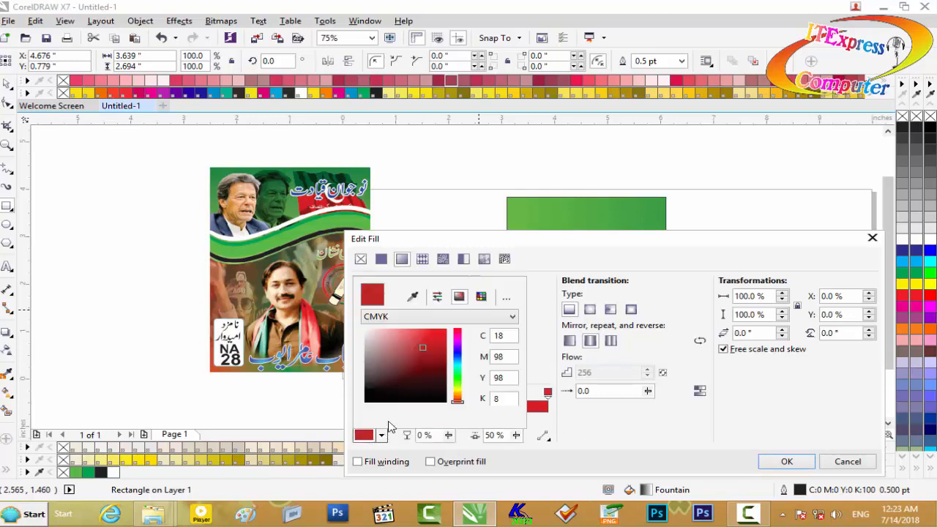
click(456, 396)
drag(459, 396, 458, 381)
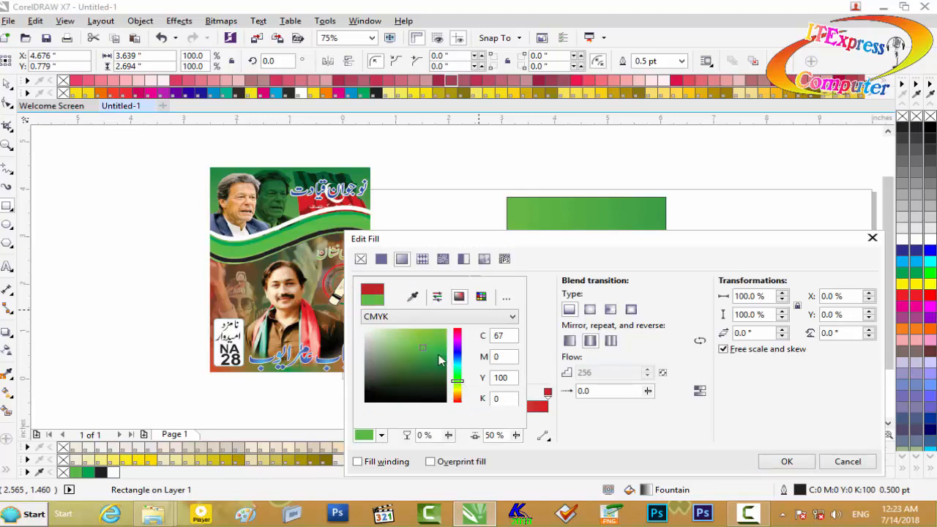
click(434, 355)
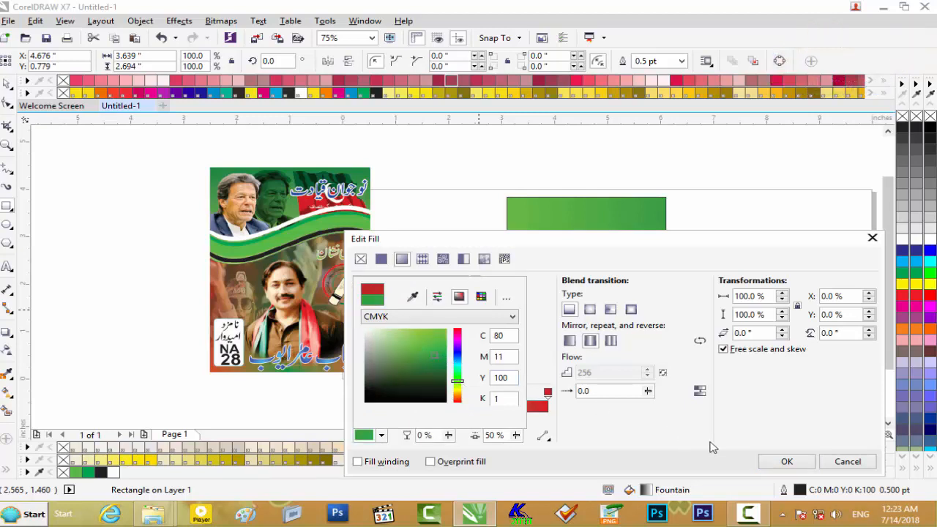
click(595, 350)
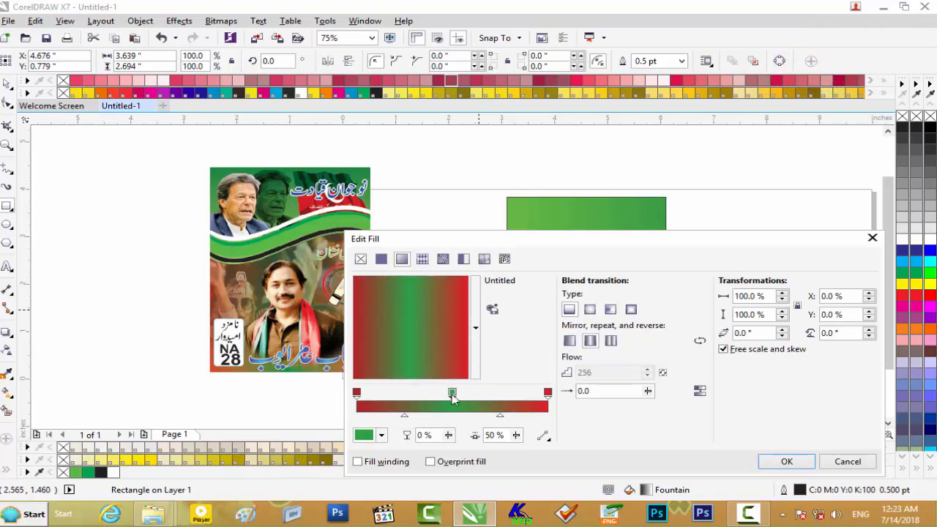
drag(449, 394, 448, 394)
click(782, 463)
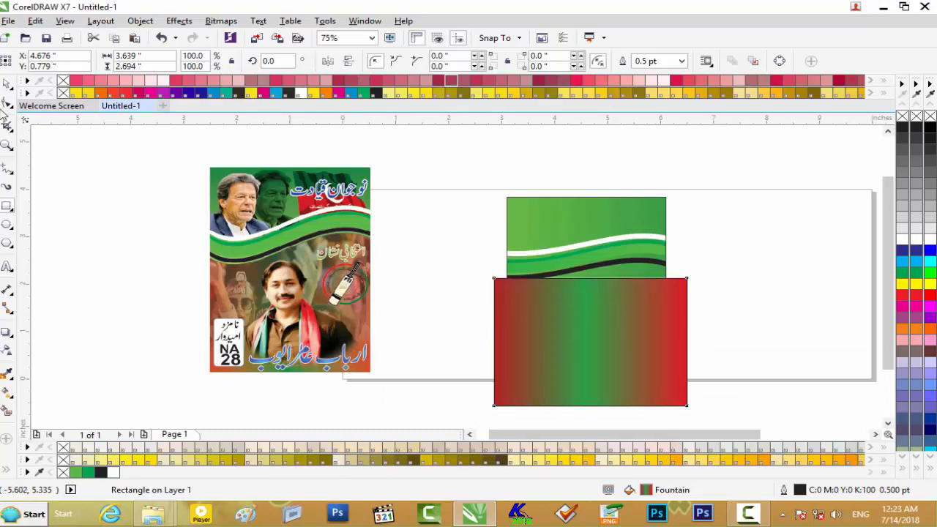
Move the red-green rectangle down over the frame's lower part and PowerClip it inside the frame
drag(590, 314, 584, 352)
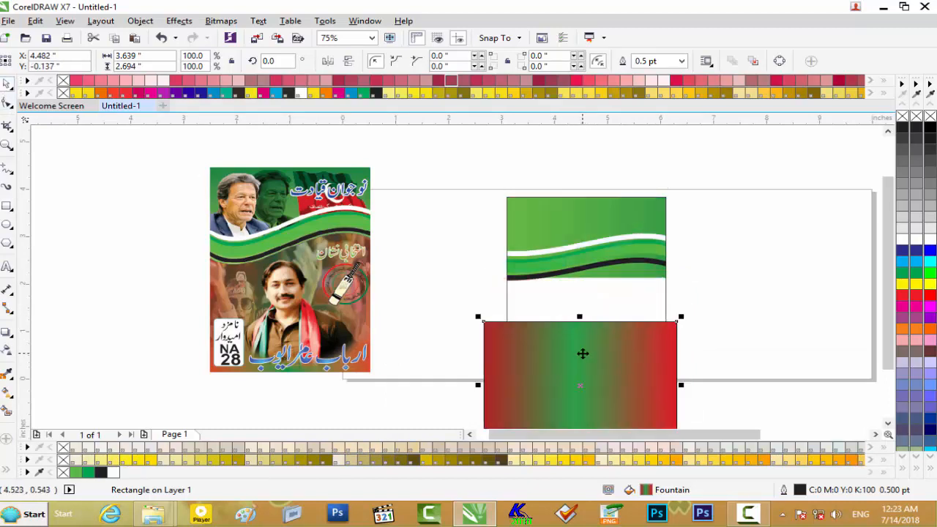
right_click(583, 351)
click(622, 19)
click(586, 304)
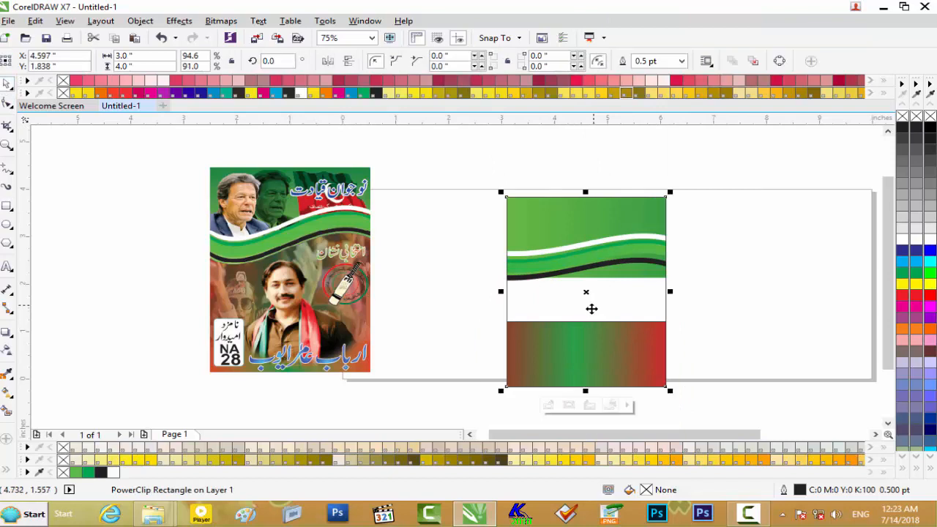
Open the frame's PowerClip contents, remove the red-green rectangle's outline and stretch it upward to about 4.04 inches high
click(548, 406)
click(590, 350)
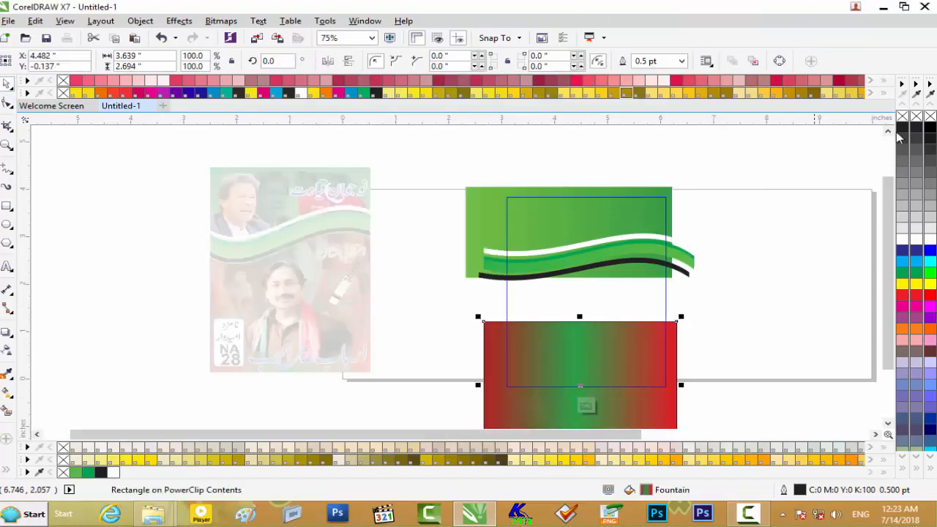
right_click(905, 117)
drag(583, 316, 588, 251)
scroll(586, 268, up, 2)
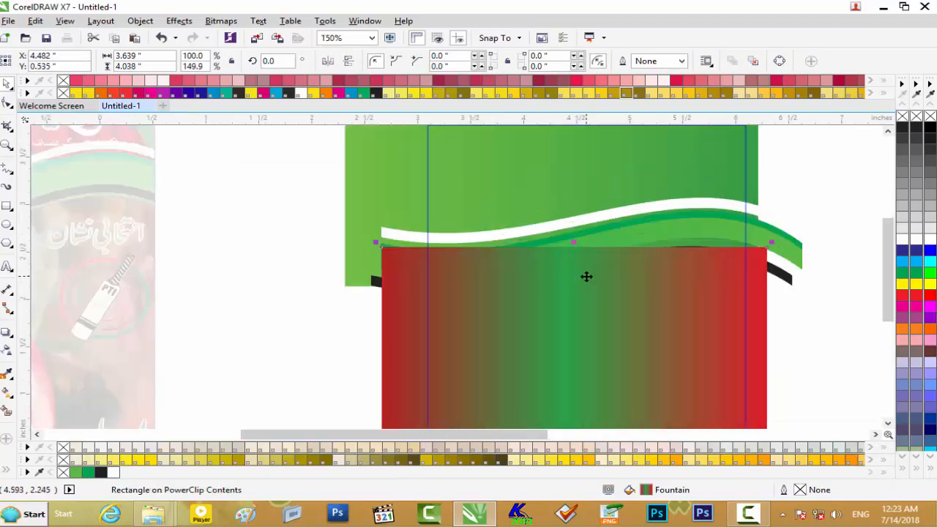
Send the red-green rectangle and the green header to the back, header rearmost, and finish editing the PowerClip contents
key(shift+Page_Down)
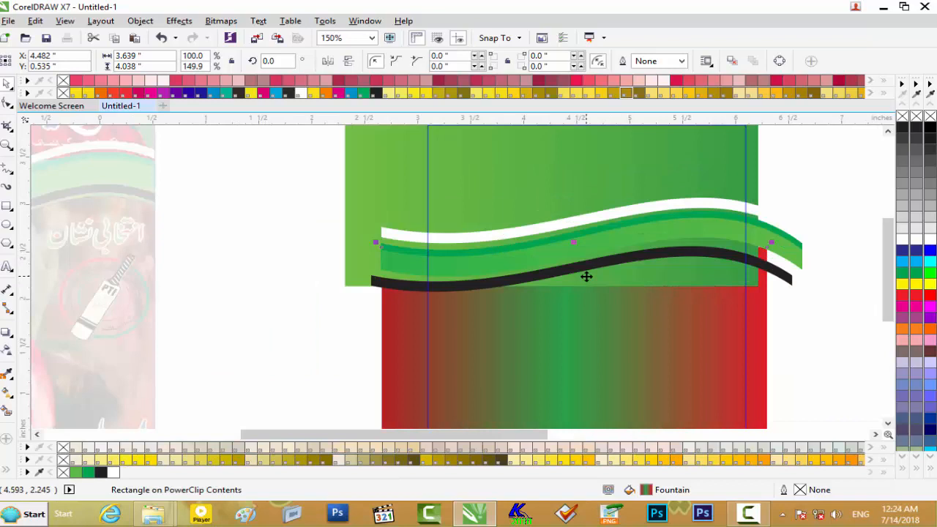
click(698, 281)
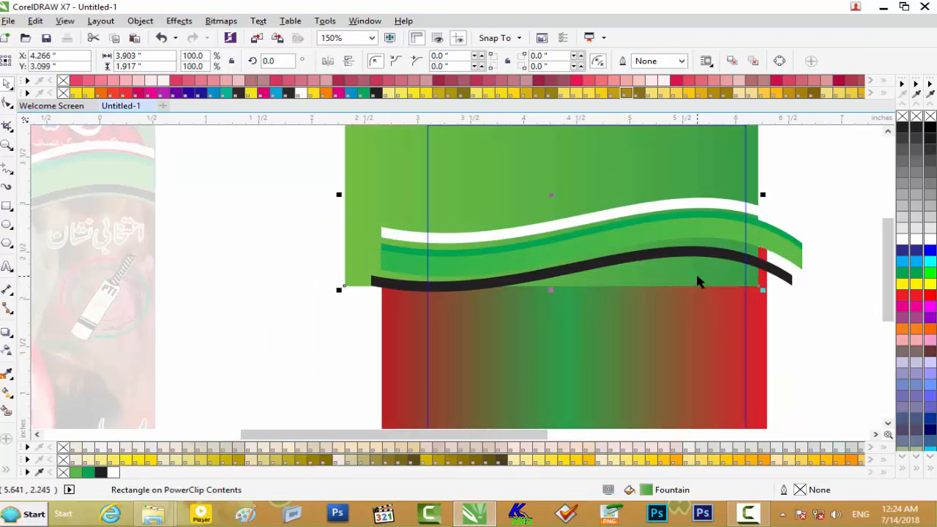
key(shift+Page_Down)
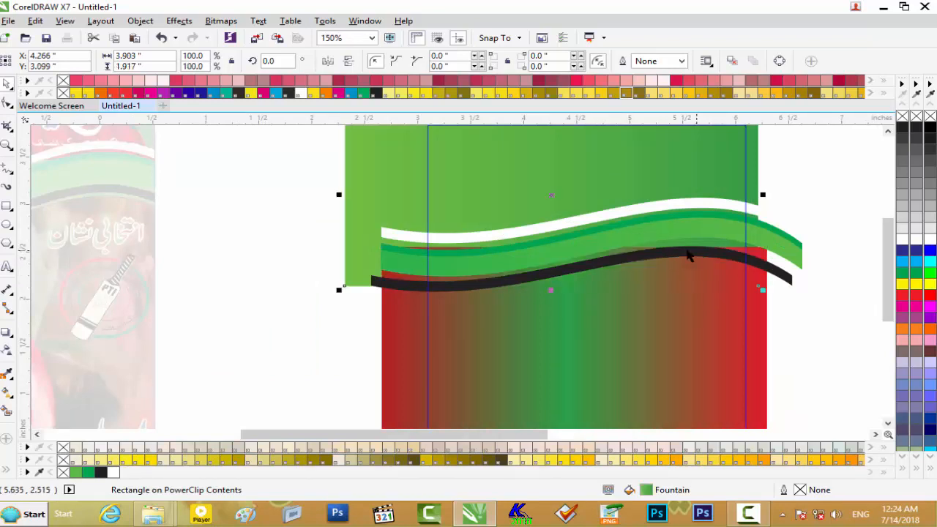
scroll(670, 259, down, 2)
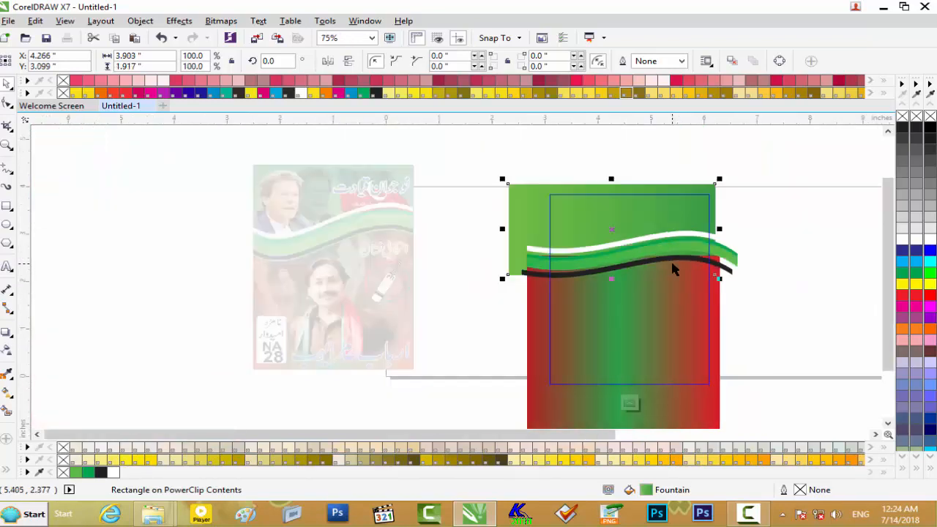
click(627, 399)
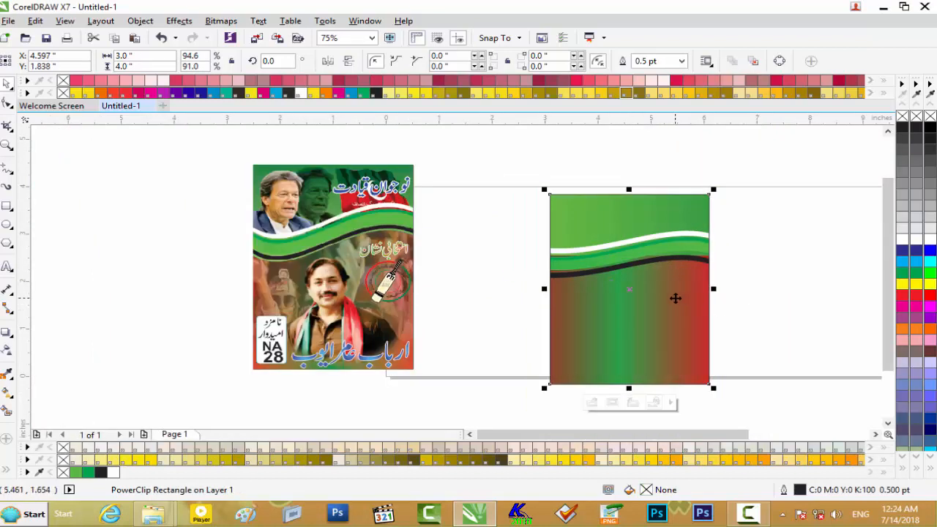
Examine where the red-green background meets the wavy bands and compare it with the reference poster
scroll(674, 298, up, 2)
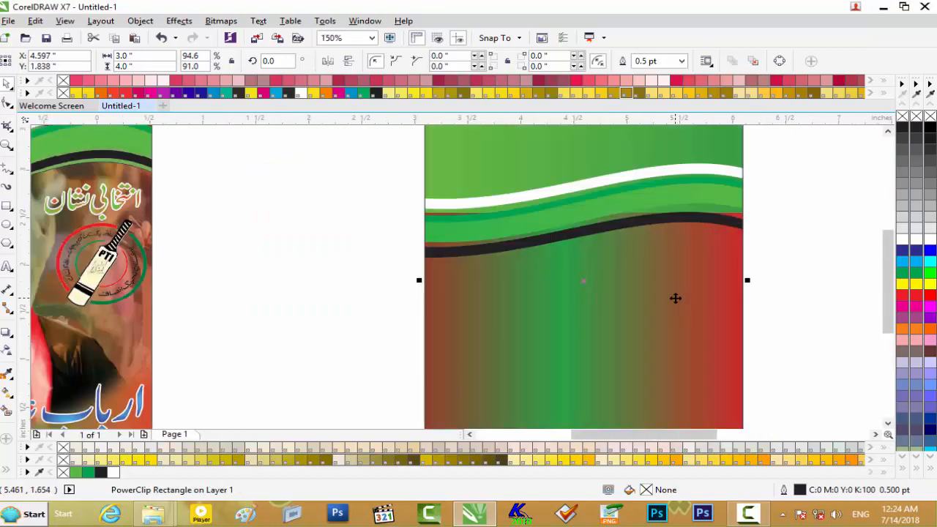
scroll(675, 298, down, 2)
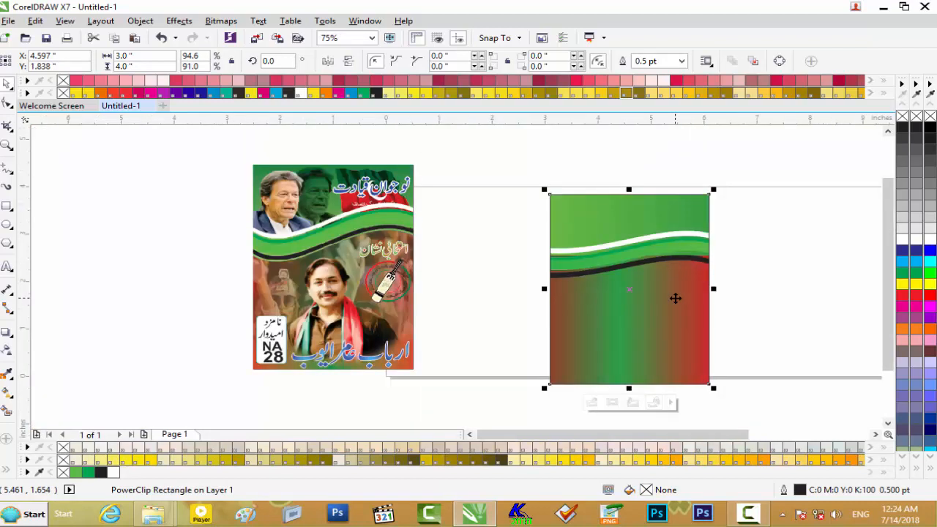
scroll(644, 293, up, 2)
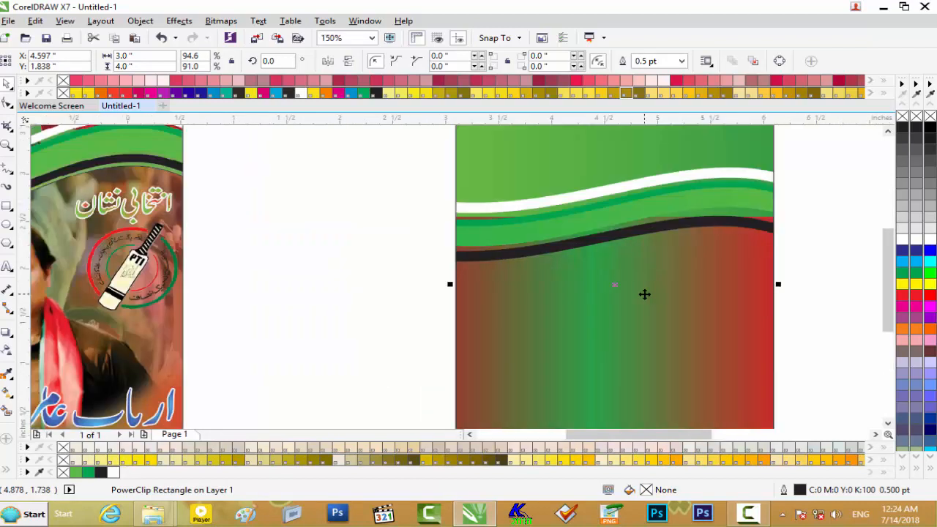
scroll(644, 294, down, 2)
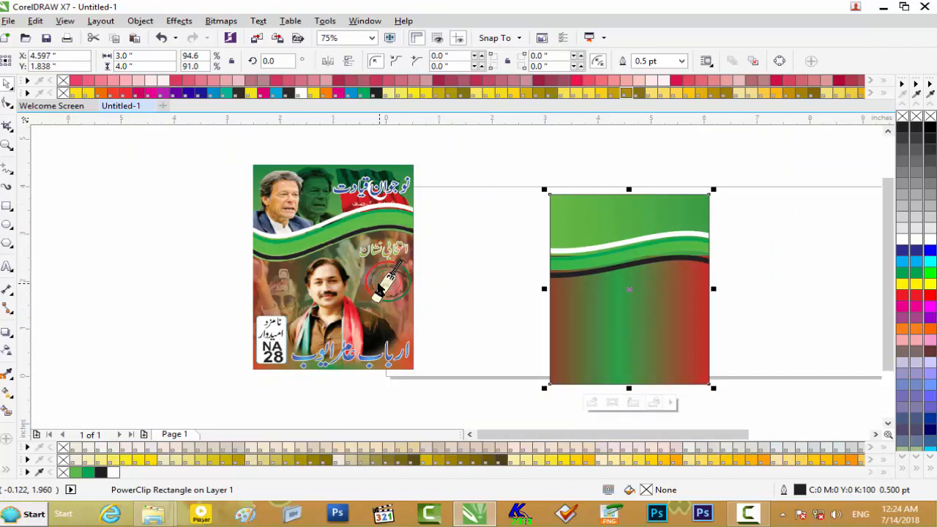
scroll(633, 278, up, 2)
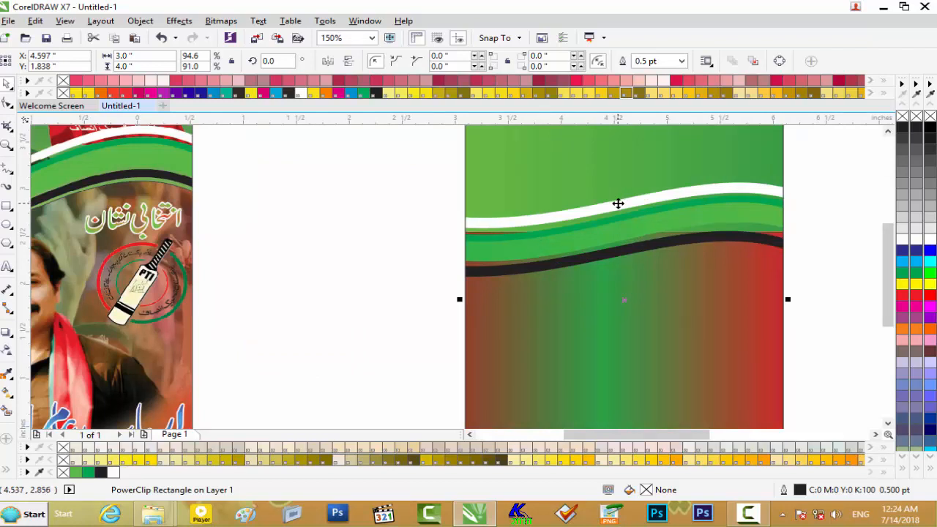
scroll(618, 204, down, 2)
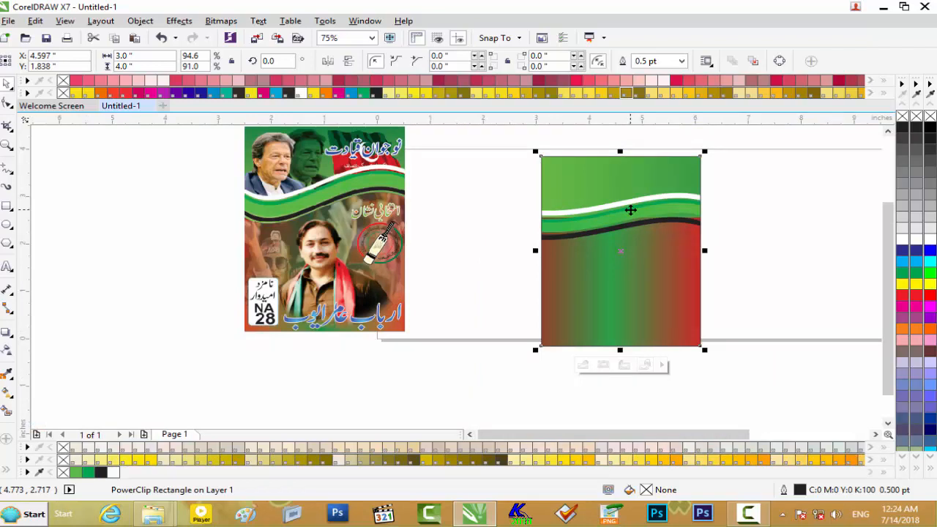
scroll(630, 210, up, 2)
click(820, 228)
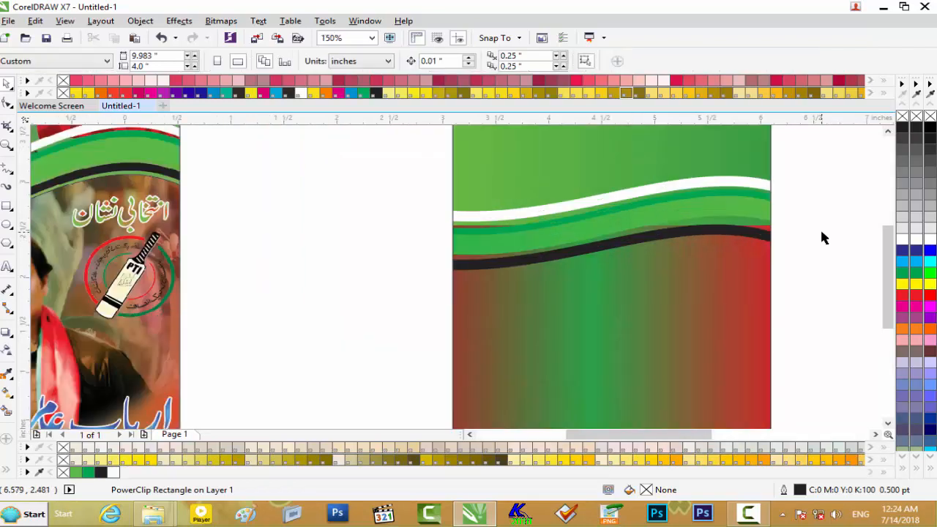
Reopen the frame's PowerClip contents and lower the red-green rectangle's top edge to a height of about 3.63 inches
click(728, 258)
scroll(632, 288, down, 2)
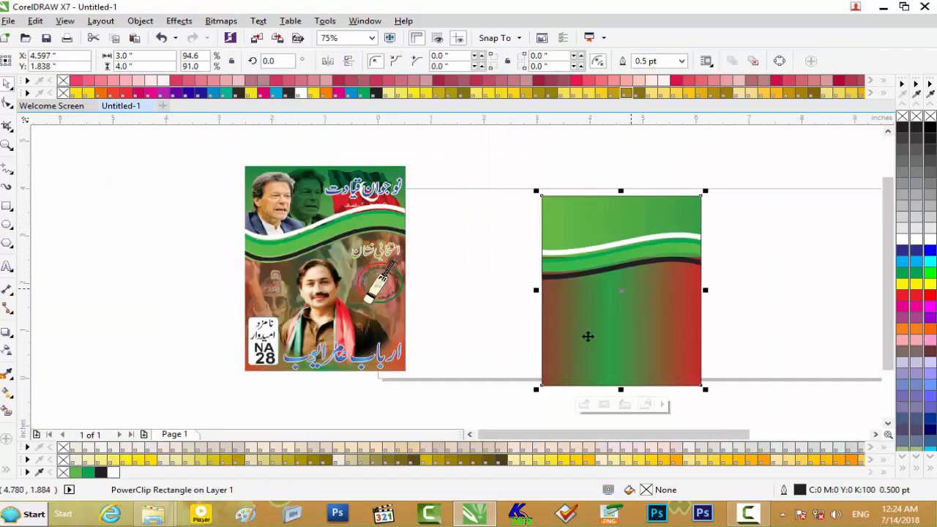
click(584, 405)
click(638, 303)
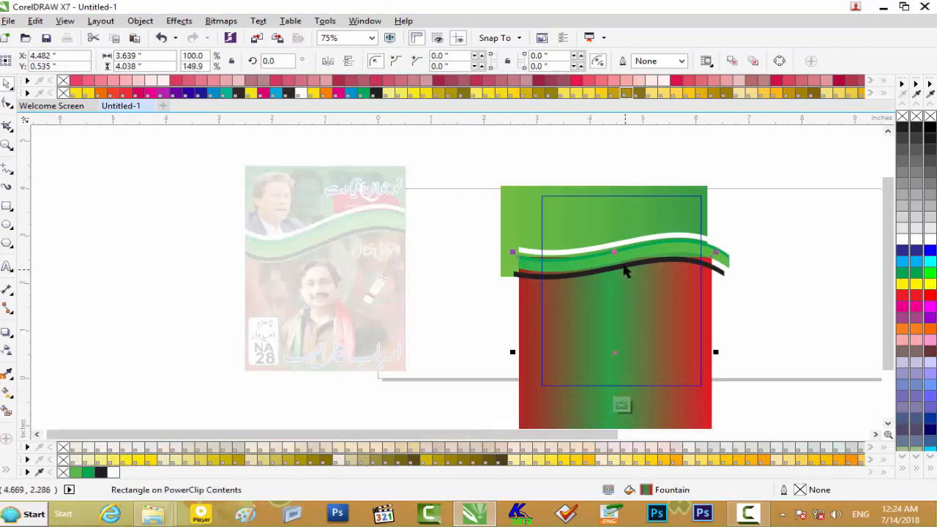
drag(614, 254, 614, 274)
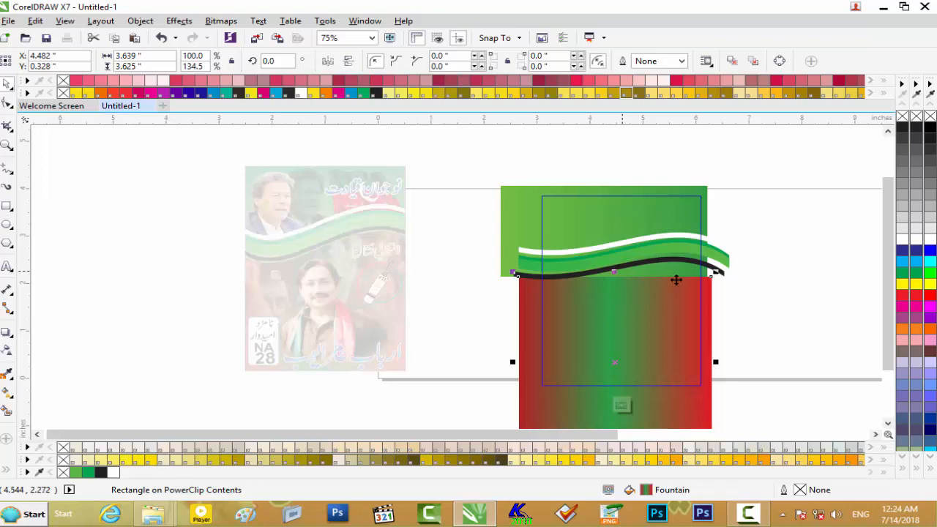
Try raising the rectangle's top edge to a height of about 3.96 inches, and return it to about 3.63 inches
scroll(688, 279, up, 2)
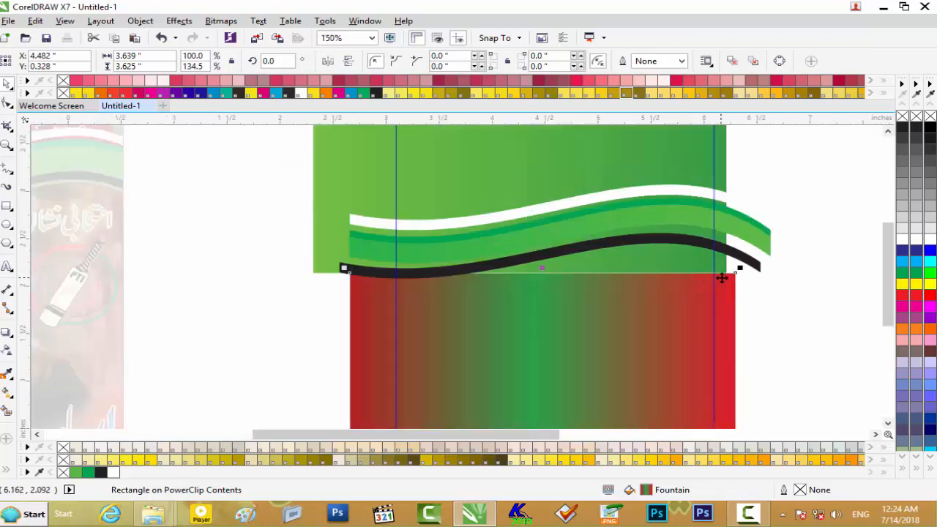
scroll(679, 272, down, 2)
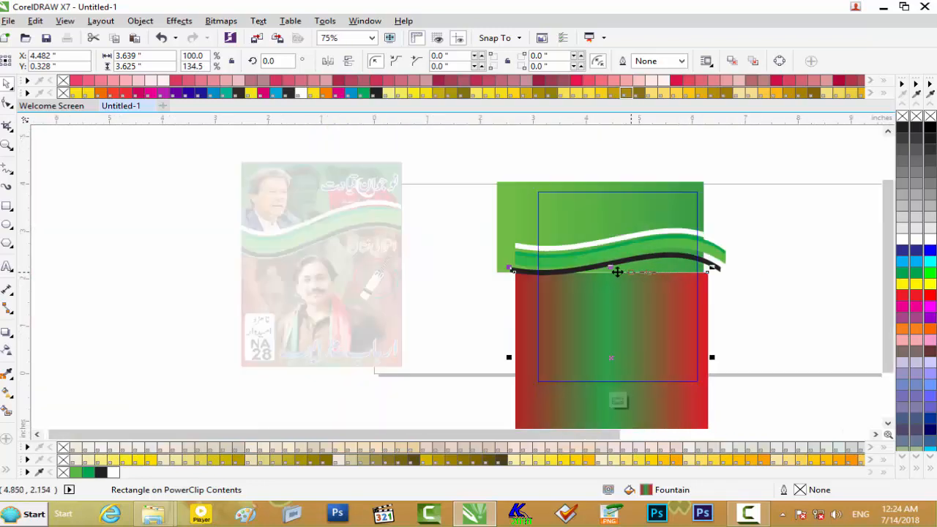
drag(612, 269, 618, 254)
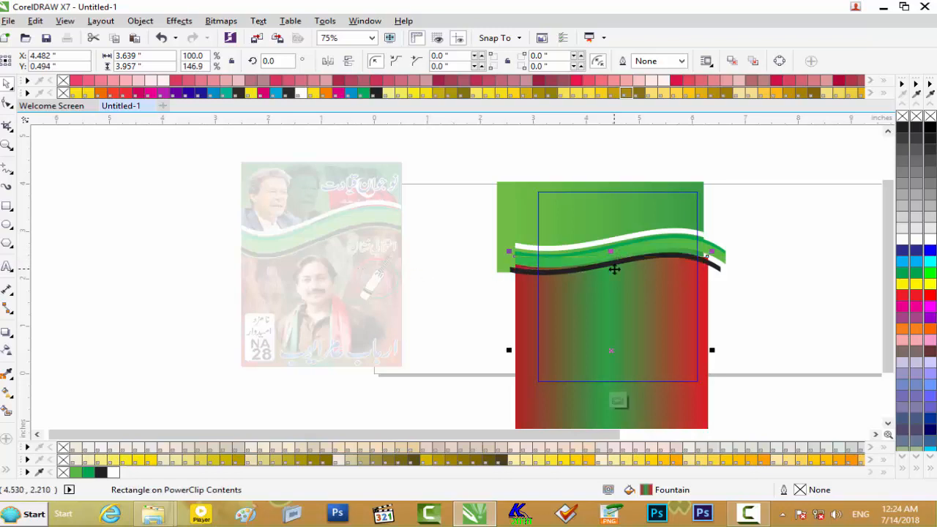
scroll(613, 269, up, 2)
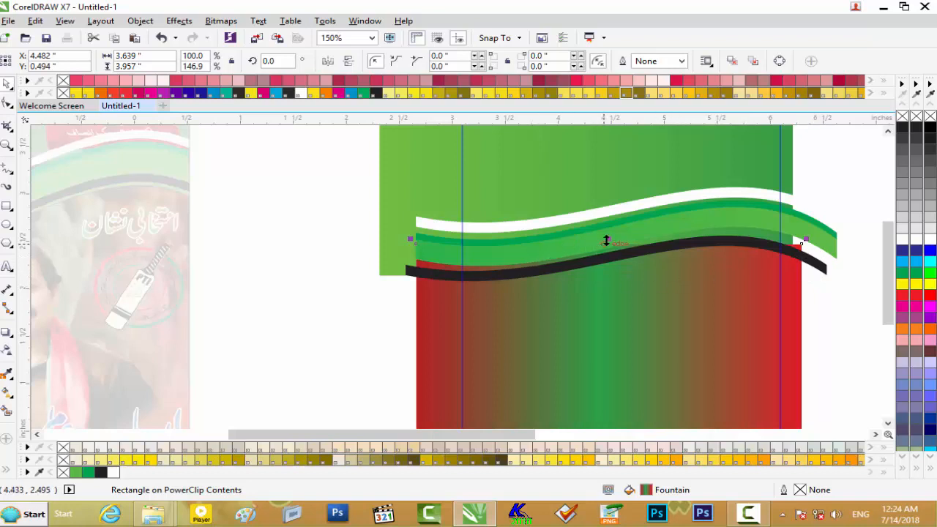
drag(610, 239, 605, 270)
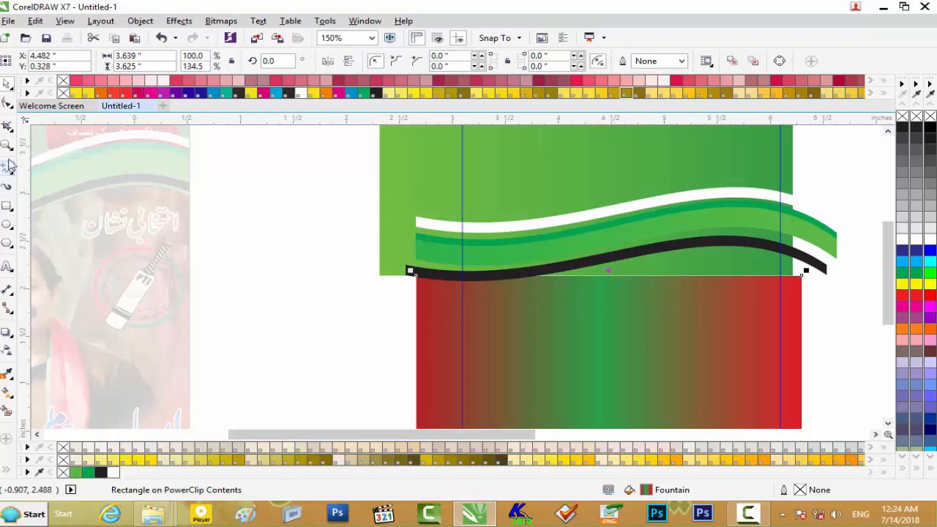
Convert the red-green rectangle to curves for node editing
click(8, 103)
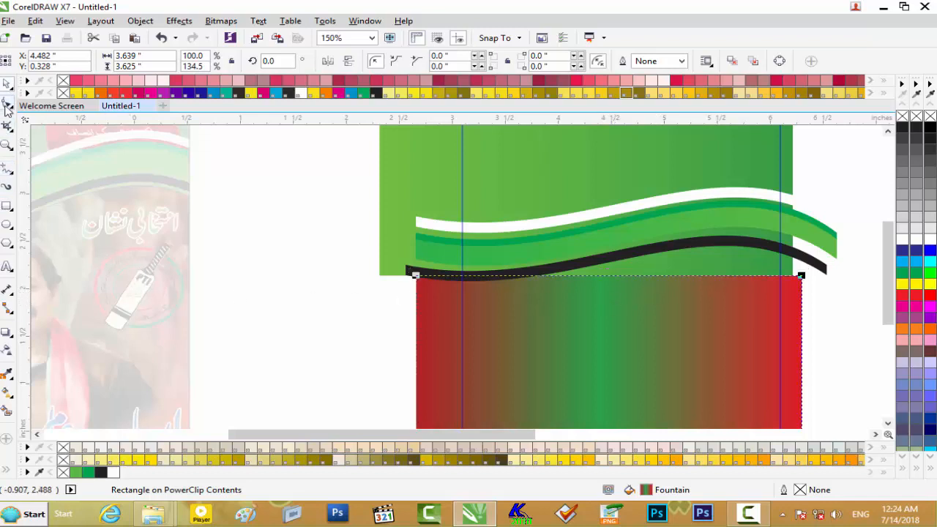
right_click(649, 277)
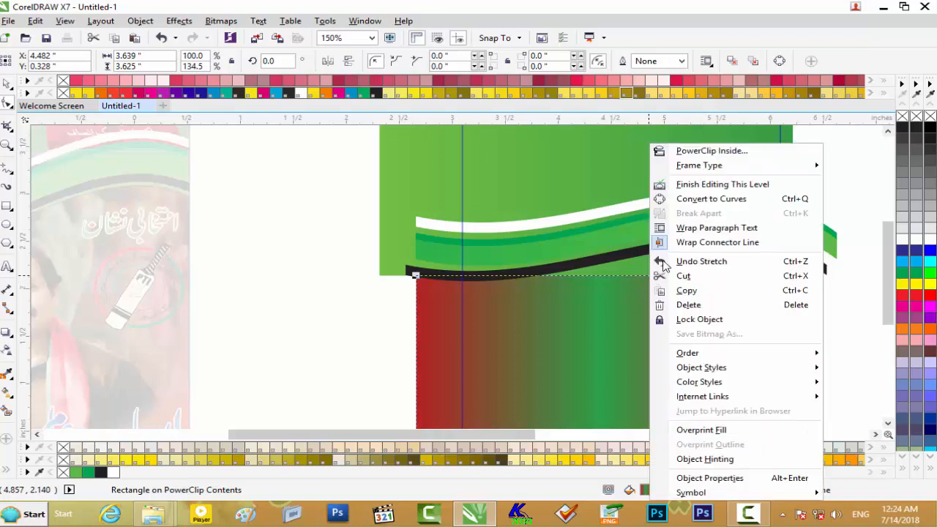
click(699, 200)
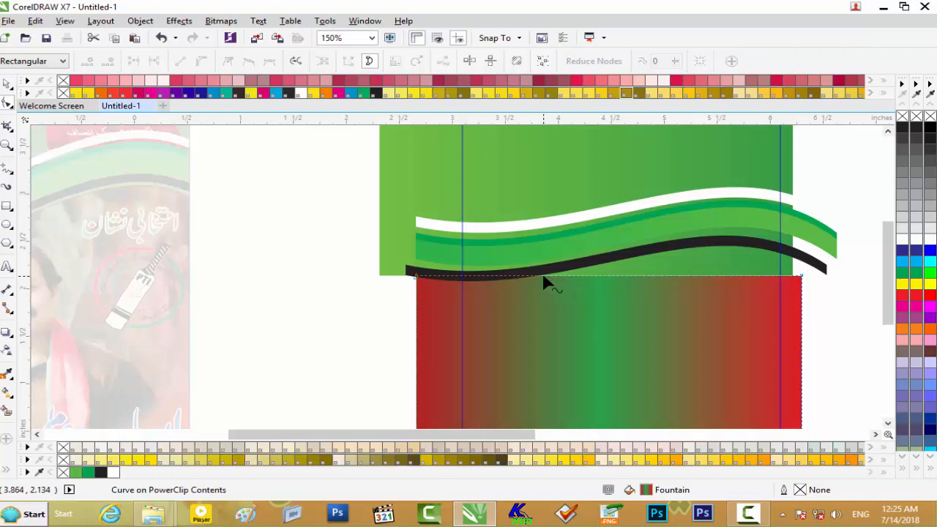
Turn the red-green shape's straight top edge into a curve and bend it to follow the black wavy band
click(672, 276)
right_click(672, 276)
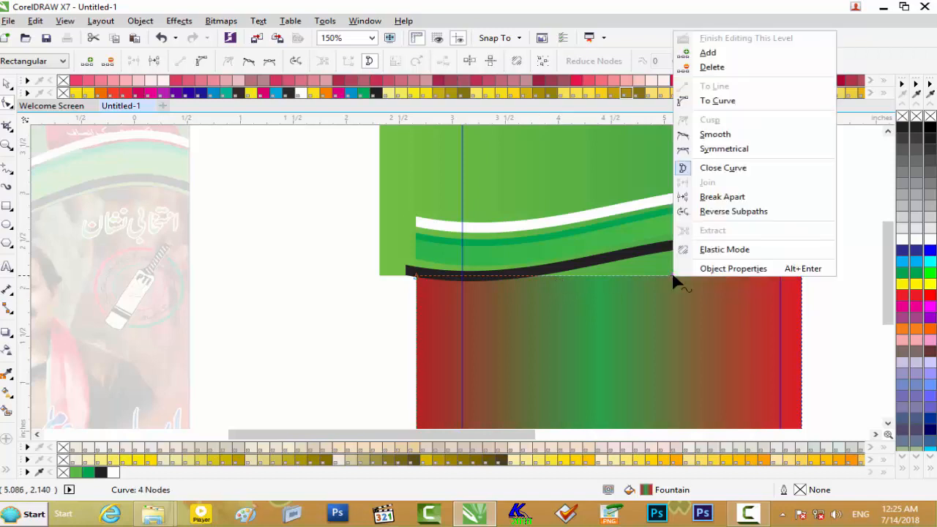
click(717, 101)
drag(674, 277, 733, 271)
drag(756, 257, 799, 211)
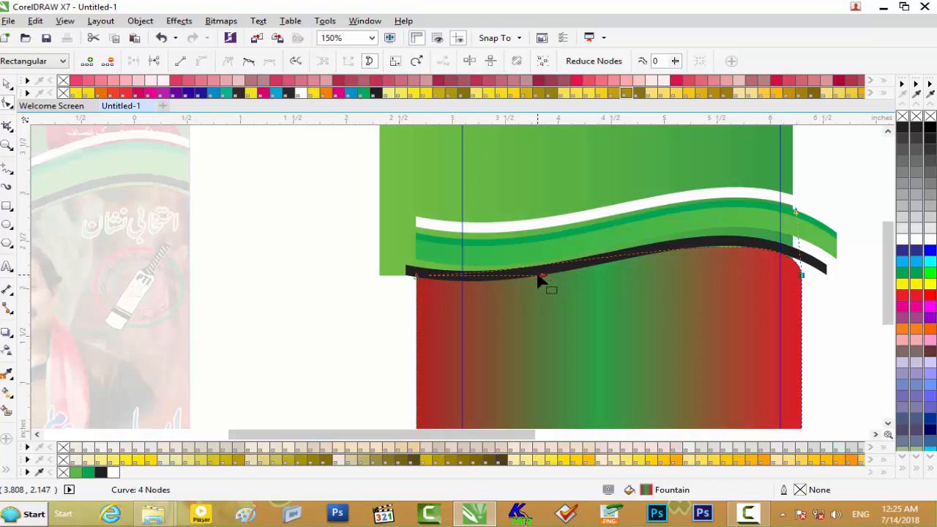
Reopen the frame's PowerClip contents and refine the red-green shape's top curve so it follows the black wavy band
scroll(489, 281, down, 2)
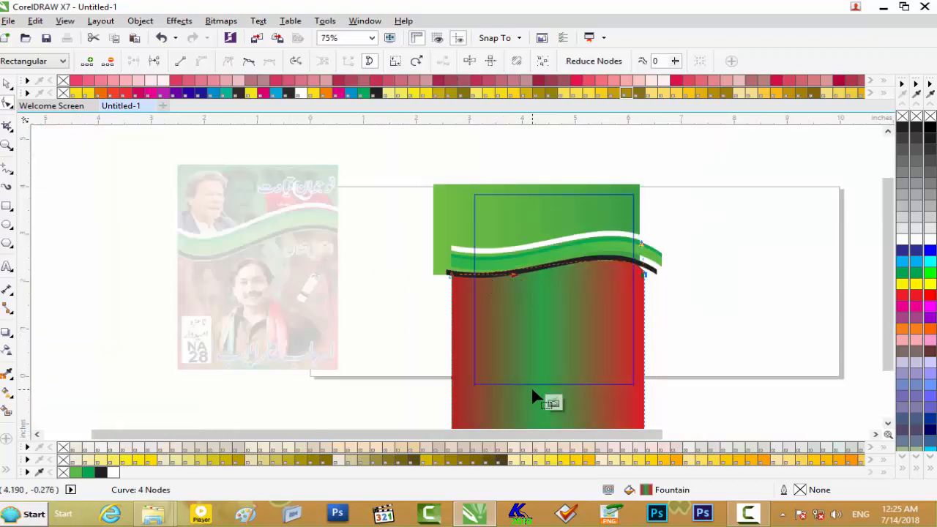
click(554, 401)
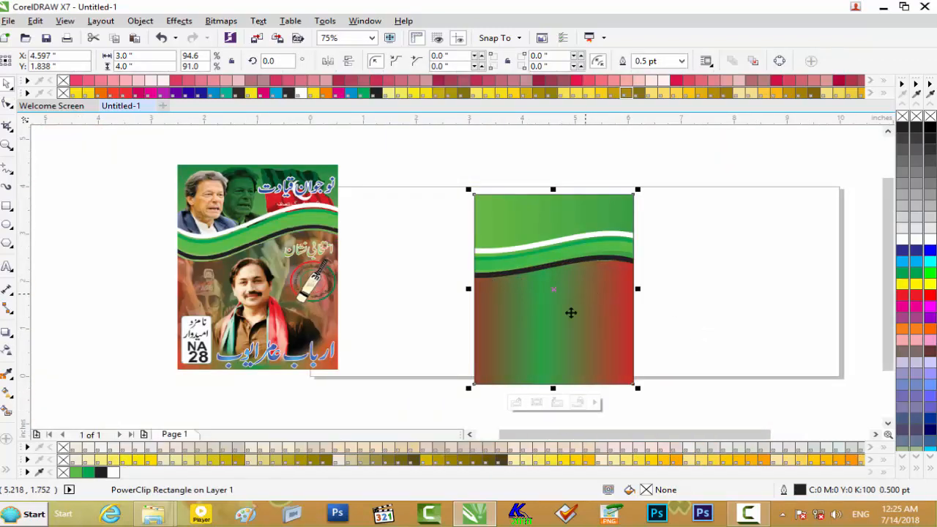
click(516, 401)
scroll(610, 297, up, 2)
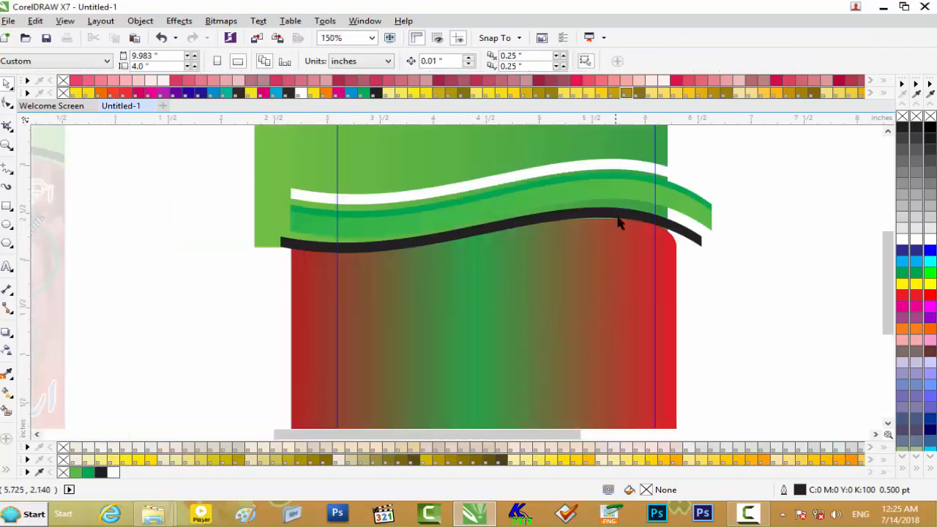
click(613, 219)
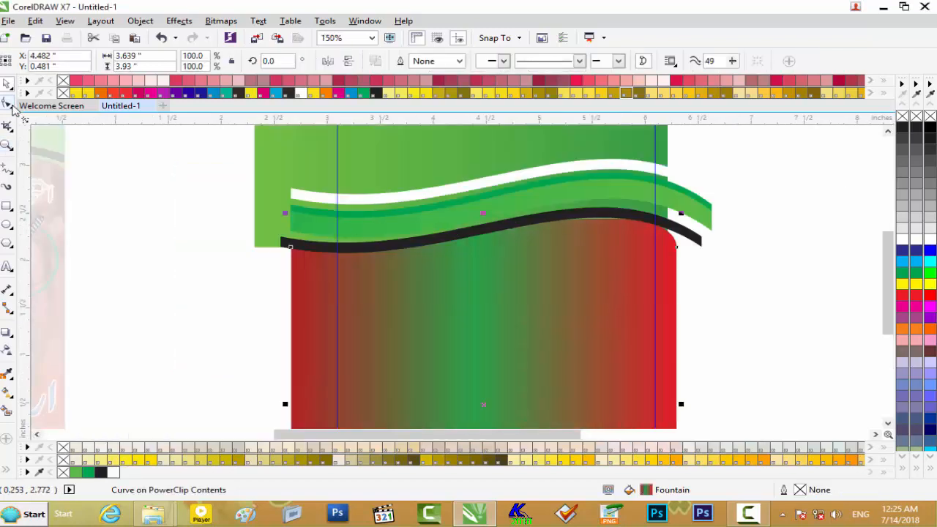
click(11, 105)
scroll(560, 208, up, 2)
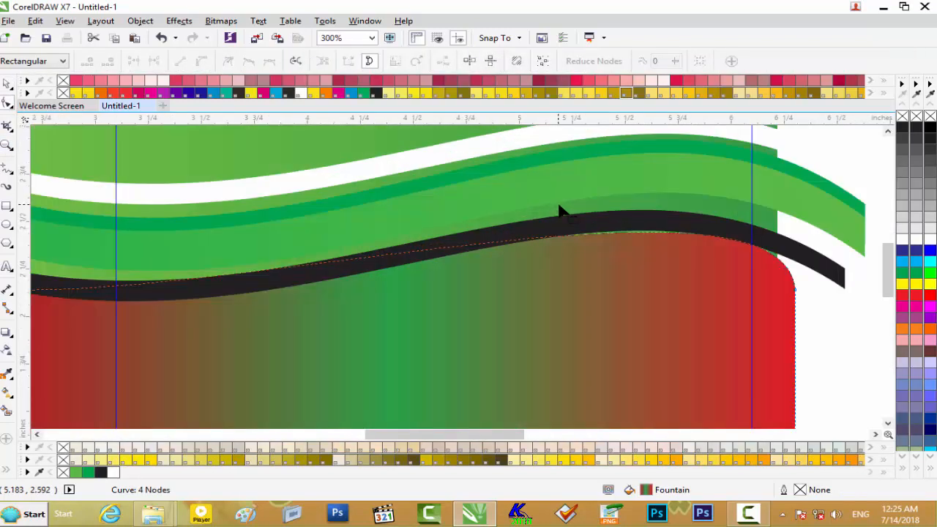
click(795, 289)
drag(785, 165, 784, 153)
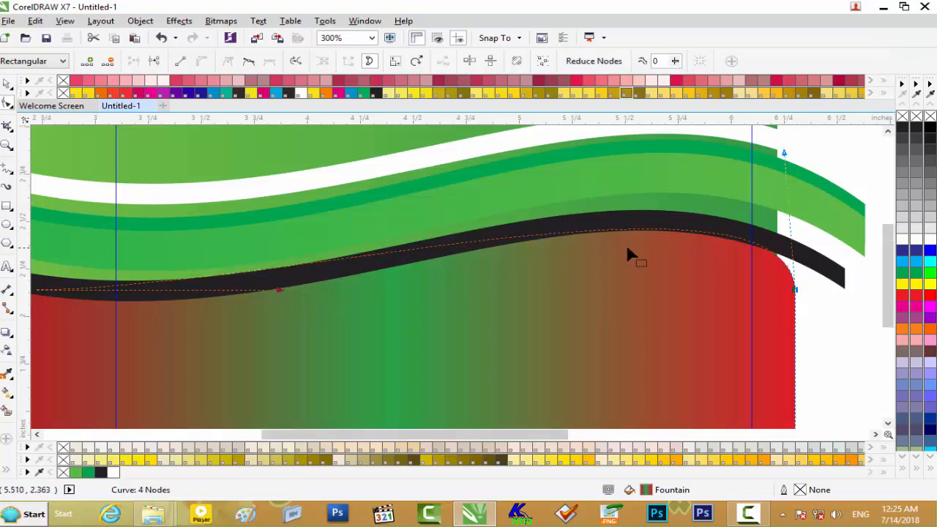
Finish editing the PowerClip contents and check the clipped red-green area beneath the black band
scroll(626, 248, down, 2)
scroll(398, 257, down, 2)
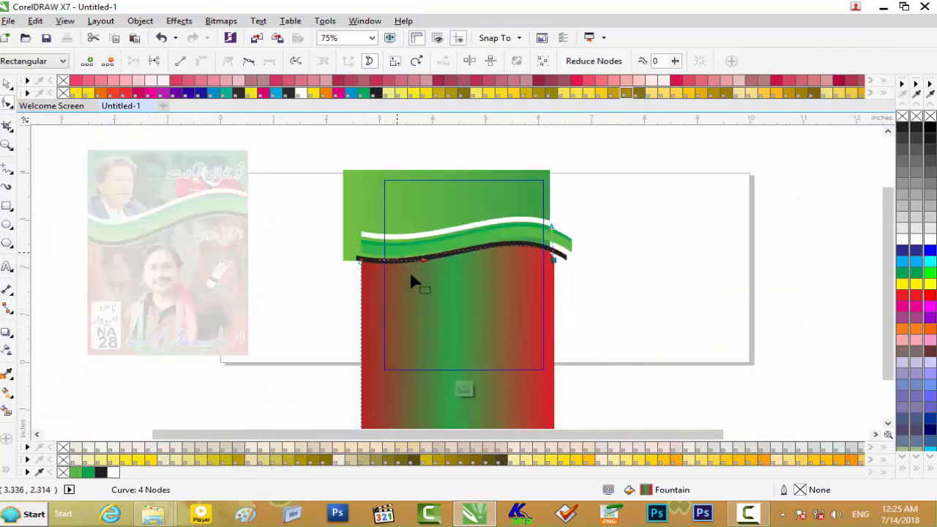
click(462, 389)
click(646, 319)
scroll(482, 311, up, 2)
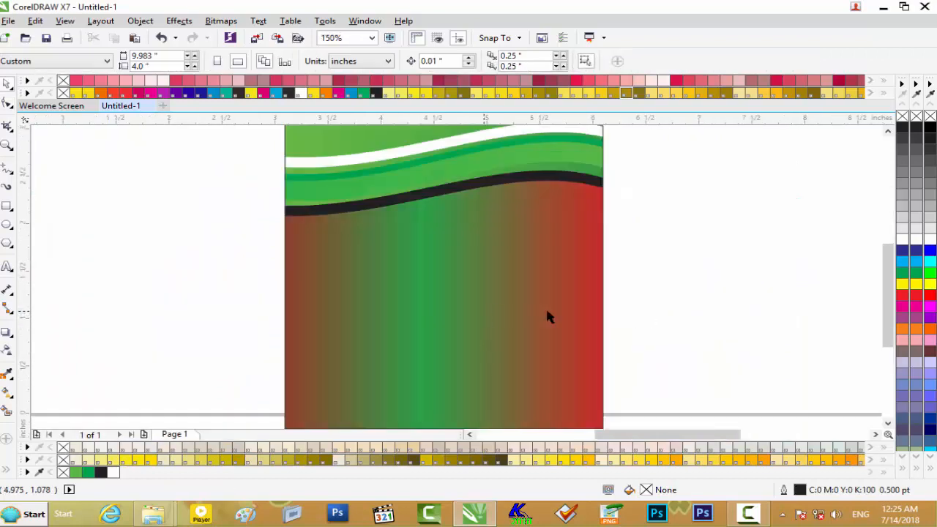
scroll(662, 306, down, 2)
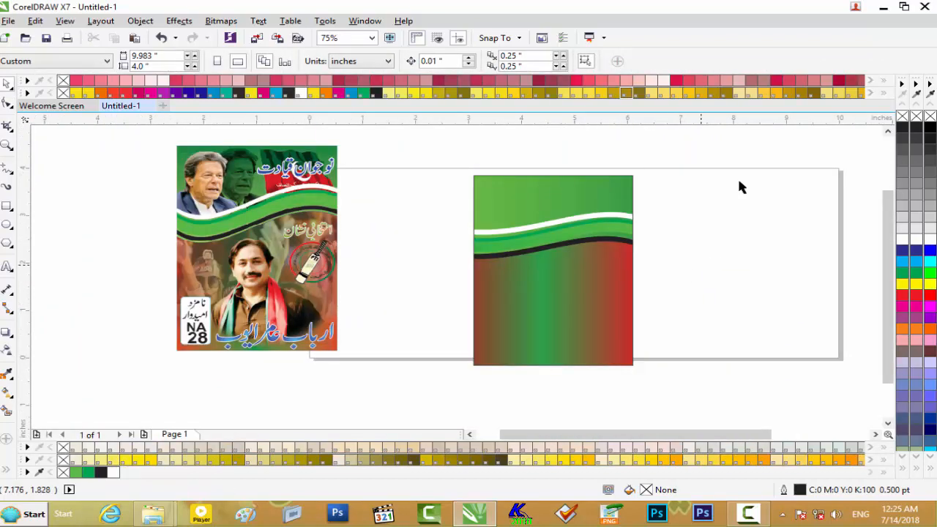
Bring the cheering crowd photo in from File Explorer and place it over the lower poster area, scaled to about 3.81 by 2.61 inches
click(883, 7)
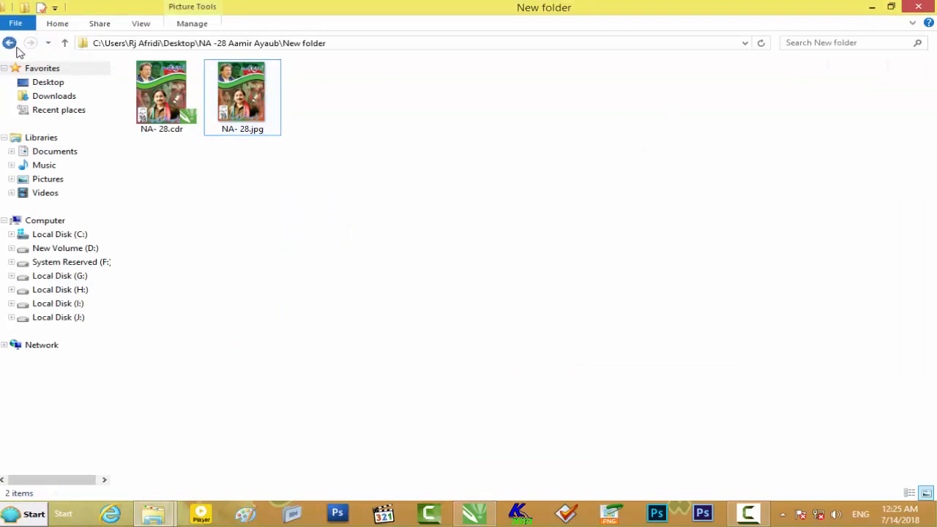
click(9, 43)
drag(728, 151, 535, 311)
scroll(535, 305, up, 2)
drag(654, 241, 746, 173)
drag(567, 259, 577, 260)
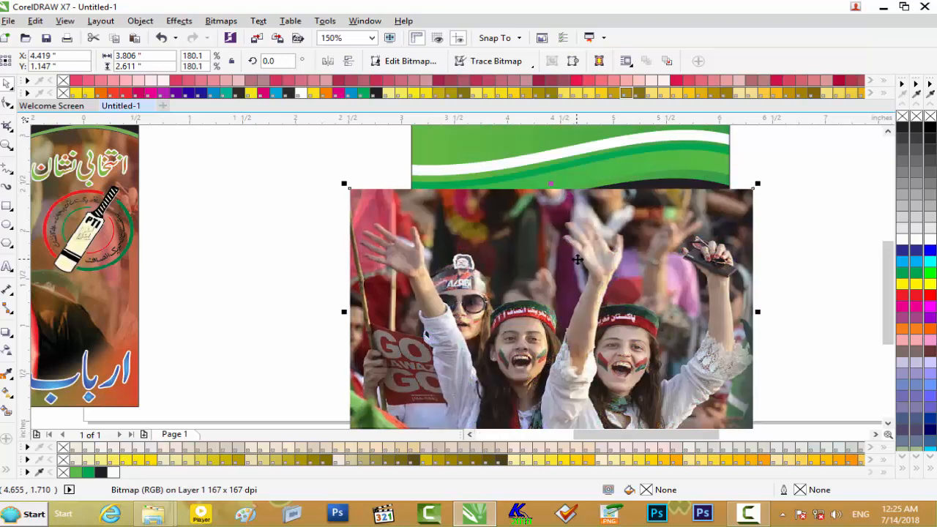
Fit the crowd photo over the frame's lower area by resizing it to about 3.06 by 2.72 inches
scroll(582, 272, down, 2)
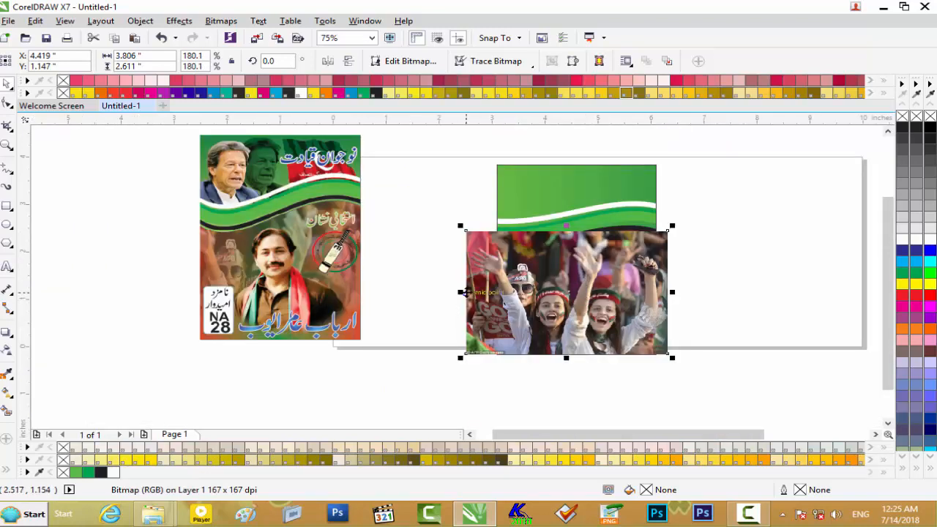
drag(459, 292, 497, 293)
mouse_move(593, 293)
mouse_down()
mouse_move(601, 292)
mouse_move(578, 297)
mouse_up()
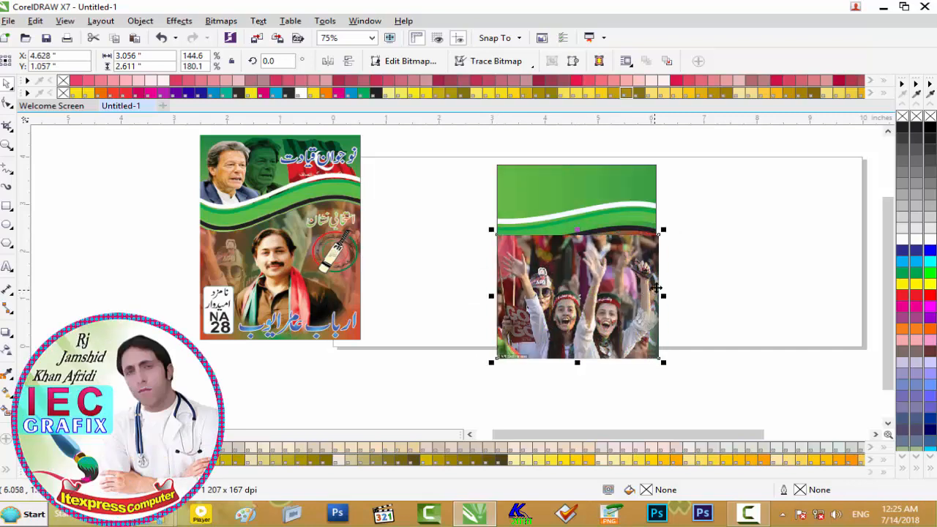
scroll(633, 237, up, 2)
drag(521, 227, 531, 215)
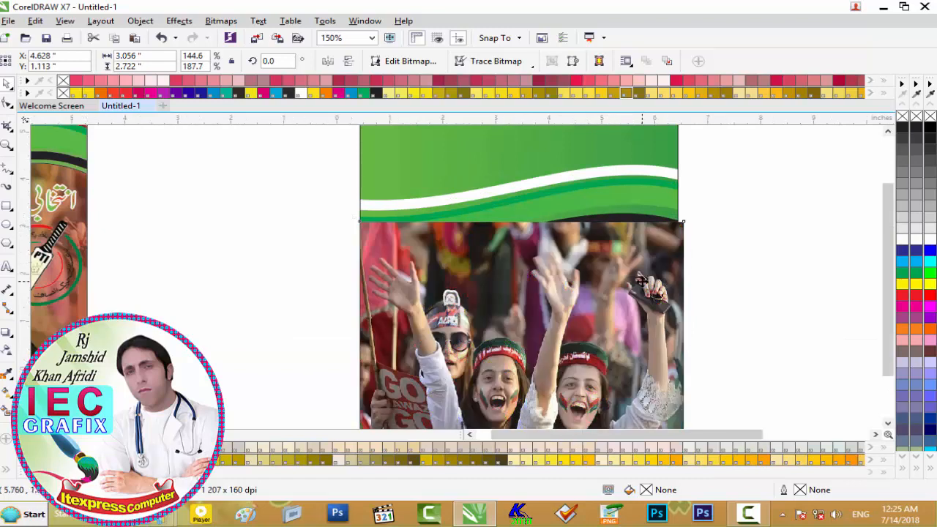
scroll(641, 282, down, 2)
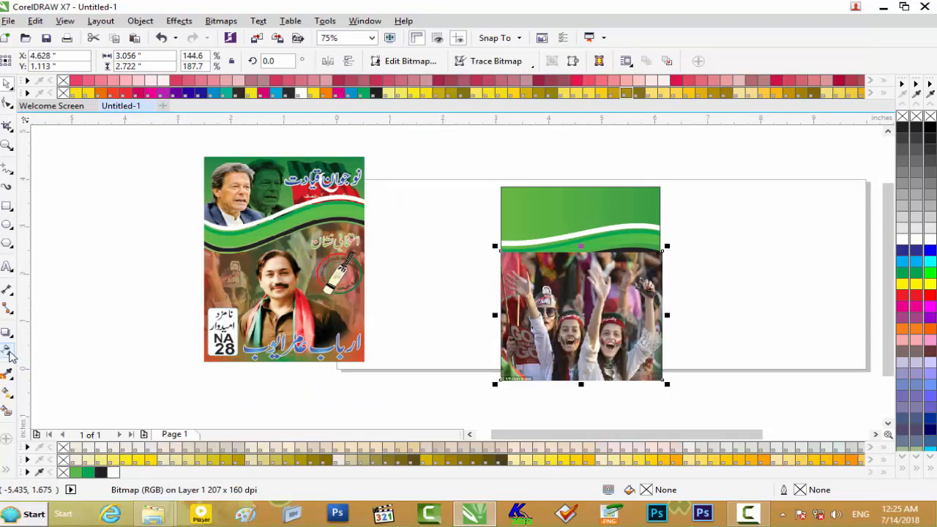
Apply a vertical linear transparency to the crowd photo from bottom to top, with the upper end at 65%
click(9, 354)
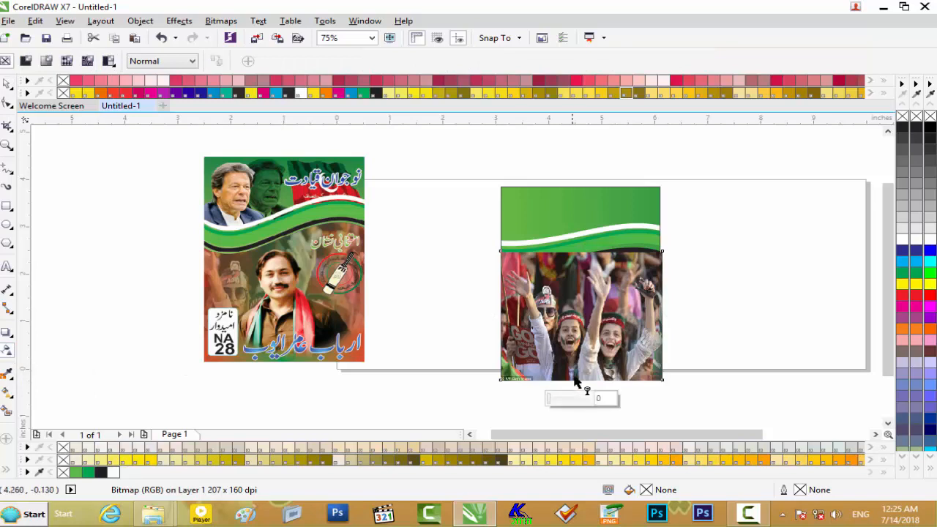
drag(570, 379, 579, 257)
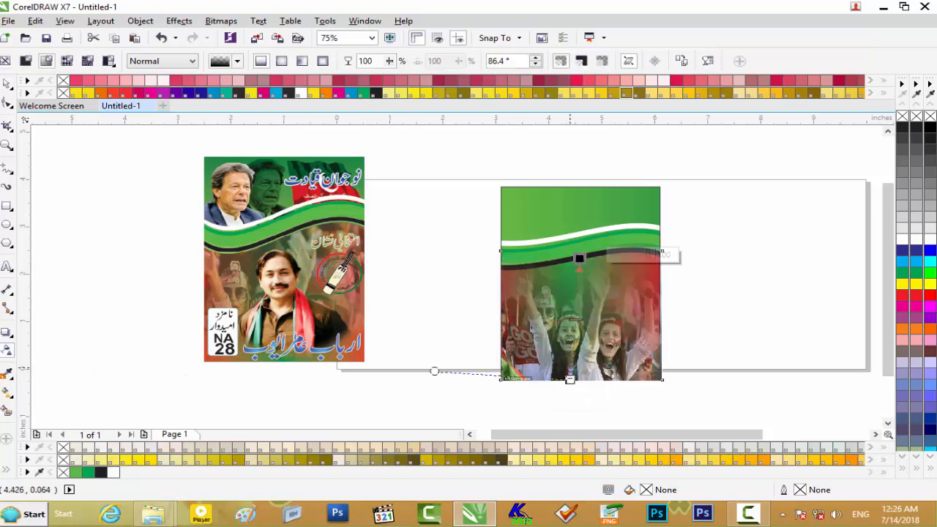
drag(579, 376, 578, 375)
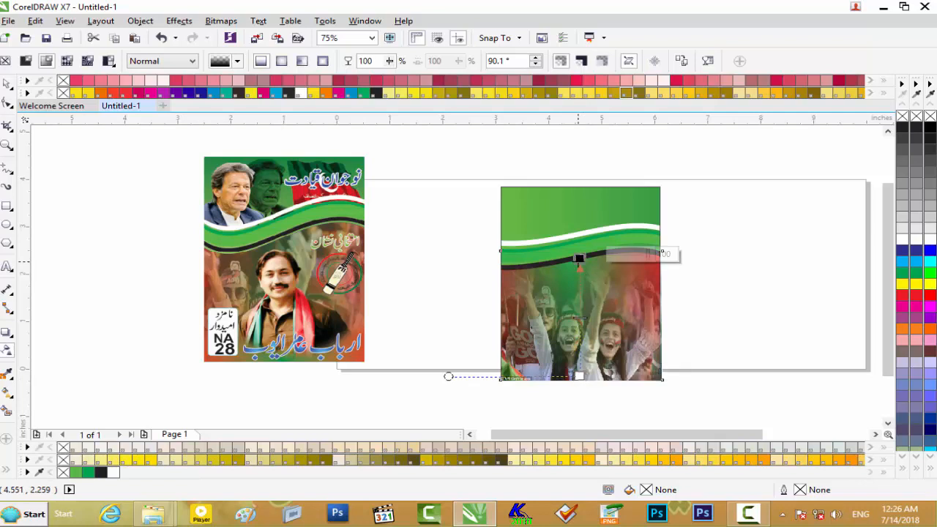
drag(652, 254, 632, 255)
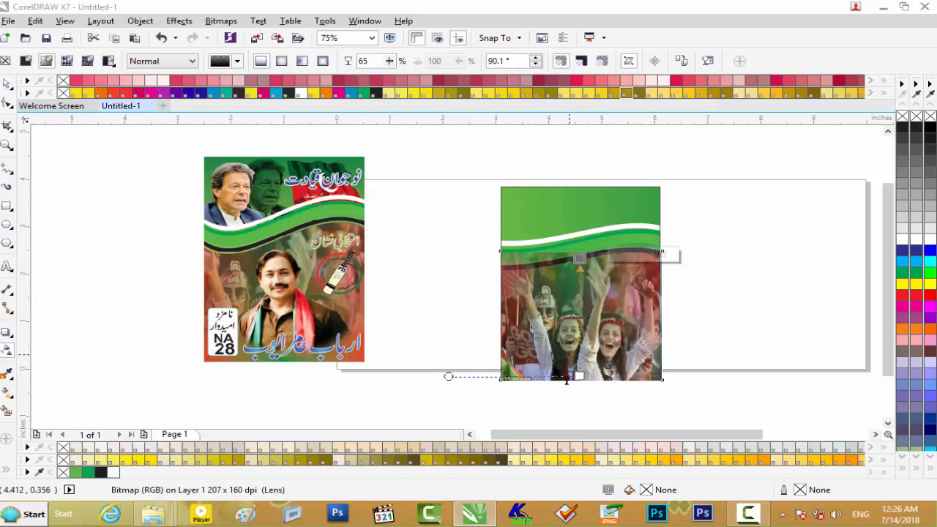
Try 48% transparency at the gradient's lower end, with that end moved further up the crowd photo
click(578, 376)
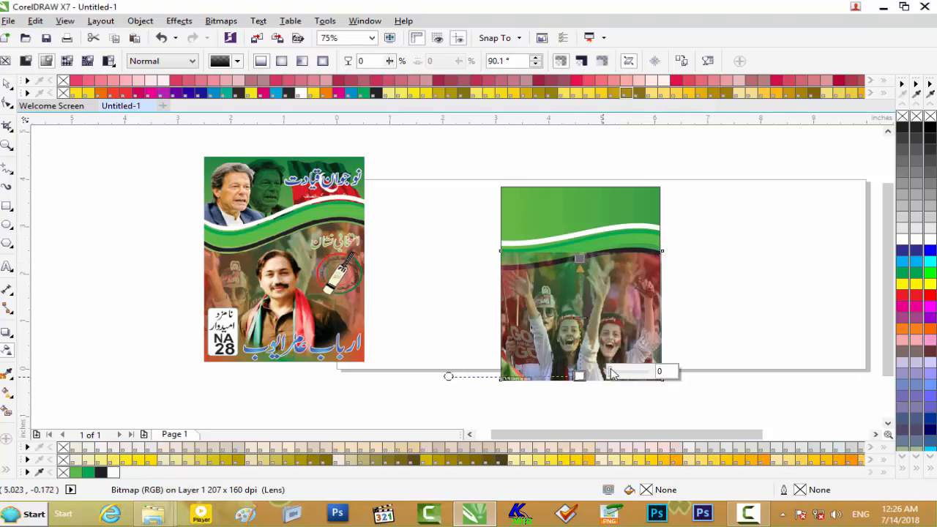
click(613, 373)
drag(622, 373, 578, 344)
key(Return)
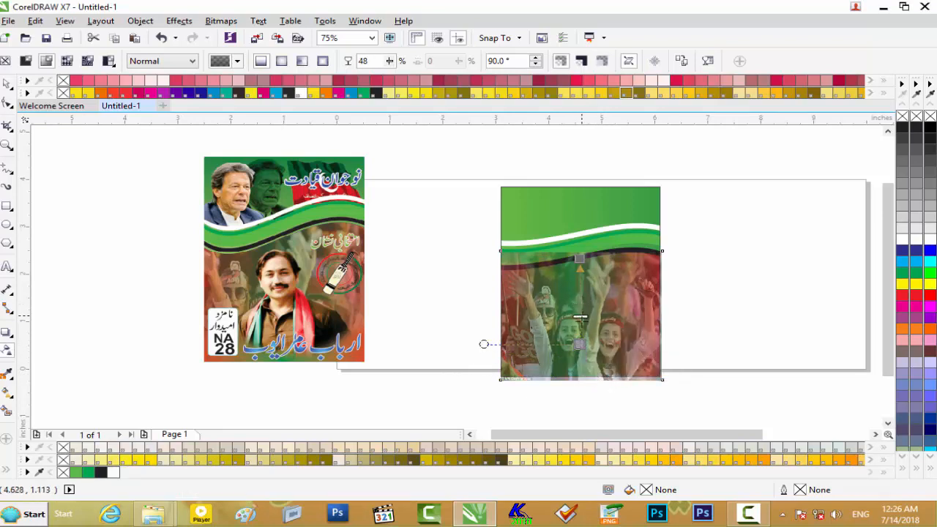
Set the transparency's lower end to 100% and position it just above the crowd photo's bottom edge
mouse_move(585, 329)
click(629, 343)
mouse_move(629, 342)
mouse_down()
mouse_move(646, 342)
mouse_move(637, 346)
mouse_up()
drag(579, 344, 653, 353)
mouse_move(627, 355)
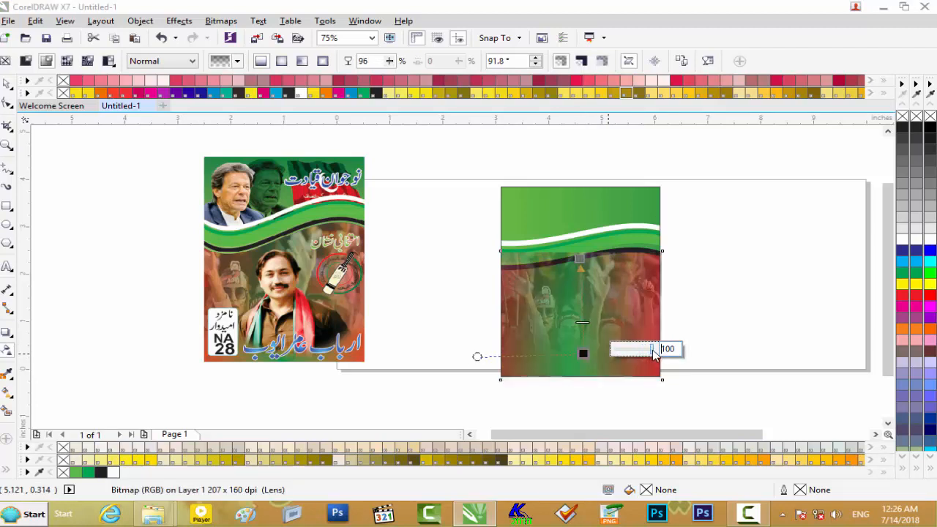
drag(582, 354, 579, 369)
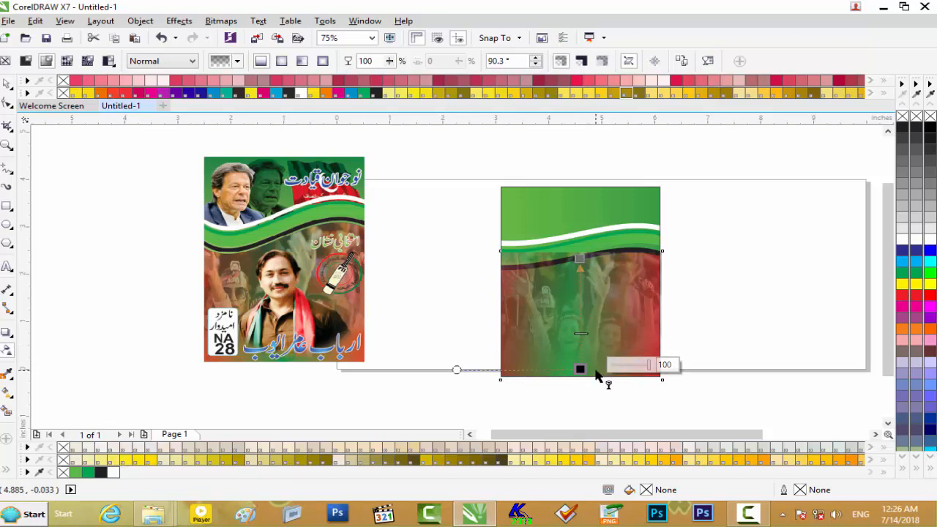
click(717, 330)
click(9, 88)
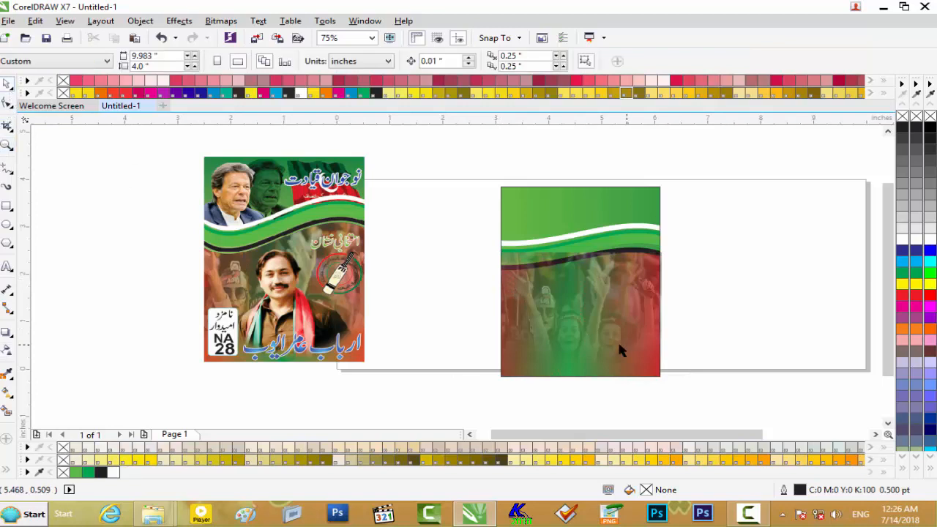
Move the crowd photo down about 0.93 inches and PowerClip it inside the poster frame
scroll(609, 336, up, 2)
click(604, 331)
drag(602, 326, 600, 415)
right_click(591, 366)
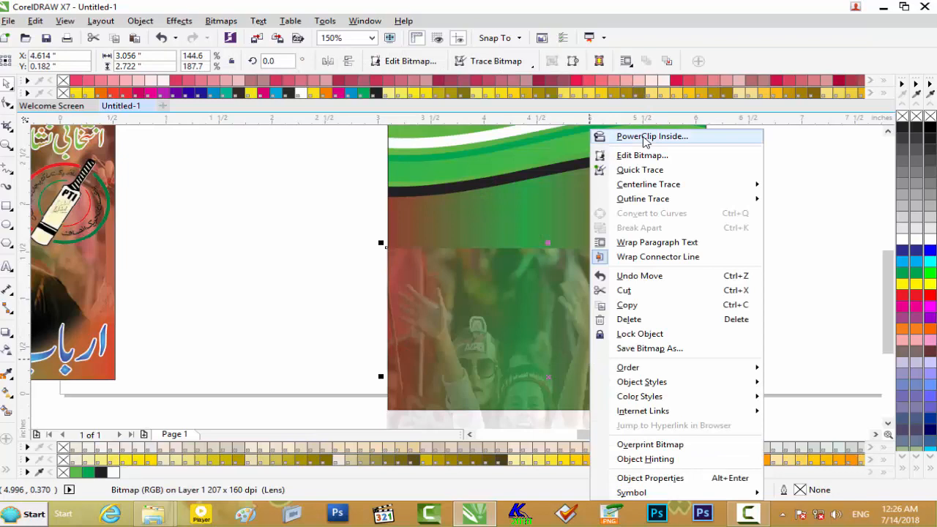
click(651, 136)
click(576, 200)
Reopen the frame's PowerClip contents and stretch the crowd photo's top edge up to the green band, making it about 3.73 inches high
scroll(503, 325, down, 2)
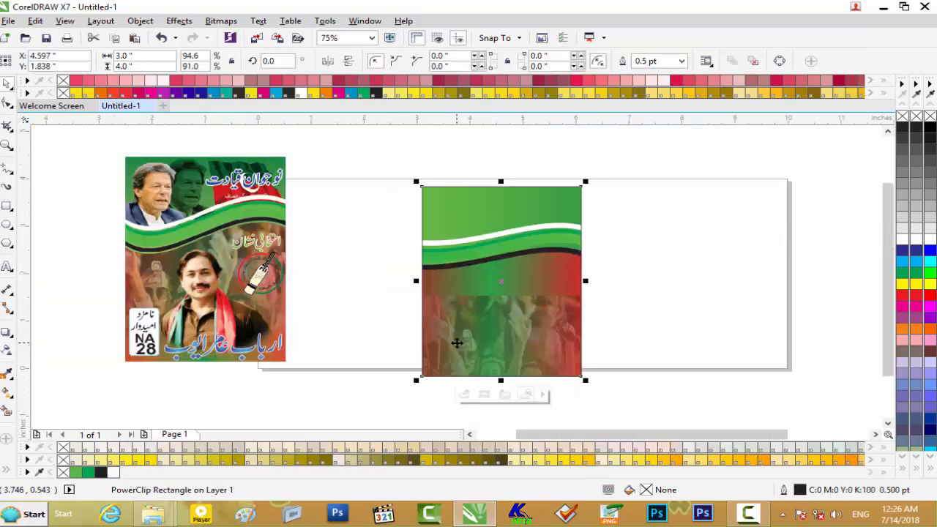
click(464, 392)
click(544, 323)
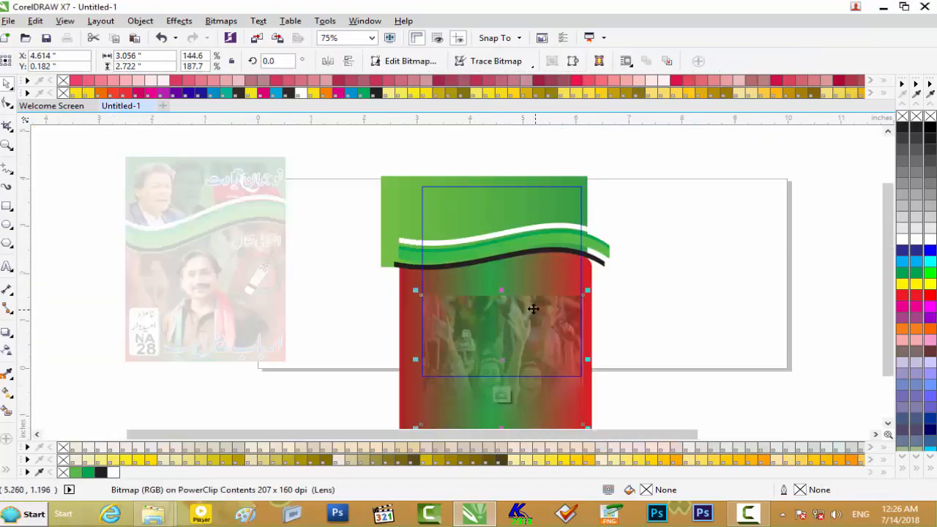
drag(502, 293, 505, 242)
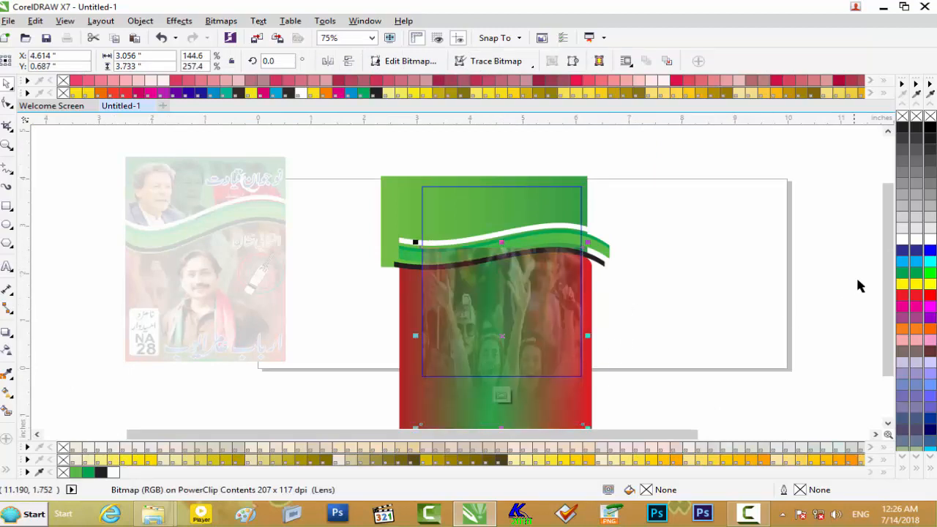
Try raising the crowd photo's bottom edge to a height of about 2.58 inches, and undo it
scroll(864, 307, down, 2)
drag(504, 362, 503, 308)
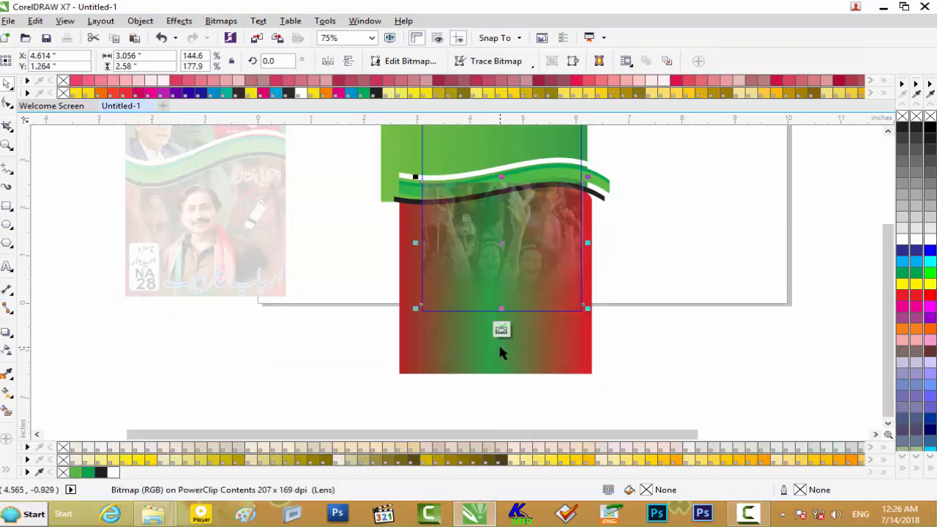
key(ctrl+z)
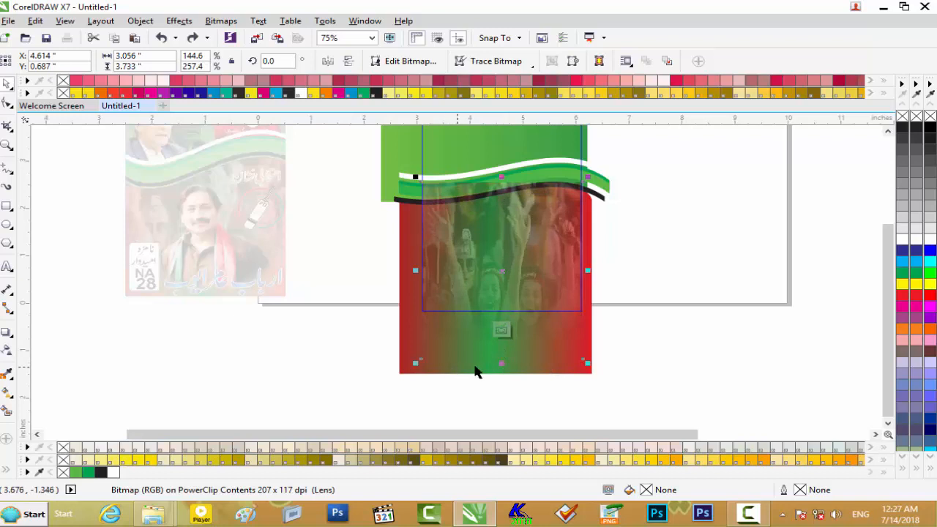
Raise the crowd photo's bottom edge to a height of about 2.72 inches and finish editing the PowerClip contents
drag(503, 363, 508, 313)
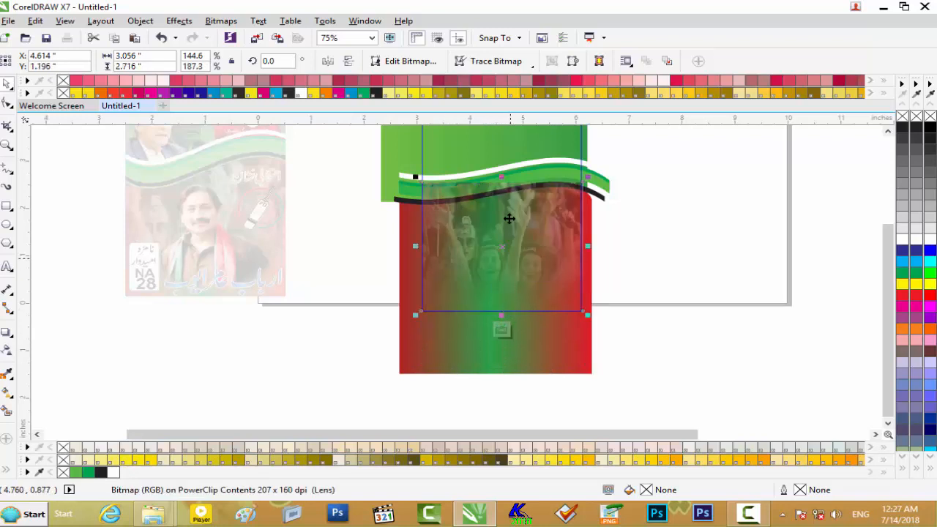
click(500, 330)
scroll(535, 261, up, 1)
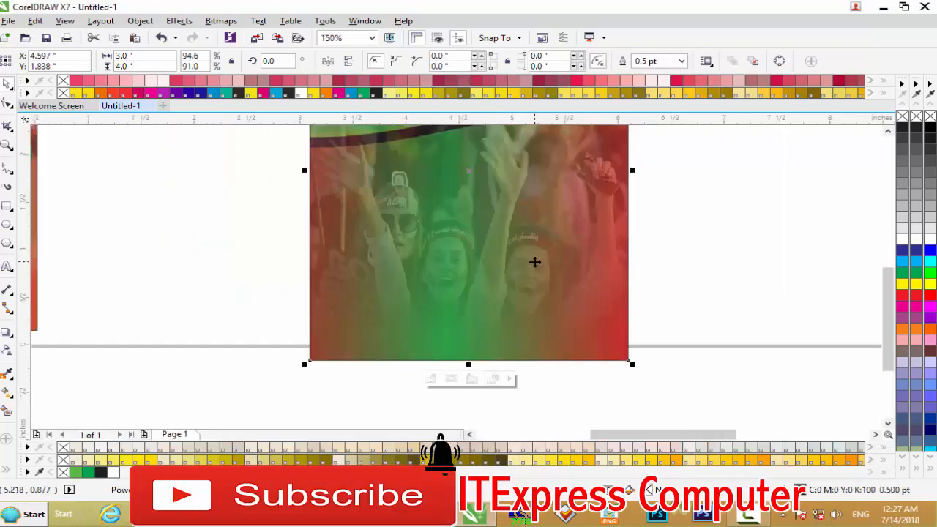
scroll(505, 256, up, 2)
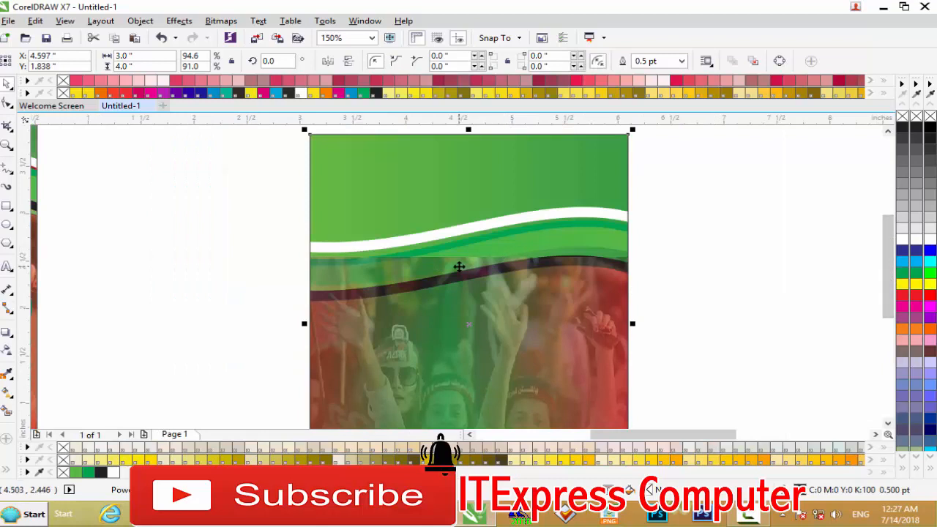
scroll(471, 293, down, 1)
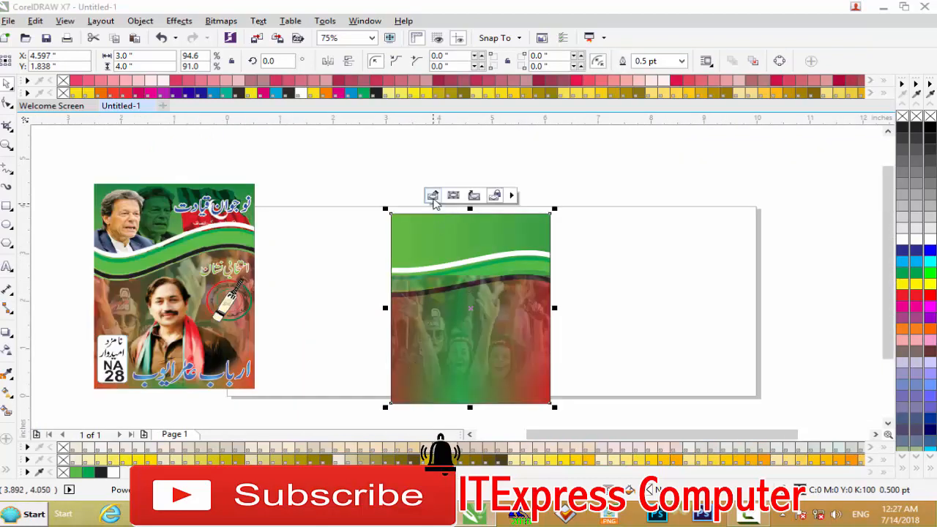
Open the poster frame's PowerClip contents and bring the four wavy band shapes in front of the crowd photo
click(432, 195)
scroll(429, 276, up, 1)
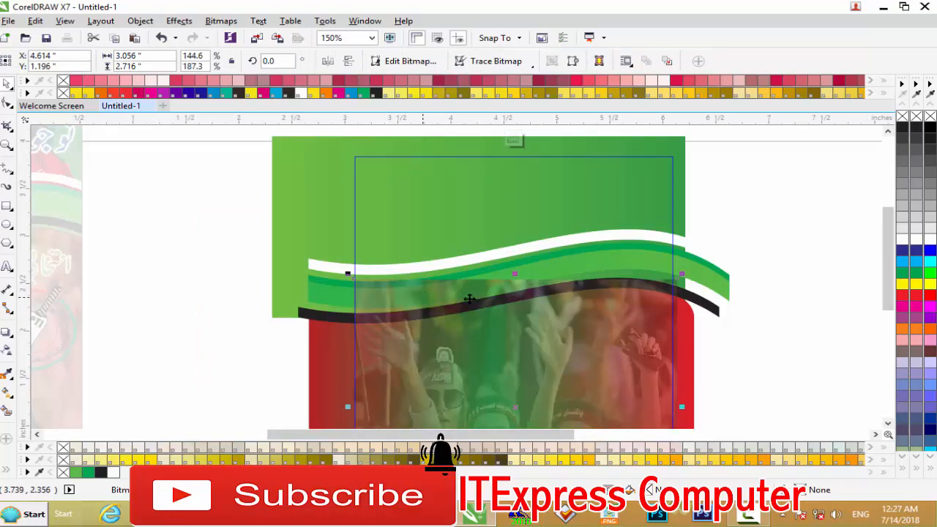
drag(787, 221, 272, 342)
key(shift+Page_Down)
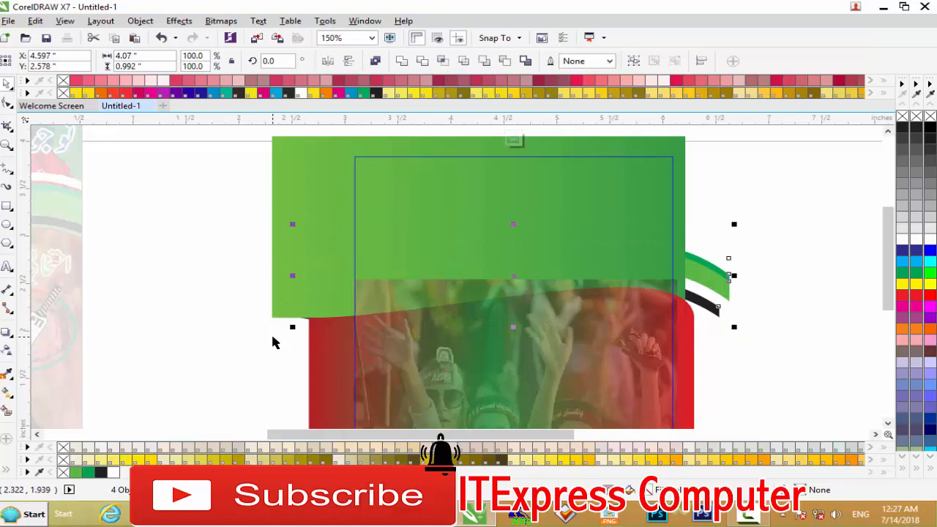
key(shift+Page_Up)
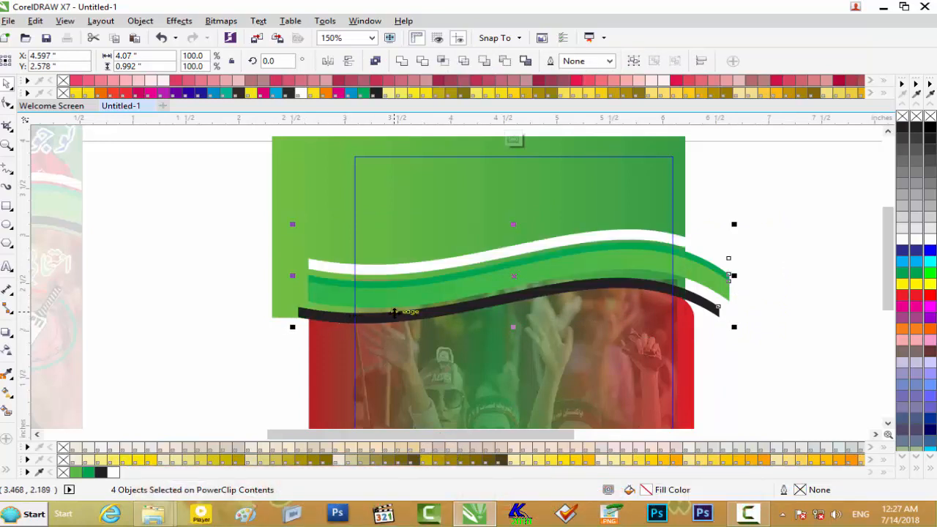
Nudge the black wavy band up about 0.01 inches toward the green band
scroll(394, 313, up, 2)
scroll(388, 310, down, 2)
scroll(369, 308, up, 2)
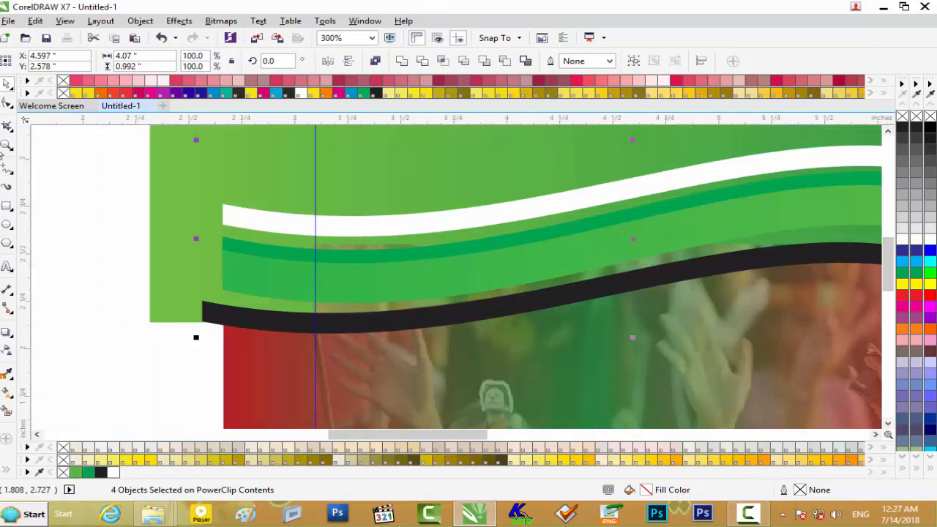
click(7, 105)
click(7, 84)
click(473, 315)
key(Up)
key(Up)
key(Down)
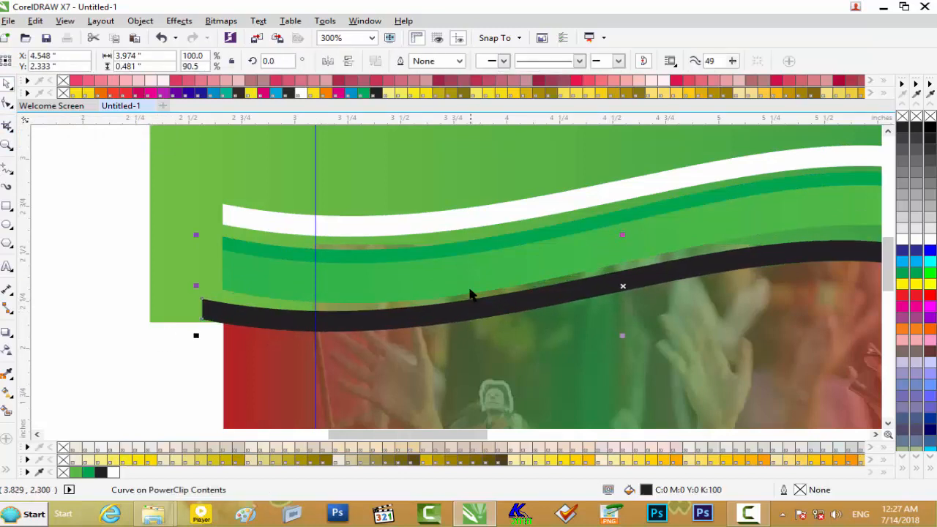
Nudge the white wavy band down 0.02 inches toward the dark green stripe
click(445, 225)
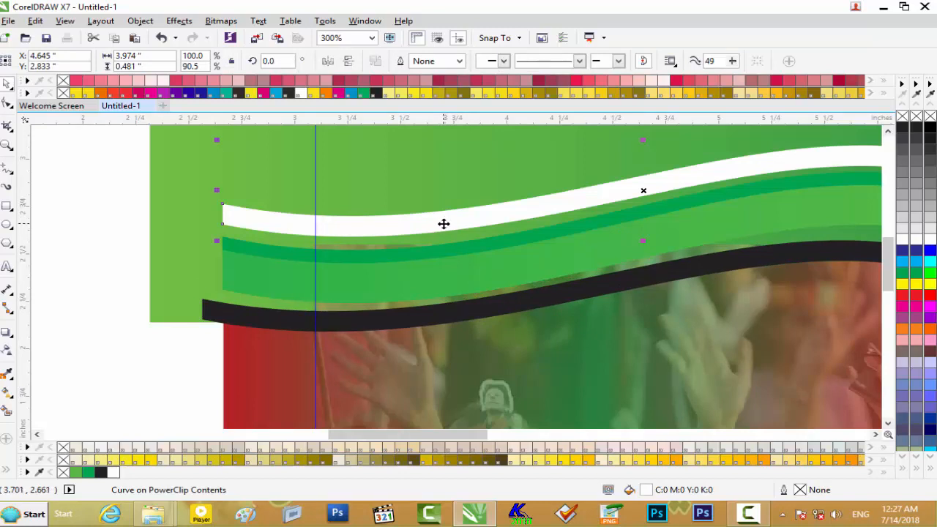
key(Down)
key(Down)
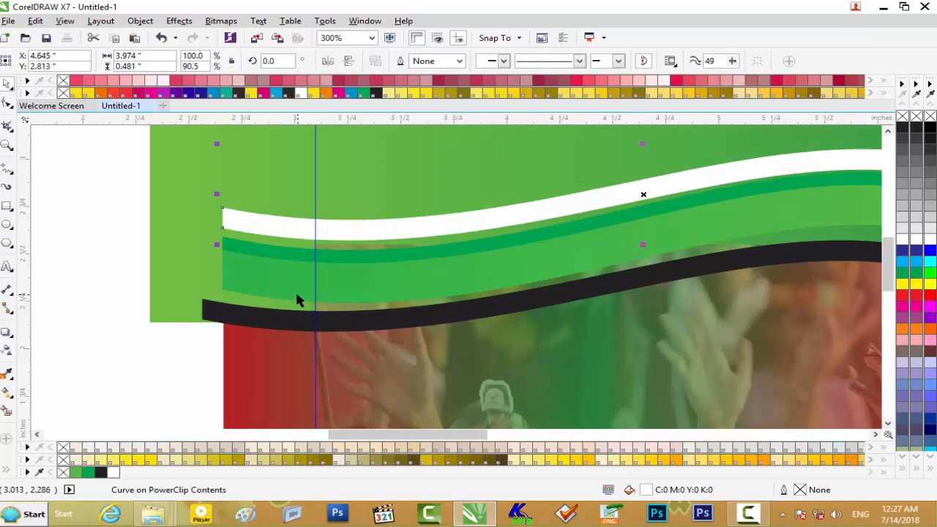
Select the crowd photo for node editing and convert its straight top edge to a curve
click(7, 106)
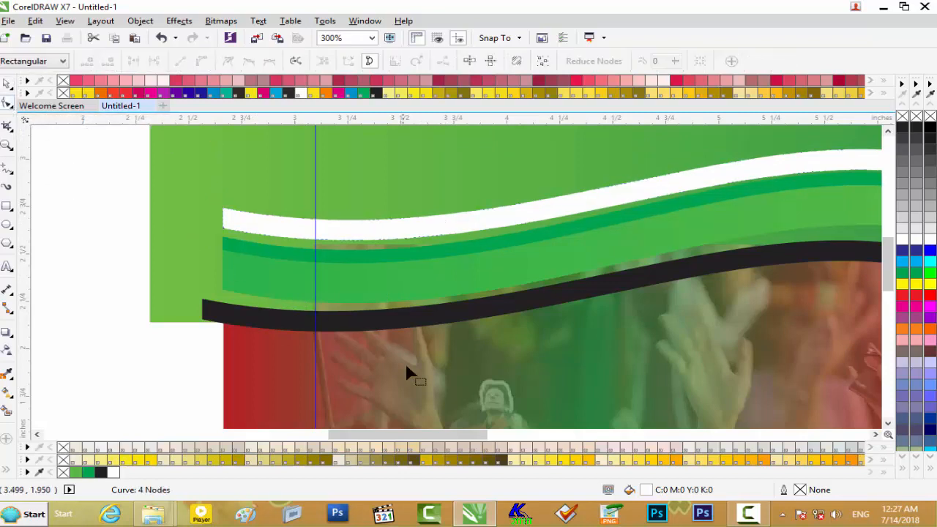
click(407, 378)
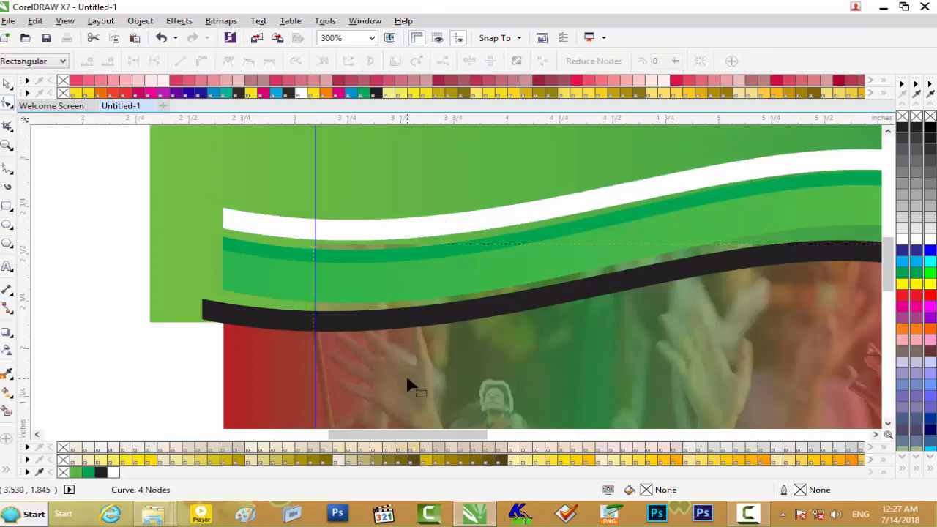
right_click(312, 247)
mouse_move(364, 235)
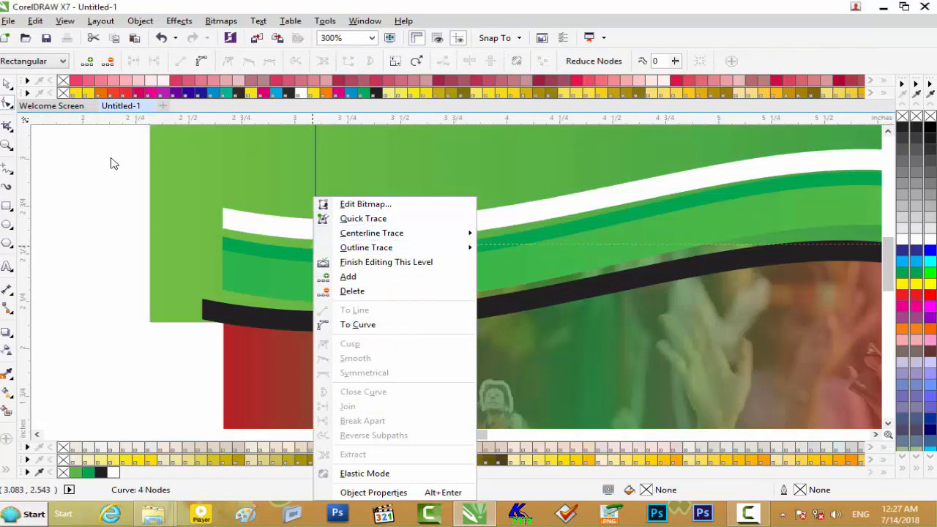
click(81, 195)
right_click(568, 245)
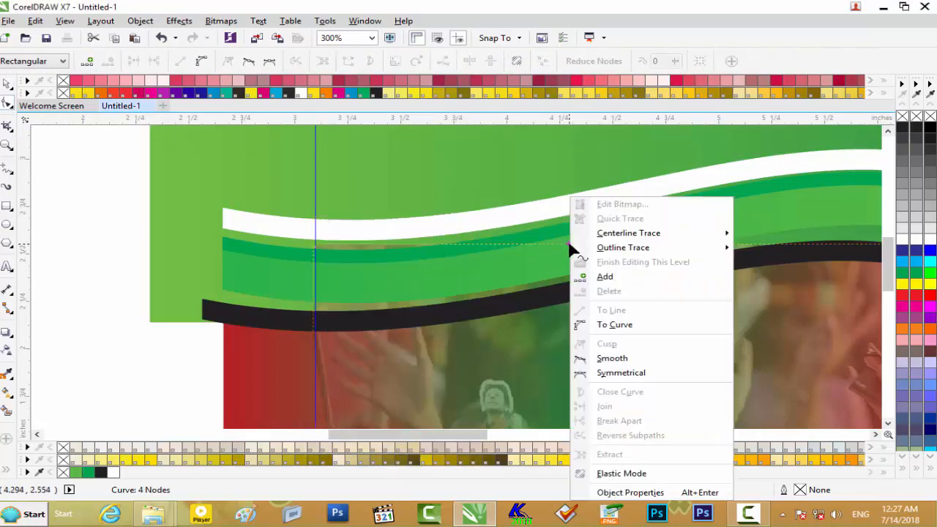
mouse_move(605, 244)
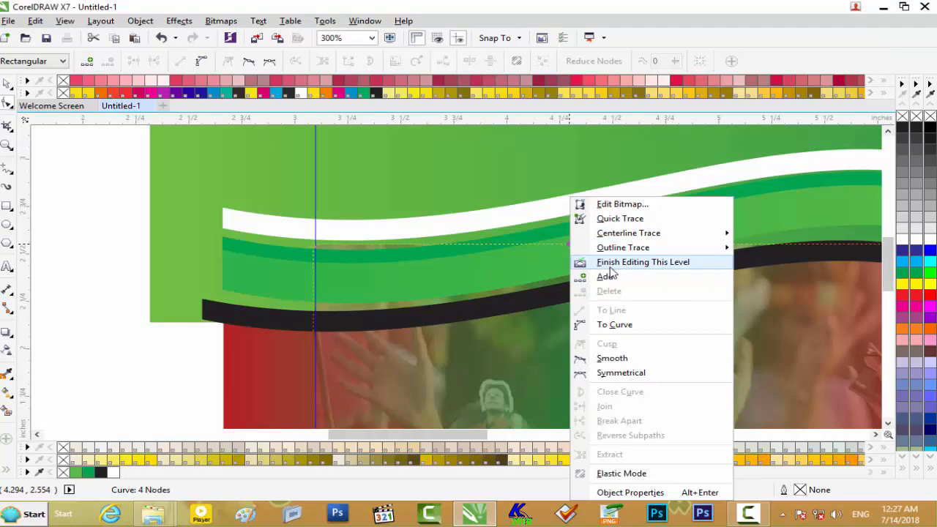
click(613, 325)
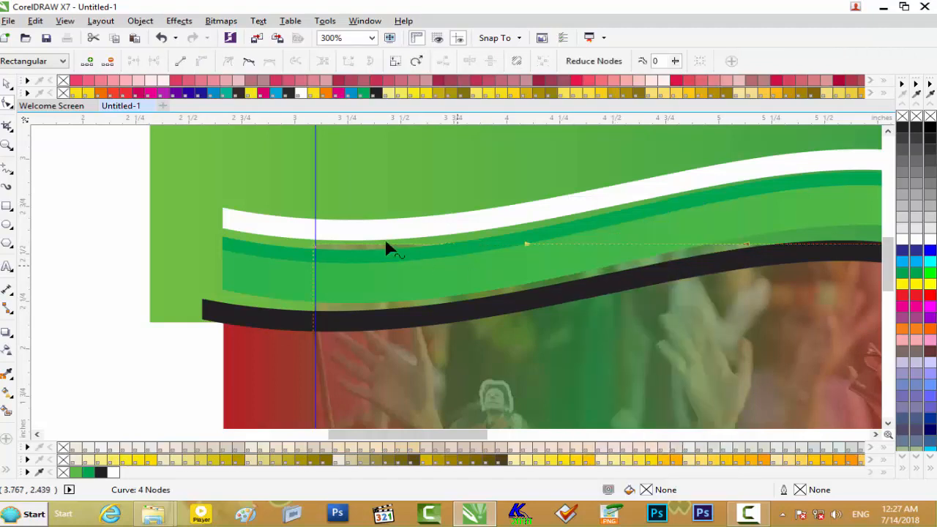
Lower the crowd photo's top-left corner node onto the black band and bend its top edge to follow the band's wave
drag(526, 244, 521, 292)
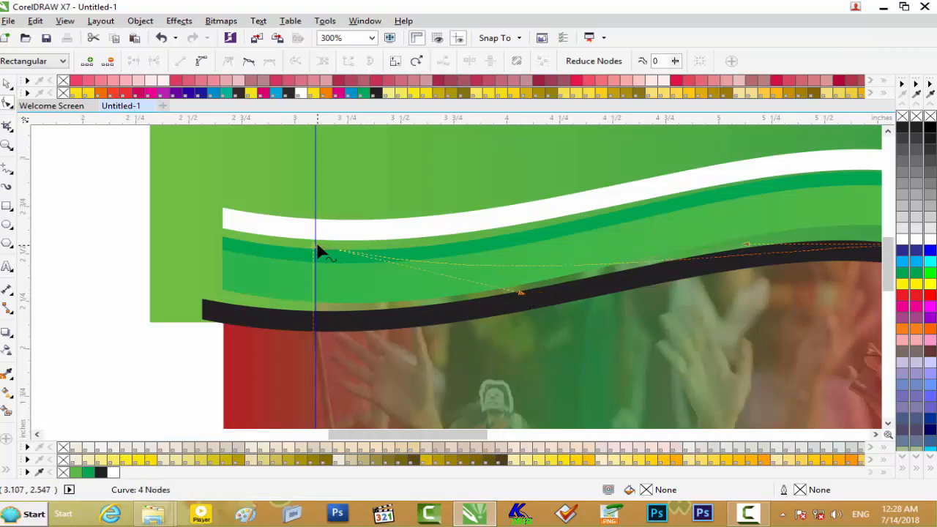
drag(316, 254, 315, 314)
drag(747, 246, 734, 217)
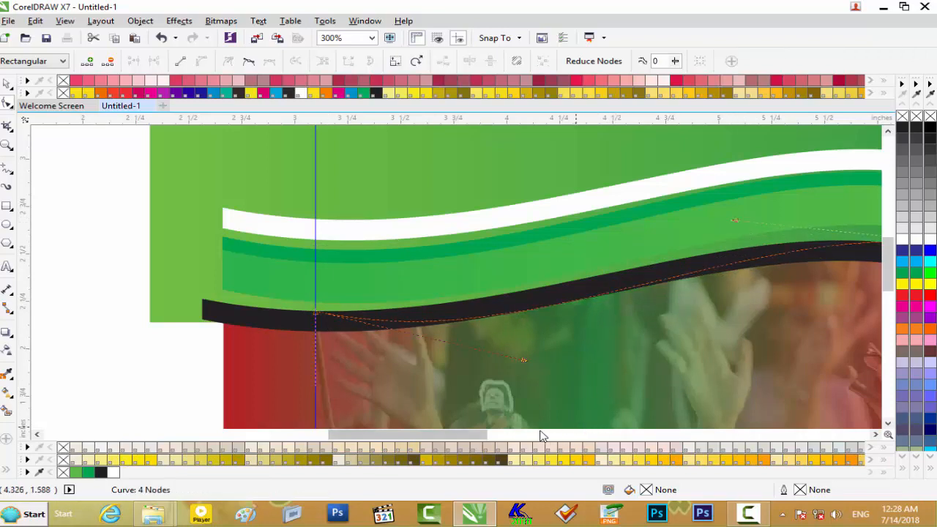
drag(477, 434, 557, 436)
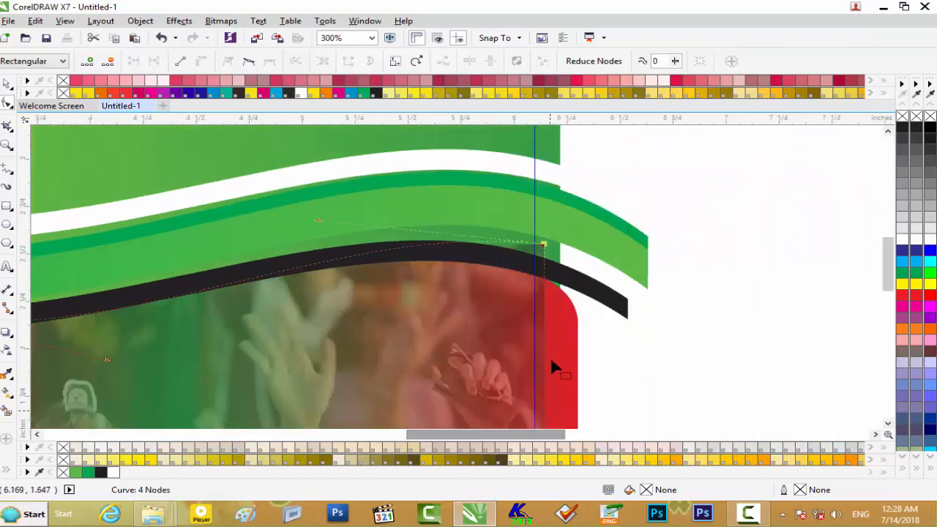
Reshape the crowd photo's upper edge to follow the black wave, then finish editing the poster's clipped contents
drag(544, 244, 547, 258)
drag(323, 236, 340, 220)
scroll(339, 220, down, 2)
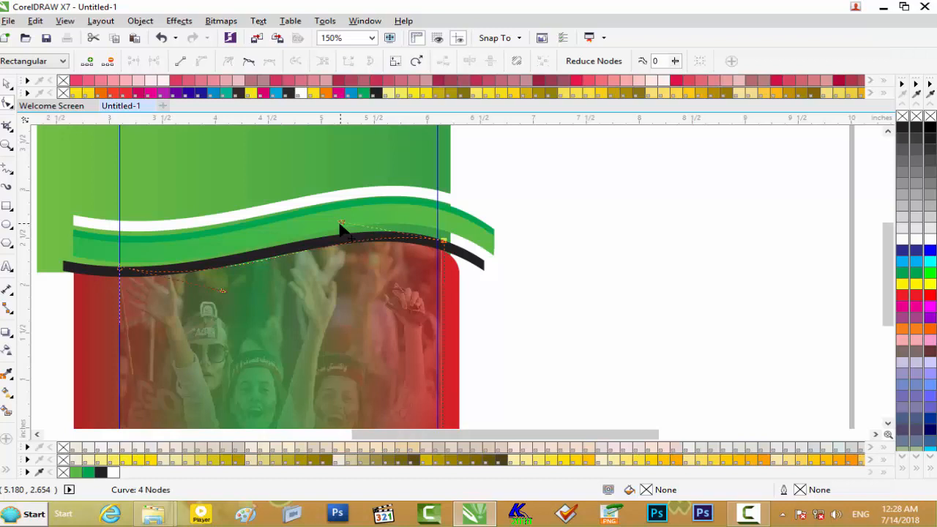
scroll(339, 229, down, 2)
click(310, 379)
click(445, 305)
scroll(370, 306, up, 1)
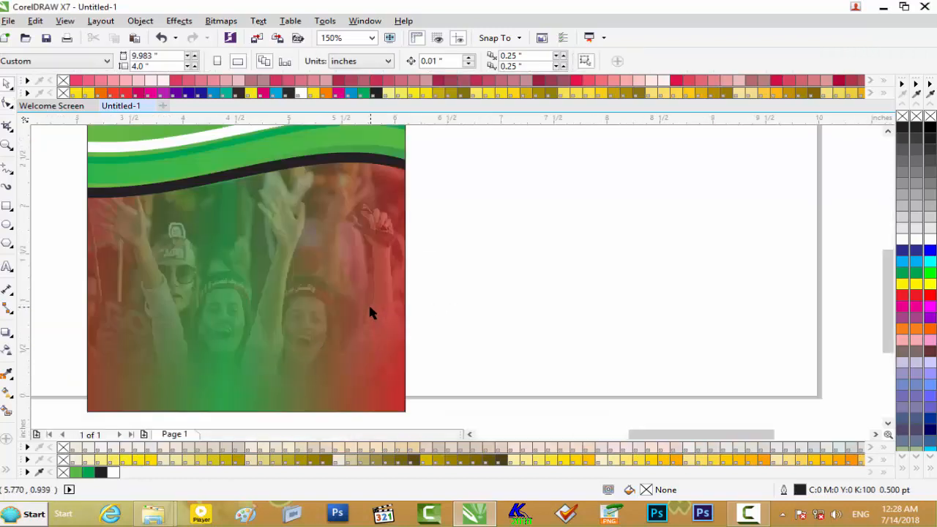
scroll(296, 245, down, 2)
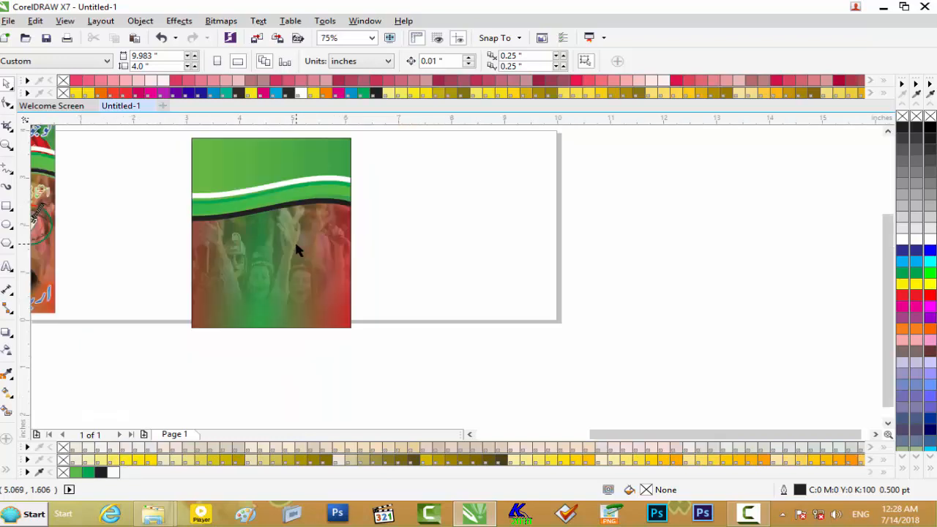
drag(646, 439, 569, 437)
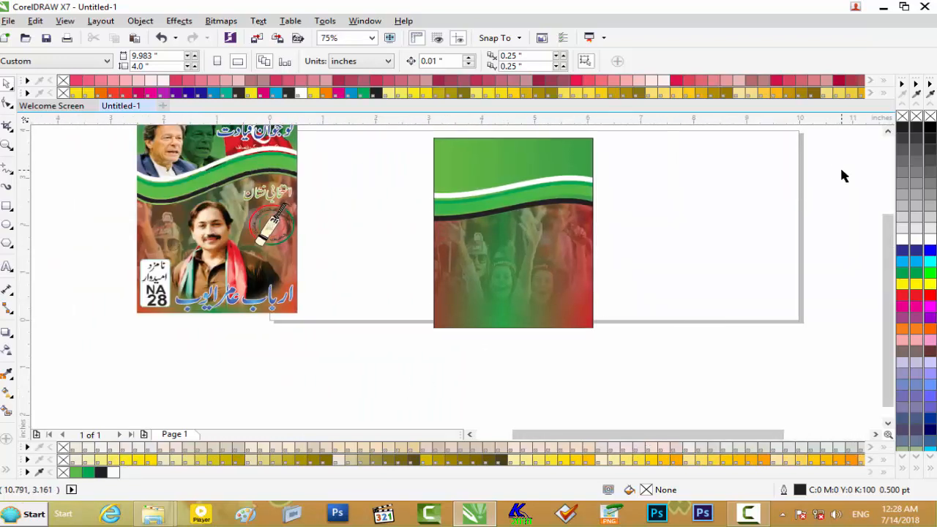
Import d.psd, the portrait of the man with the scarf, from the project folder onto the poster
click(883, 9)
click(777, 214)
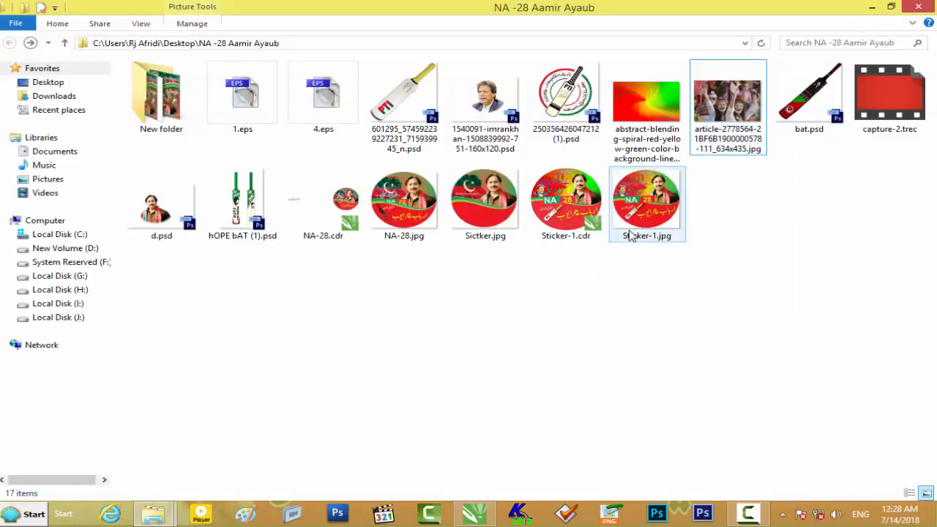
drag(149, 214, 494, 264)
scroll(517, 269, up, 2)
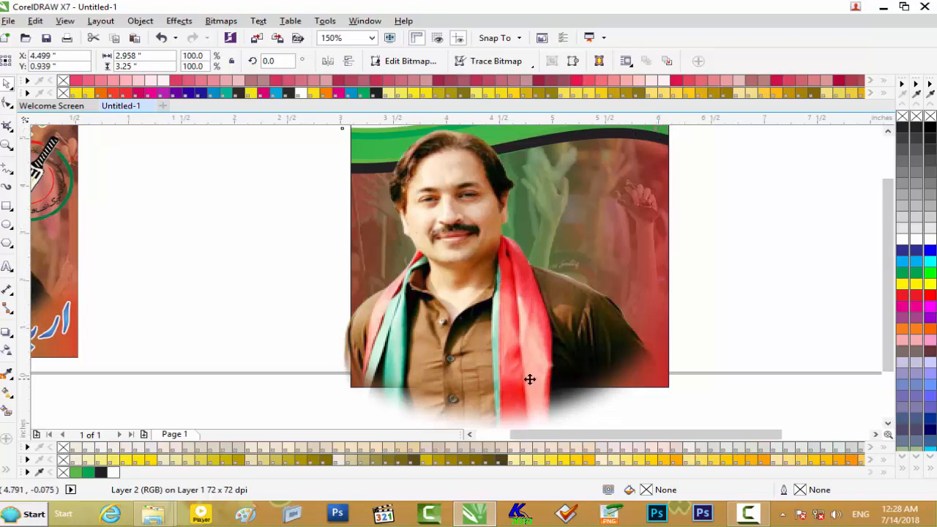
Scale the scarf man's portrait to about 1.88 × 2.06 in and place it over the crowd photo near the poster's bottom
scroll(529, 378, down, 2)
drag(600, 251, 569, 292)
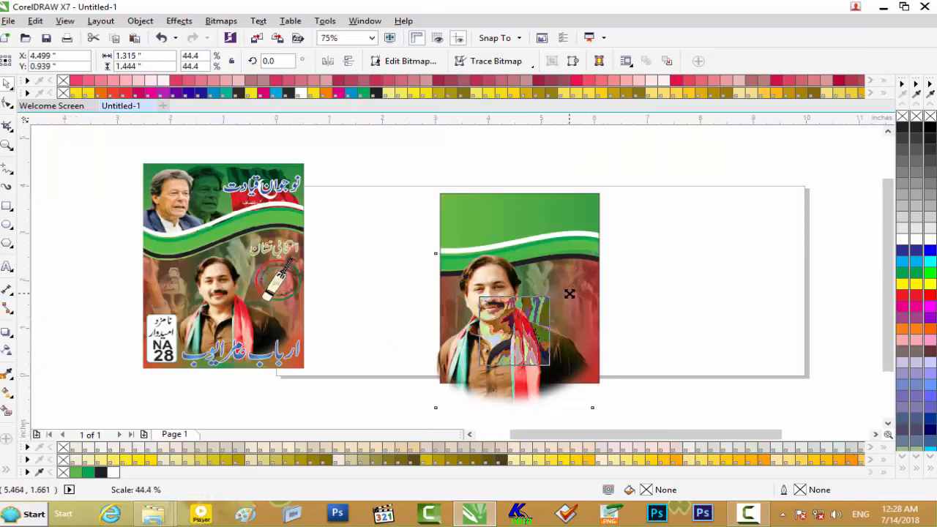
scroll(505, 344, up, 2)
drag(535, 354, 540, 385)
drag(885, 303, 884, 335)
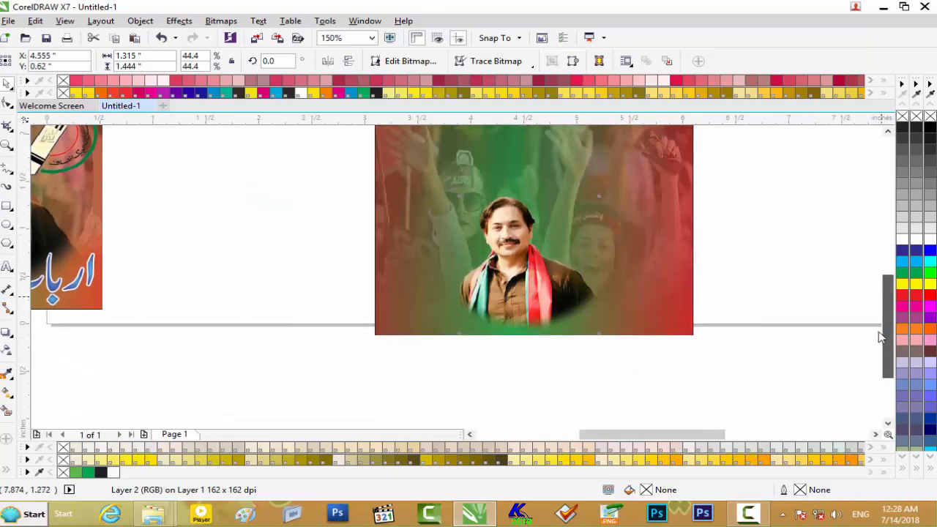
drag(602, 184, 632, 149)
drag(522, 232, 533, 216)
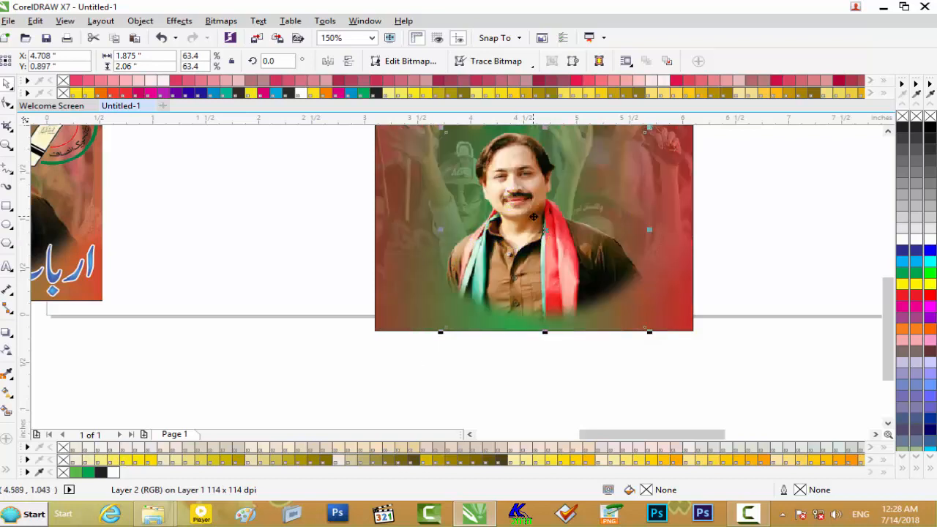
Nudge the scarf man's portrait up by about 0.11 in and deselect it
scroll(538, 232, down, 2)
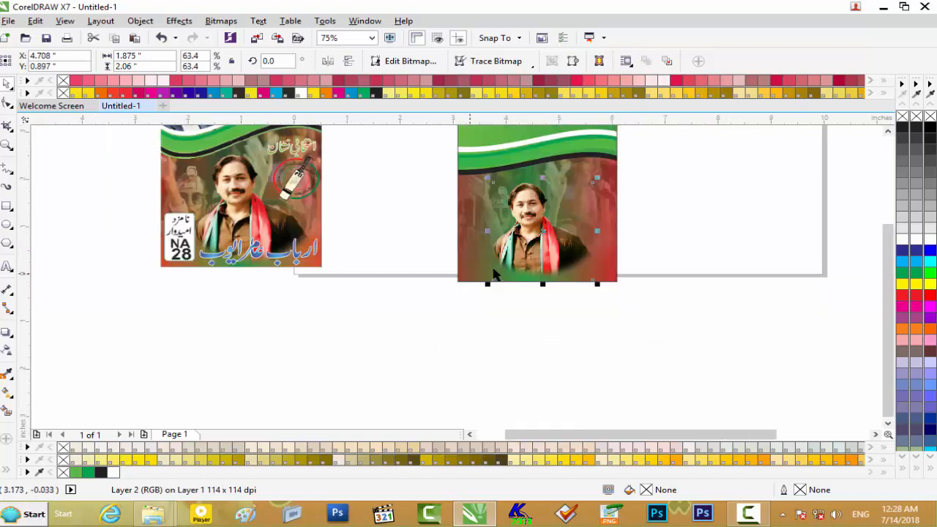
key(Up)
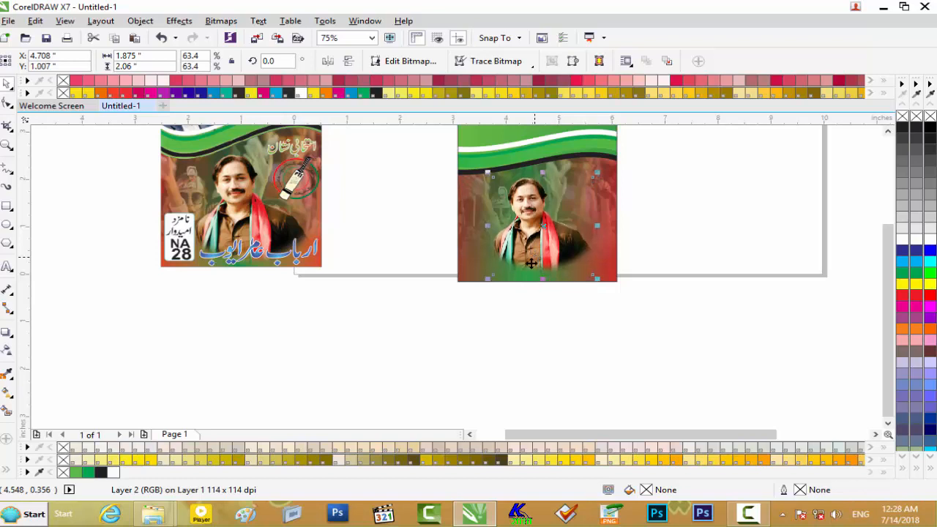
click(491, 307)
scroll(505, 292, down, 1)
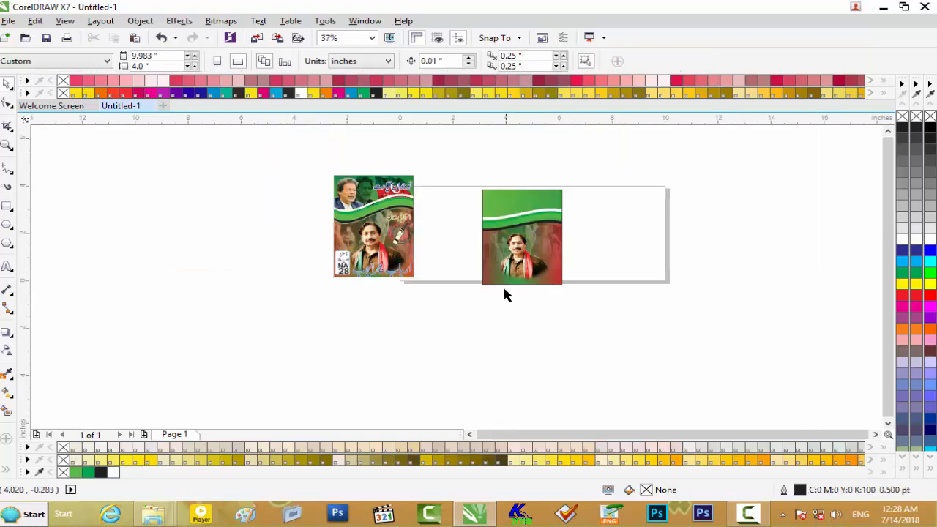
scroll(505, 295, up, 1)
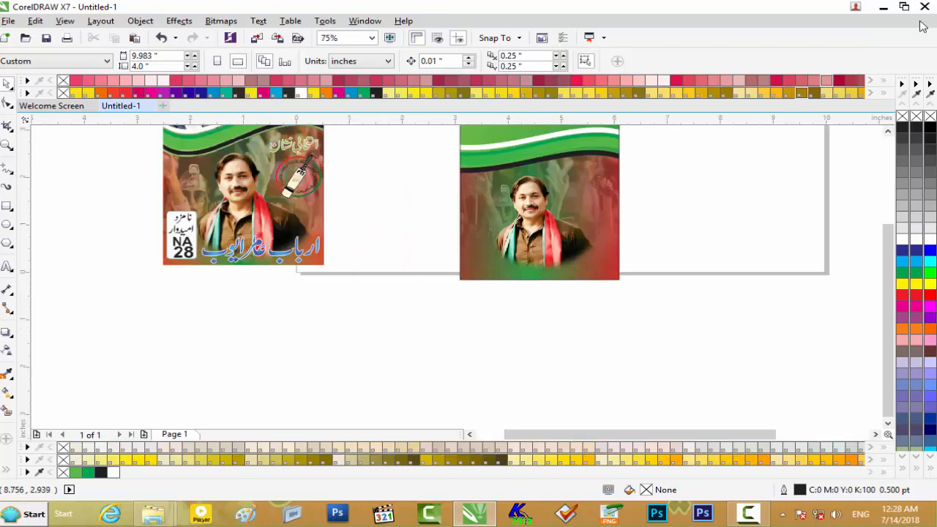
Import the Imran Khan PSD from the project folder and place it below the poster at about 1.36 × 1.50 in
click(883, 6)
drag(487, 137, 477, 368)
drag(438, 393, 433, 416)
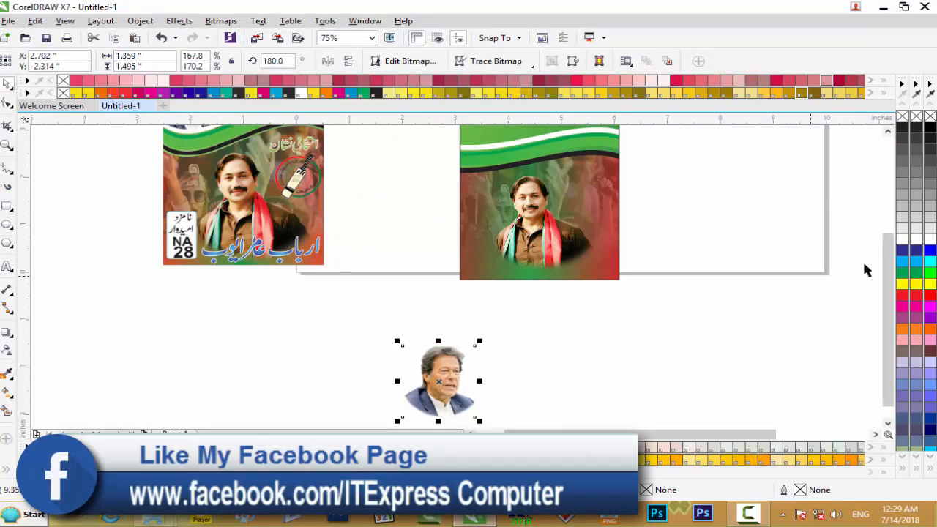
Move the Imran Khan portrait to the left side of the poster's green header and scale it to about 0.76 × 0.84 in
drag(890, 319, 890, 292)
drag(445, 406, 511, 147)
scroll(512, 146, up, 2)
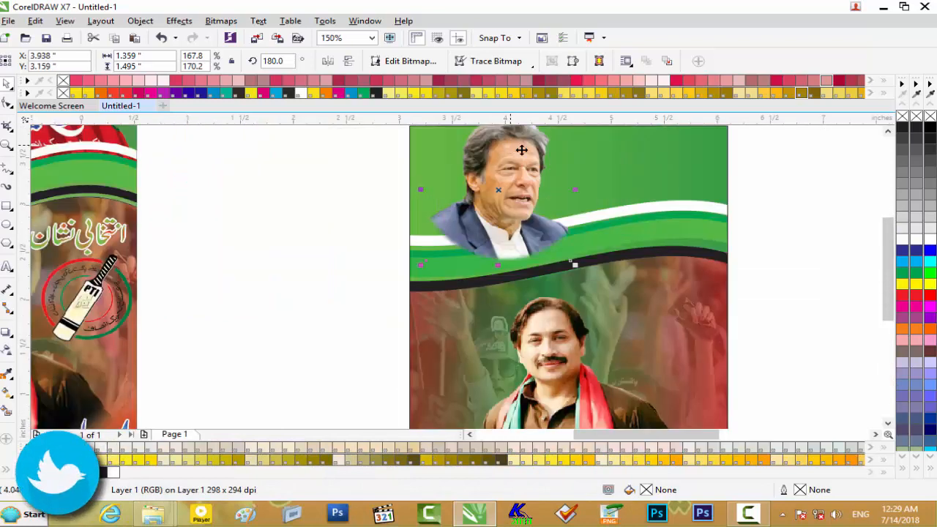
drag(885, 259, 885, 212)
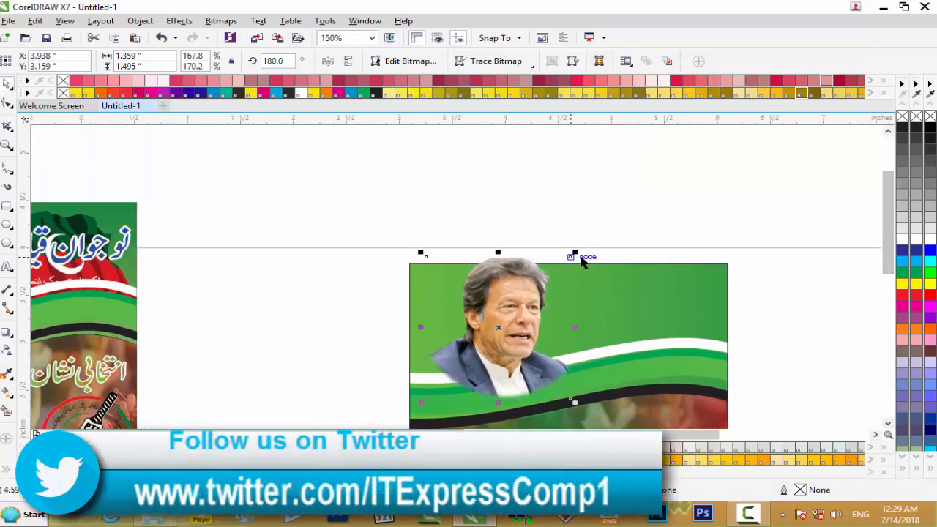
drag(575, 254, 545, 285)
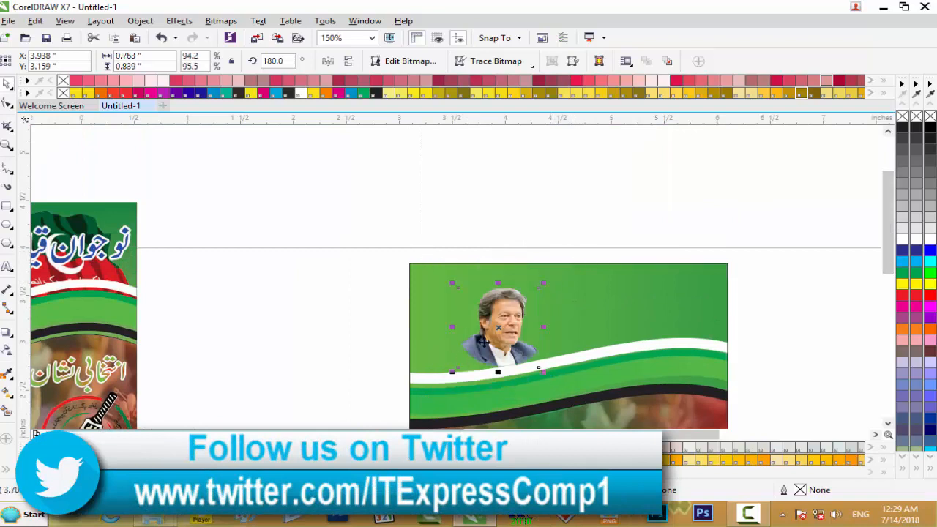
drag(502, 327, 431, 337)
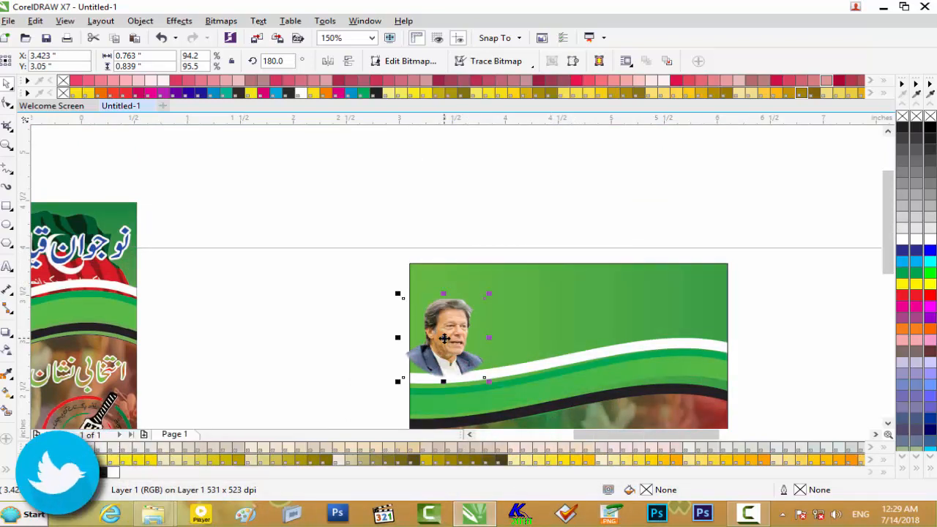
PowerClip the Imran Khan portrait inside the poster rectangle
right_click(445, 337)
click(503, 136)
click(485, 303)
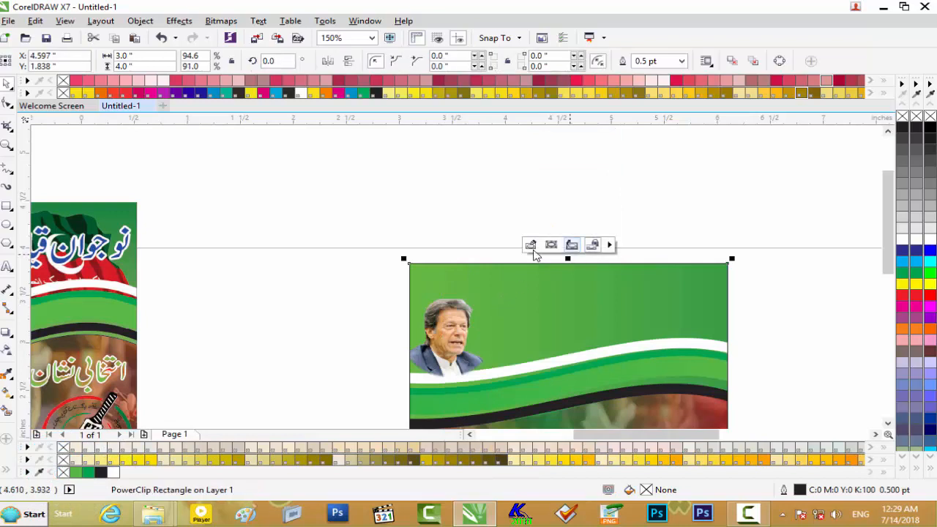
Open the poster's PowerClip contents for editing and enlarge the Imran Khan portrait to about 1.08 × 1.19 in
click(539, 245)
click(445, 338)
click(445, 338)
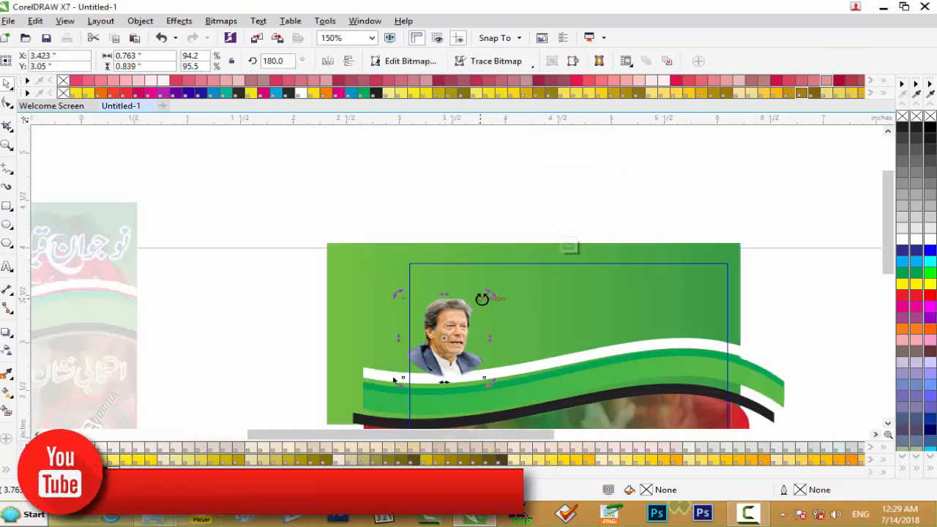
click(344, 300)
click(485, 303)
drag(489, 297, 506, 277)
Bring the white wave band in front of the Imran Khan portrait
click(708, 350)
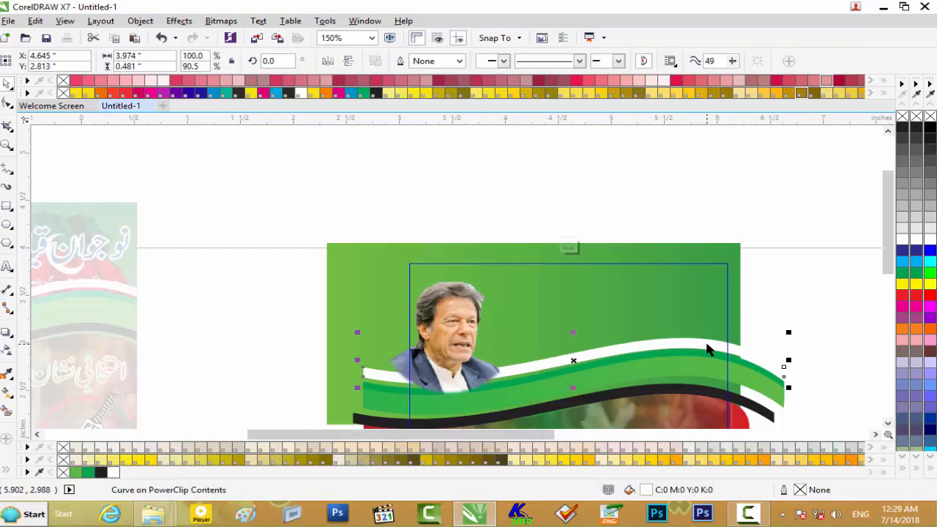
key(shift+Page_Down)
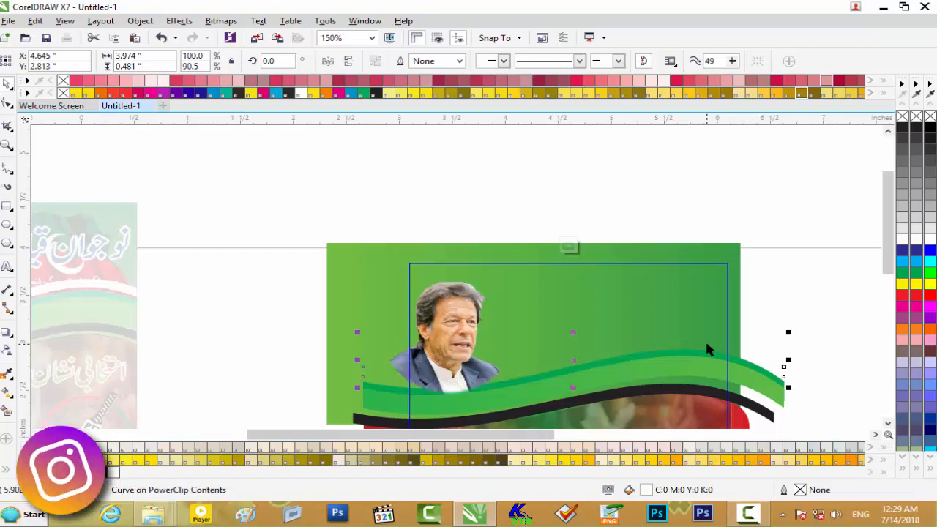
key(shift+Page_Up)
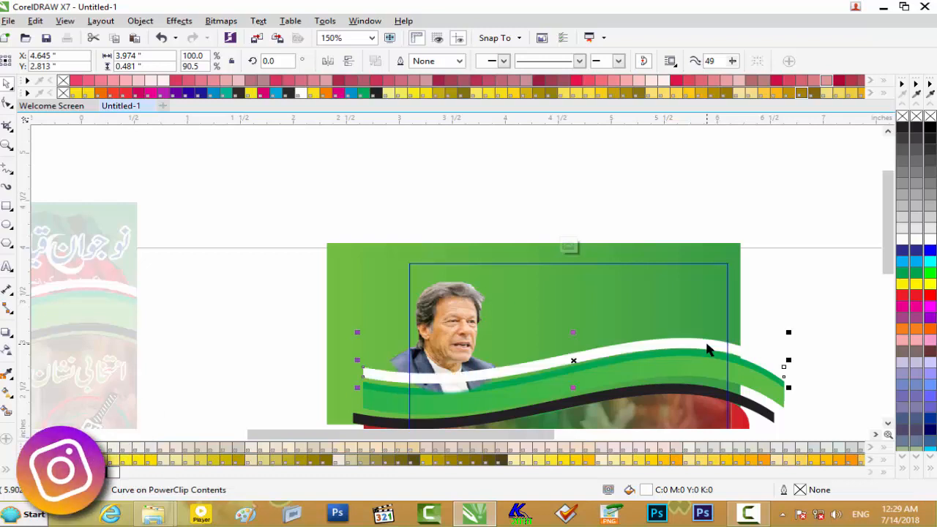
Bring the gradient green and solid green wave bands in front of the Imran Khan portrait
click(518, 396)
key(shift+Page_Down)
key(shift+Page_Up)
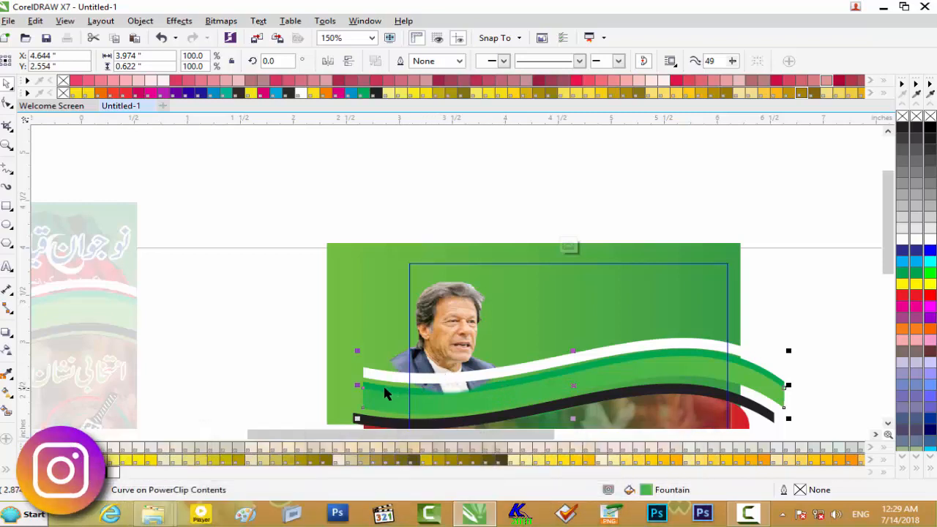
key(Up)
key(shift+Page_Up)
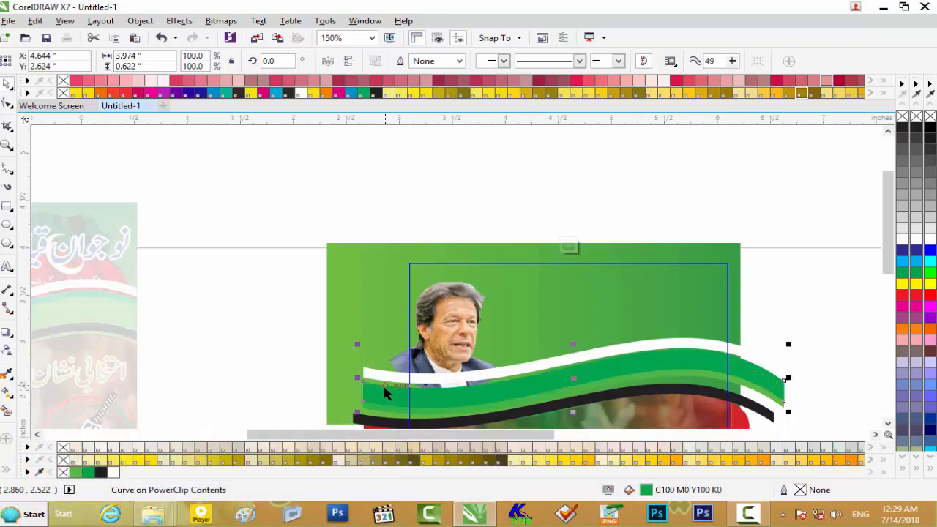
Raise the Imran Khan portrait behind the wave bands, widen it to about 1.21 in and position it inside the poster's left edge
click(456, 340)
drag(459, 330, 463, 319)
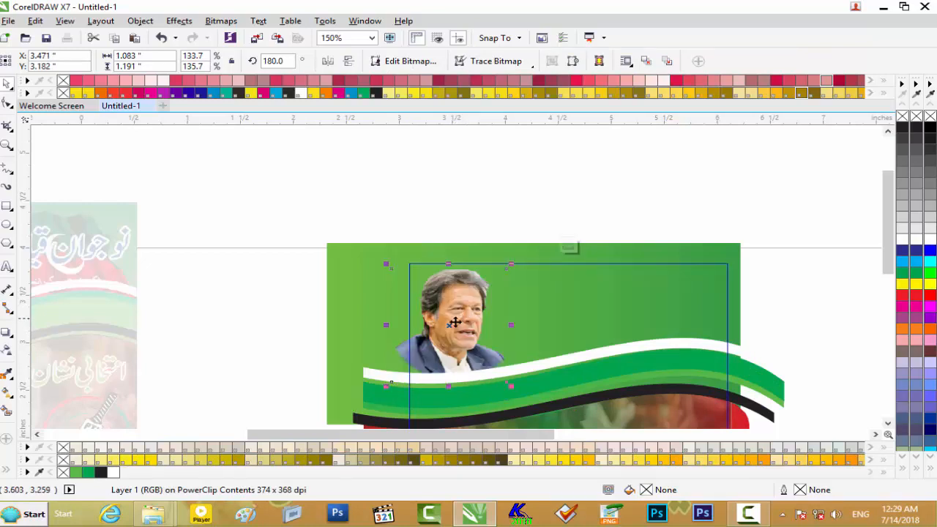
drag(386, 325, 372, 333)
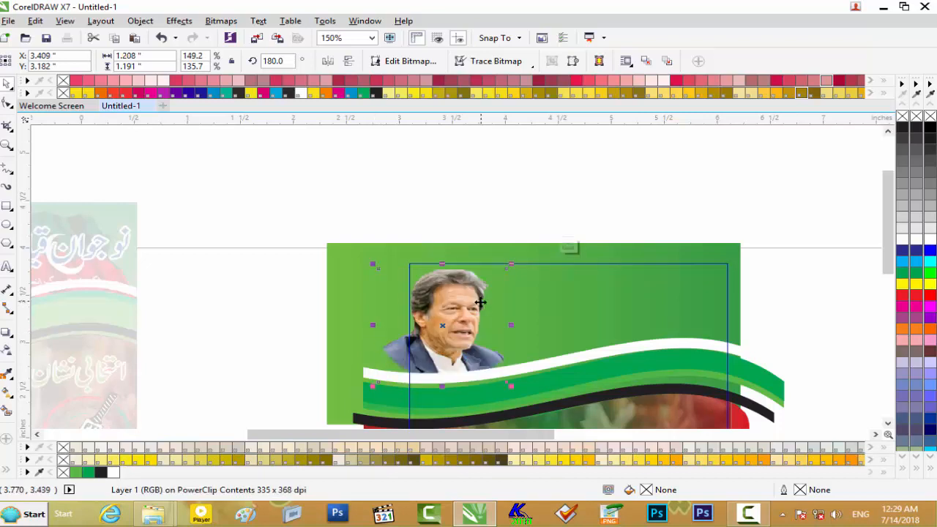
drag(459, 308, 461, 308)
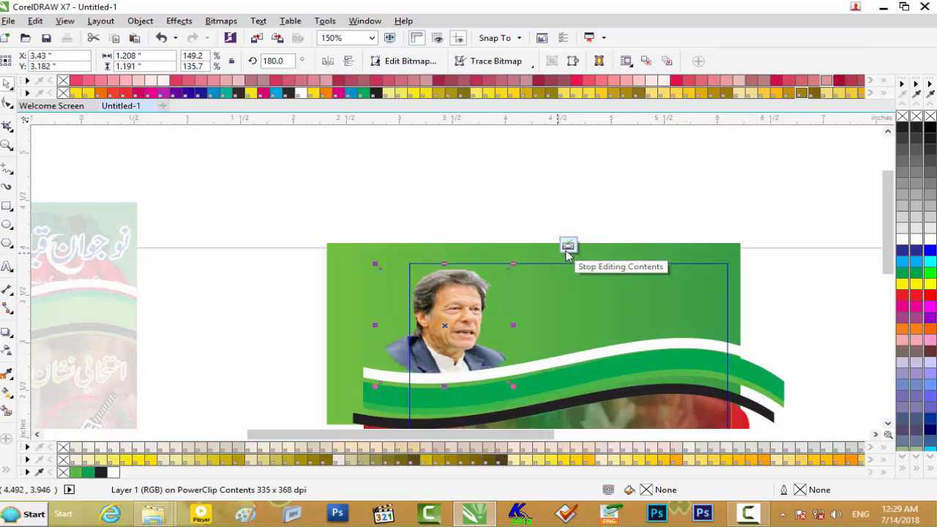
Duplicate the Imran Khan portrait about 0.4 in to the right and bring the original in front of the copy
drag(471, 315, 513, 316)
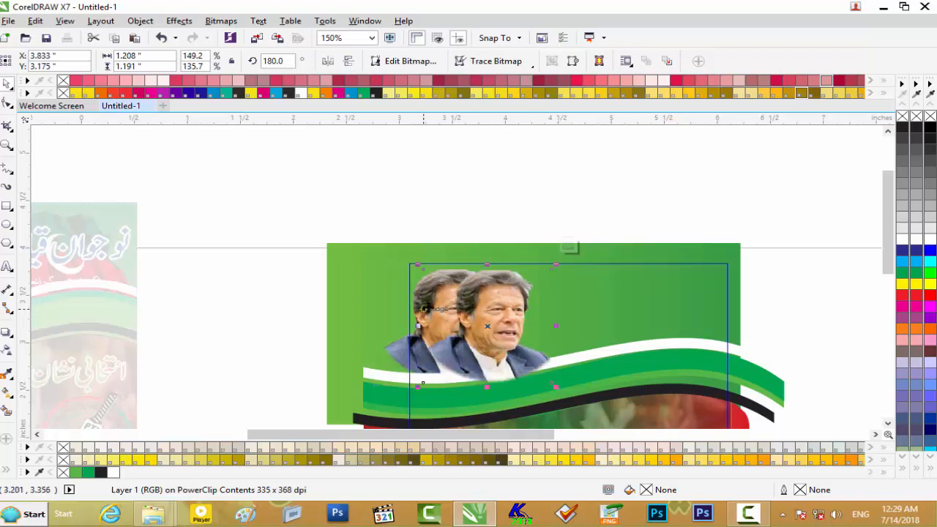
click(323, 198)
click(445, 309)
key(Escape)
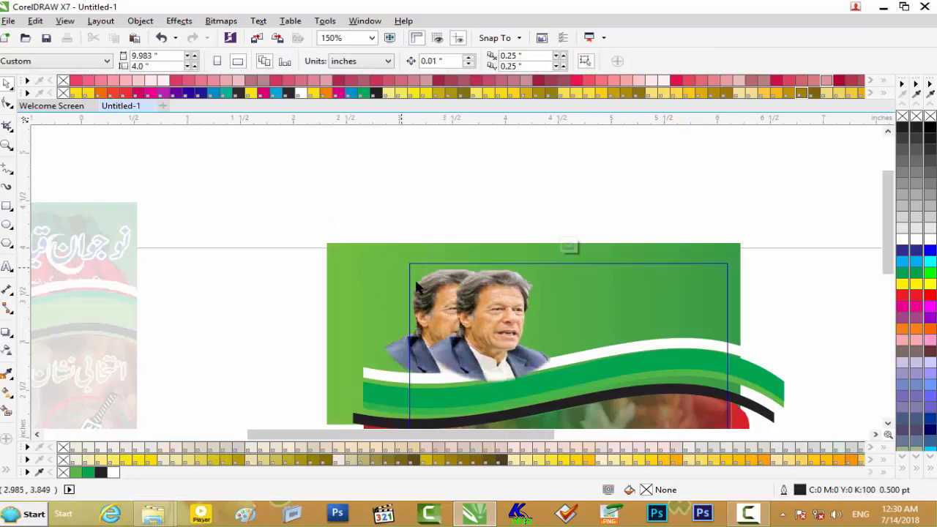
ctrl+click(390, 352)
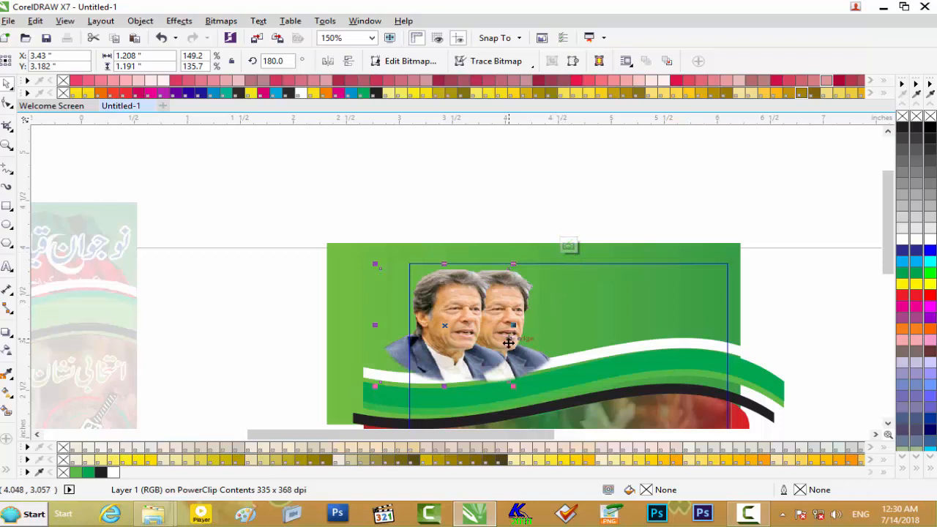
Bring the white and green wave bands in front of both portraits and nudge the duplicate portrait up by 0.01 in
click(585, 361)
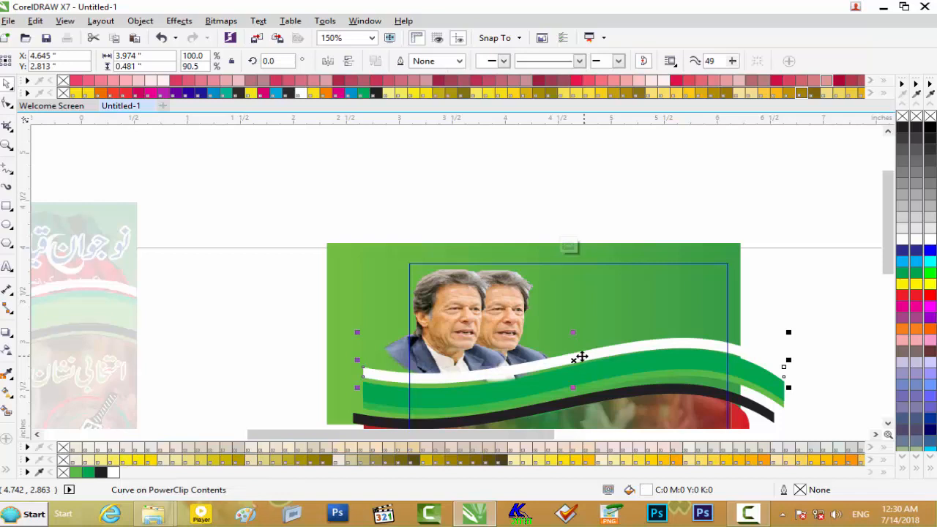
click(468, 322)
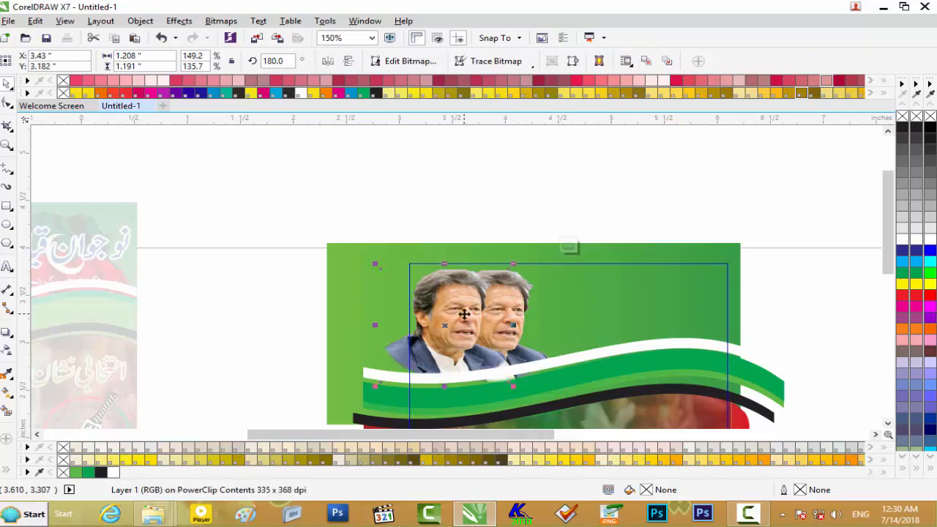
click(587, 233)
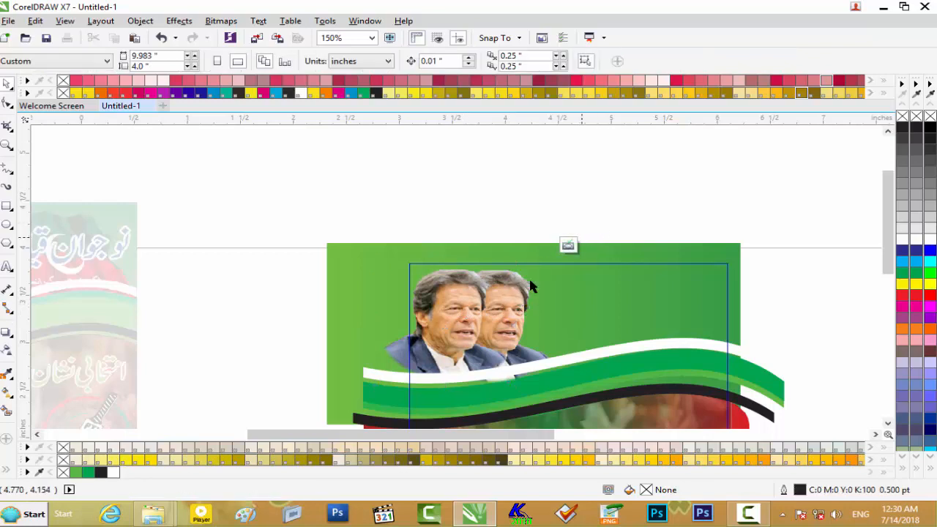
click(528, 285)
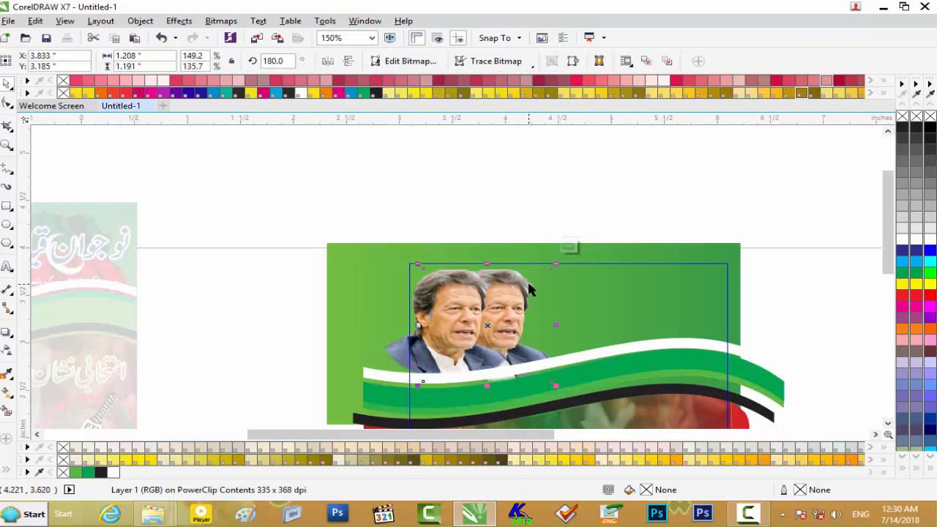
Nudge the duplicate portrait up by 0.02 in and set its transparency merge mode to Subtract
key(Up)
key(Up)
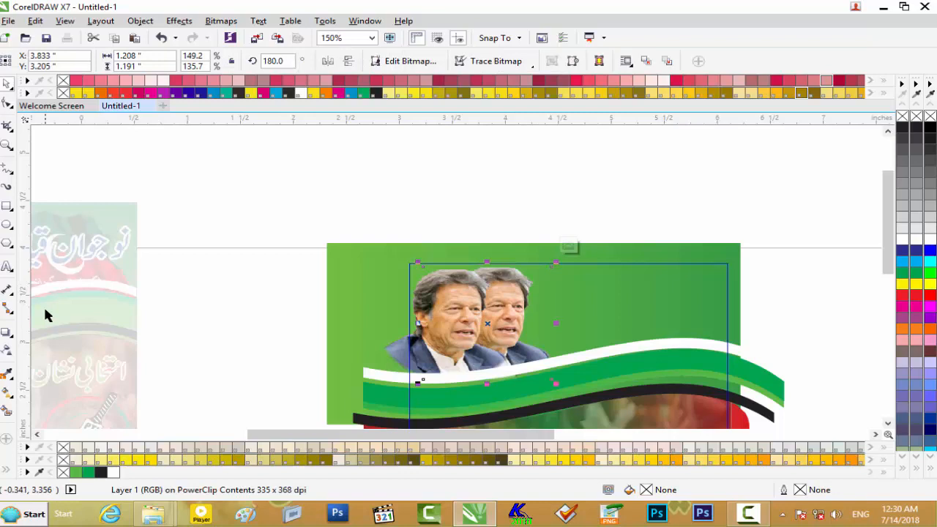
click(8, 356)
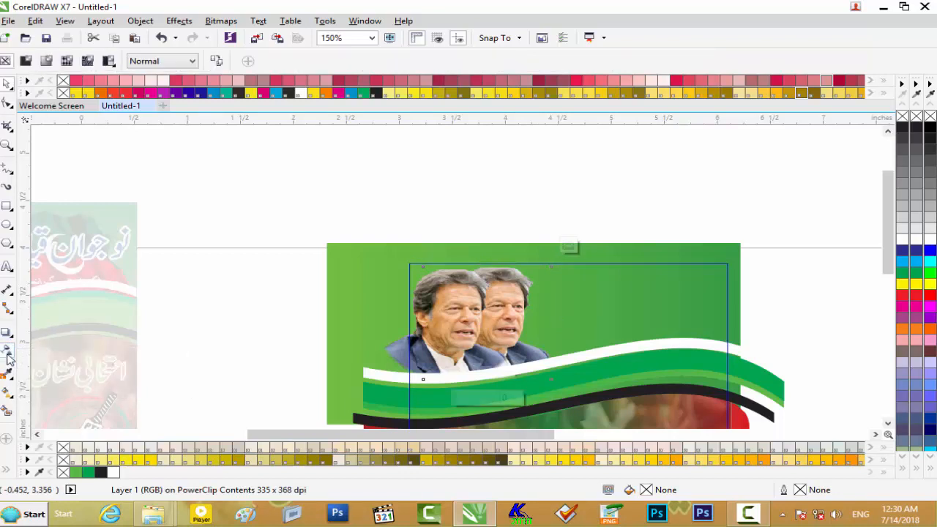
click(165, 61)
click(162, 98)
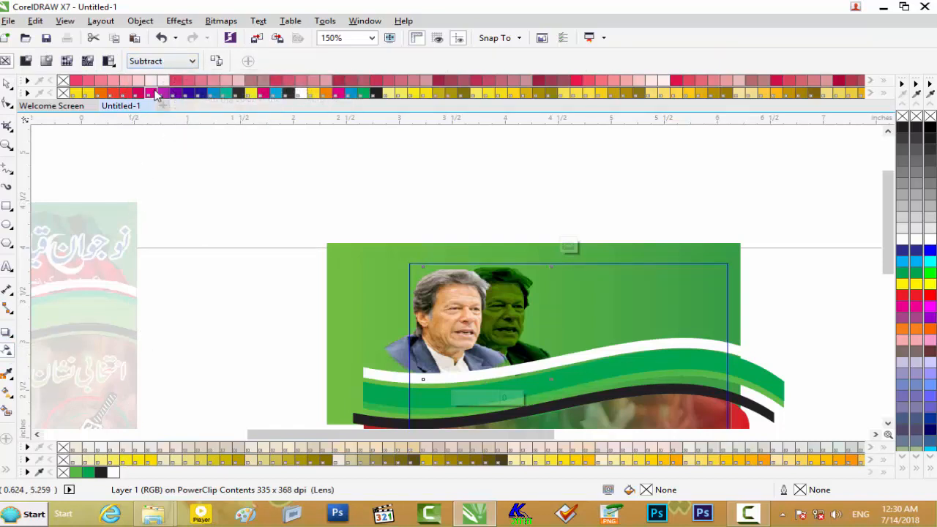
Try the Difference merge mode on the duplicate portrait and return it to Subtract
click(165, 63)
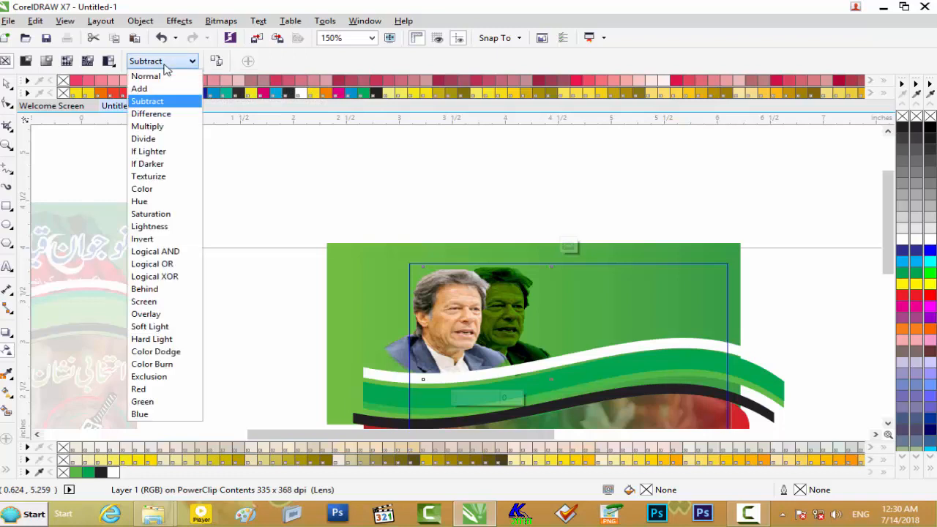
click(157, 113)
click(168, 63)
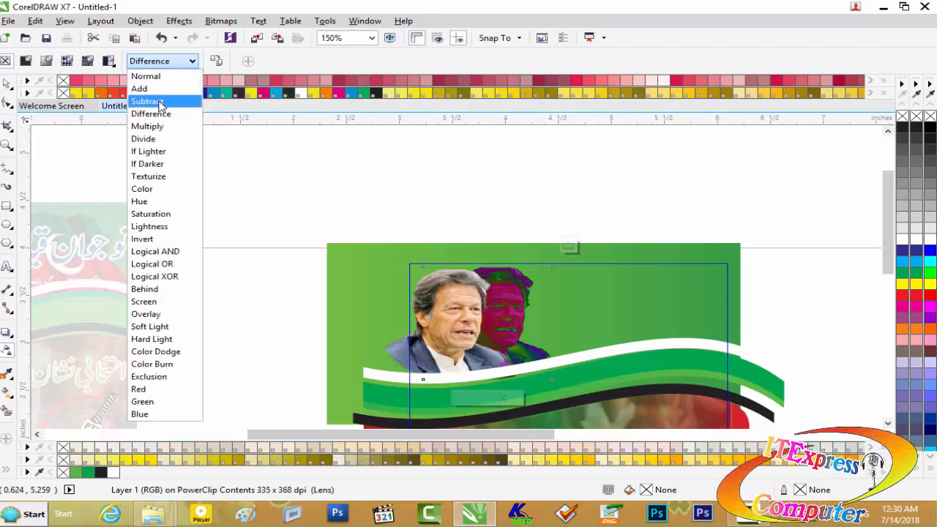
click(154, 101)
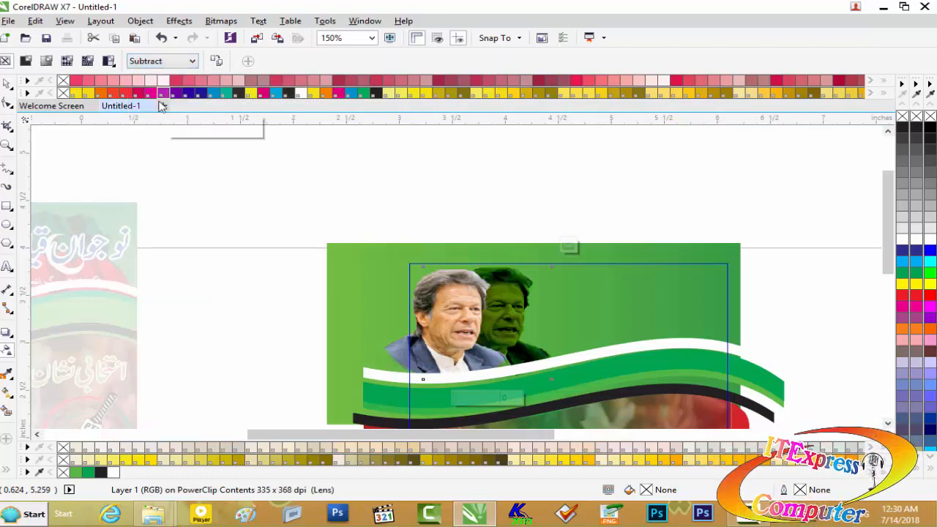
Finish editing the PowerClip and import Flag-PTI-620x330.psd from the NA.35 Bannu folder onto the poster's upper right
click(566, 248)
scroll(461, 222, down, 1)
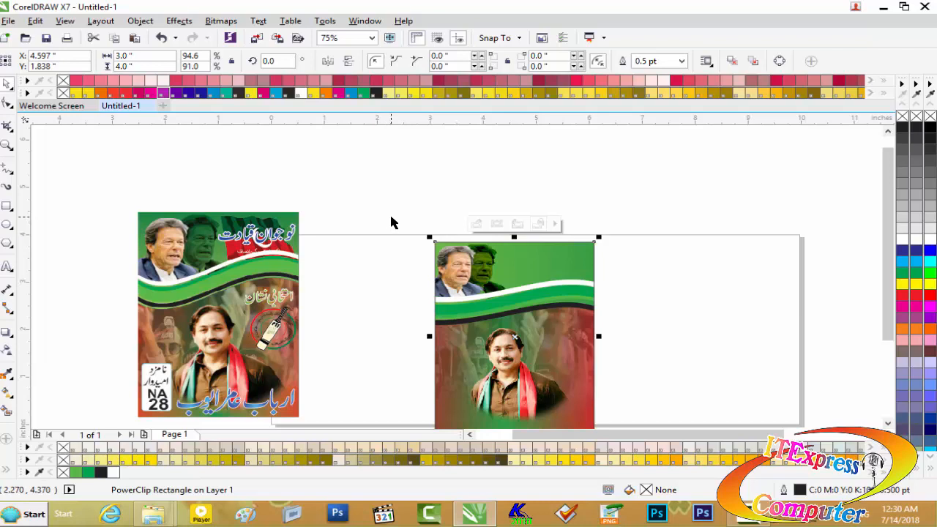
click(884, 8)
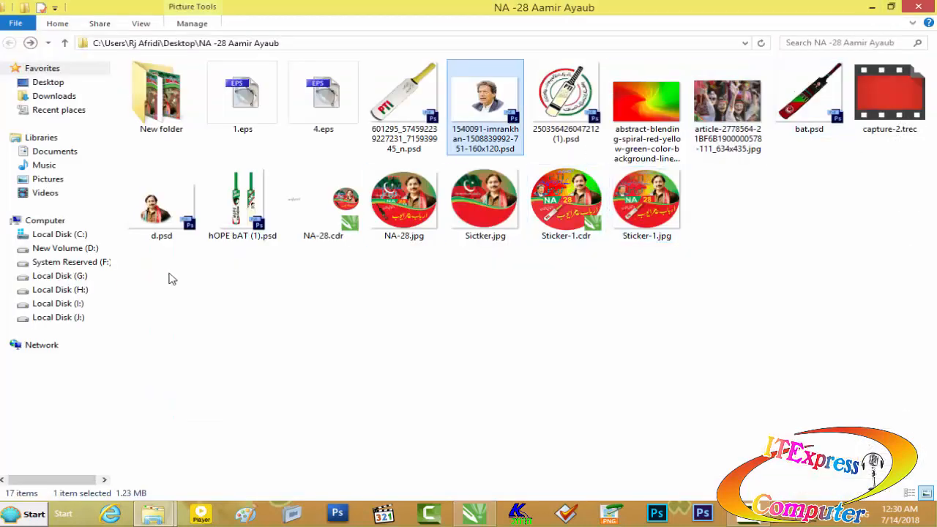
click(871, 8)
double_click(387, 29)
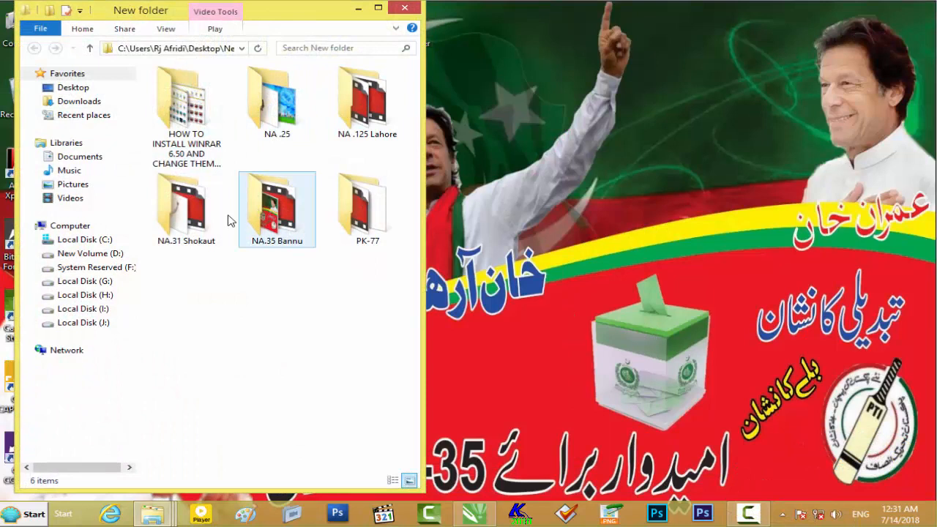
double_click(267, 196)
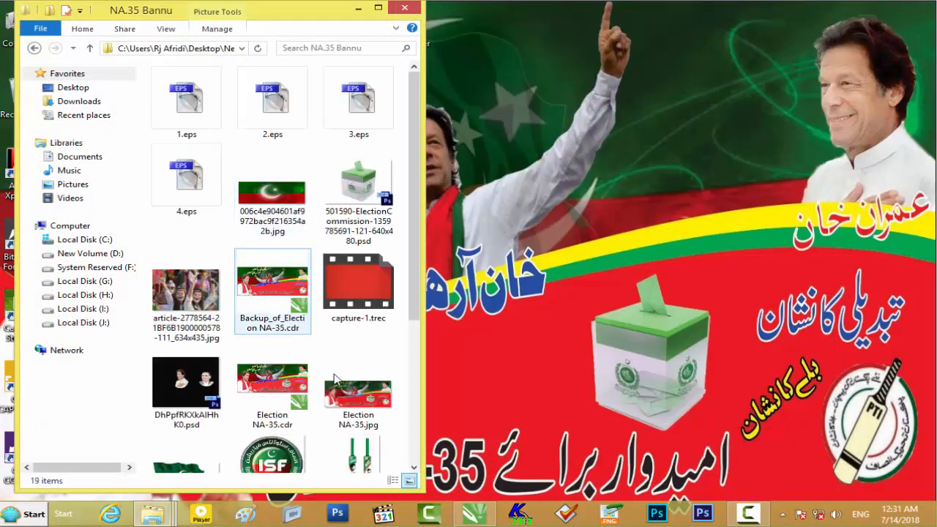
scroll(344, 343, down, 5)
drag(189, 313, 551, 264)
Scale the PTI flag to 72.5%, about 1.41 by 0.8 in, and position it in the green area beside the portraits
scroll(550, 263, up, 2)
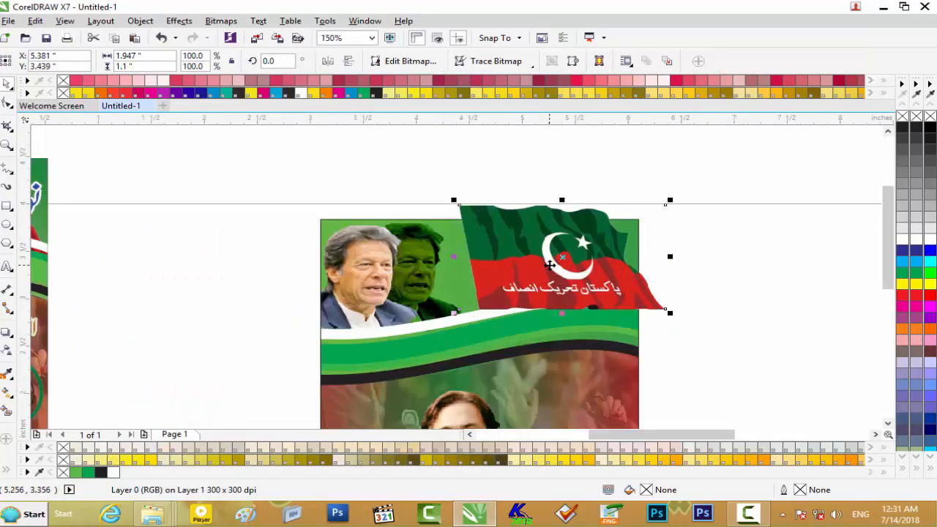
drag(668, 204, 651, 221)
drag(574, 252, 551, 263)
scroll(548, 263, up, 1)
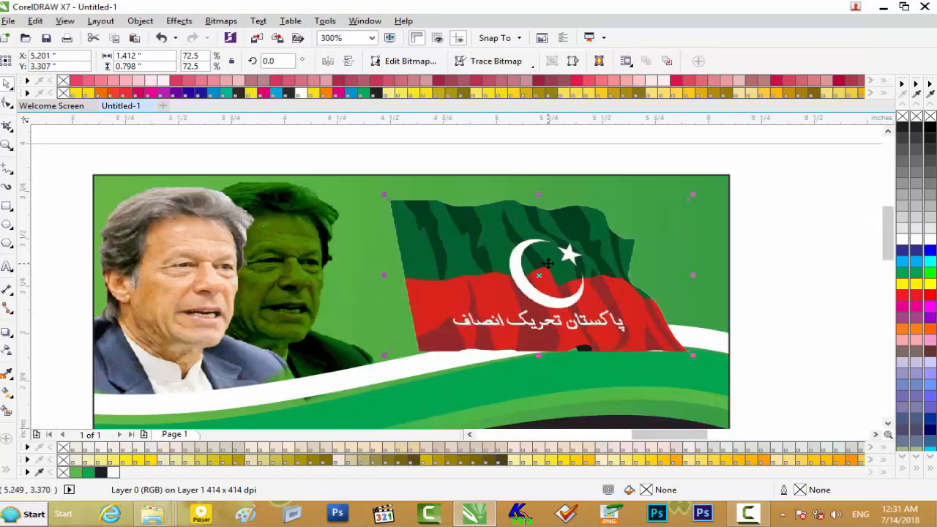
PowerClip the PTI flag inside the poster frame
right_click(554, 257)
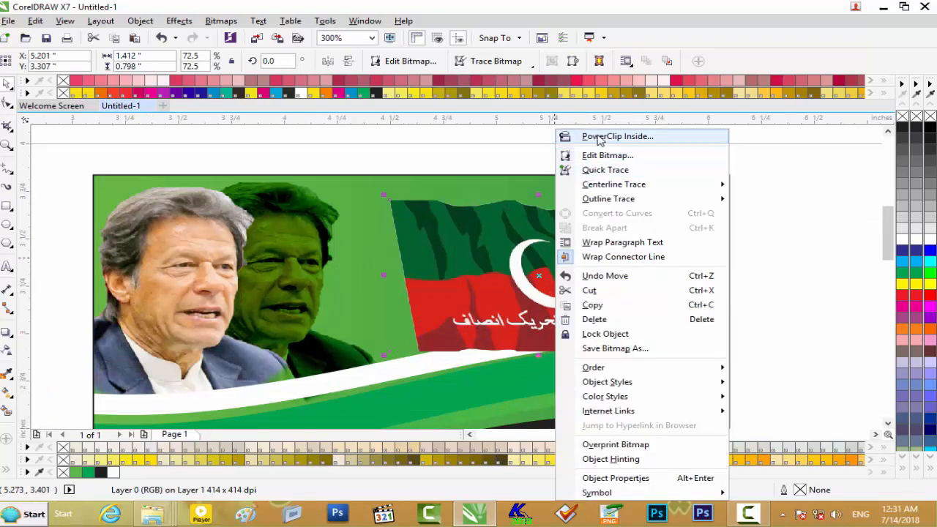
click(562, 134)
click(696, 187)
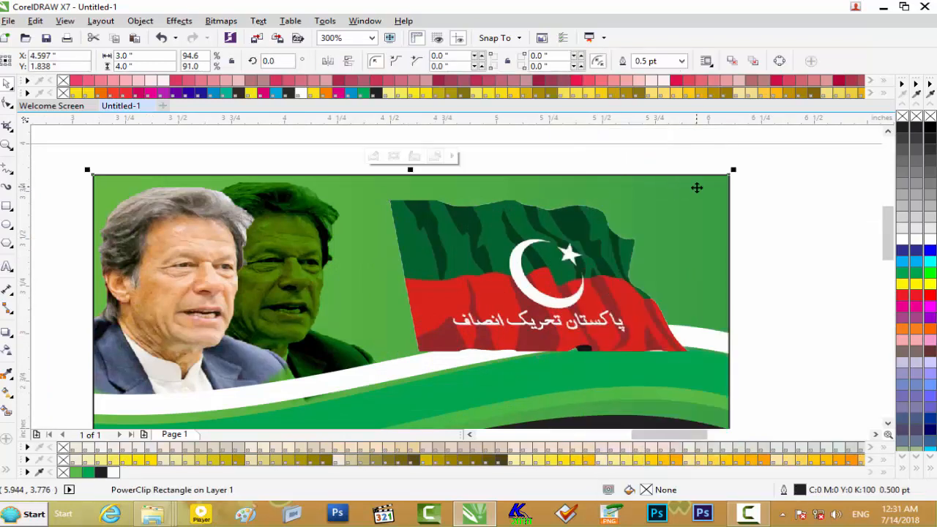
Open the poster's PowerClip contents for editing and bring the white wave band in front of the flag
click(374, 156)
scroll(877, 242, down, 2)
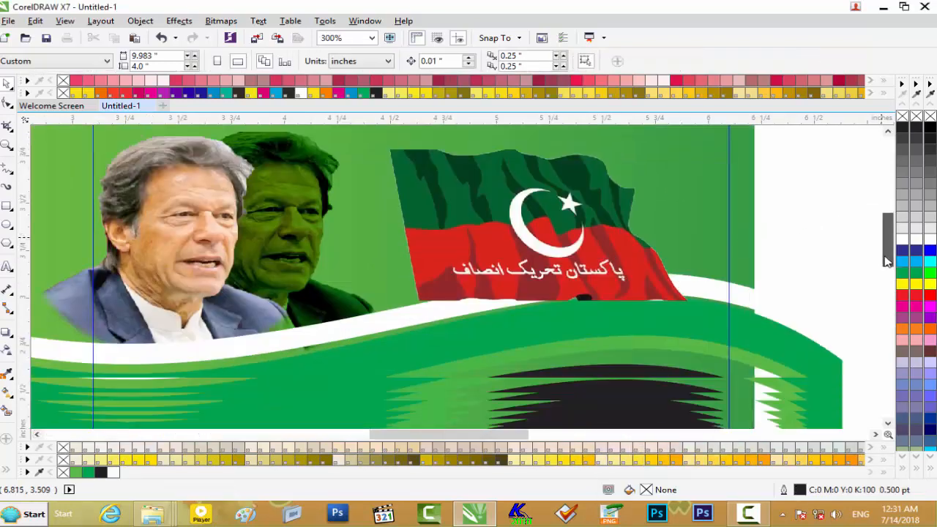
click(724, 217)
key(shift+Page_Down)
key(shift+Page_Up)
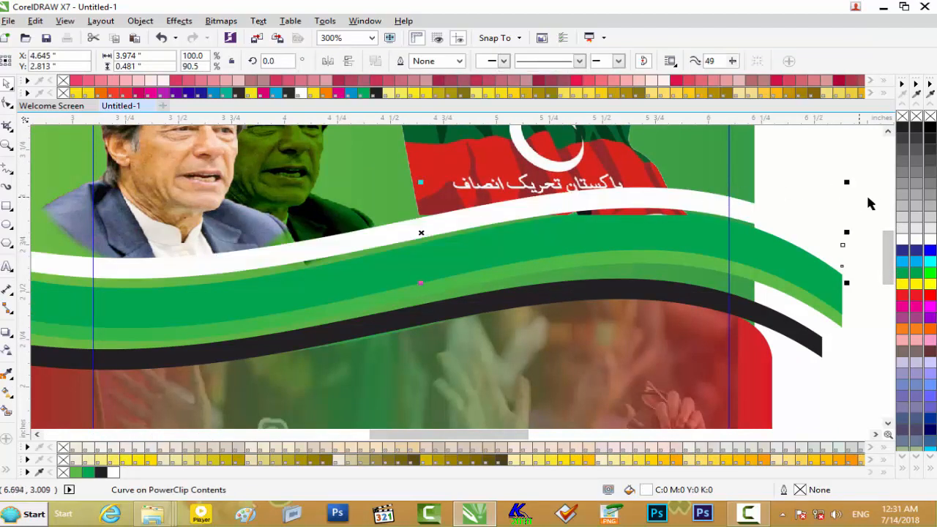
scroll(887, 231, up, 2)
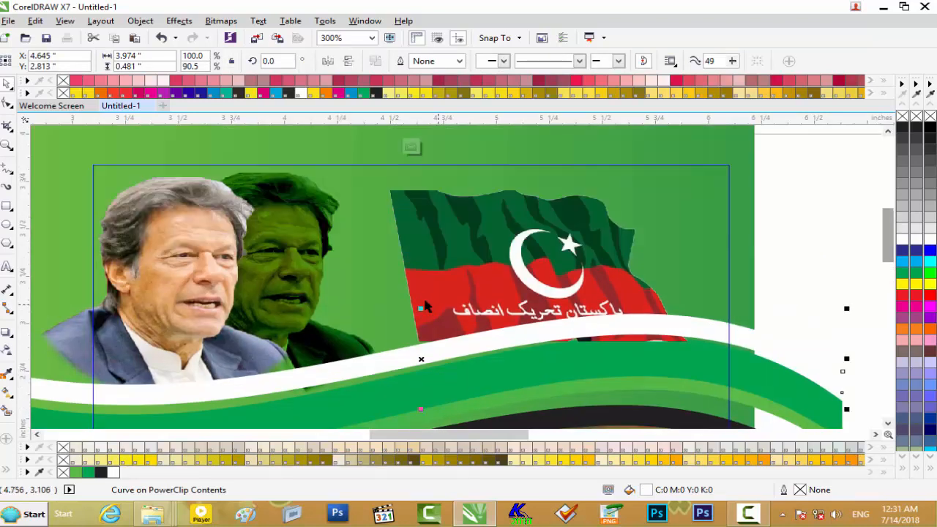
Enlarge the flag to about 1.53 by 0.86 in and lower it by about 0.02 in behind the white band
click(502, 240)
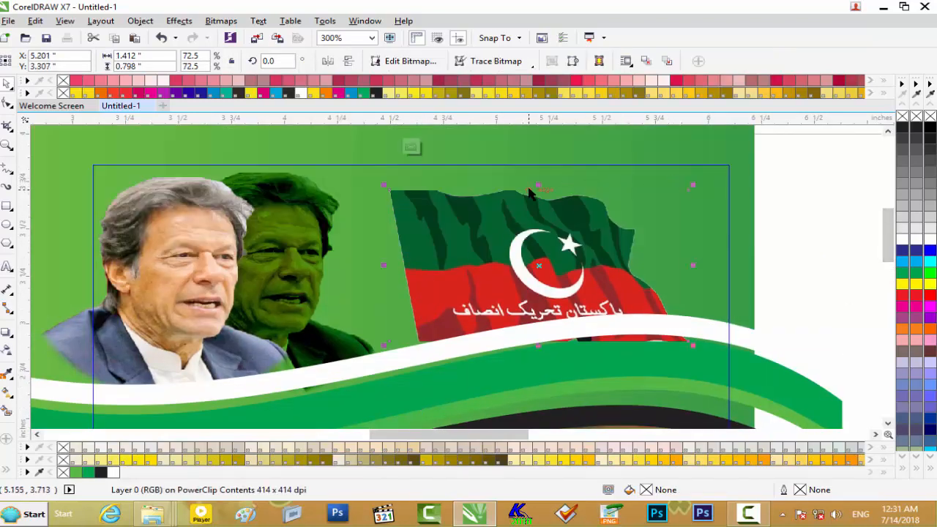
drag(538, 185, 538, 173)
drag(696, 258, 719, 259)
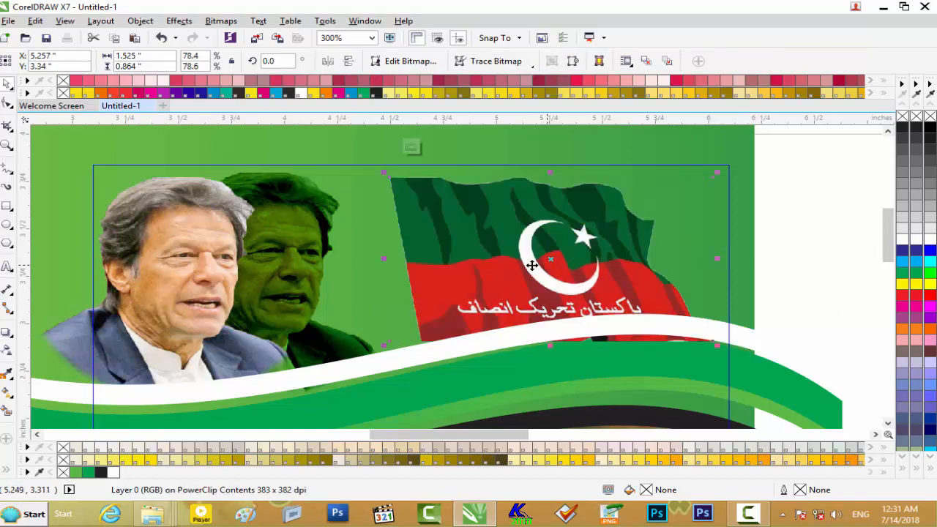
drag(443, 247, 444, 252)
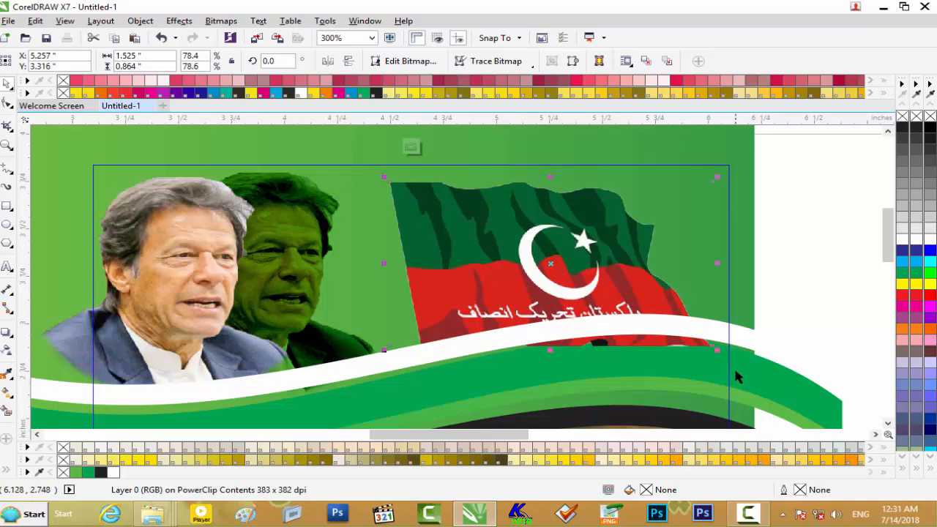
Bring the solid green wave band forward so it covers the flag's bottom edge
scroll(734, 372, up, 2)
click(751, 332)
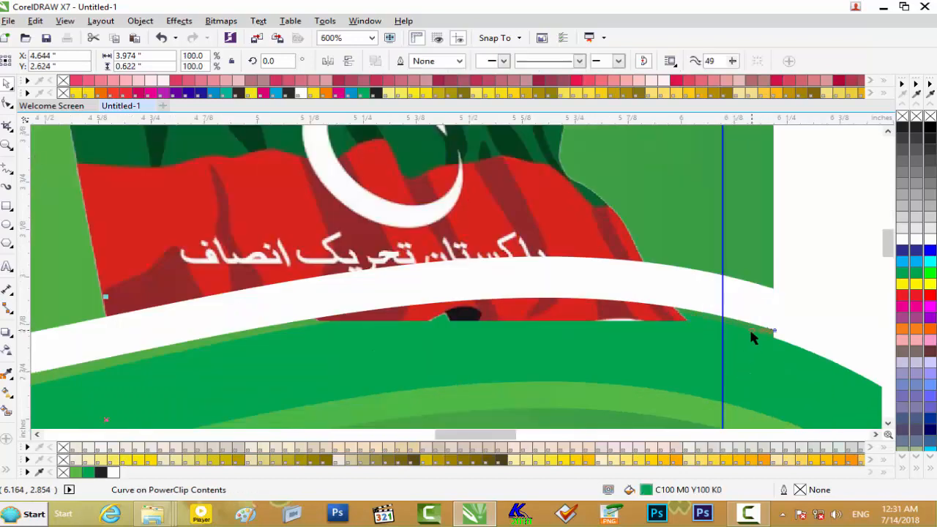
key(ctrl+Page_Down)
key(ctrl+Page_Up)
key(ctrl+Page_Up)
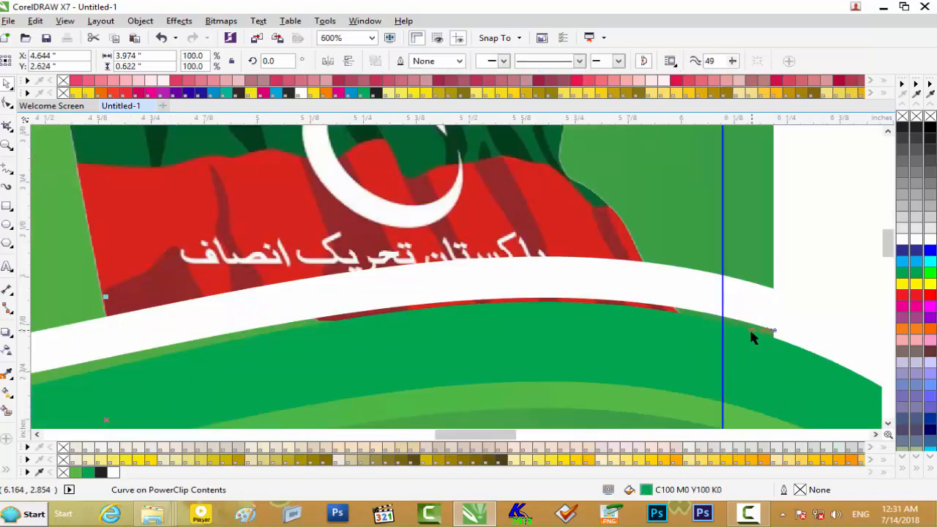
scroll(553, 267, down, 2)
scroll(553, 276, up, 1)
scroll(553, 276, down, 1)
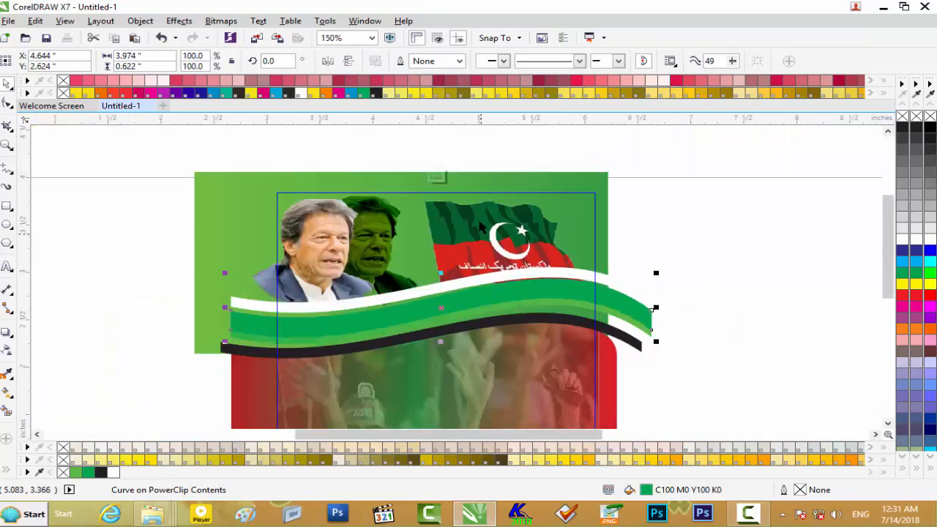
Widen the flag toward the duplicate portrait to about 1.58 in, keeping its right edge in place
click(488, 200)
drag(505, 196, 506, 191)
scroll(425, 218, down, 1)
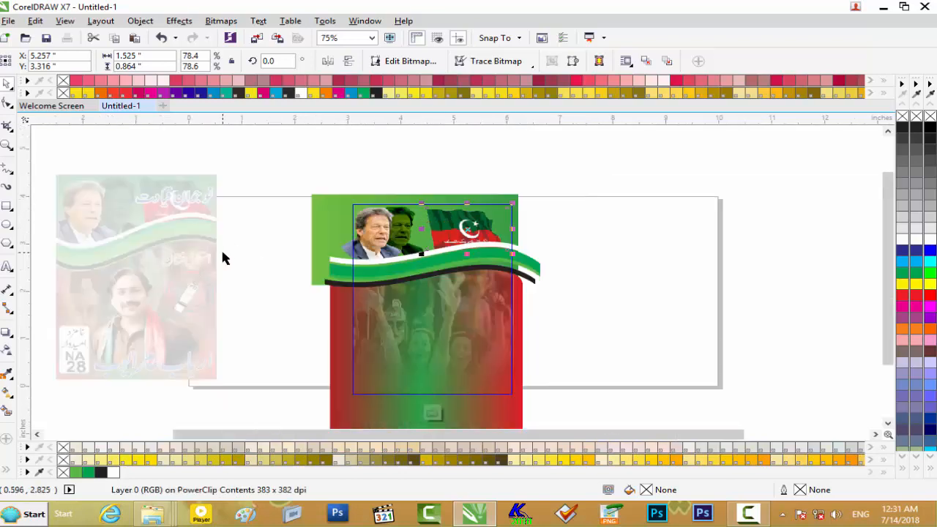
scroll(223, 252, up, 2)
drag(626, 206, 619, 211)
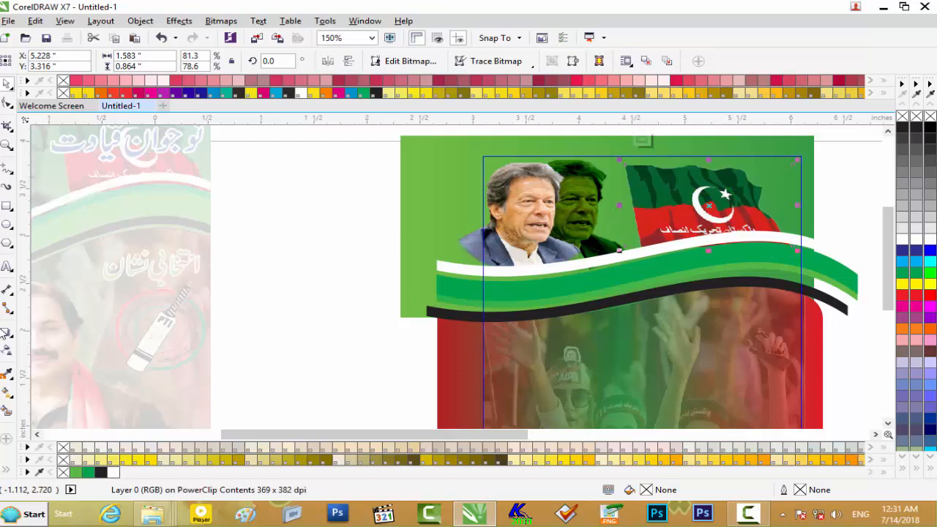
Apply a linear transparency across the flag from 31 at the left to 62 at the right, and finish editing the PowerClip
click(9, 352)
drag(624, 215, 765, 228)
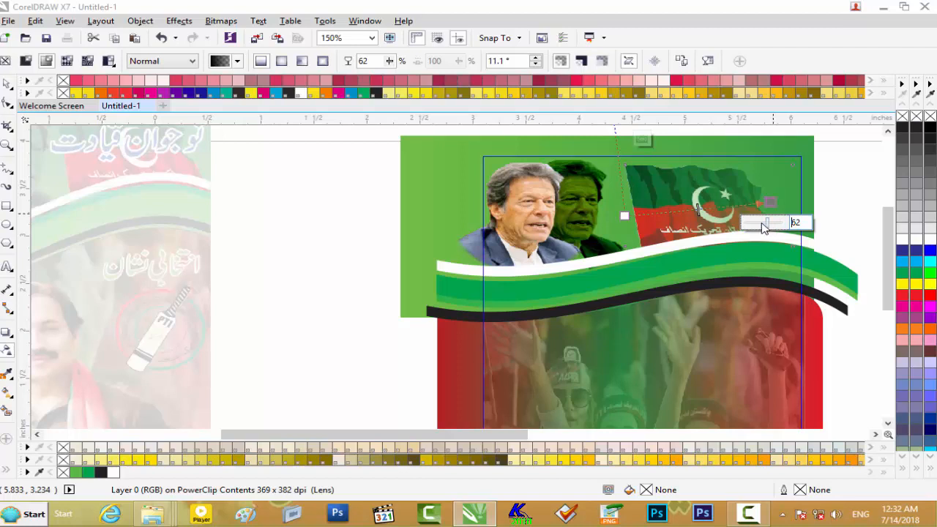
drag(606, 238, 613, 240)
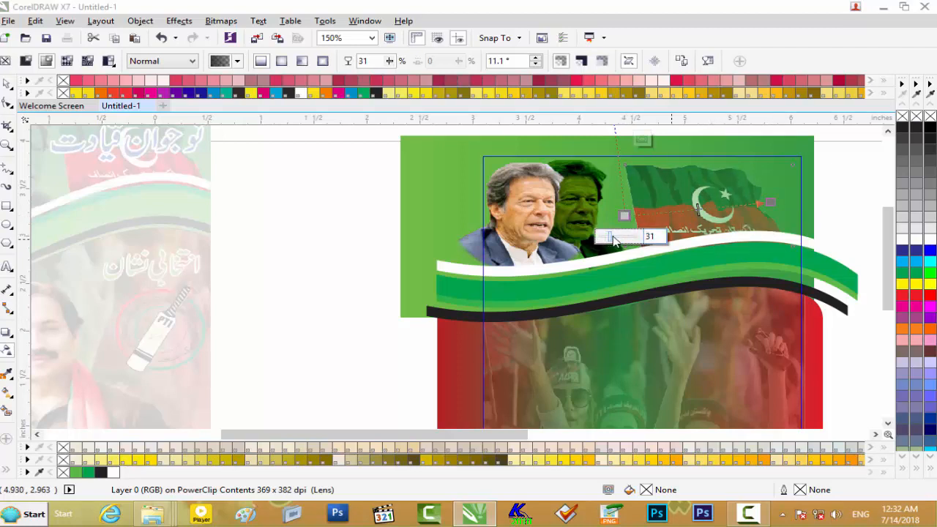
click(641, 139)
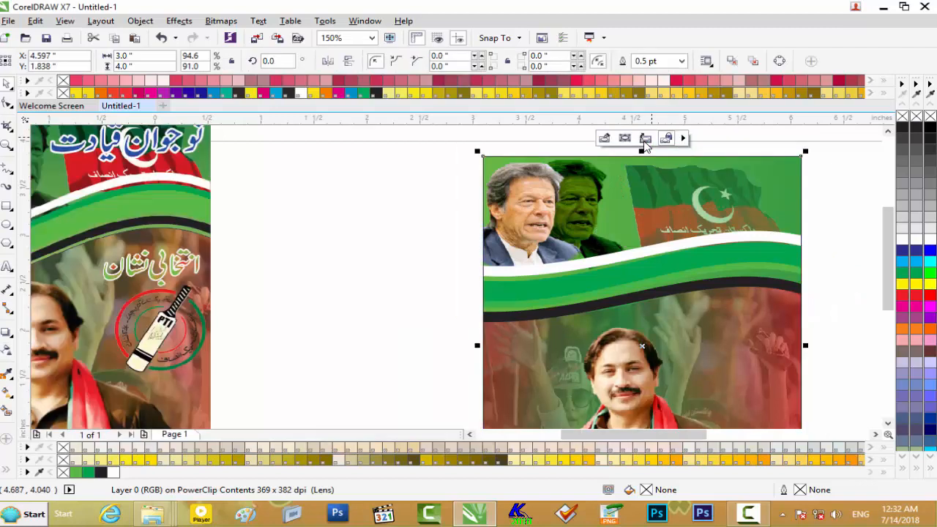
click(838, 213)
scroll(371, 217, down, 2)
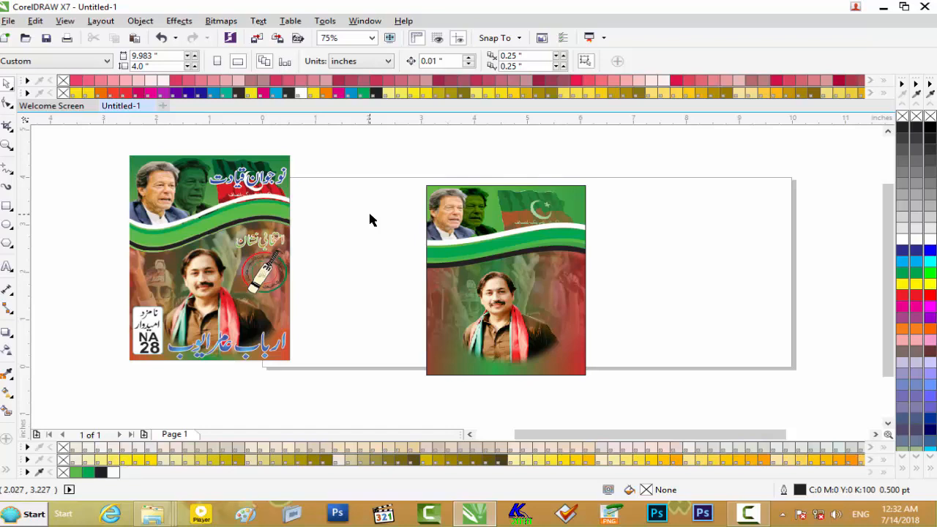
click(884, 7)
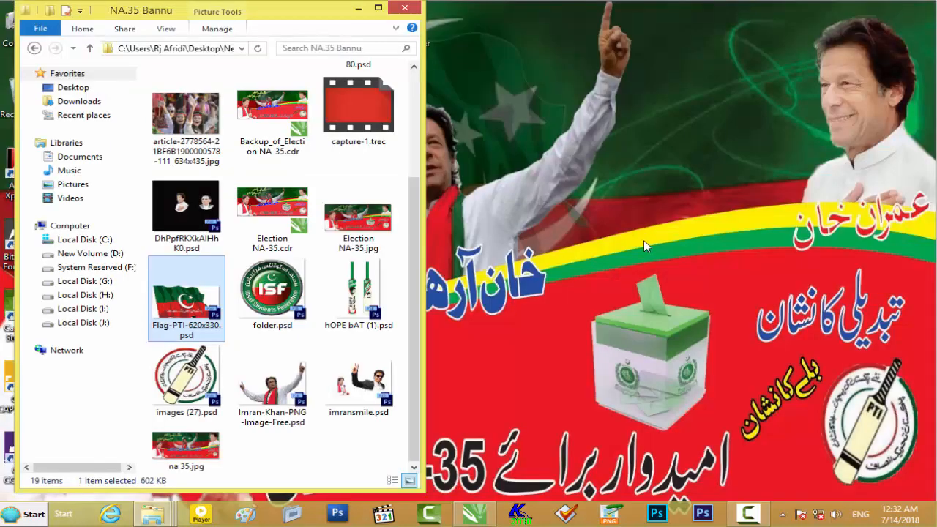
click(404, 8)
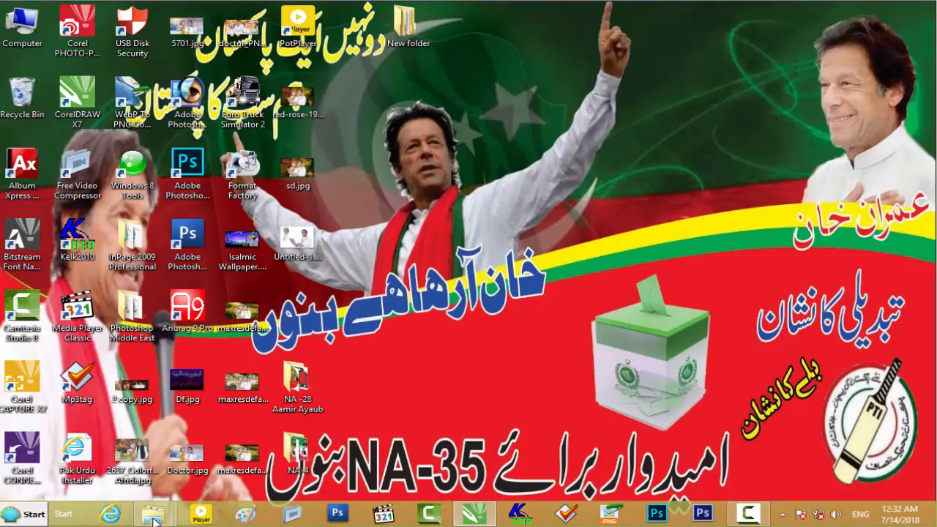
mouse_move(152, 515)
click(267, 433)
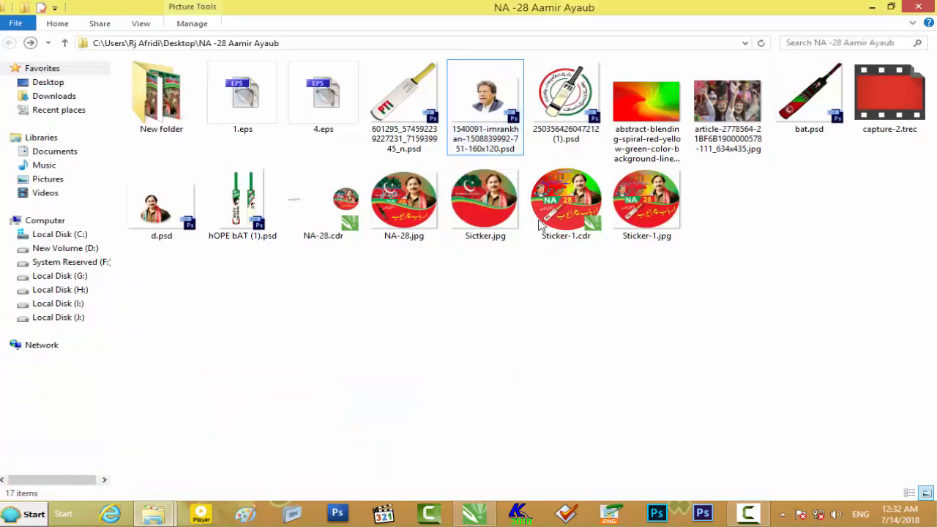
drag(568, 113, 560, 335)
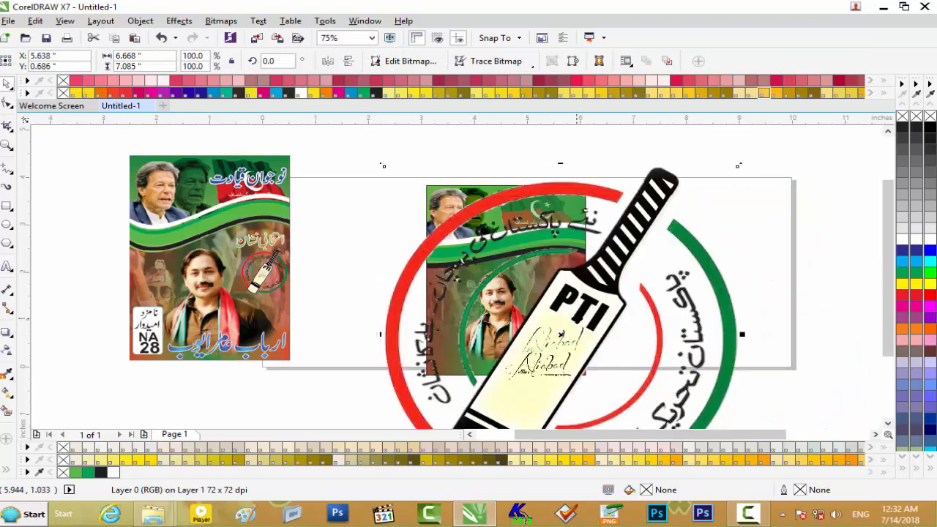
key(Delete)
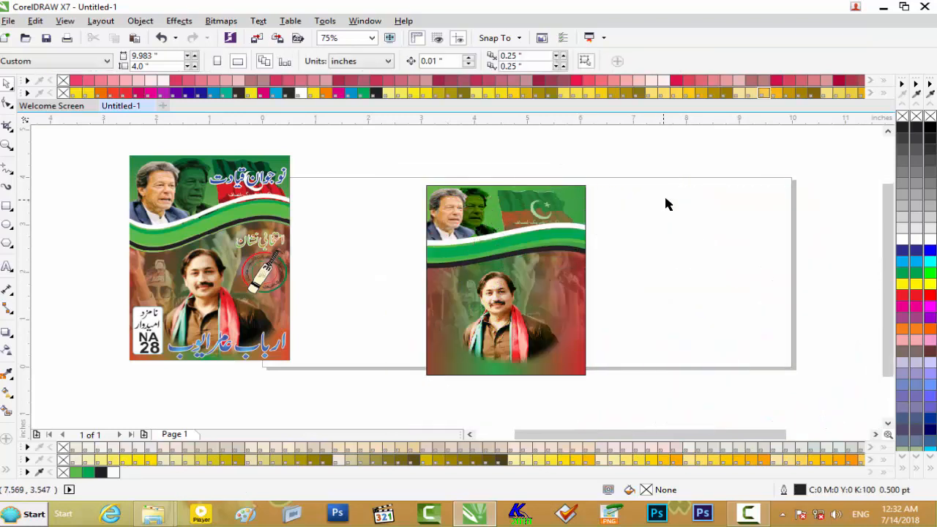
Import NA- 28.cdr from the New folder subfolder of the project folder and ungroup the imported poster
click(883, 7)
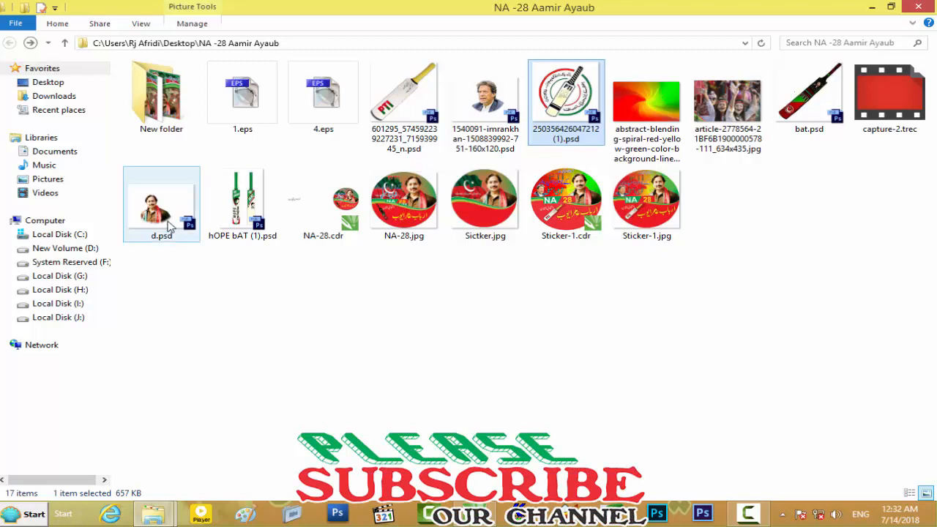
double_click(162, 106)
drag(167, 114, 175, 216)
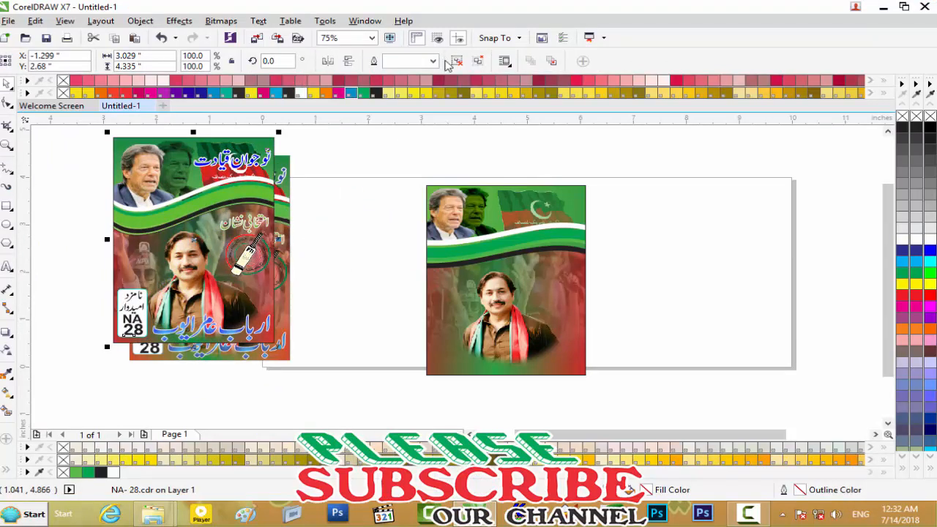
click(324, 206)
Move the imported poster's bat emblem beside the candidate's portrait on the new poster and enlarge it to about 0.915 in wide
click(247, 247)
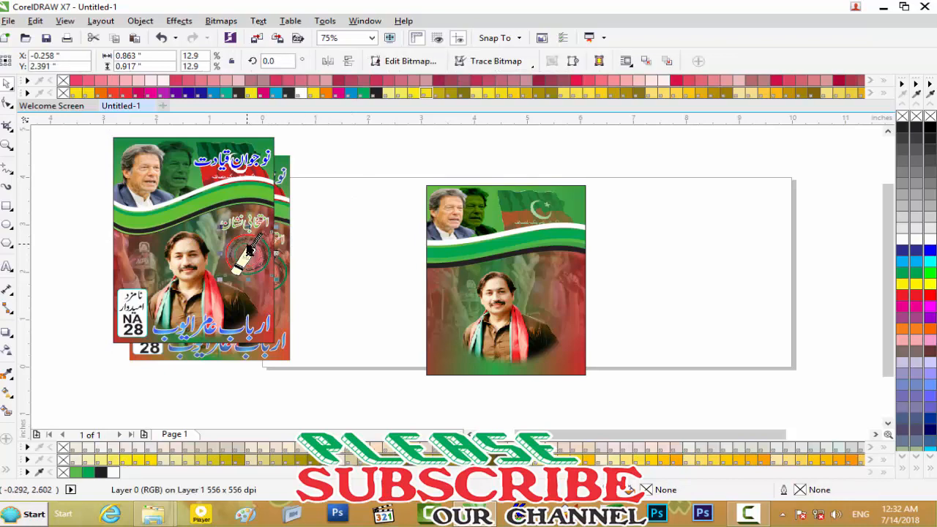
drag(249, 245, 540, 320)
scroll(560, 288, up, 2)
scroll(561, 279, up, 2)
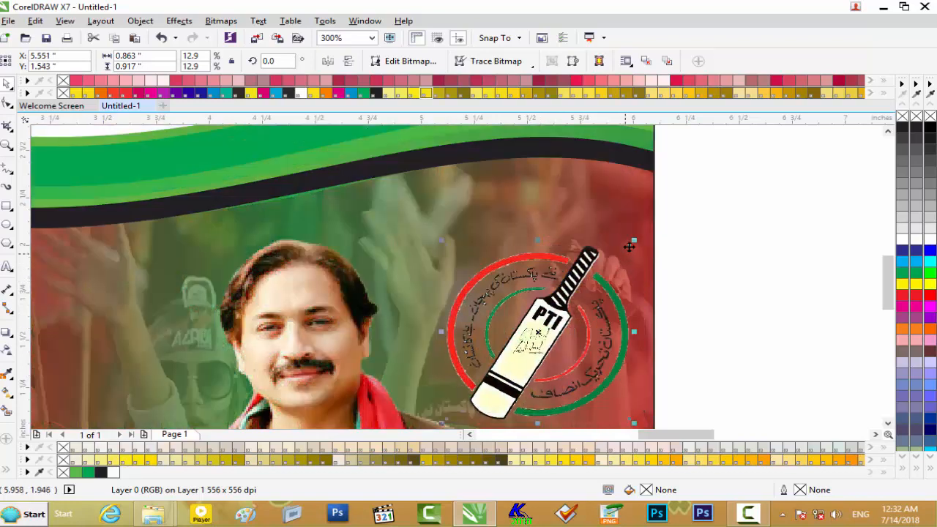
drag(633, 238, 645, 229)
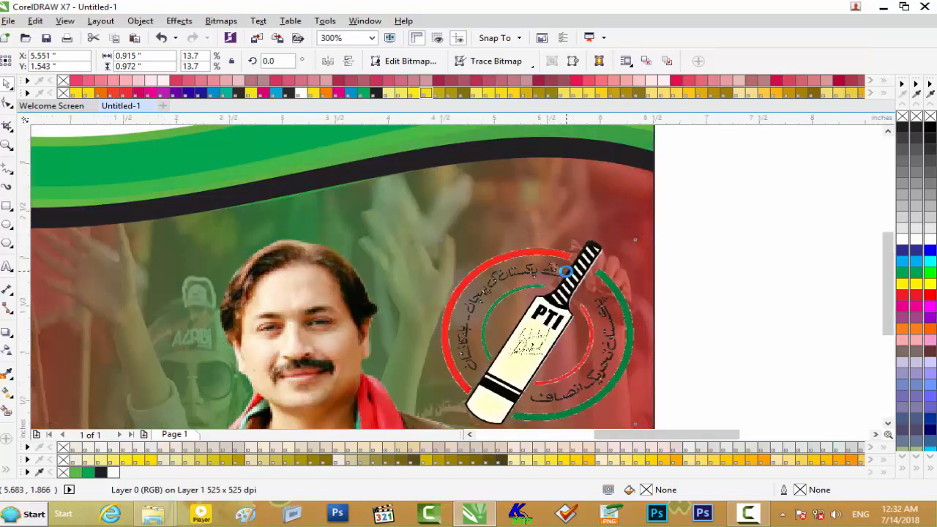
scroll(644, 233, down, 4)
click(667, 279)
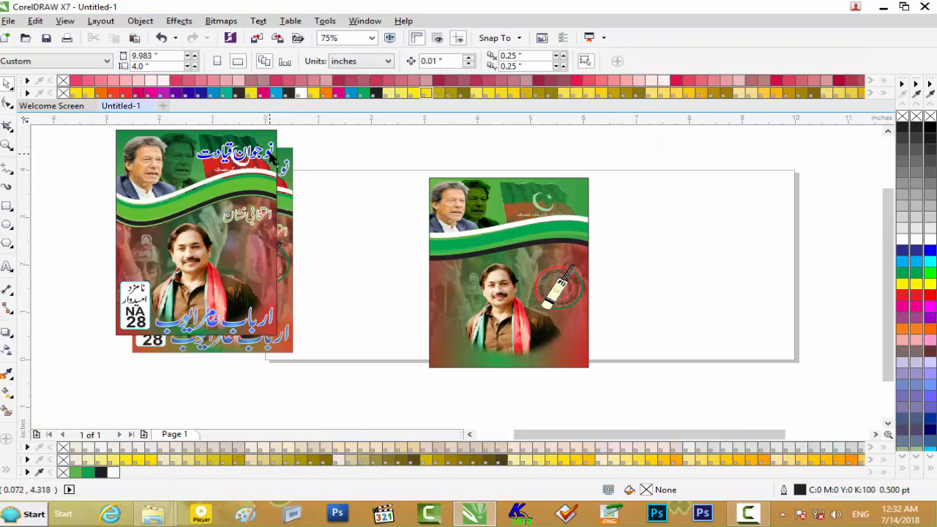
Delete the remaining pieces of the imported poster, keeping the reference poster image behind them
drag(287, 128, 81, 341)
drag(133, 232, 72, 248)
key(Delete)
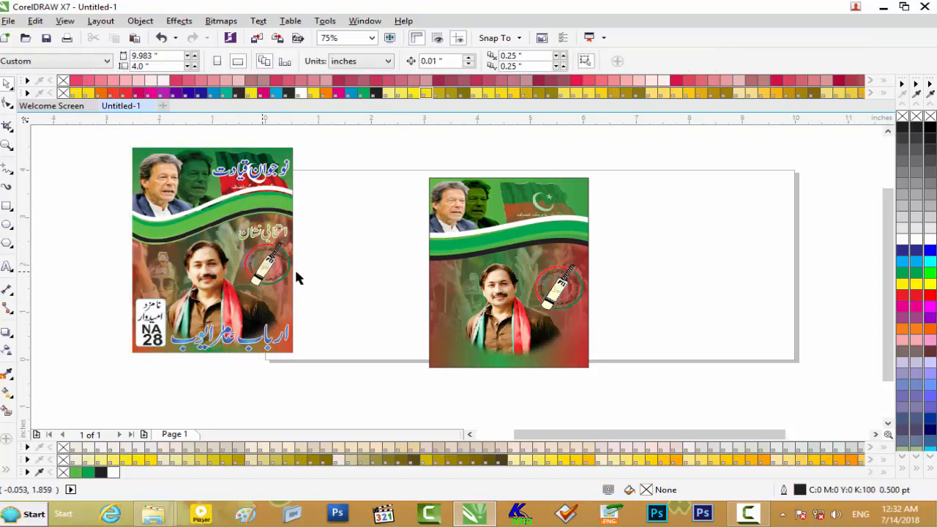
Import the Urdu text file 1.eps from the NA -28 project folder into the drawing
click(884, 7)
click(759, 168)
click(9, 43)
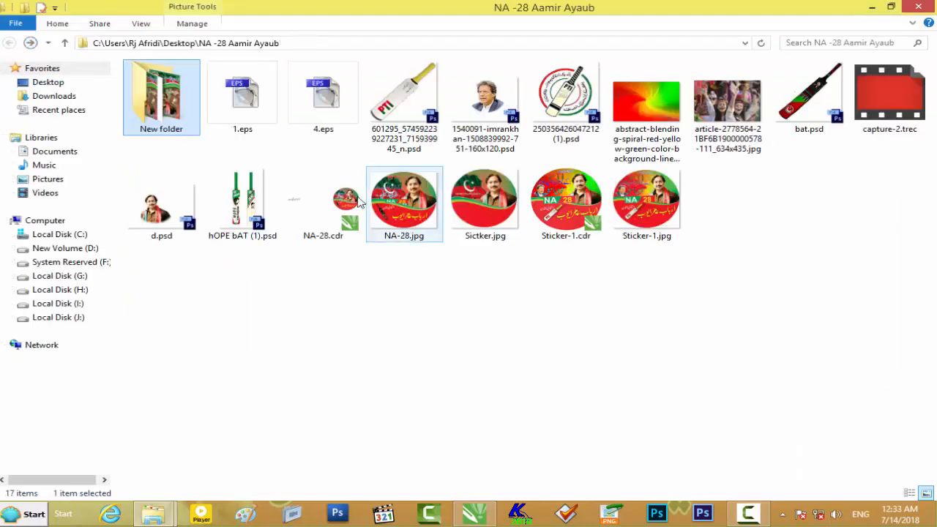
drag(236, 122, 727, 329)
click(425, 321)
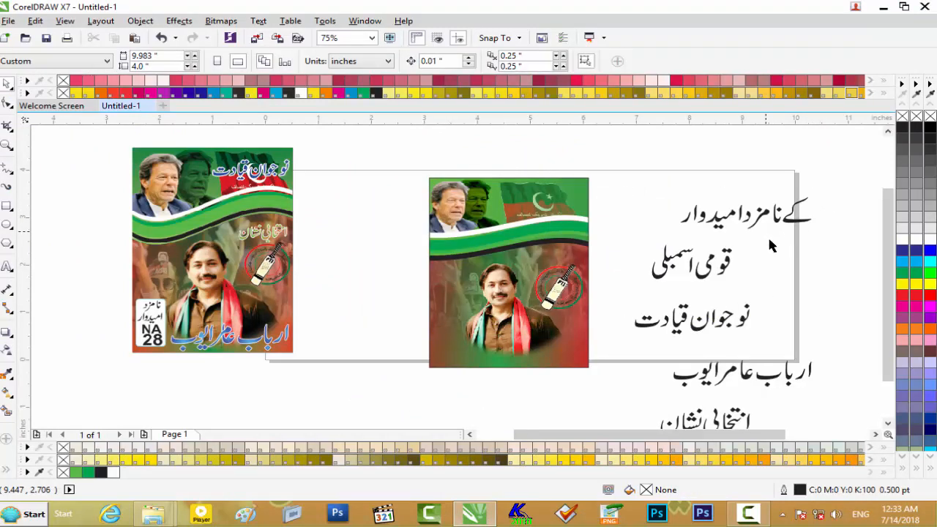
drag(887, 277, 885, 311)
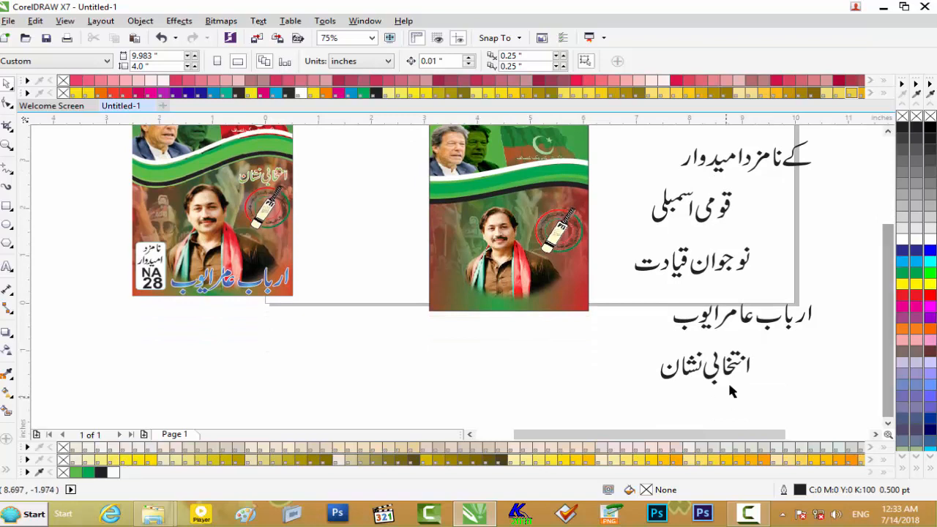
Ungroup the imported Urdu texts, group the phrase "انتخابی نشان", and move it above the bat emblem
click(683, 311)
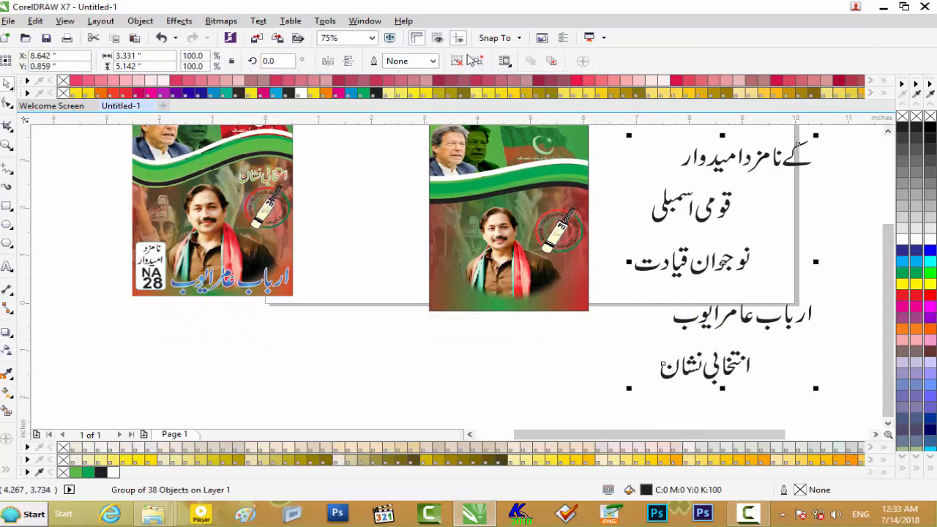
key(ctrl+u)
drag(814, 337, 644, 405)
key(ctrl+g)
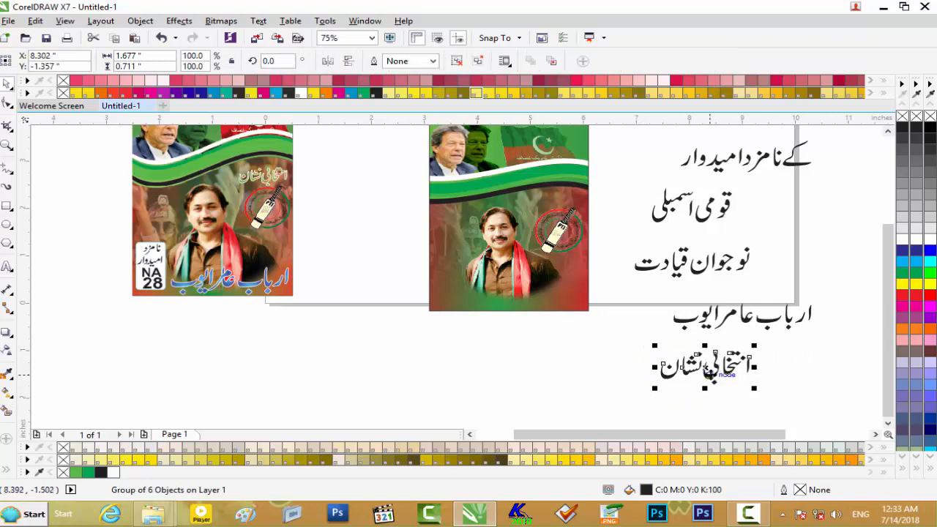
drag(711, 370, 563, 209)
scroll(563, 208, up, 2)
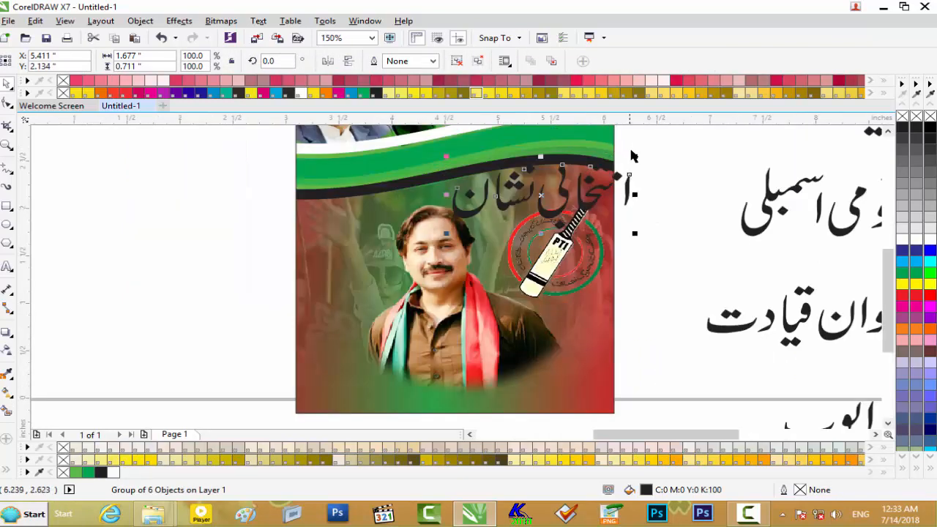
Scale the phrase "انتخابی نشان" to about 1.02 in wide, fit it between the black band and bat emblem, and fill it yellow
drag(635, 156, 599, 183)
scroll(599, 183, up, 1)
key(Up)
key(Up)
key(Up)
key(Up)
key(Up)
key(Up)
key(Up)
key(Up)
key(Up)
key(Up)
key(Up)
key(Right)
key(Down)
key(Right)
key(Right)
key(Right)
key(Right)
key(Right)
key(Right)
key(Right)
key(Right)
key(Right)
key(Right)
key(Right)
key(Right)
key(Right)
key(Right)
key(Right)
key(Right)
key(Right)
key(Right)
key(Right)
key(Up)
key(Up)
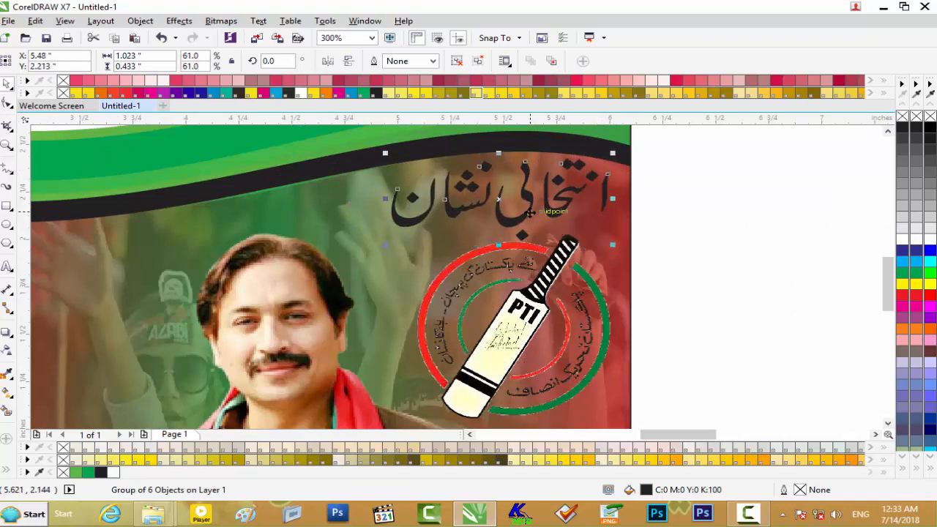
click(918, 287)
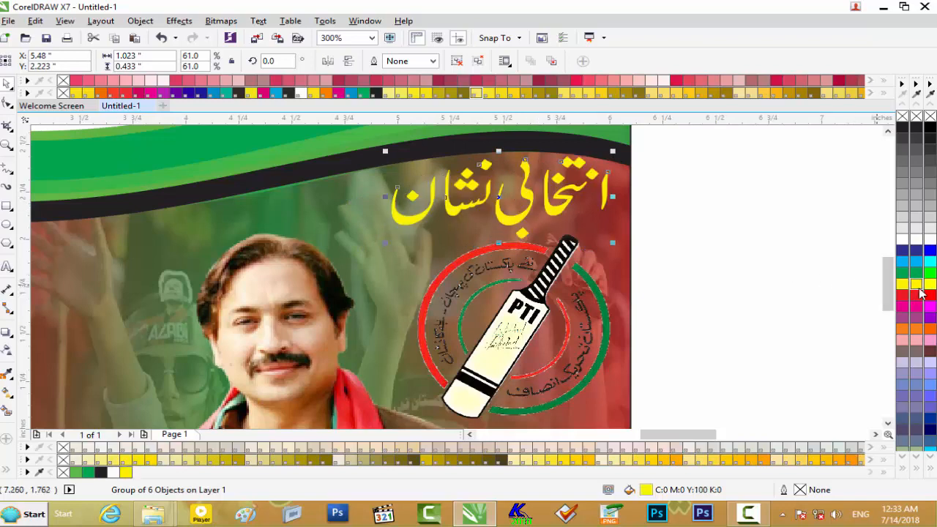
Try a 1.5 pt white outline with rounded corners and caps, behind the fill and scaling with the object, on the yellow phrase
key(F12)
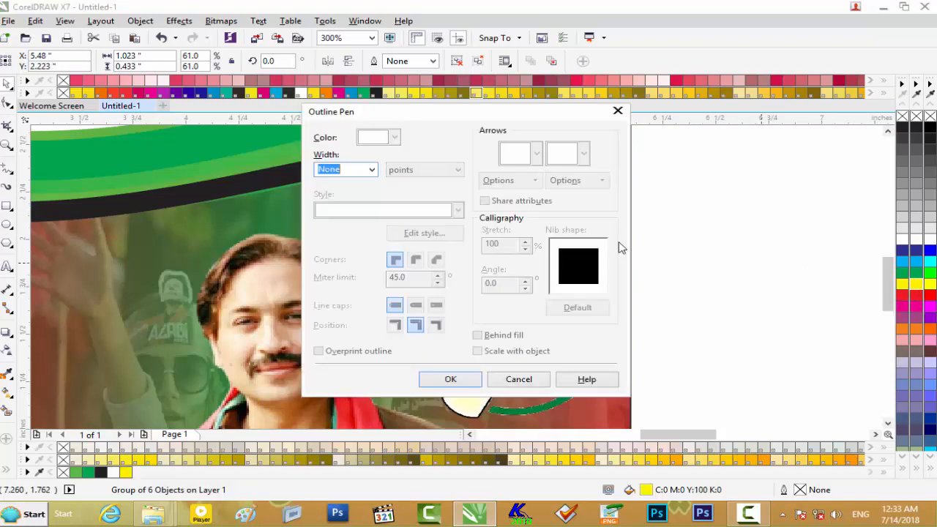
click(375, 170)
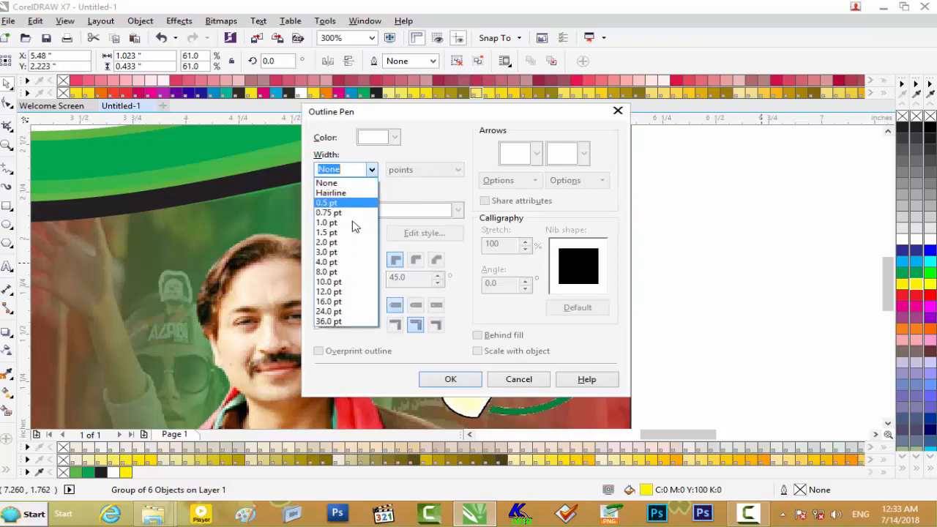
click(357, 215)
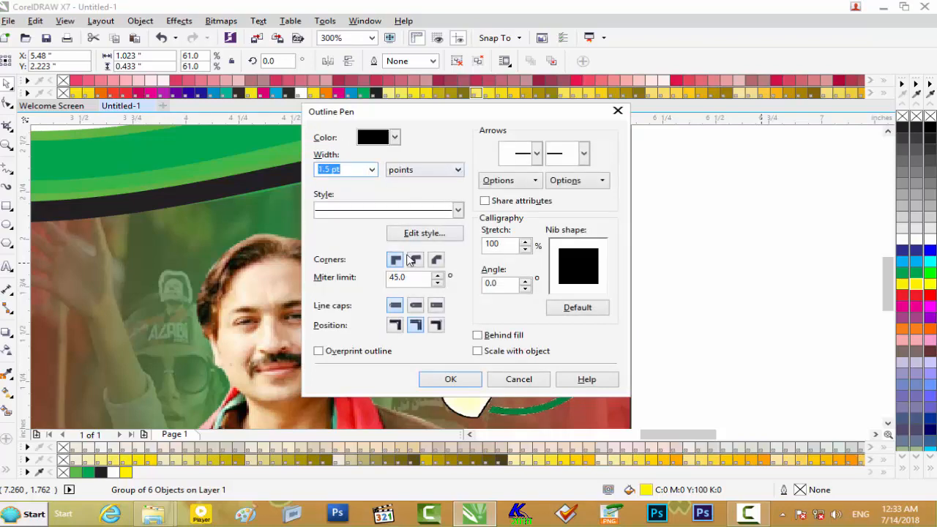
click(414, 259)
click(416, 306)
click(479, 335)
click(479, 350)
click(394, 137)
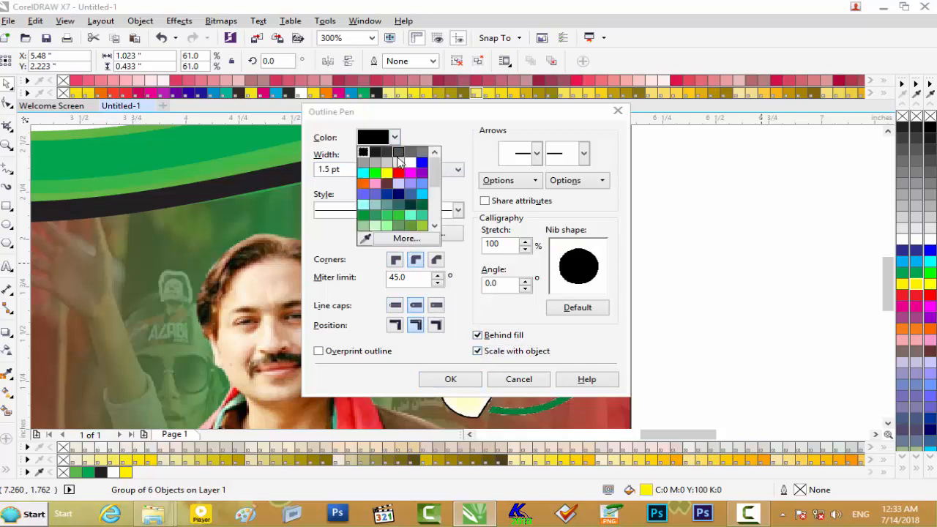
click(409, 163)
click(450, 379)
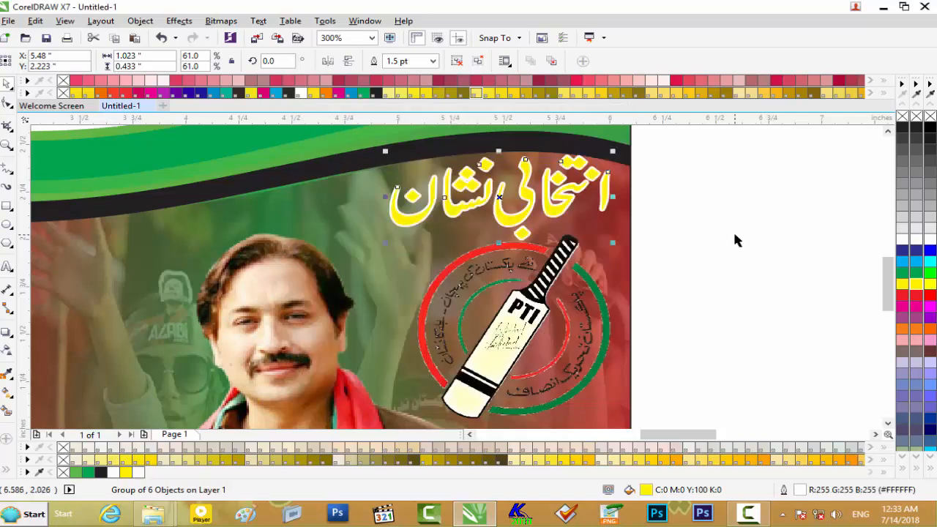
click(670, 236)
scroll(670, 240, down, 2)
scroll(538, 240, up, 1)
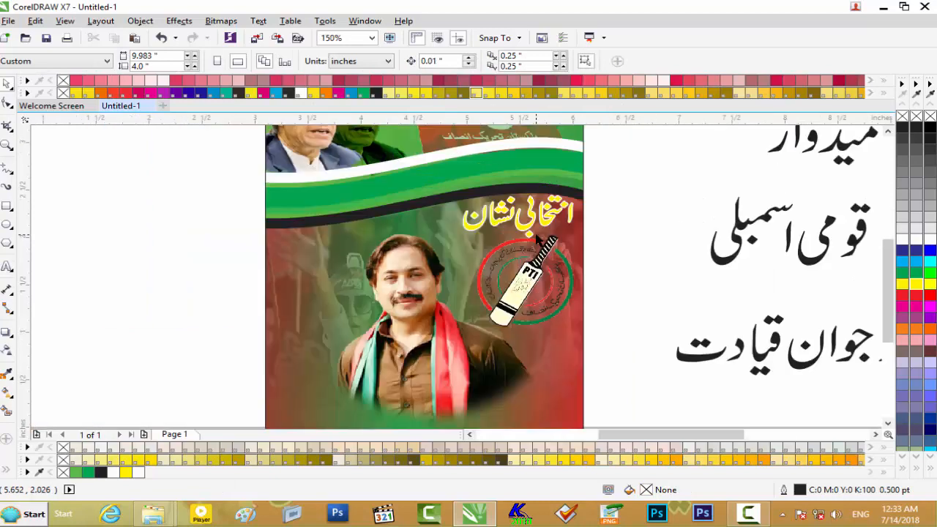
click(538, 233)
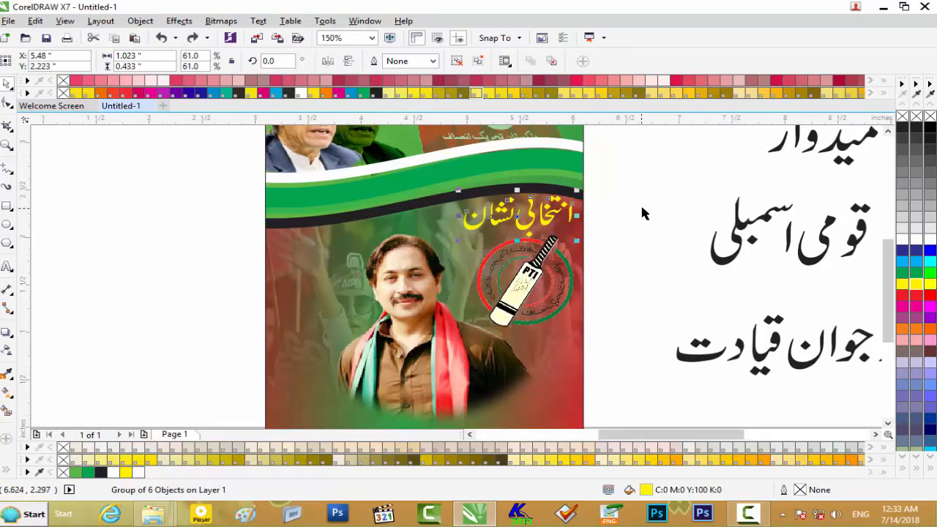
Group the letters of the candidate's name and move the group to the new poster's bottom edge
scroll(616, 218, down, 1)
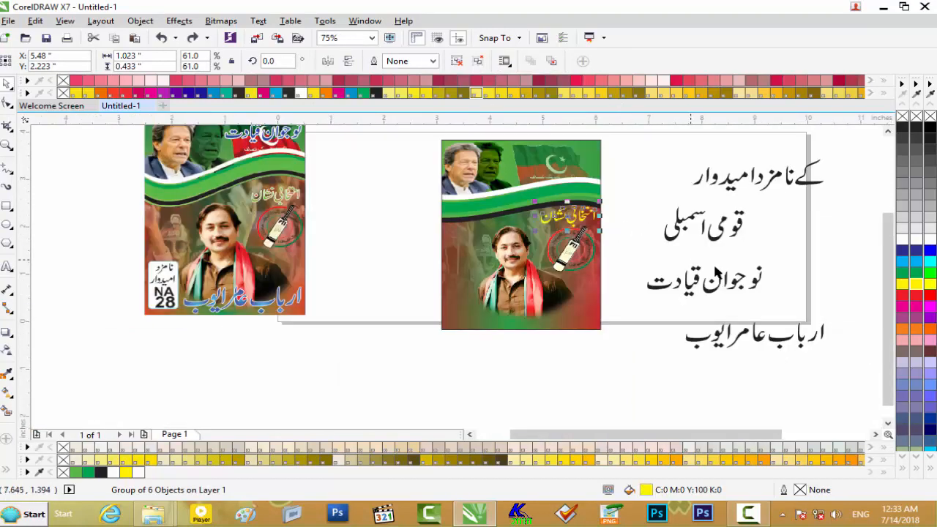
drag(669, 314, 849, 373)
key(ctrl+g)
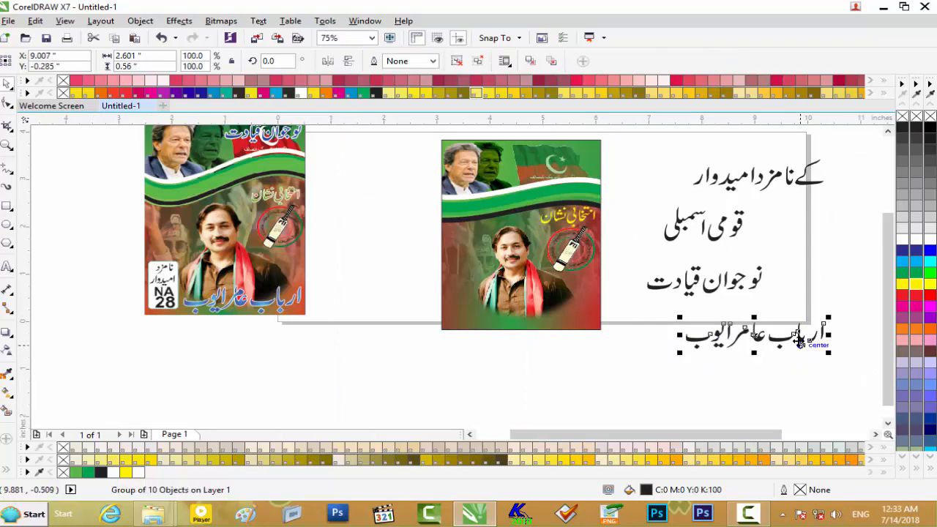
drag(754, 337, 534, 316)
scroll(534, 317, up, 1)
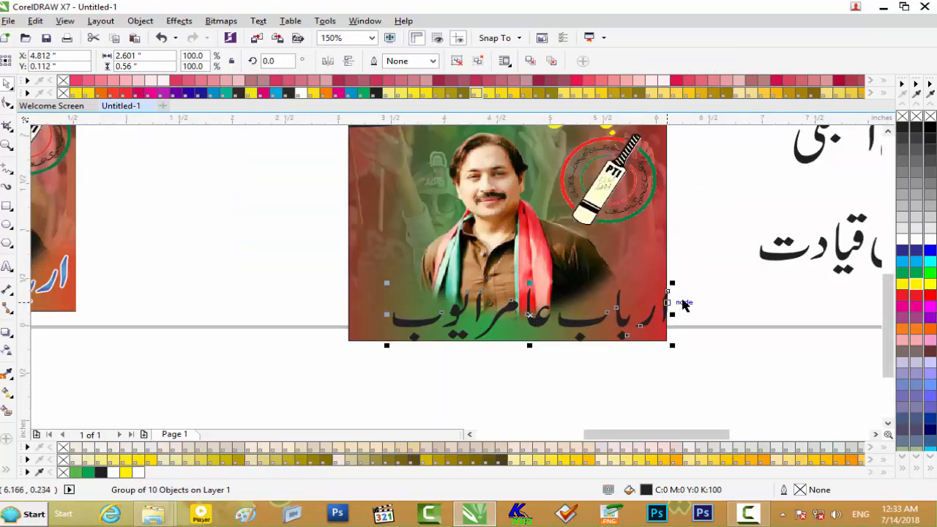
Scale the candidate's name to about 2.11 in wide and position it below the portrait, within the poster's side edges
drag(673, 286, 657, 288)
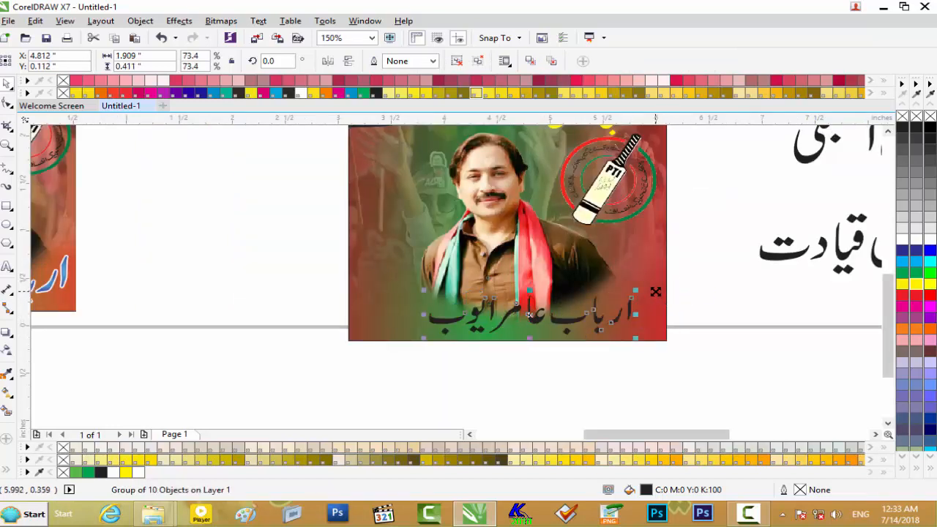
key(Left)
key(Left)
key(Left)
key(Left)
key(Left)
key(Left)
key(Left)
key(Left)
key(Left)
key(Left)
key(Left)
key(Left)
key(Left)
key(Left)
key(Left)
key(Left)
key(Left)
key(Down)
key(Down)
key(Down)
key(Down)
key(Down)
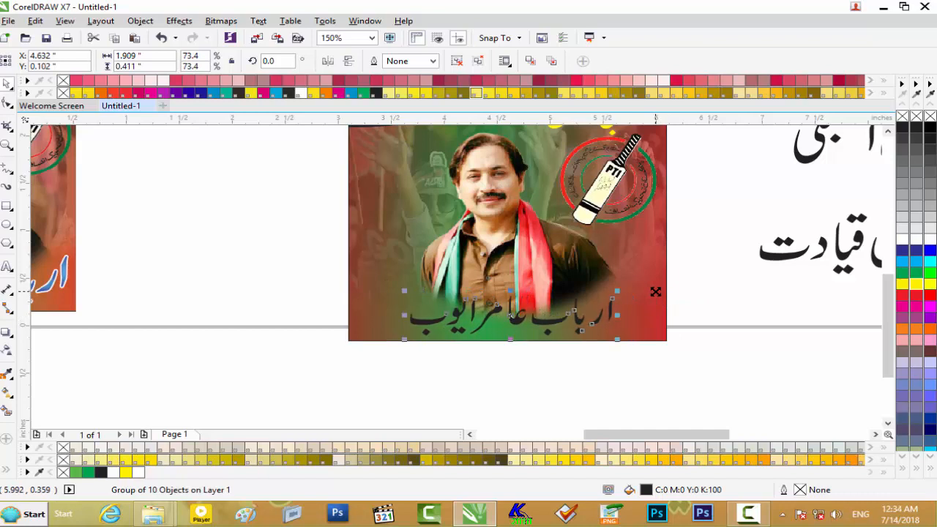
key(Up)
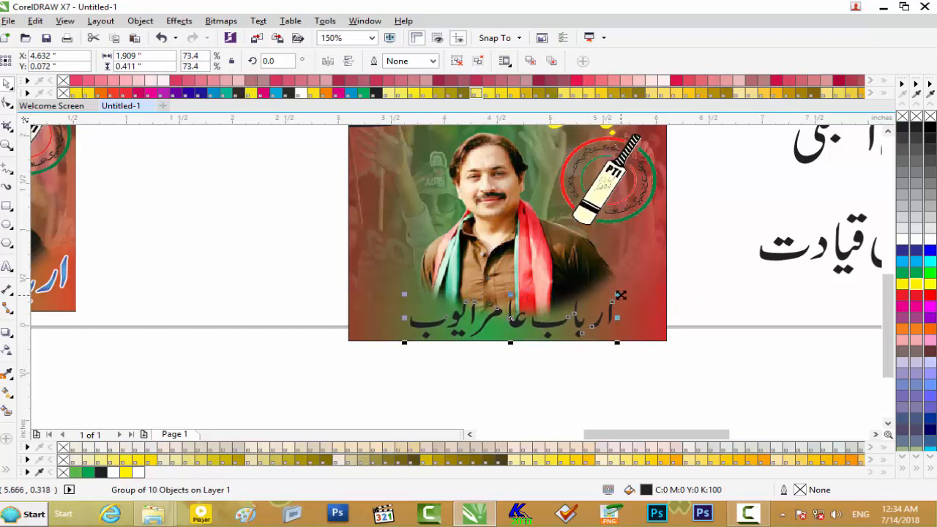
drag(622, 296, 630, 291)
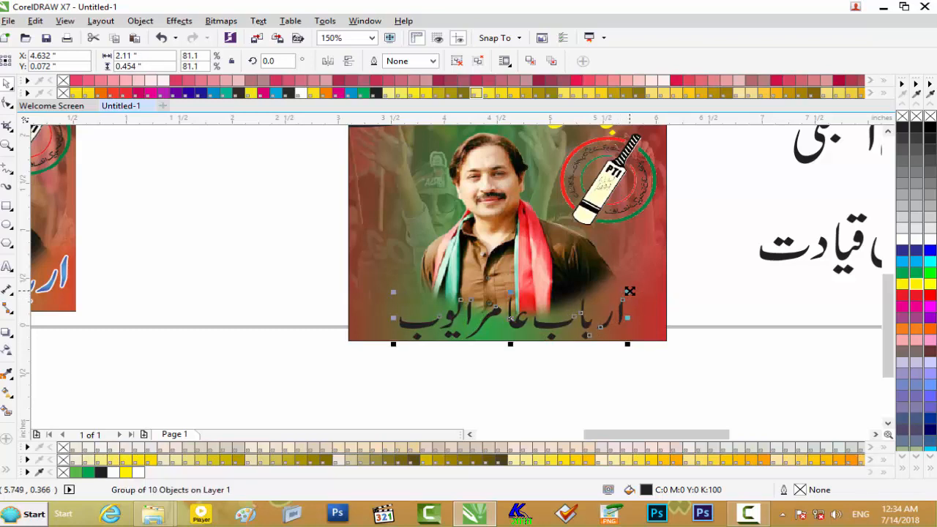
key(Up)
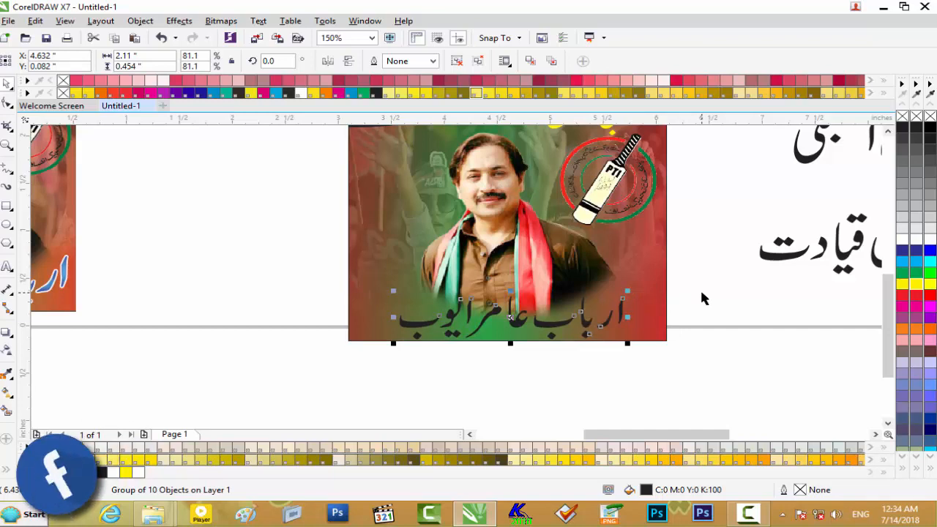
Give the candidate's name an elliptical fountain fill, with the outer colour sampled from the original poster's blue name (C78 M54 Y0 K0)
key(F11)
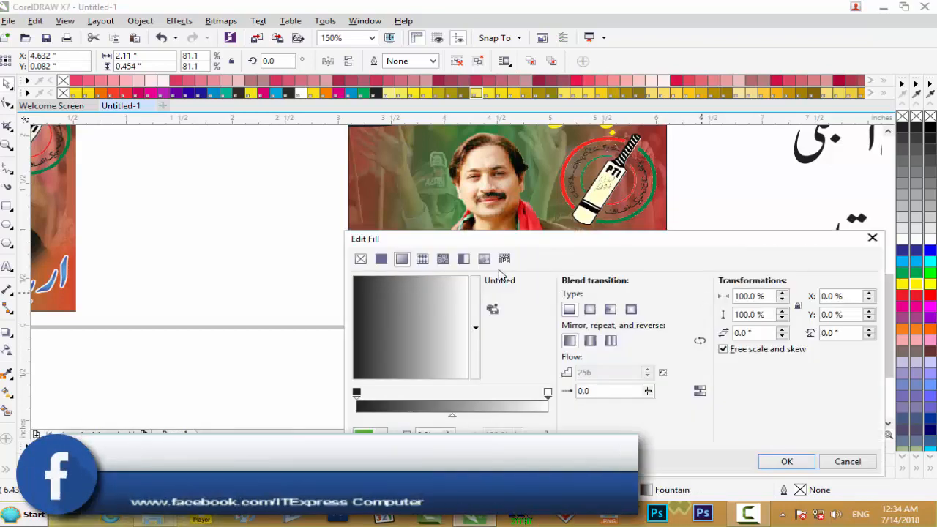
click(590, 310)
click(358, 393)
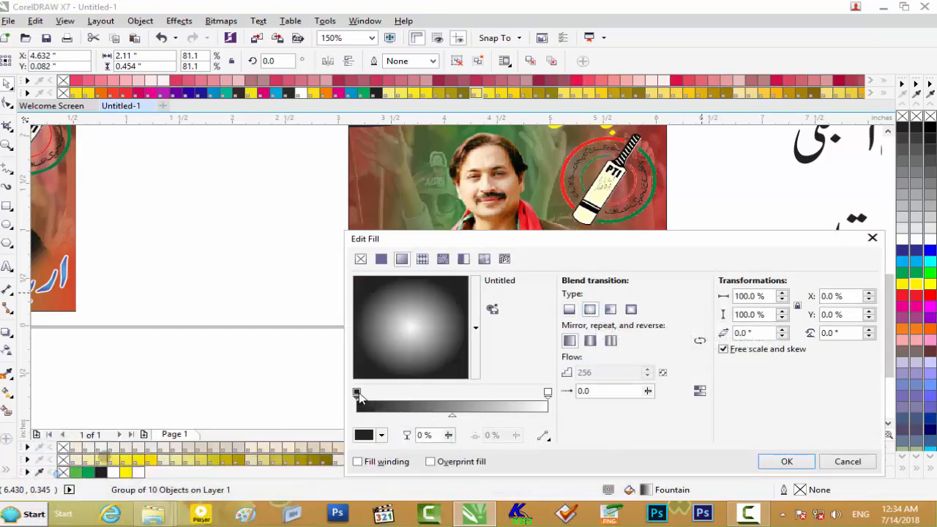
click(381, 435)
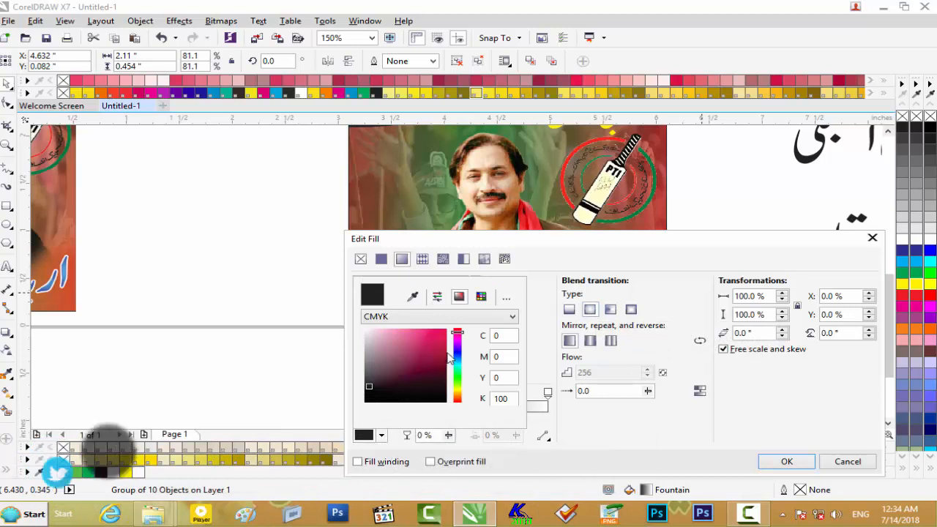
mouse_move(457, 333)
mouse_down()
mouse_move(461, 371)
mouse_move(461, 362)
mouse_up()
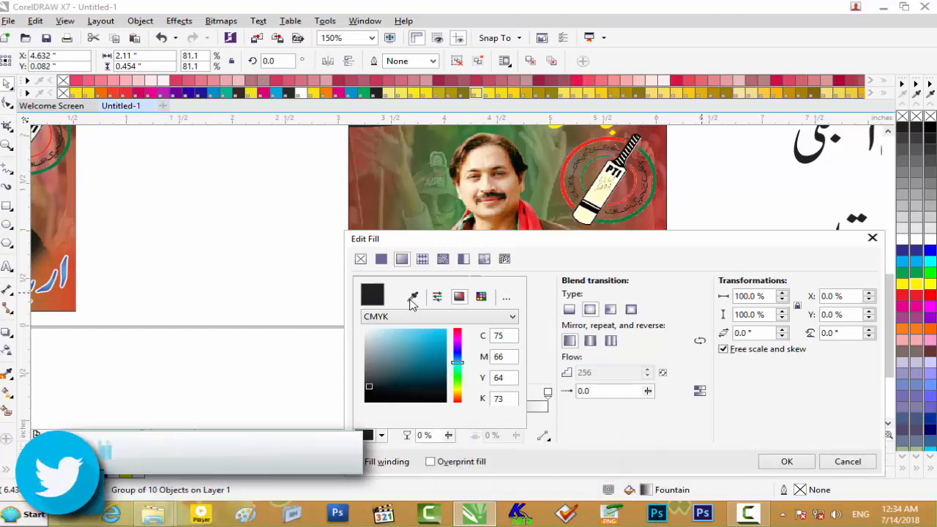
click(412, 295)
click(67, 270)
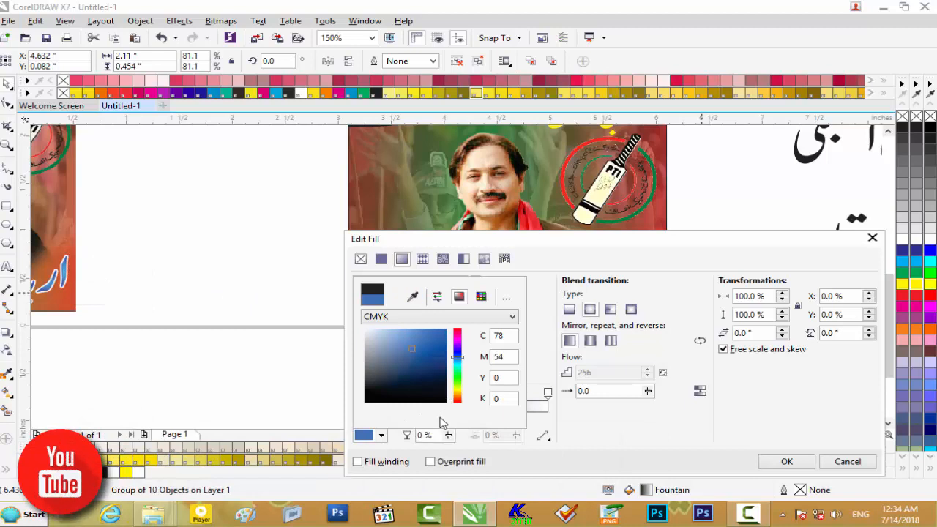
click(623, 430)
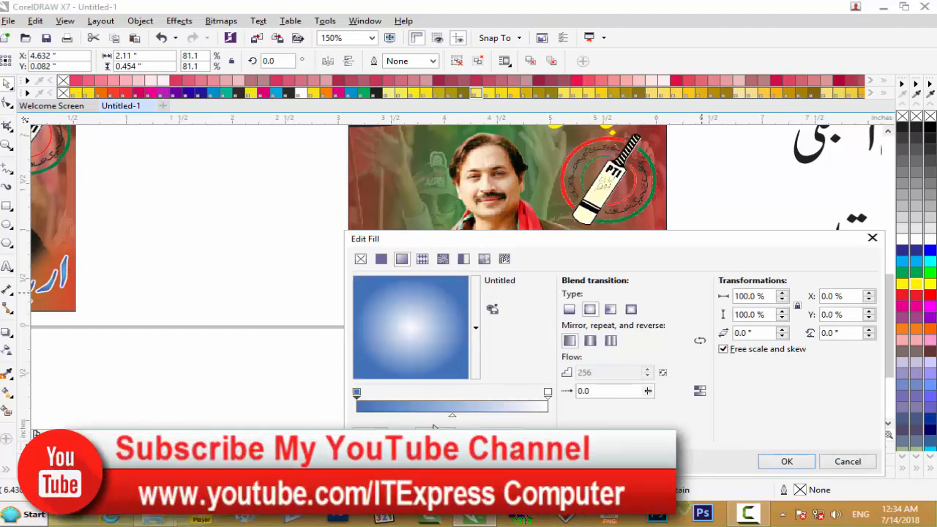
Sample the original name's lighter blue (C63 M17 Y0 K0) as the gradient's centre colour and apply the fill
click(548, 393)
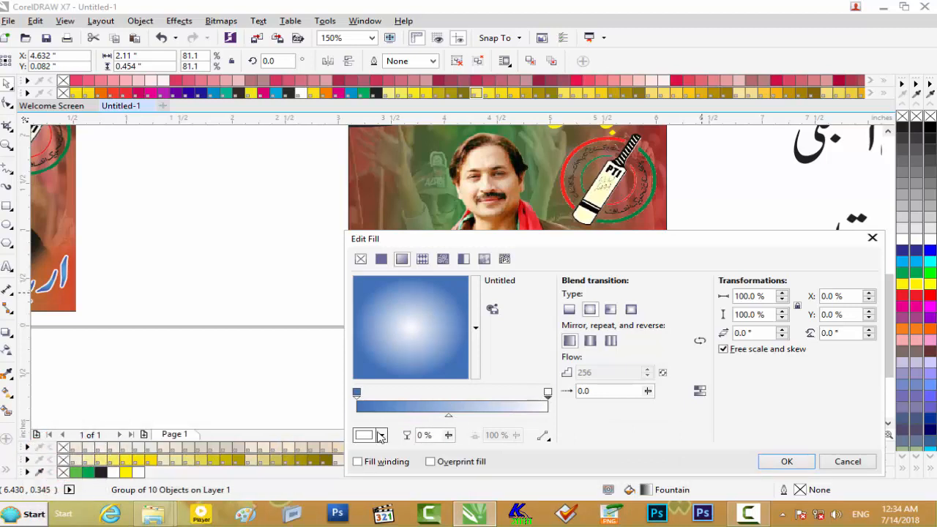
click(380, 436)
click(412, 296)
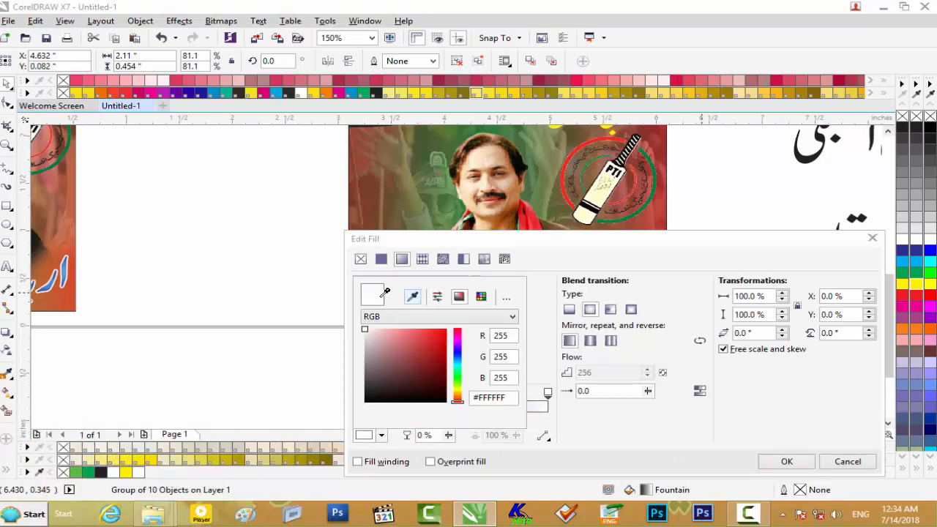
click(69, 269)
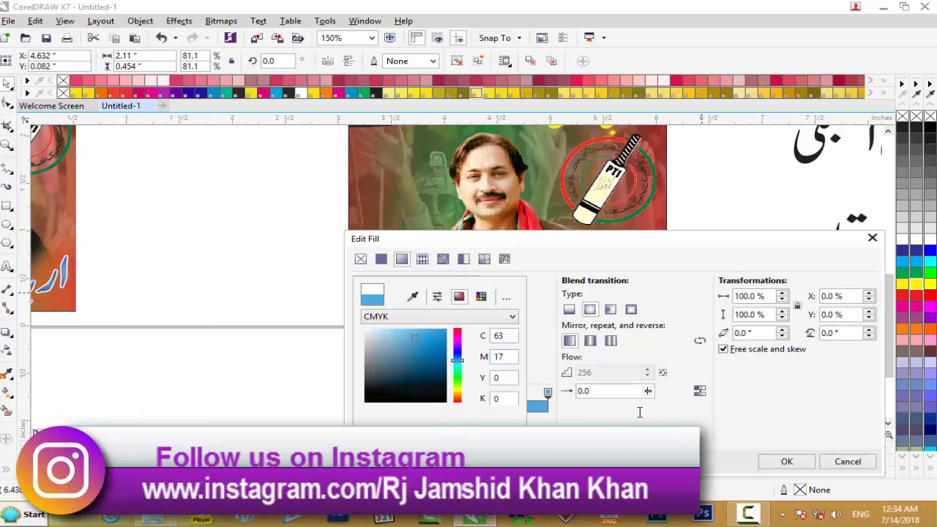
click(619, 252)
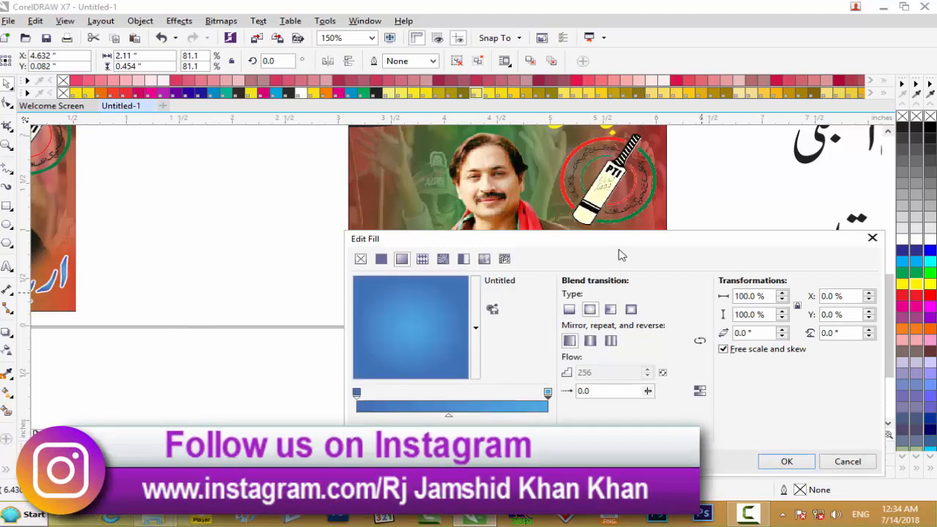
click(785, 462)
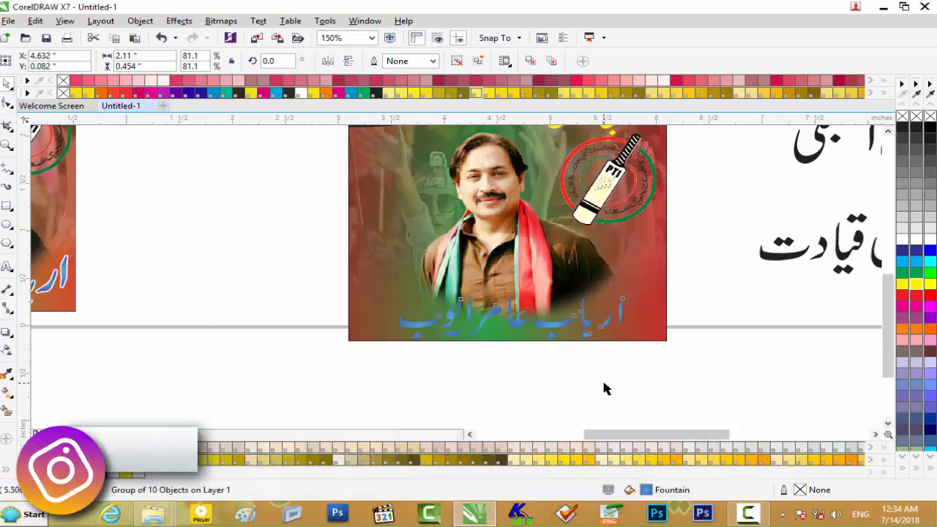
Give the candidate's name a 1.5 pt white outline with rounded corners and caps, behind the fill and scaling with the object
scroll(601, 378, up, 2)
key(F12)
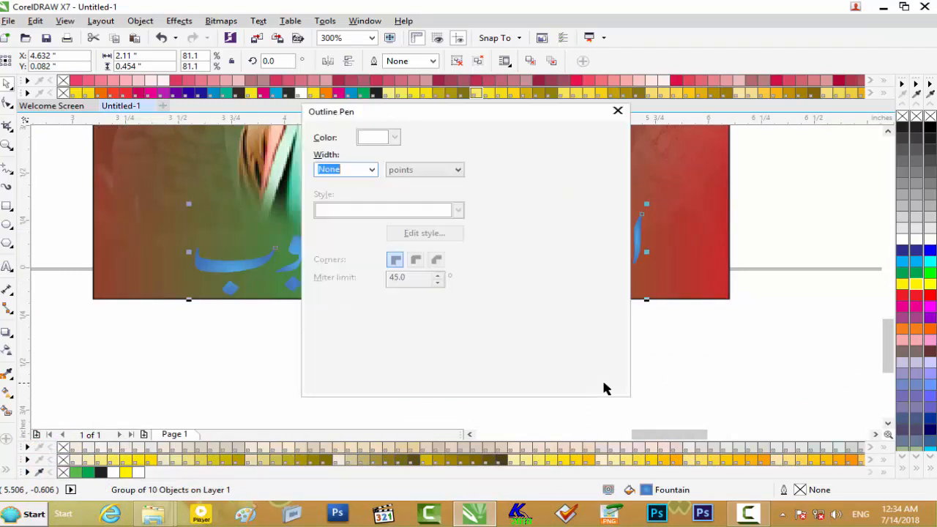
click(371, 169)
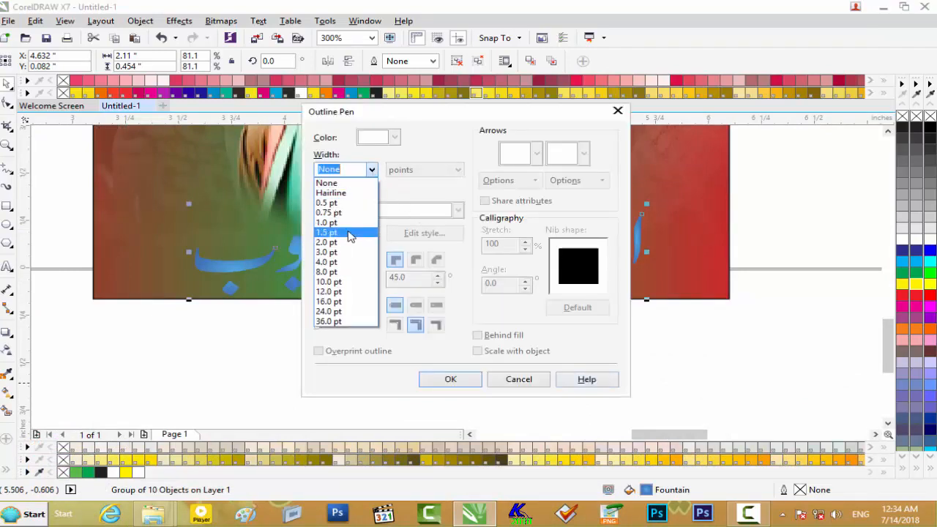
click(348, 232)
click(394, 137)
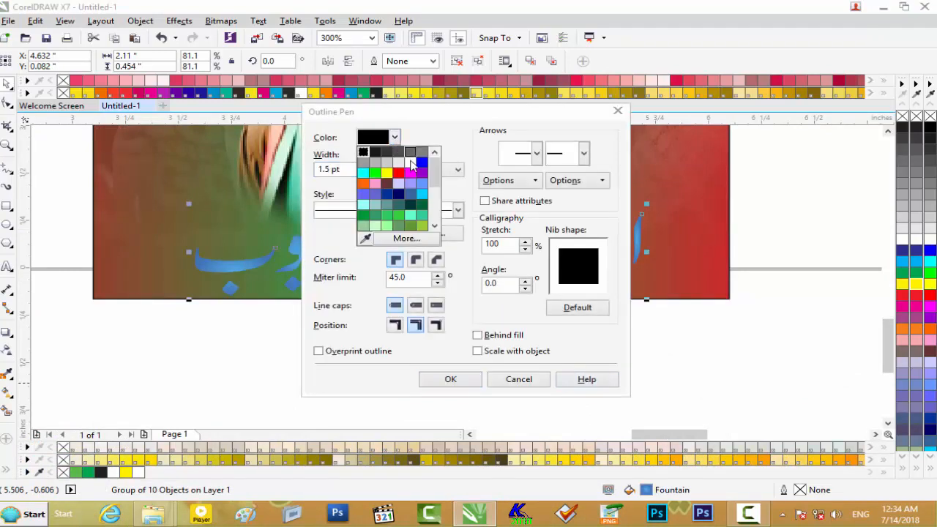
click(413, 194)
click(416, 260)
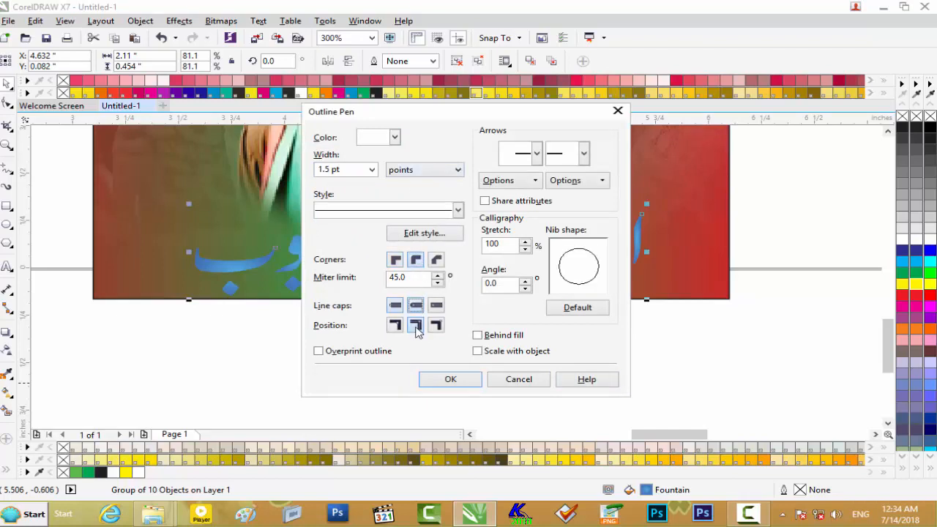
click(477, 334)
click(477, 350)
click(450, 379)
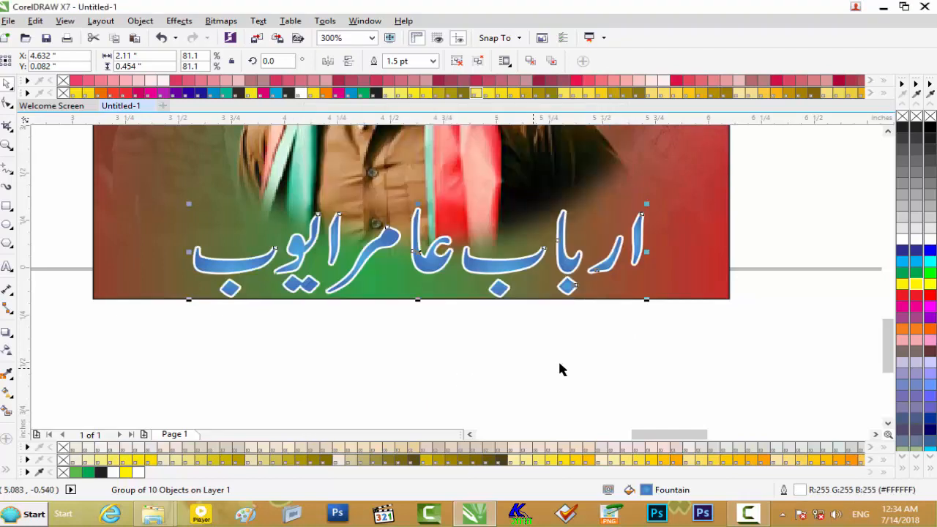
Group the letters of the phrase "نوجوان قیادت" and move the group onto the new poster
scroll(559, 370, down, 1)
scroll(445, 391, down, 1)
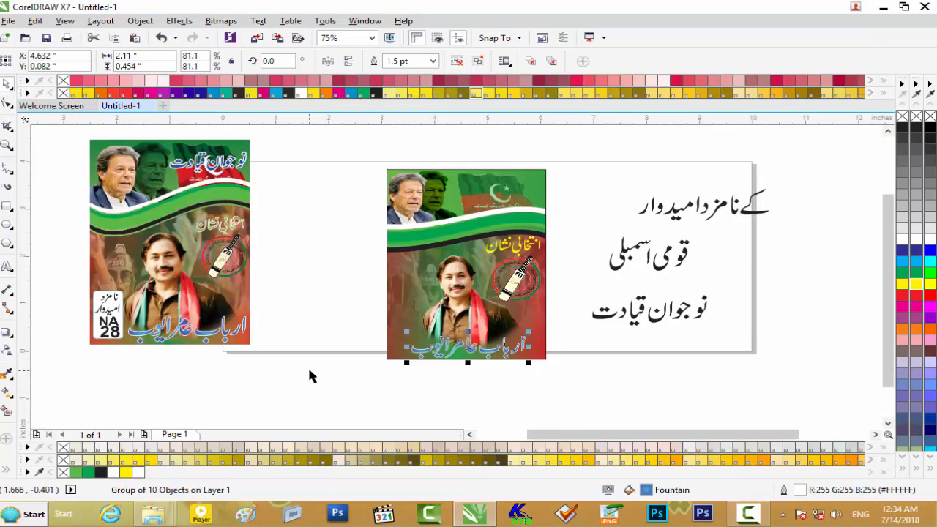
drag(751, 286, 571, 346)
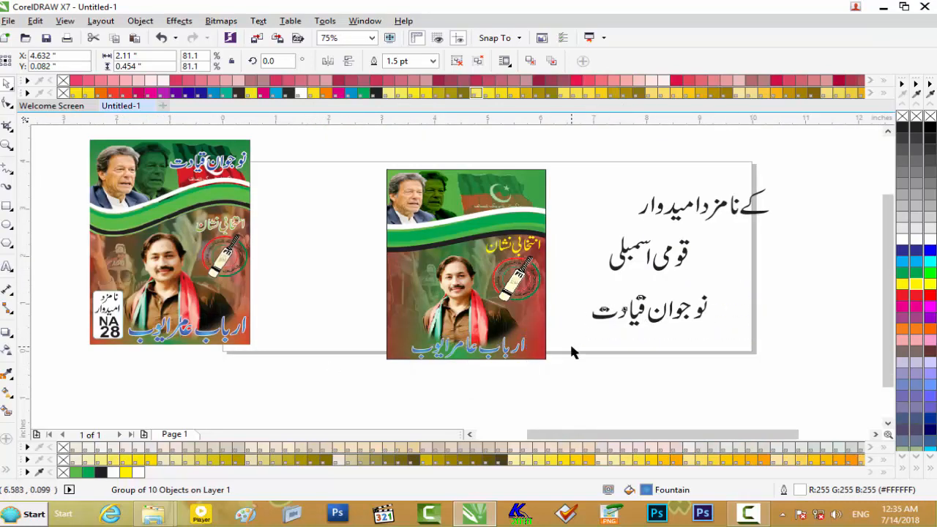
key(ctrl+g)
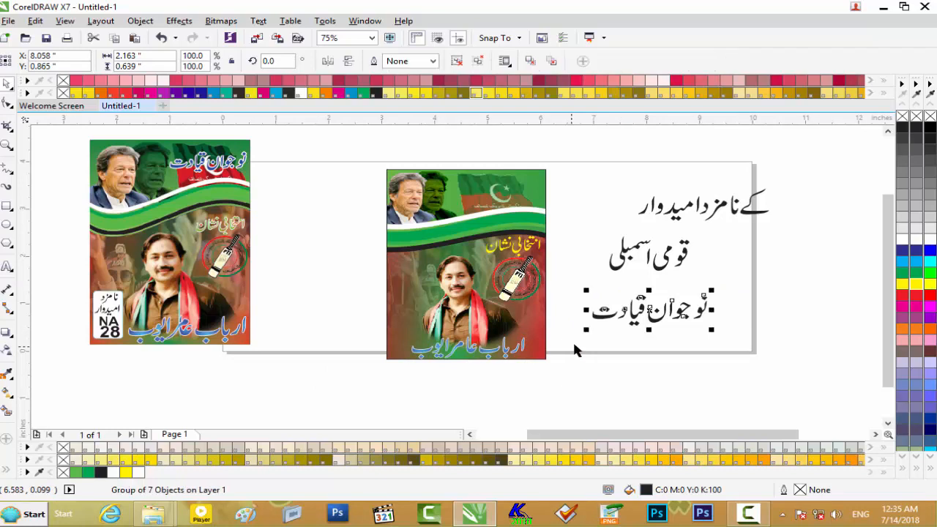
scroll(629, 318, up, 1)
drag(695, 312, 322, 128)
drag(321, 128, 443, 162)
scroll(553, 272, down, 2)
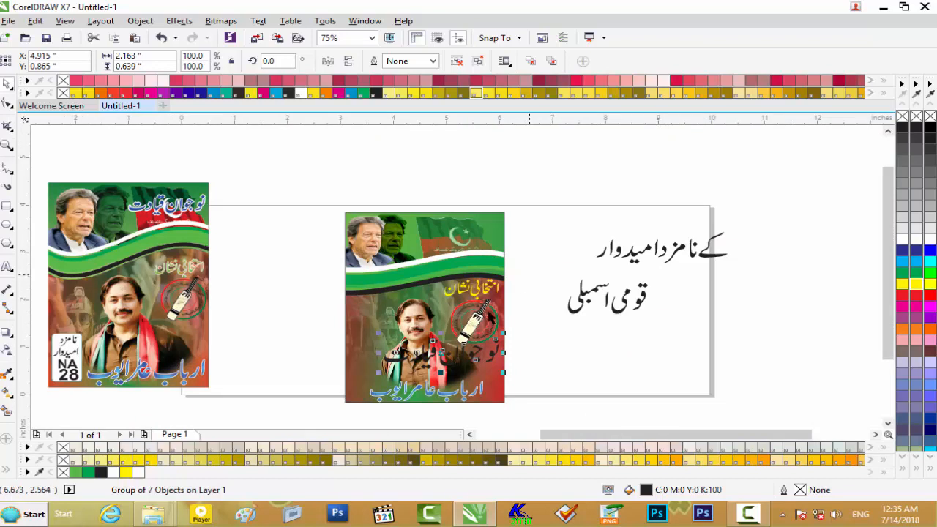
Move the phrase "نوجوان قیادت" up over the flag and scale it to about 1.71 in wide
drag(441, 352, 440, 225)
scroll(445, 224, up, 1)
drag(557, 192, 505, 208)
scroll(453, 211, up, 1)
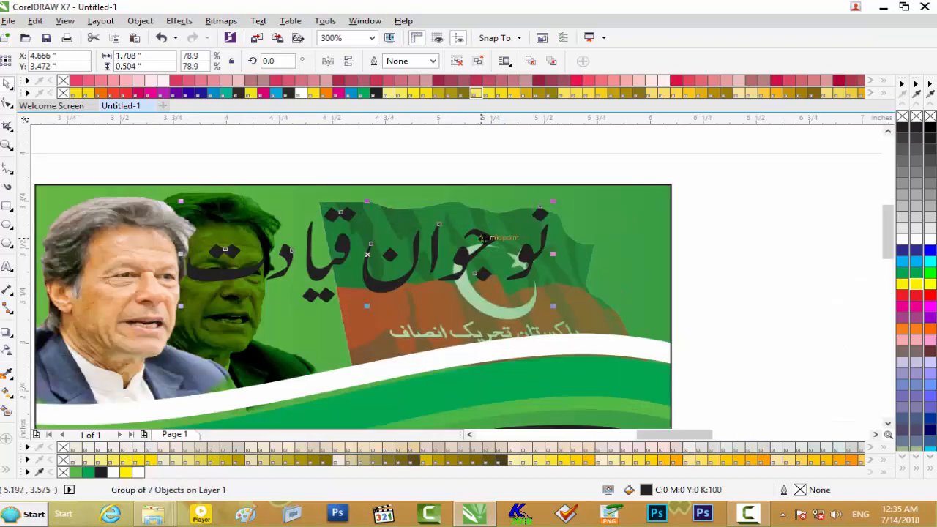
Nudge the phrase "نوجوان قیادت" right and up so it sits beside the green portrait against the poster's upper edge
key(Right)
key(Right)
key(Right)
key(Right)
key(Right)
key(Right)
key(Right)
key(Right)
key(Right)
key(Right)
key(Right)
key(Right)
key(Right)
key(Right)
key(Right)
key(Right)
key(Right)
key(Right)
key(Right)
key(Right)
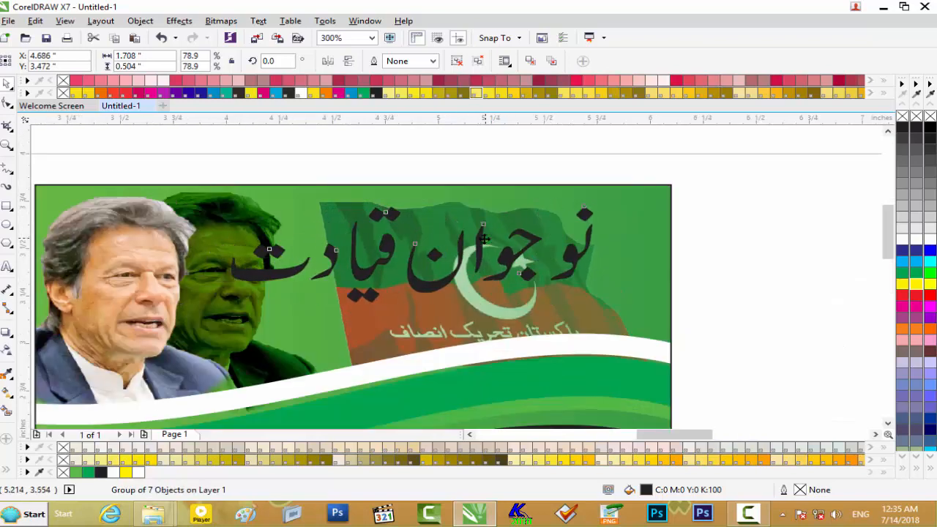
key(Right)
key(Right)
key(Right)
key(Right)
key(Right)
key(Right)
key(Right)
key(Right)
key(Right)
key(Right)
key(Right)
key(Right)
key(Right)
key(Right)
key(Right)
key(Right)
key(Right)
key(Right)
key(Right)
key(Right)
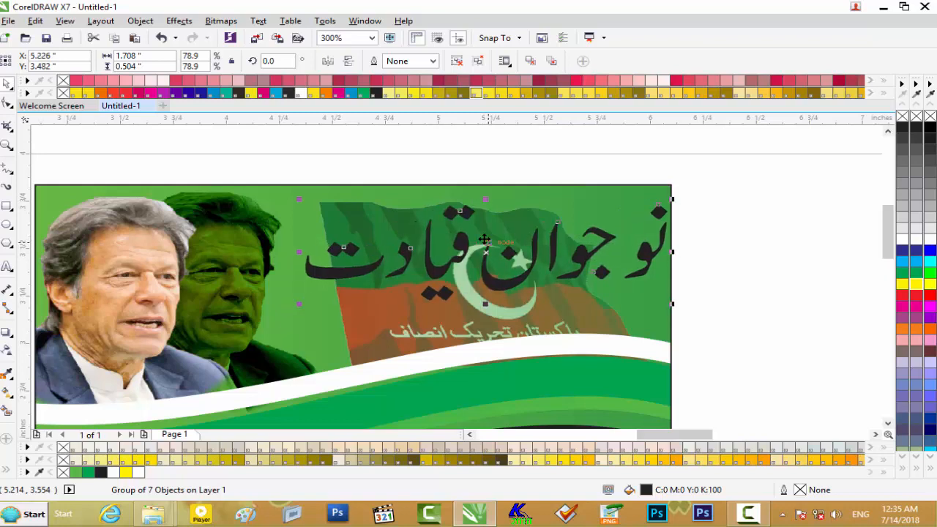
key(Up)
key(Up)
key(Up)
key(Left)
key(Left)
key(Left)
key(Left)
key(Left)
key(Left)
key(Left)
key(Left)
key(Left)
key(Left)
key(Up)
key(Up)
Compare two blue fills on the phrase "نوجوان قیادت" and use pure blue (#0000FF)
click(931, 252)
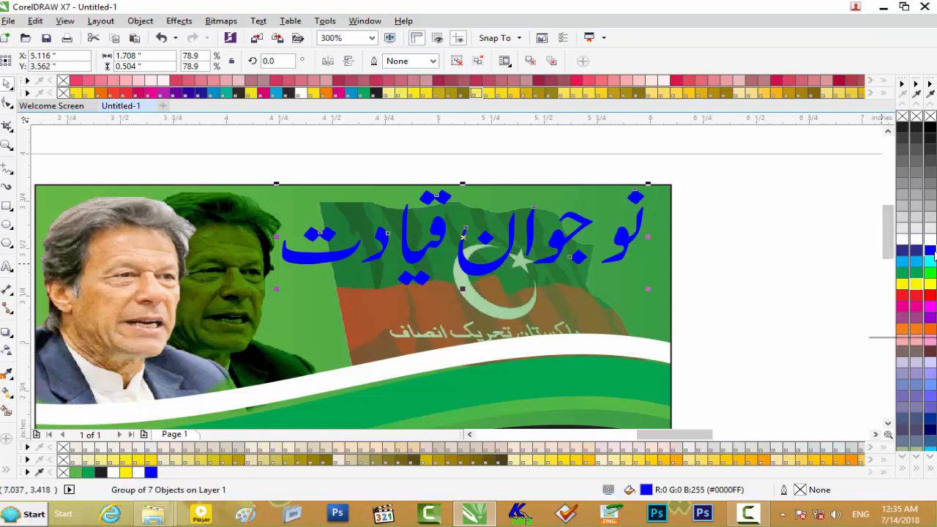
click(922, 252)
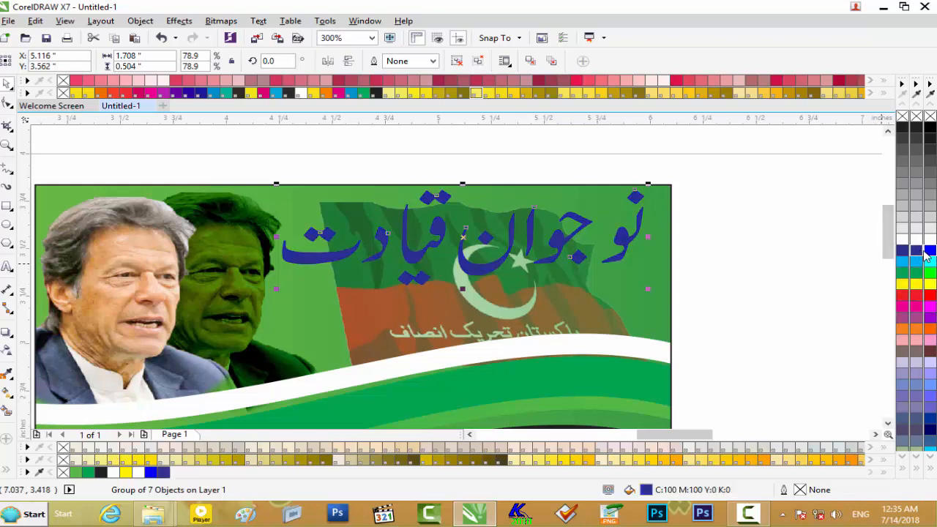
click(931, 252)
Give the blue phrase a 1.0 pt white outline with rounded corners and caps, behind the fill and scaling with the object
key(F12)
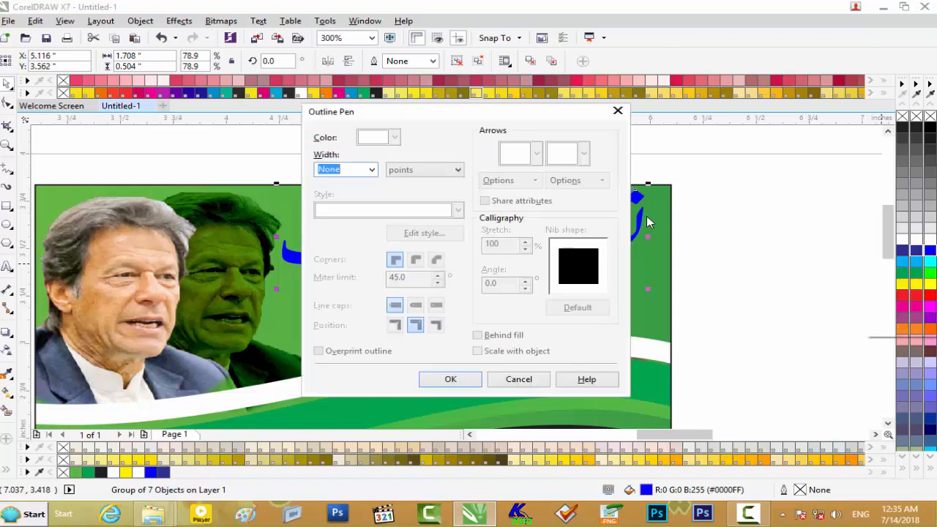
click(371, 169)
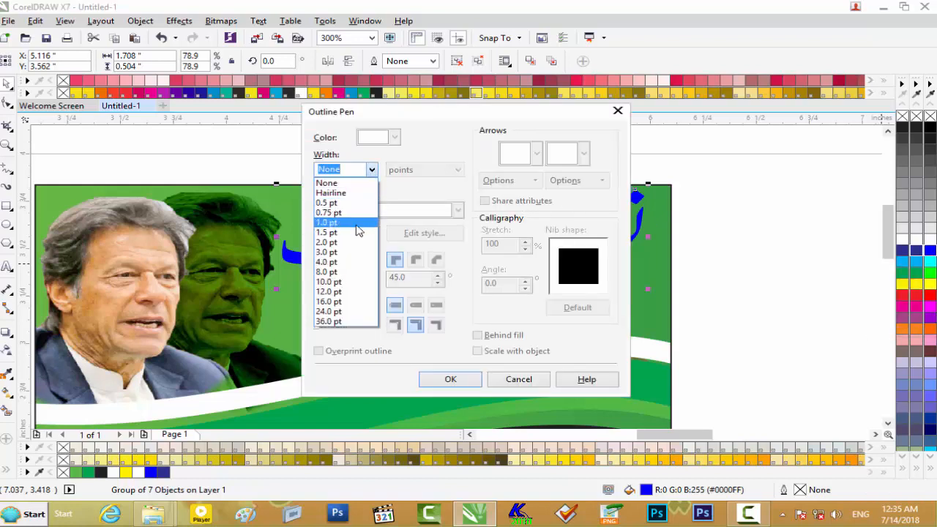
click(358, 223)
click(394, 137)
click(412, 194)
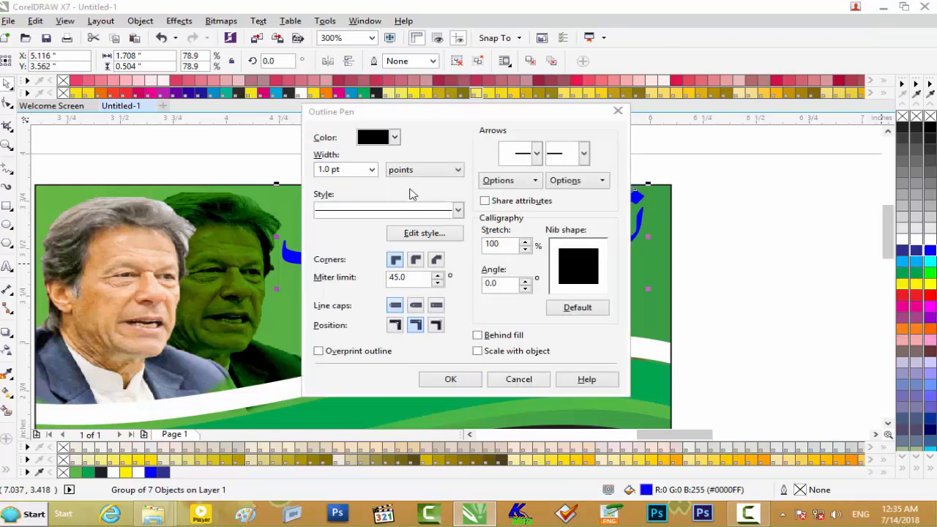
click(415, 259)
click(415, 305)
click(510, 335)
click(505, 350)
click(450, 379)
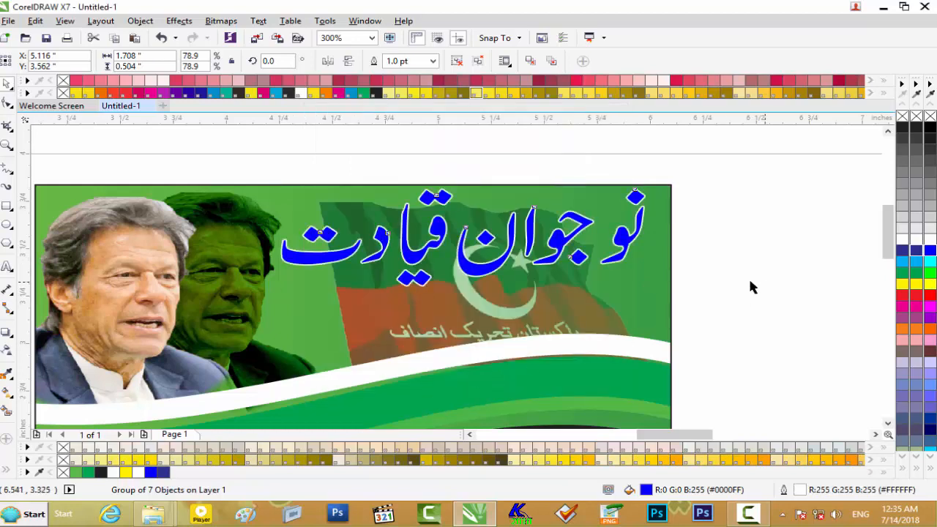
Draw a rectangle about 0.78 by 1.44 in between the two posters and round its corners to about 0.069 in
click(750, 285)
scroll(526, 265, down, 1)
scroll(529, 268, down, 1)
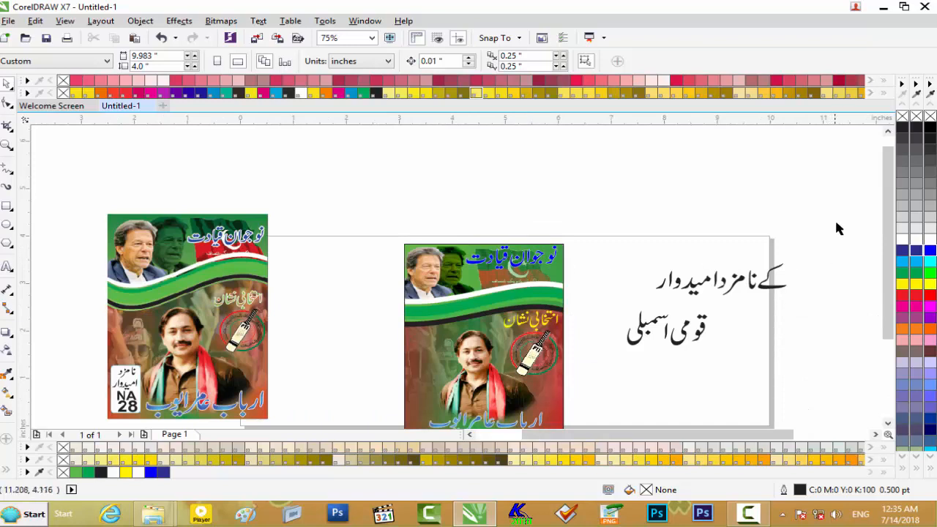
drag(886, 245, 883, 267)
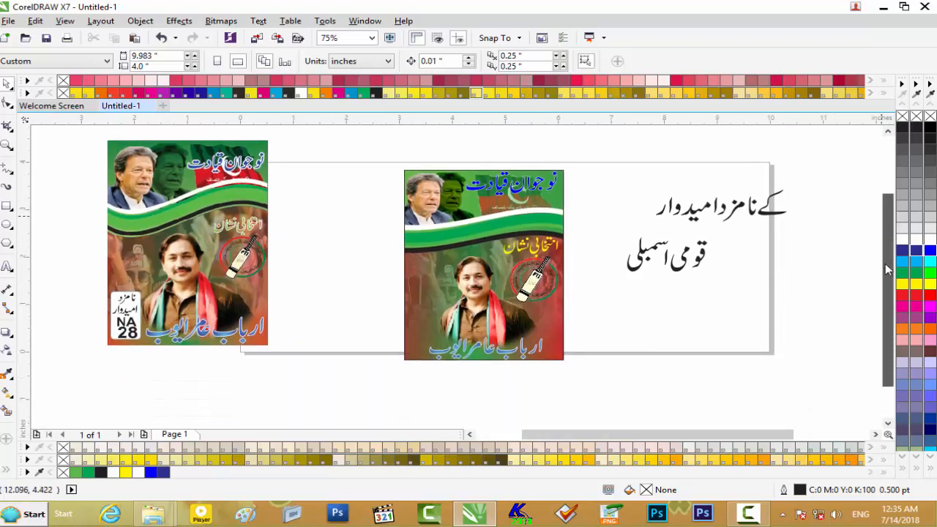
click(7, 209)
drag(299, 206, 341, 274)
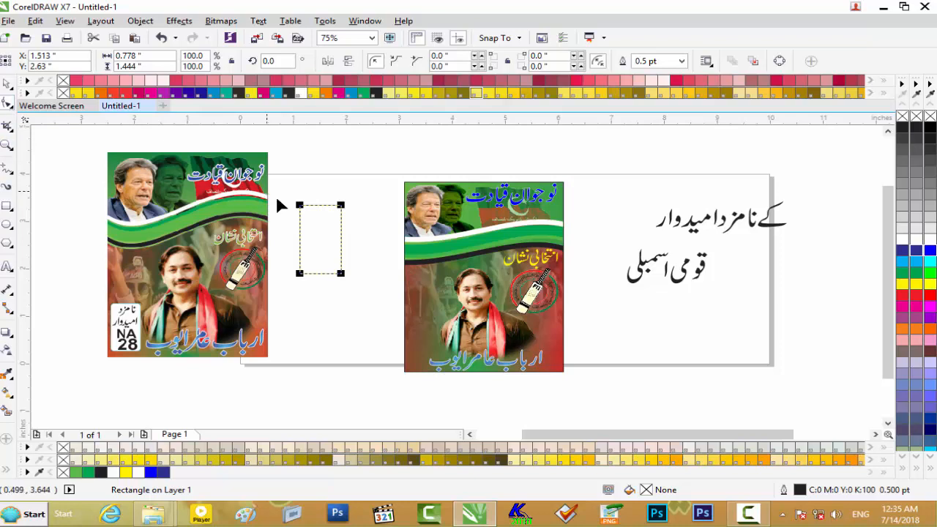
scroll(300, 208, up, 2)
drag(300, 198, 309, 199)
key(space)
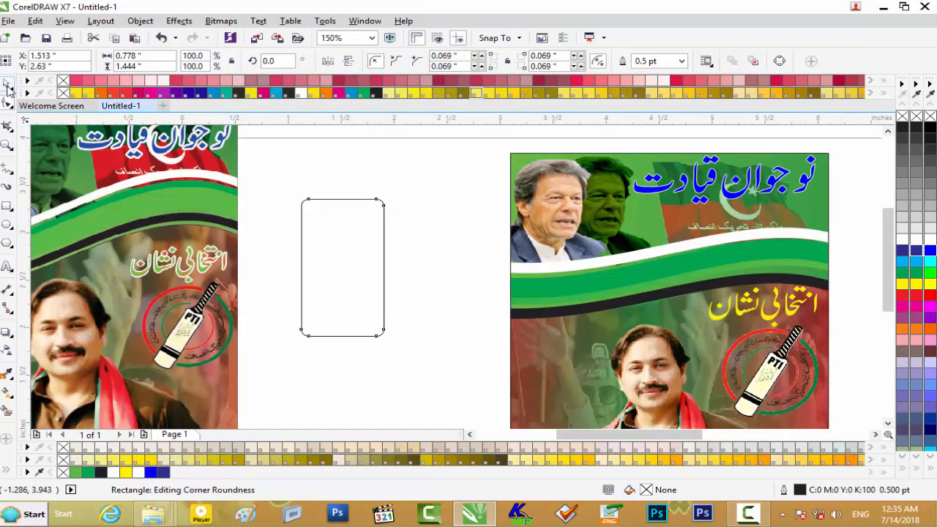
Fill the rounded rectangle with white
click(343, 138)
click(374, 275)
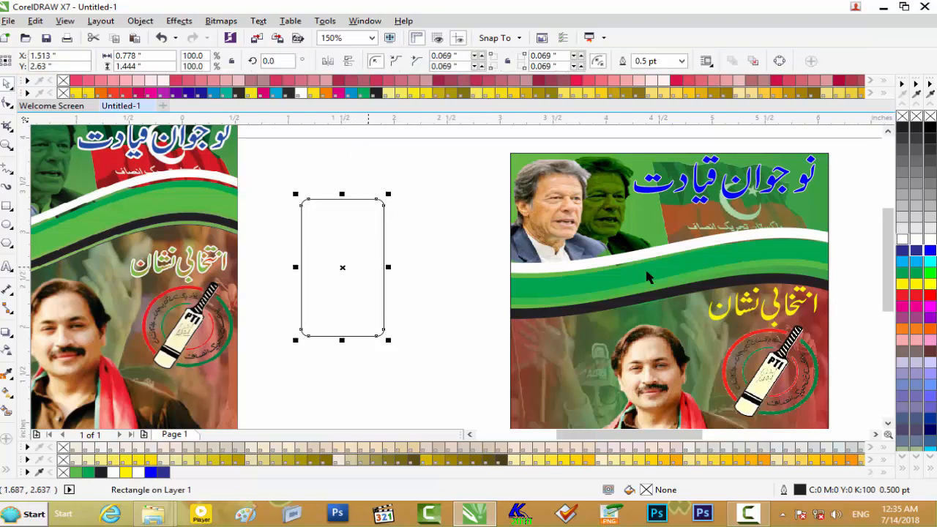
click(904, 242)
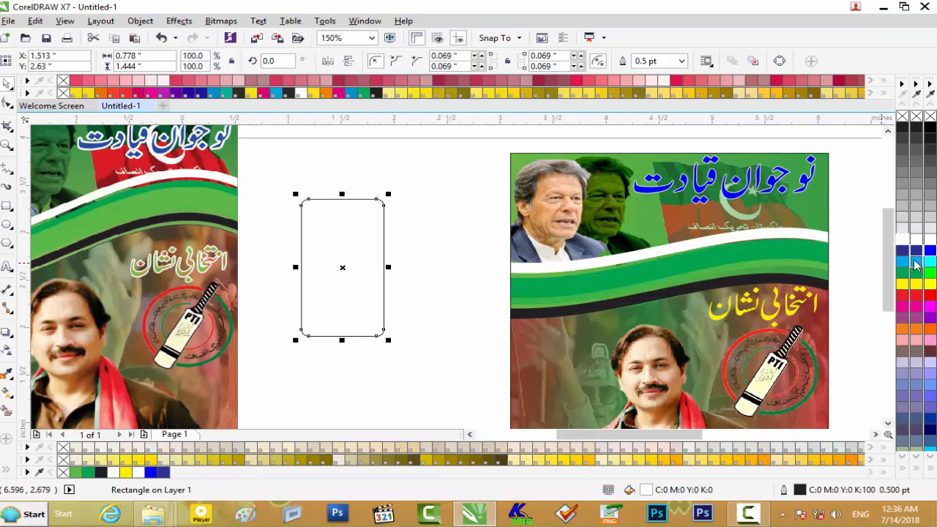
Colour the outline of the white rounded rectangle cyan (C:100 M:0 Y:0 K:0)
scroll(483, 264, down, 2)
scroll(475, 265, up, 2)
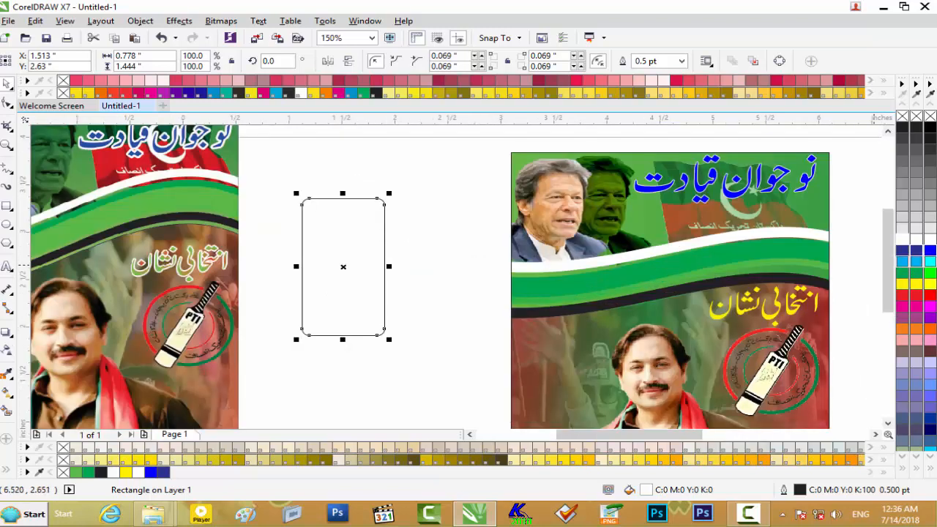
right_click(916, 262)
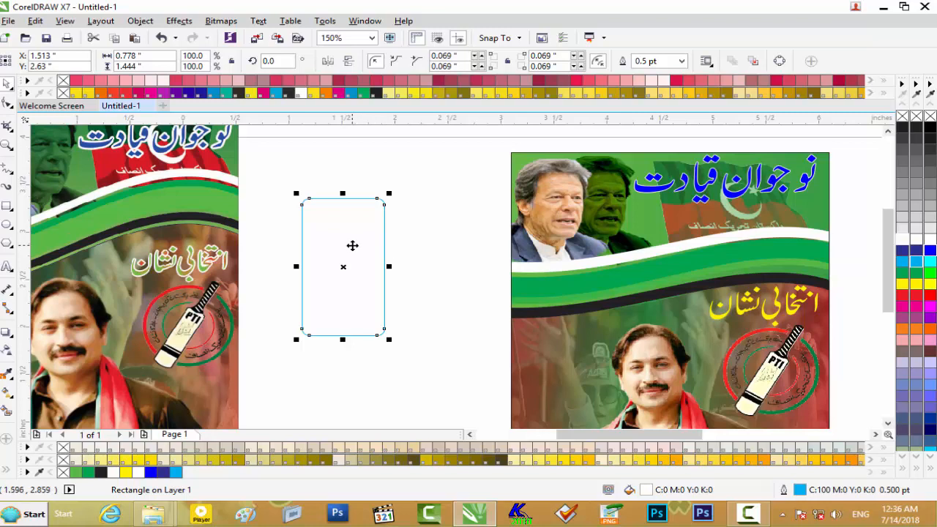
Move the white box onto the new poster, scale it to about 0.68 by 1.26 in, and place it beside the lower portrait
scroll(346, 251, down, 2)
drag(347, 249, 457, 344)
scroll(456, 344, up, 2)
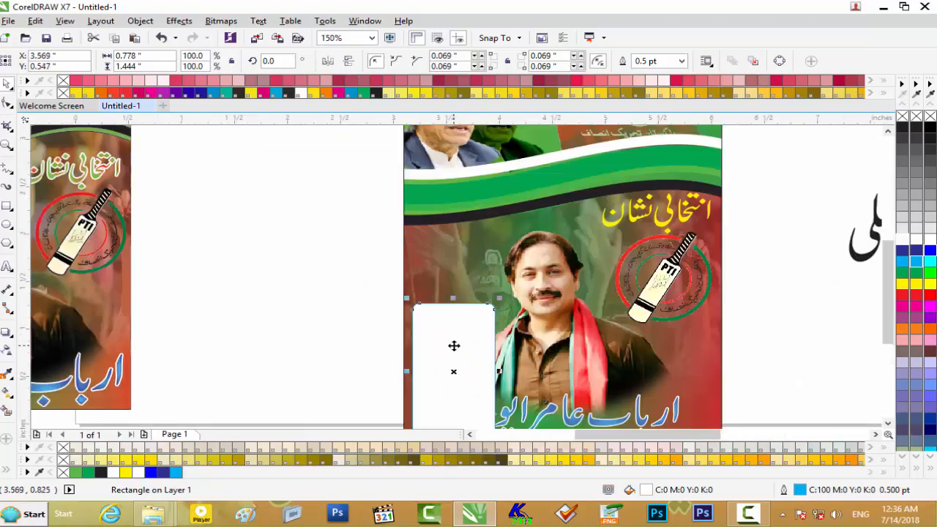
drag(499, 297, 483, 322)
scroll(856, 308, down, 2)
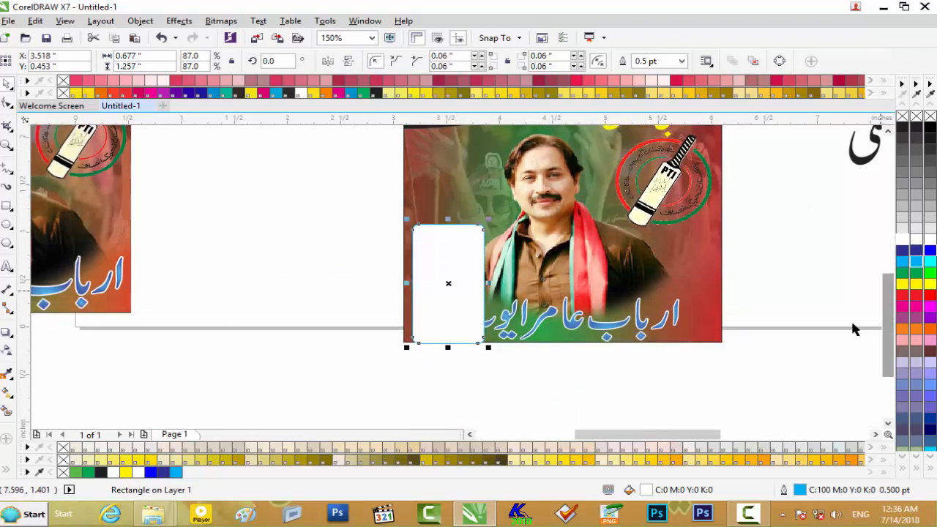
drag(426, 285, 433, 247)
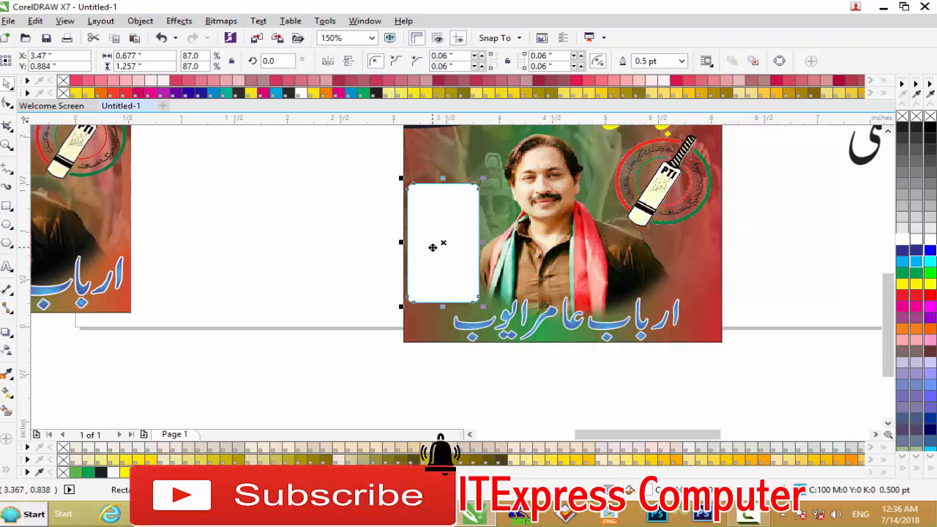
Try deleting the word "کے" from the loose phrase and grouping the six shapes reading "نامزدا"
click(311, 263)
scroll(421, 262, down, 2)
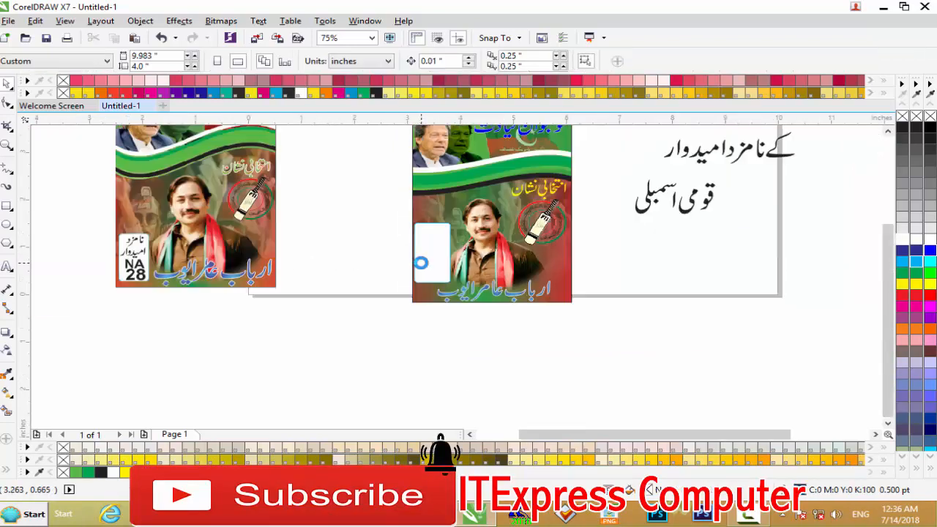
scroll(884, 263, up, 2)
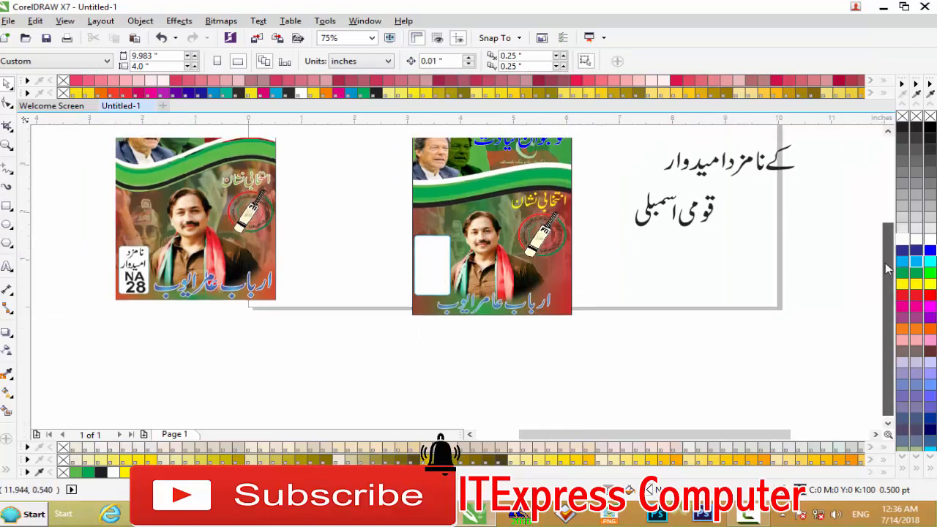
scroll(793, 218, up, 2)
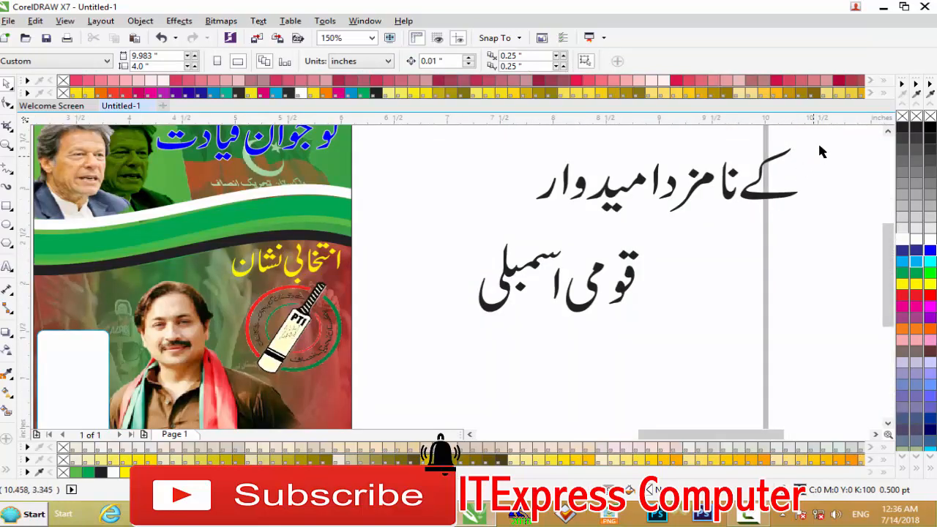
click(770, 156)
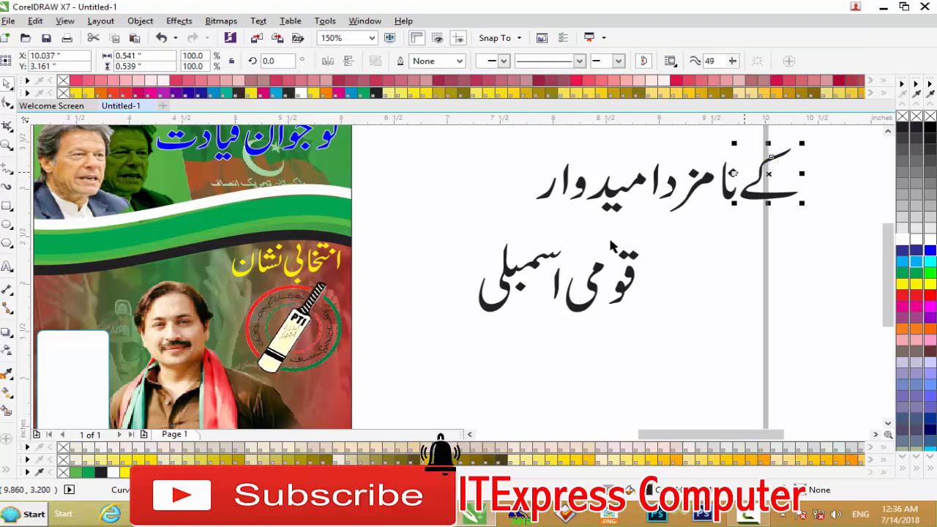
scroll(449, 293, down, 2)
scroll(450, 296, down, 2)
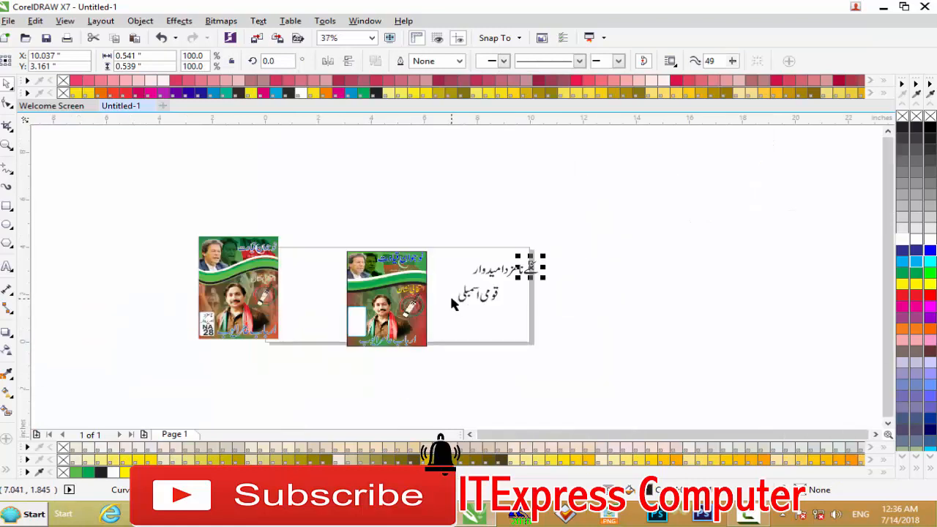
scroll(452, 304, up, 4)
key(Delete)
drag(768, 153, 650, 216)
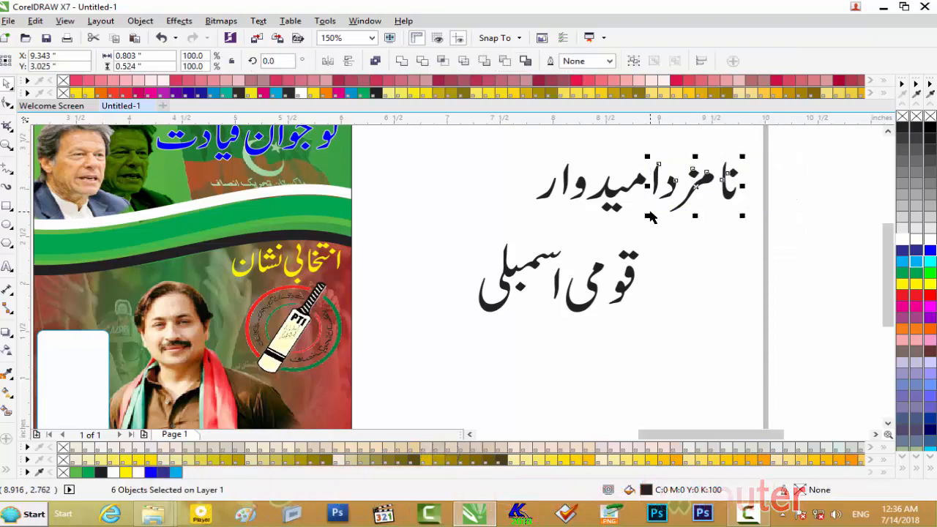
key(ctrl+g)
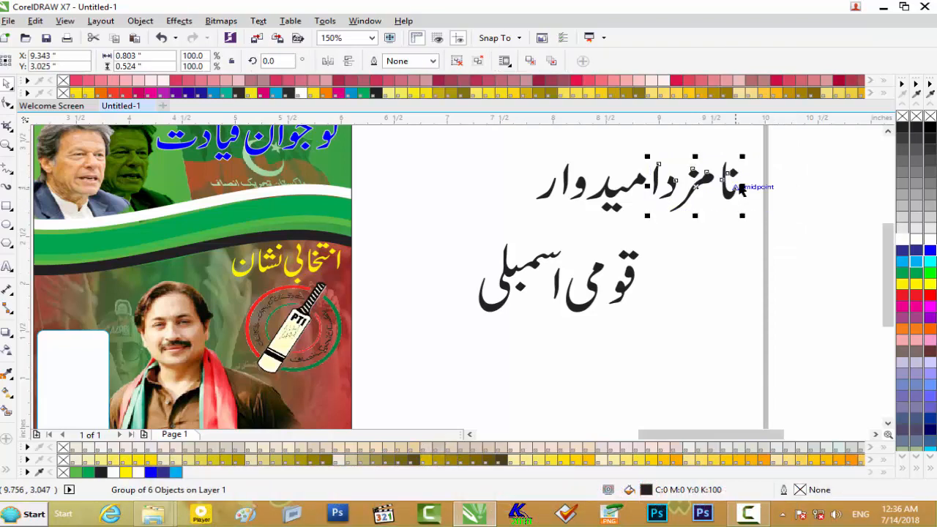
Try placing the grouped "نامزدا" on the white box and shrinking it to about 0.53 by 0.34 in
drag(705, 185, 76, 350)
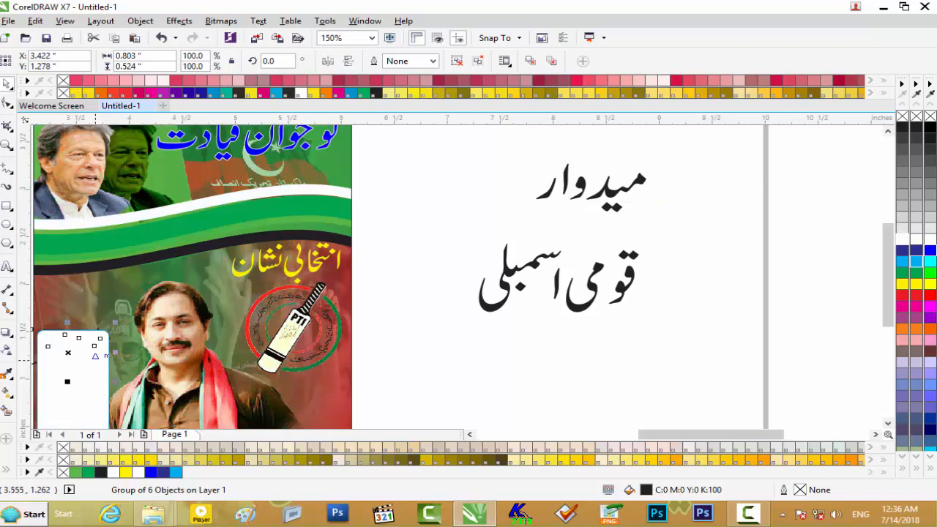
drag(659, 435, 615, 443)
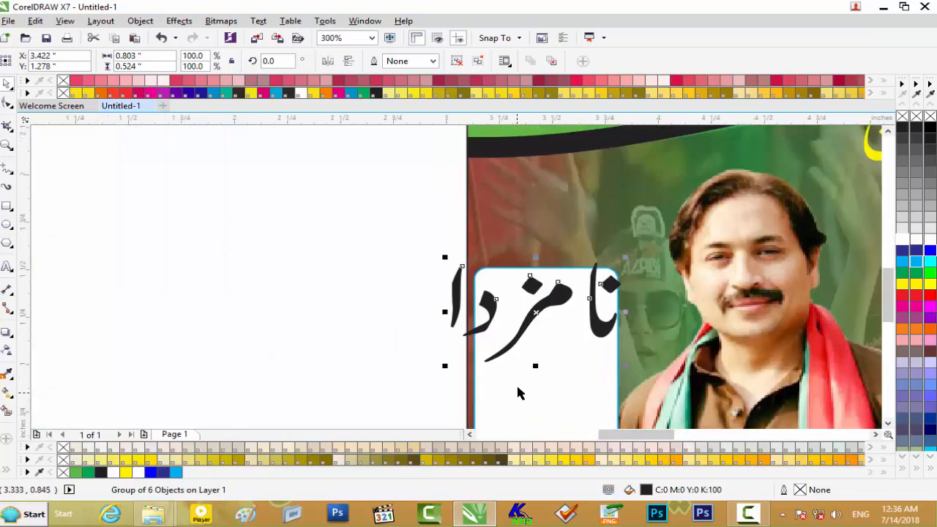
scroll(516, 383, up, 2)
drag(625, 259, 607, 275)
scroll(527, 386, up, 2)
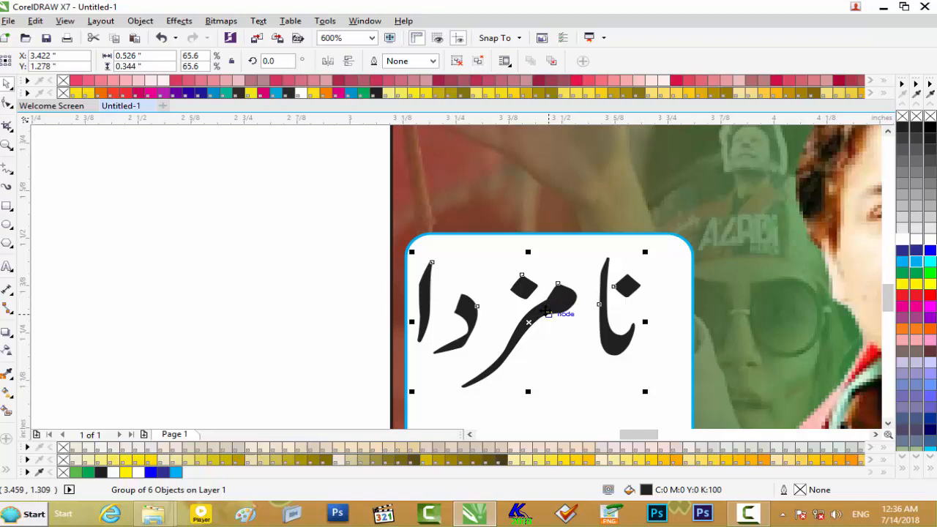
Undo the placing, grouping and deletion of the phrase's letters
key(ctrl+z)
key(ctrl+z)
key(ctrl+z)
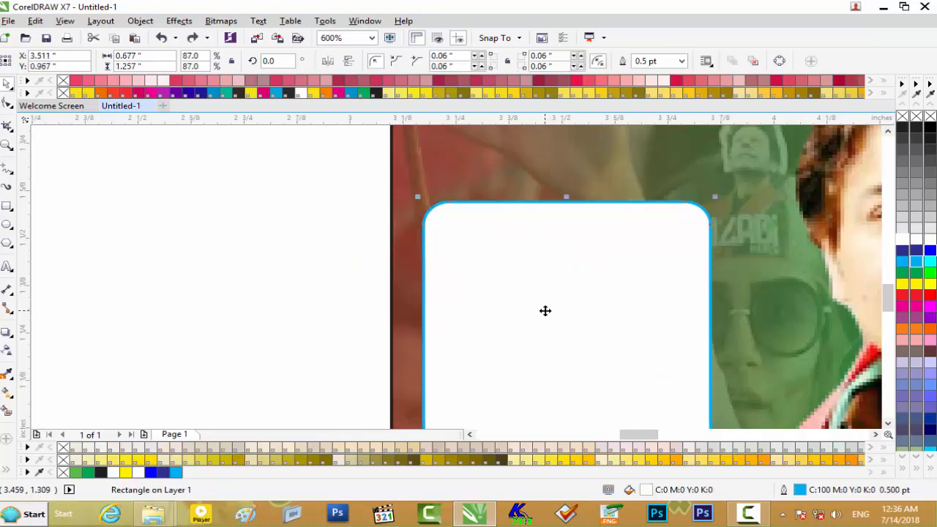
Shrink the white rounded box to about 0.61 by 1.14 in
scroll(545, 310, down, 2)
drag(588, 278, 585, 286)
Delete the word "کے" from the start of the loose phrase beside the poster
drag(630, 434, 685, 435)
scroll(882, 308, up, 3)
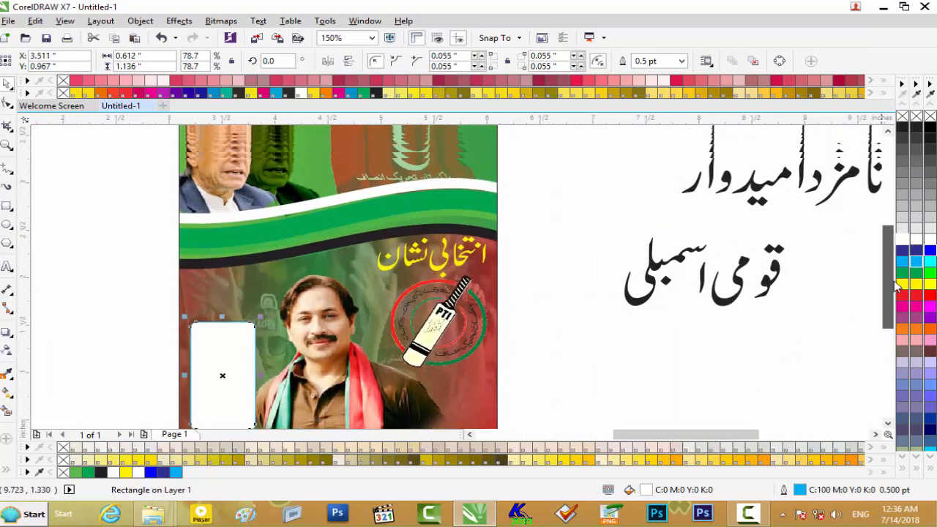
click(817, 233)
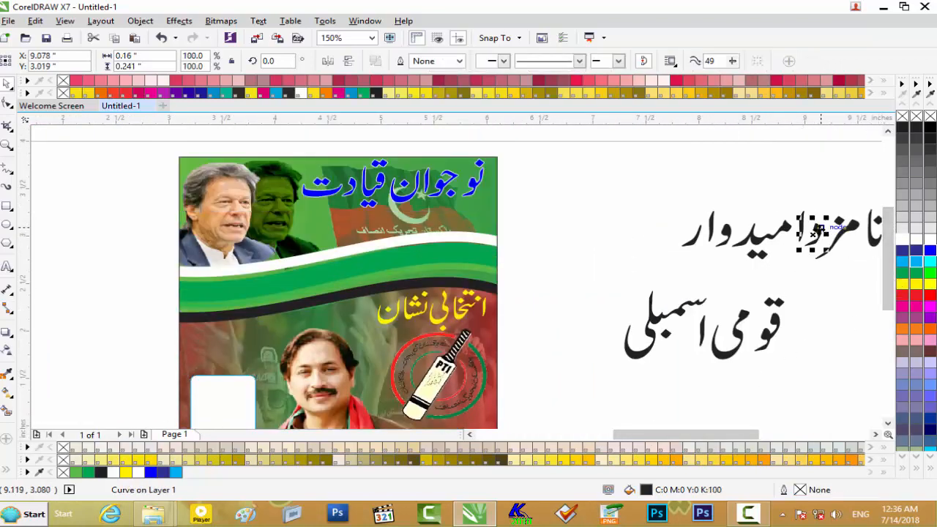
drag(732, 435, 761, 435)
click(732, 241)
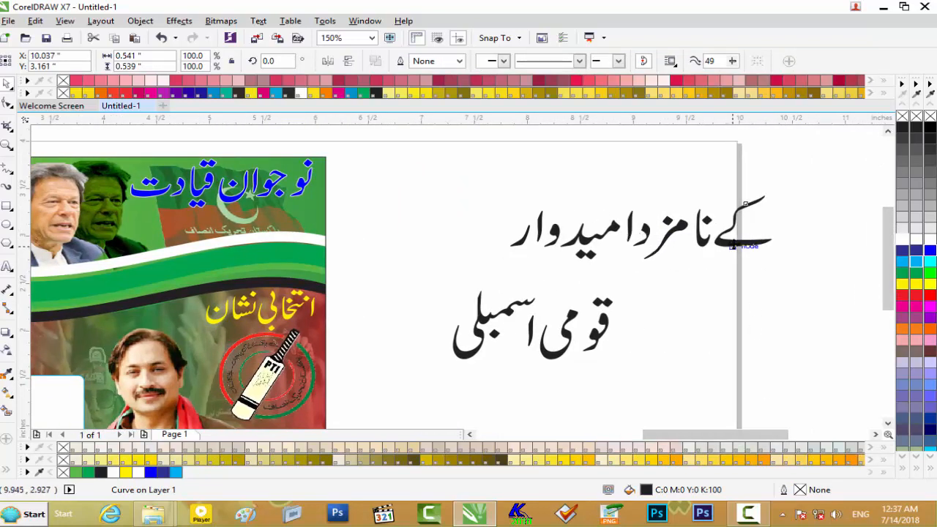
key(Delete)
Group all the letter shapes of the word "نامزد", including its final "د"
drag(745, 194, 632, 267)
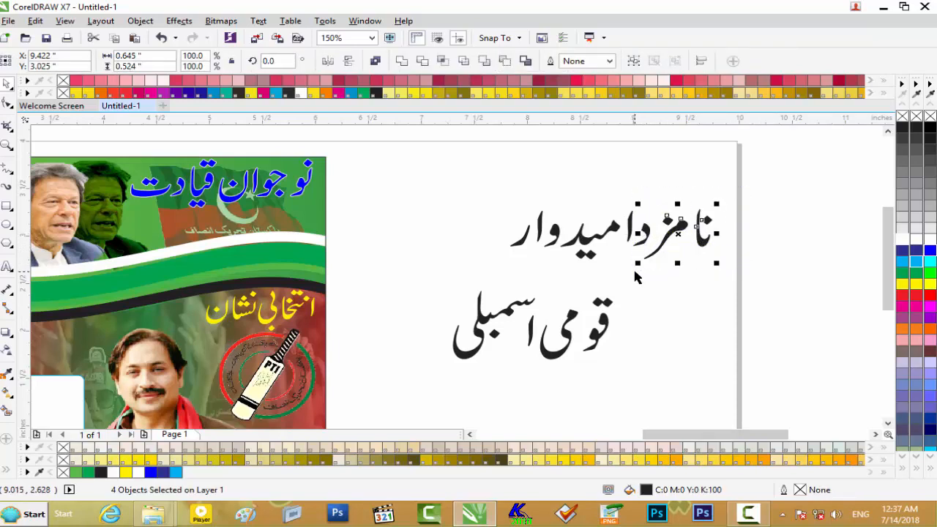
key(ctrl+g)
mouse_move(662, 238)
mouse_down()
mouse_move(315, 370)
mouse_move(98, 397)
mouse_move(553, 278)
mouse_move(714, 267)
mouse_move(670, 240)
mouse_up()
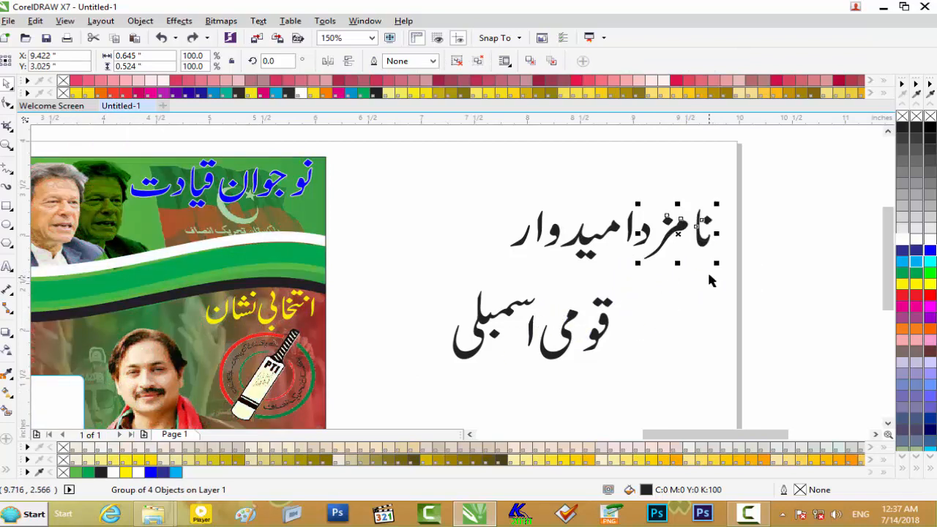
click(736, 203)
drag(634, 272, 632, 279)
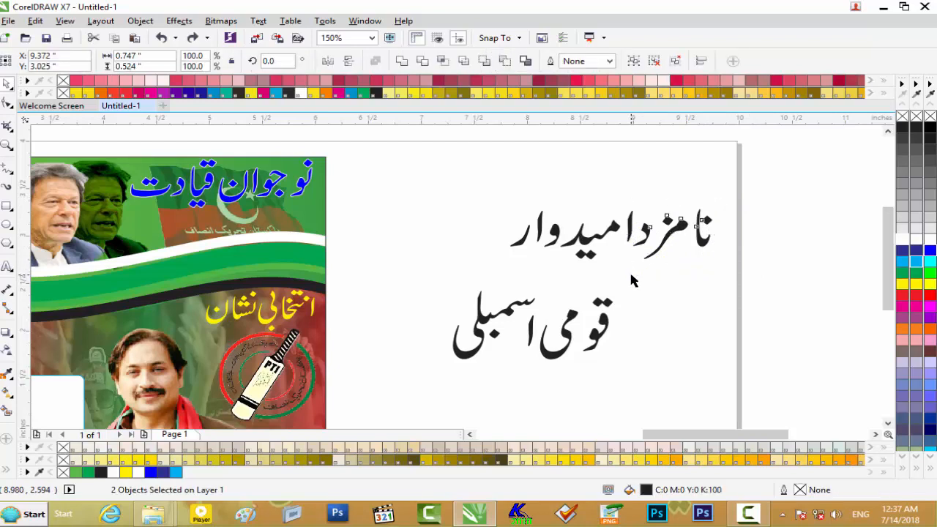
key(ctrl+g)
Move the grouped word "نامزد" onto the upper part of the white box and bring it to the front
drag(672, 229, 63, 404)
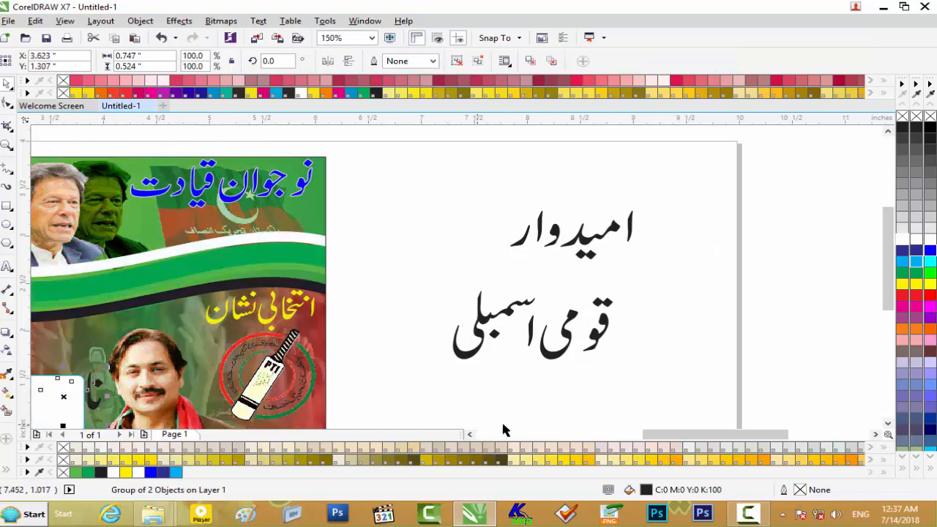
drag(673, 434, 619, 438)
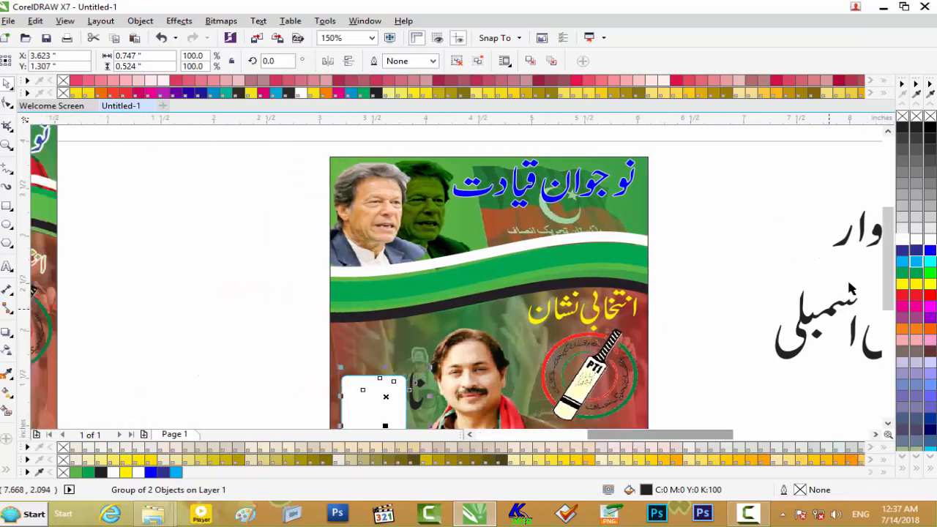
drag(884, 259, 753, 296)
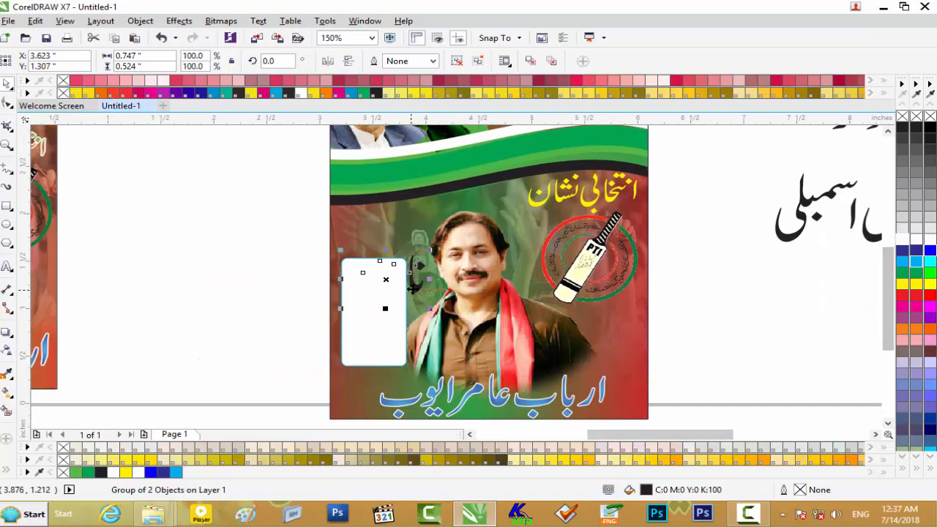
key(shift+Page_Up)
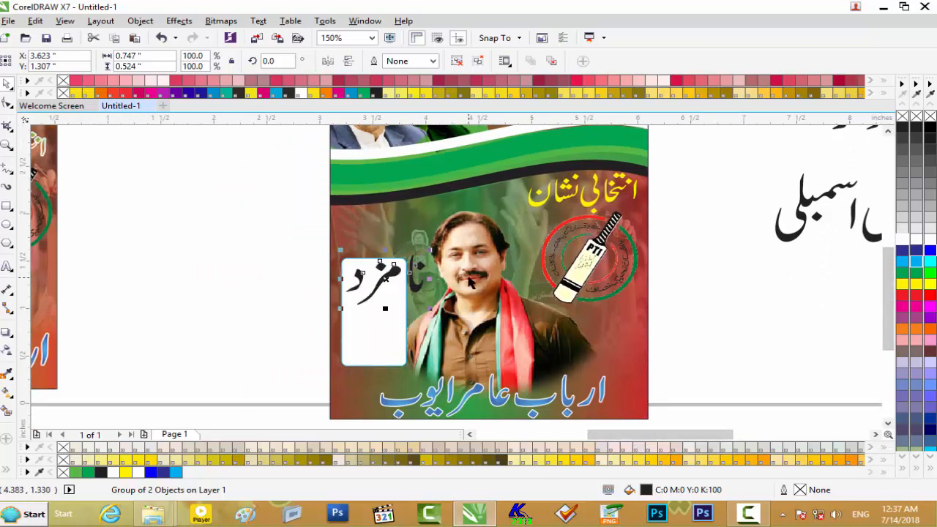
Shrink the word "نامزد" to about 0.43 by 0.3 in and nudge it inside the white box
scroll(450, 279, up, 2)
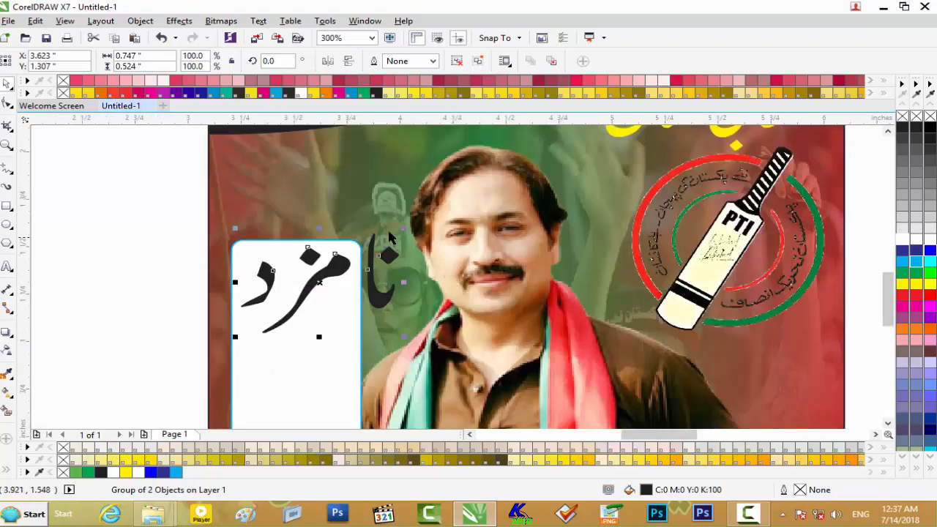
drag(401, 231, 380, 248)
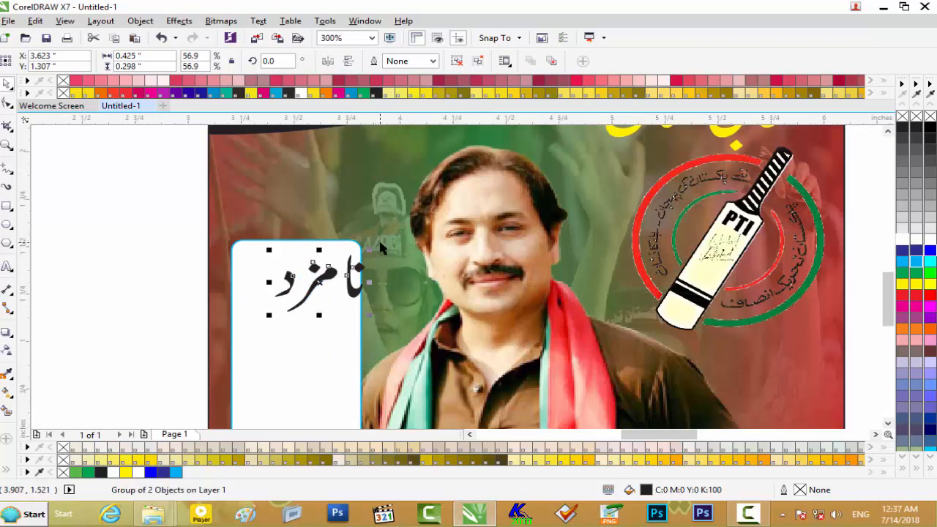
key(Left)
key(Left)
key(Left)
key(Left)
key(Left)
key(Left)
key(Left)
key(Left)
key(Left)
key(Left)
key(Left)
key(Left)
key(Left)
key(Left)
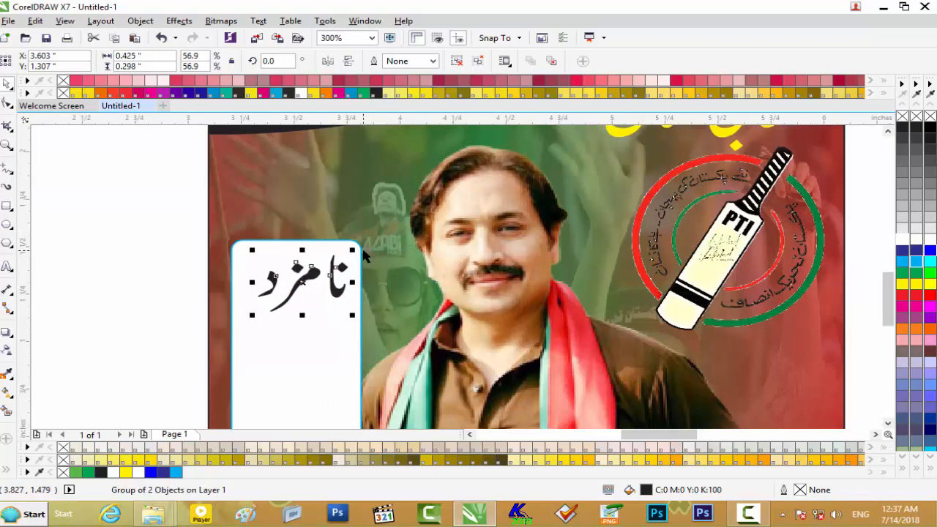
Nudge "نامزد" to the upper edge of the white box and stretch it to about 0.47 by 0.34 in
key(Up)
key(Up)
key(Right)
key(Right)
key(Right)
key(Right)
key(Up)
key(Up)
key(Up)
drag(253, 272, 236, 273)
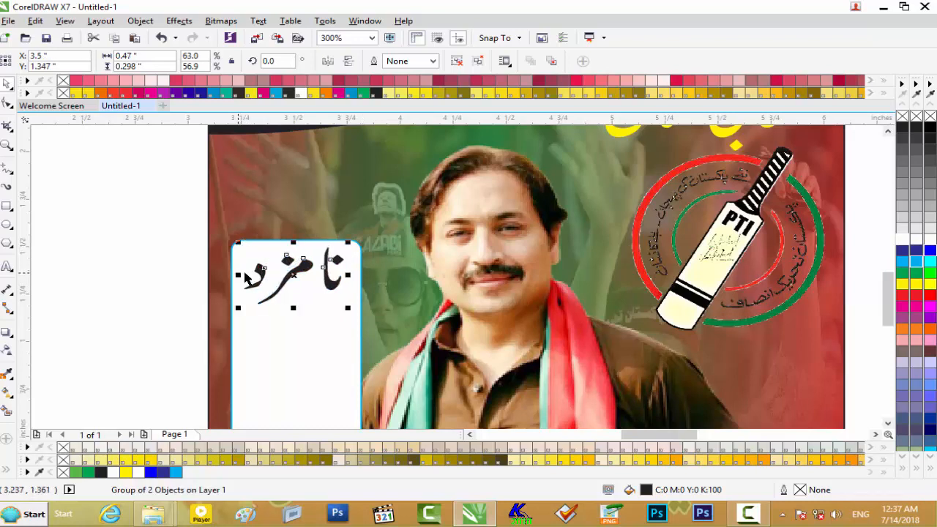
drag(293, 308, 292, 317)
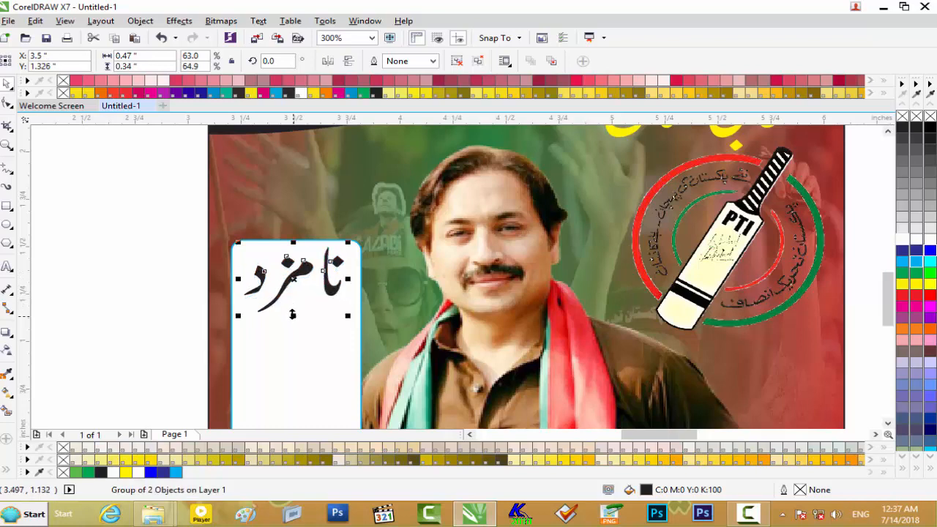
Group the letters of the word "امیدوار" and move them onto the white box below "نامزد"
scroll(293, 315, down, 2)
mouse_move(582, 435)
mouse_down()
mouse_move(554, 438)
mouse_move(568, 437)
mouse_up()
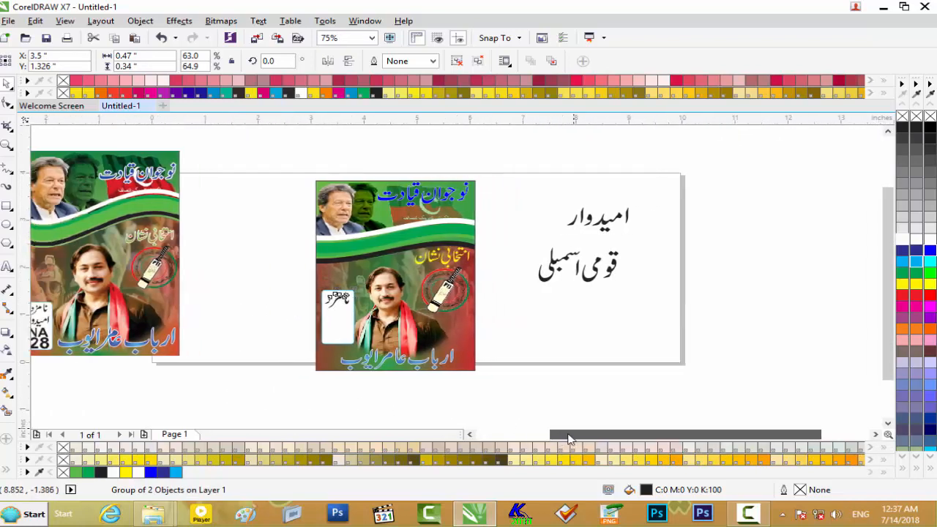
click(556, 244)
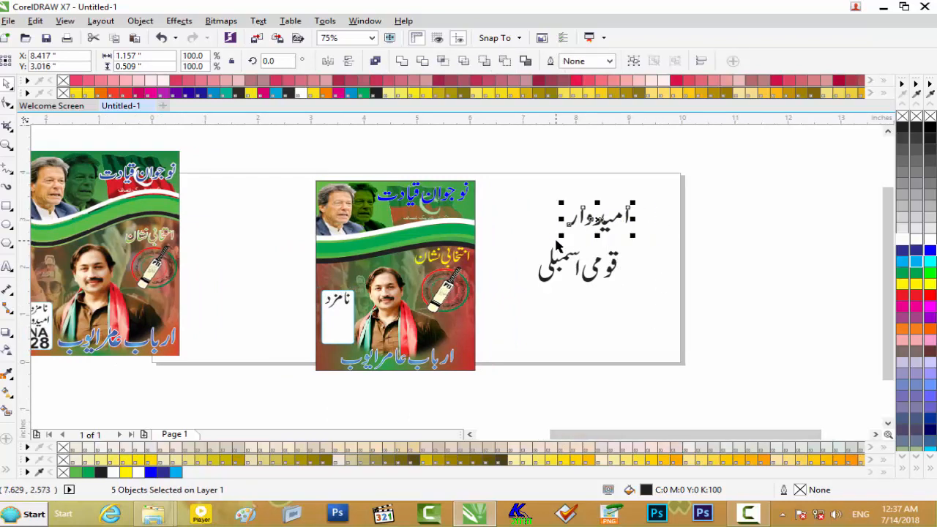
key(ctrl+g)
drag(571, 234, 351, 316)
Shrink the word "امیدوار" to about 0.64 by 0.28 in and position it directly beneath "نامزد"
scroll(351, 316, up, 4)
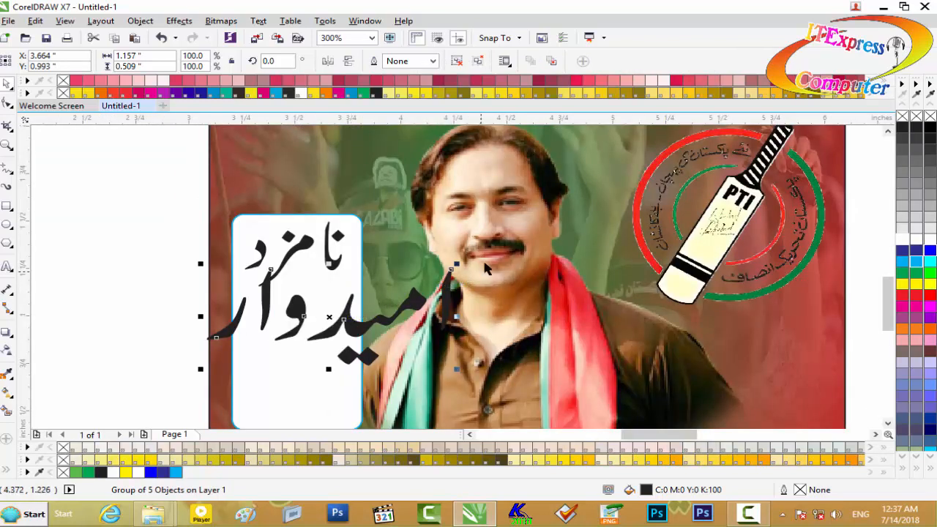
drag(455, 265, 401, 285)
drag(353, 320, 317, 317)
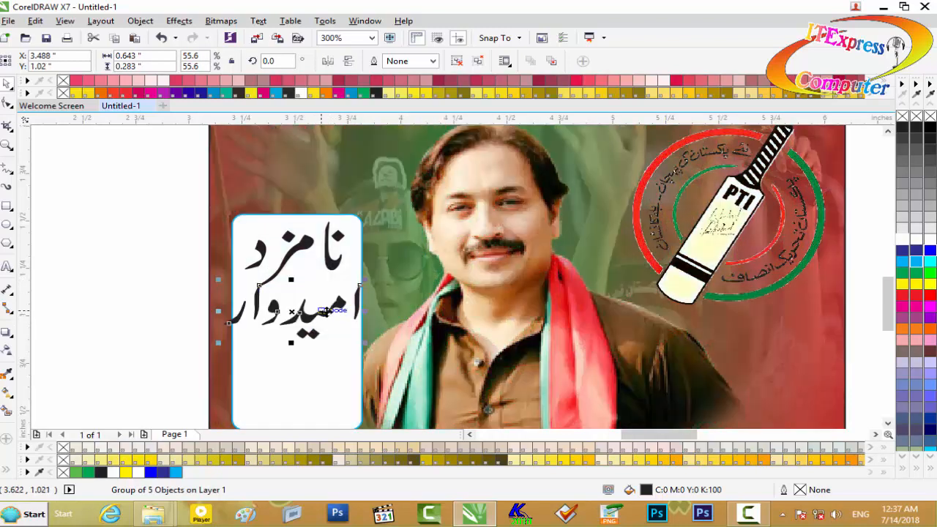
Shrink the word "امیدوار" to about 0.53 by 0.23 in and move it slightly lower beneath "نامزد"
key(Escape)
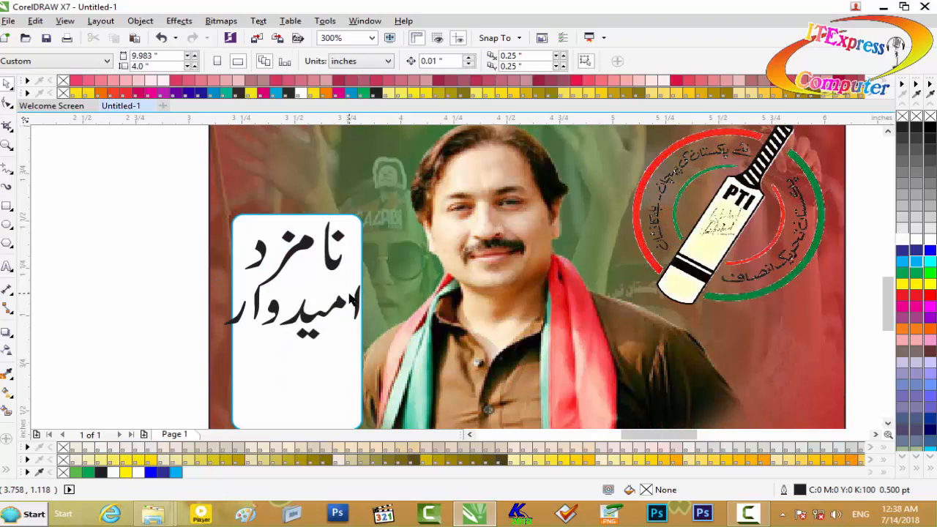
click(360, 295)
drag(364, 282, 359, 287)
scroll(302, 311, up, 1)
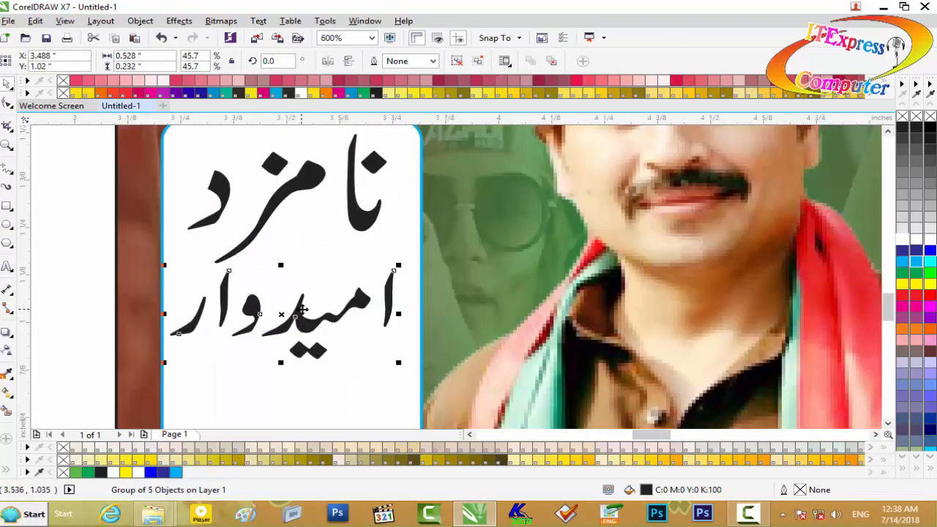
drag(302, 311, 303, 323)
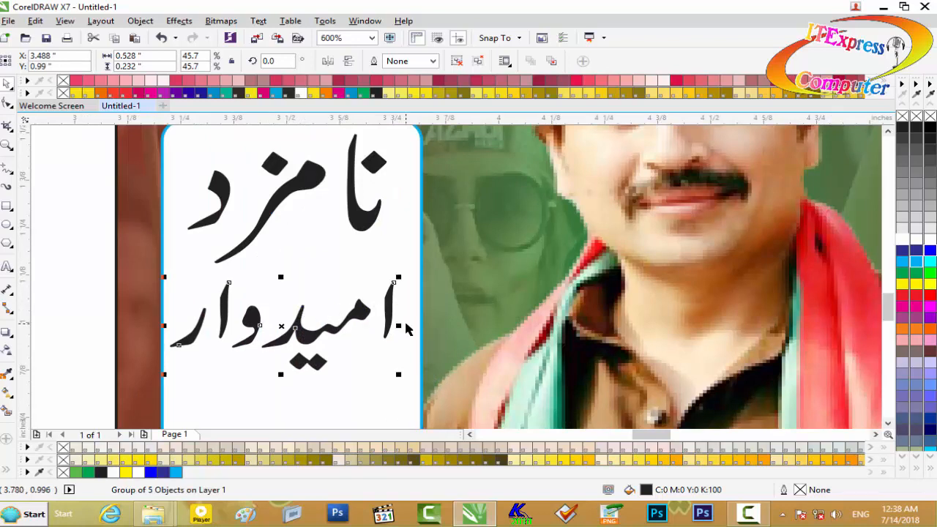
Stretch the word "امیدوار" to about 0.56 by 0.26 in and nudge it up toward "نامزد"
drag(398, 325, 410, 326)
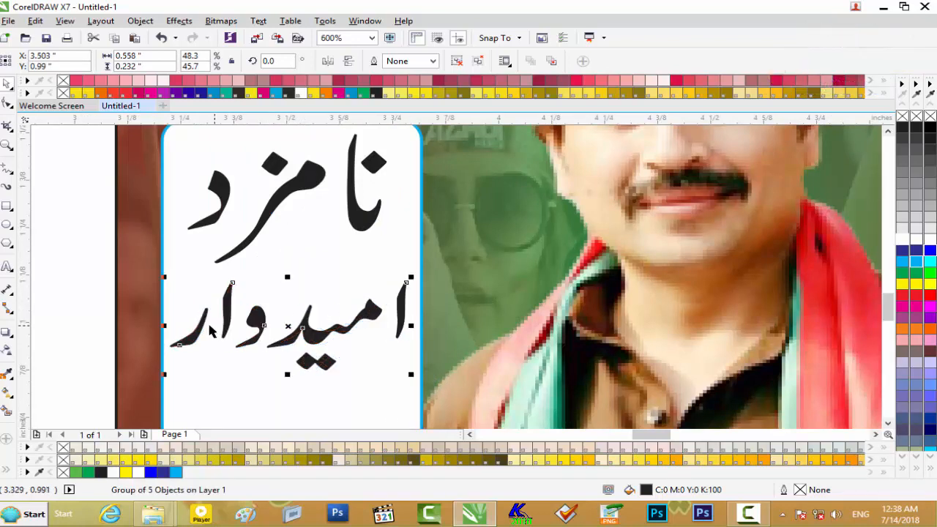
drag(287, 374, 289, 387)
key(Up)
key(Up)
key(Up)
scroll(323, 364, down, 1)
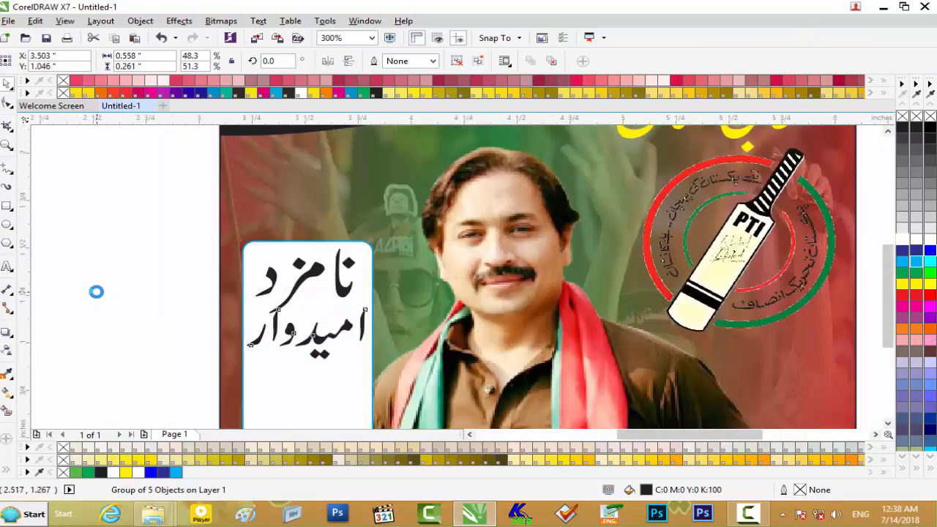
Add the text "NA" on the empty area beside the poster and set it in Arial Bold
scroll(87, 300, down, 1)
click(8, 269)
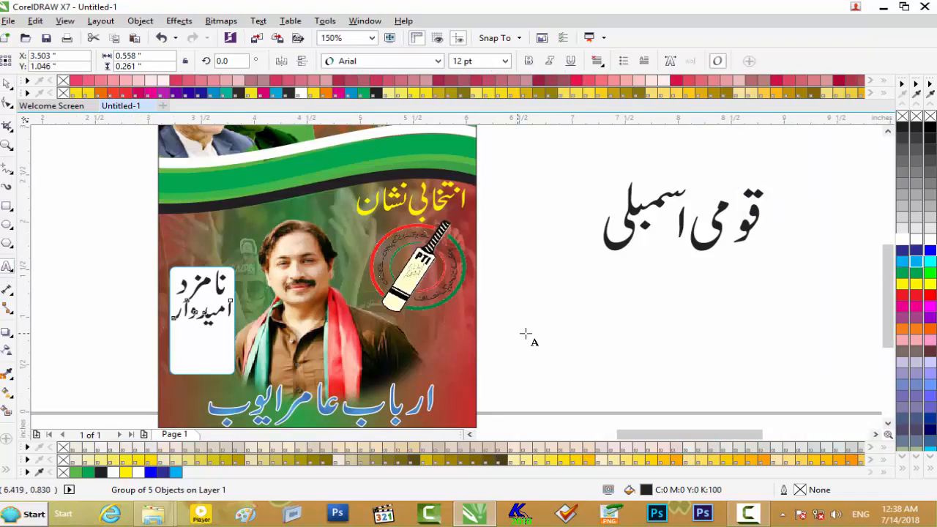
mouse_move(888, 309)
mouse_down()
mouse_move(885, 333)
mouse_move(884, 309)
mouse_up()
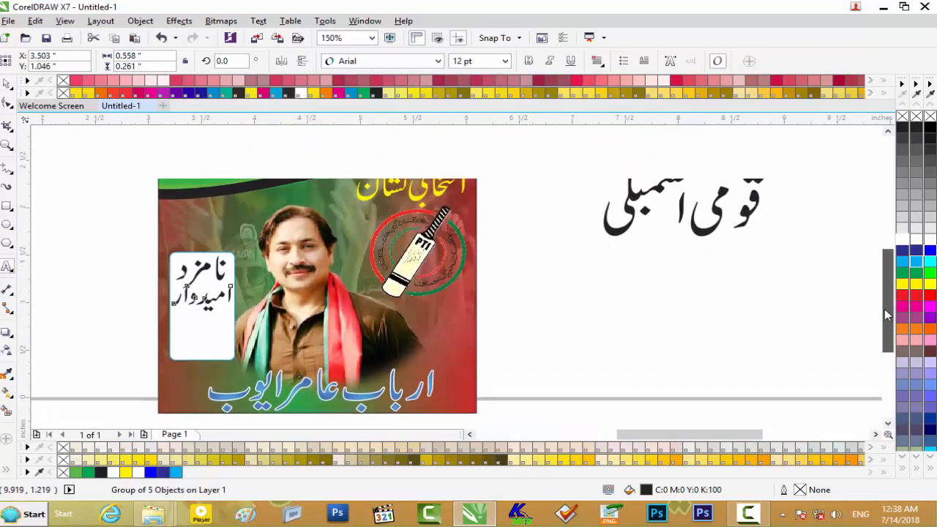
click(572, 315)
text(NA)
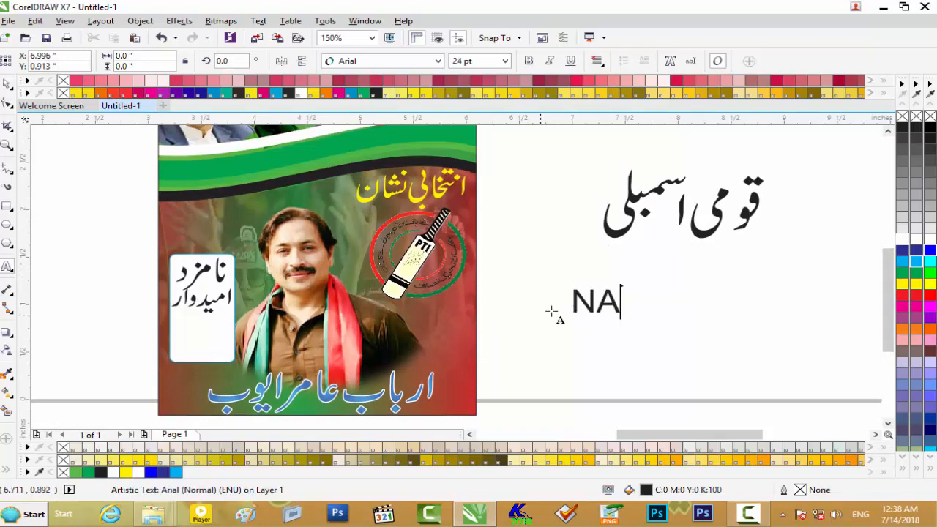
double_click(579, 300)
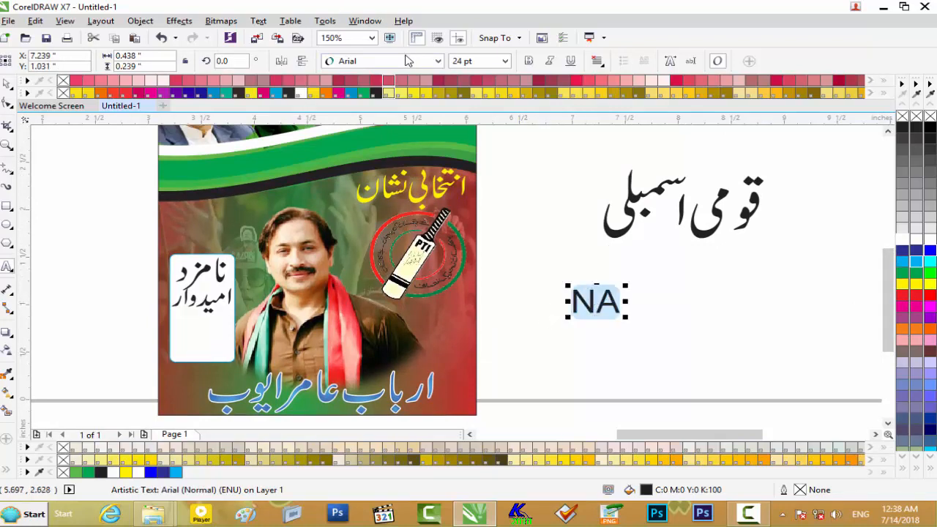
click(408, 59)
mouse_move(401, 79)
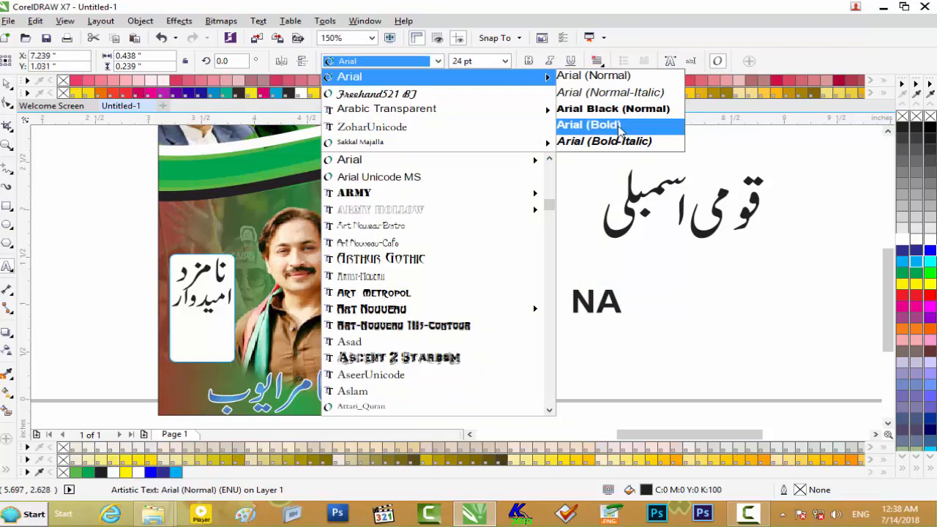
click(589, 124)
Add a separate text "28" below "NA" and set it in Arial Bold
click(668, 364)
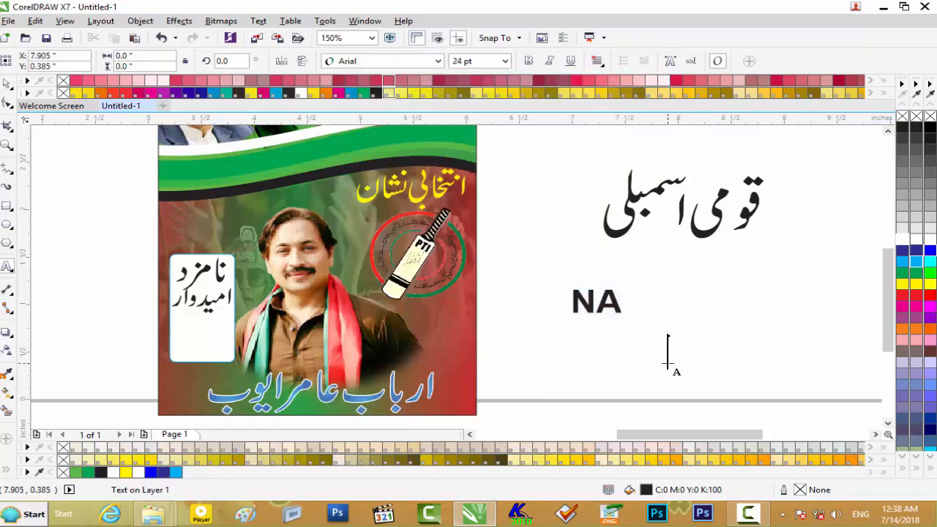
text(28)
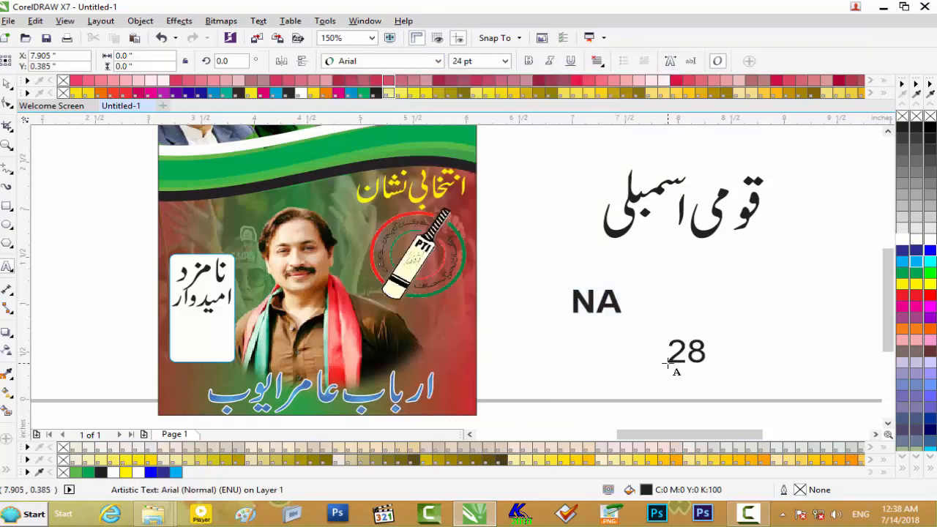
double_click(679, 353)
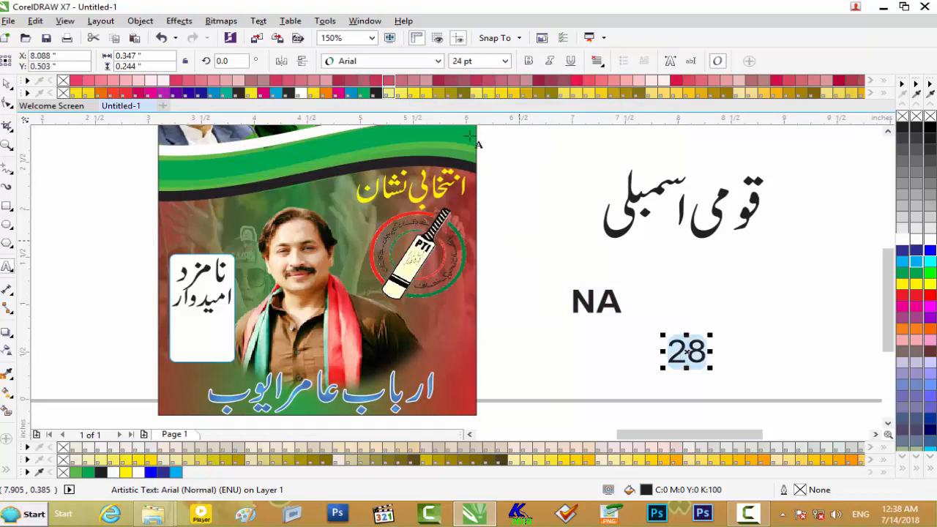
click(415, 63)
mouse_move(410, 81)
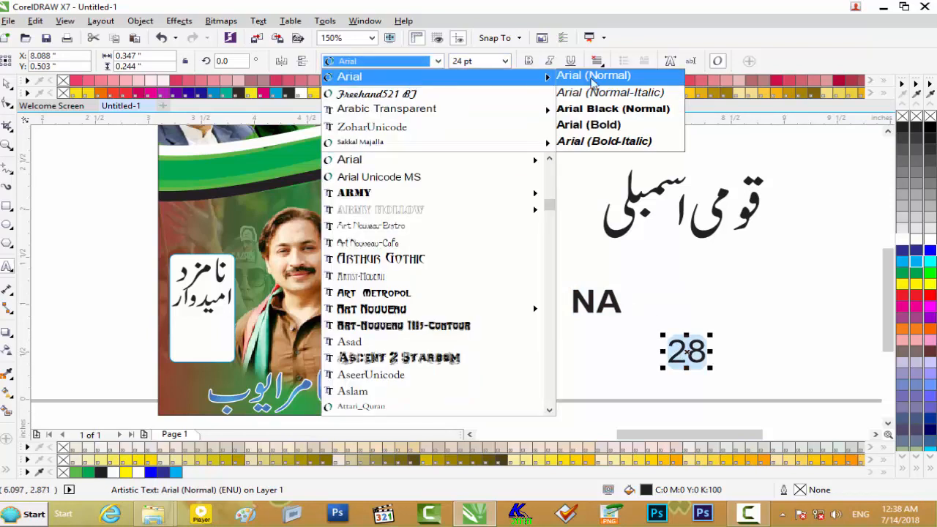
click(590, 125)
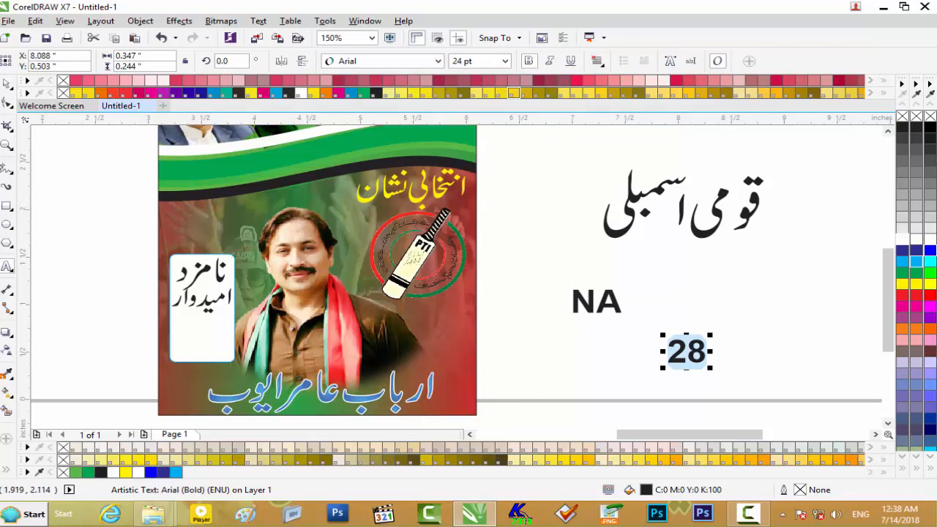
Move the text "NA" into the white box directly beneath "امیدوار"
click(596, 310)
click(596, 303)
drag(595, 305, 202, 331)
scroll(201, 331, up, 4)
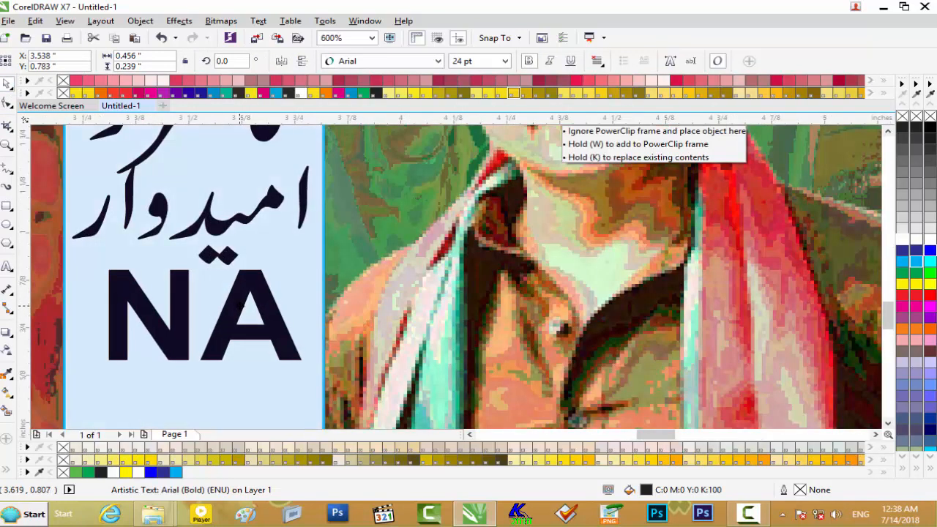
Move the text "28" into the white box beneath "NA" and nudge it slightly up and to the left
scroll(246, 312, down, 2)
scroll(858, 315, down, 2)
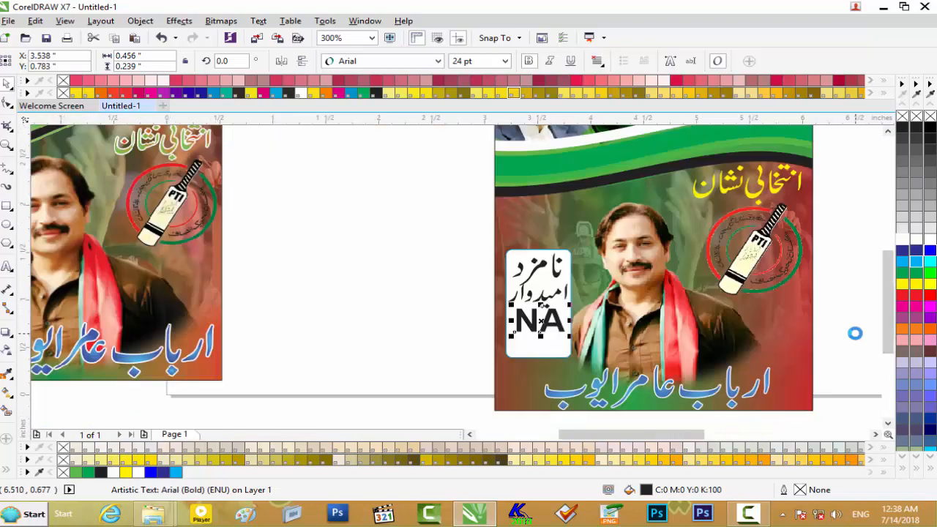
drag(650, 434, 712, 435)
drag(667, 350, 184, 344)
scroll(183, 343, up, 4)
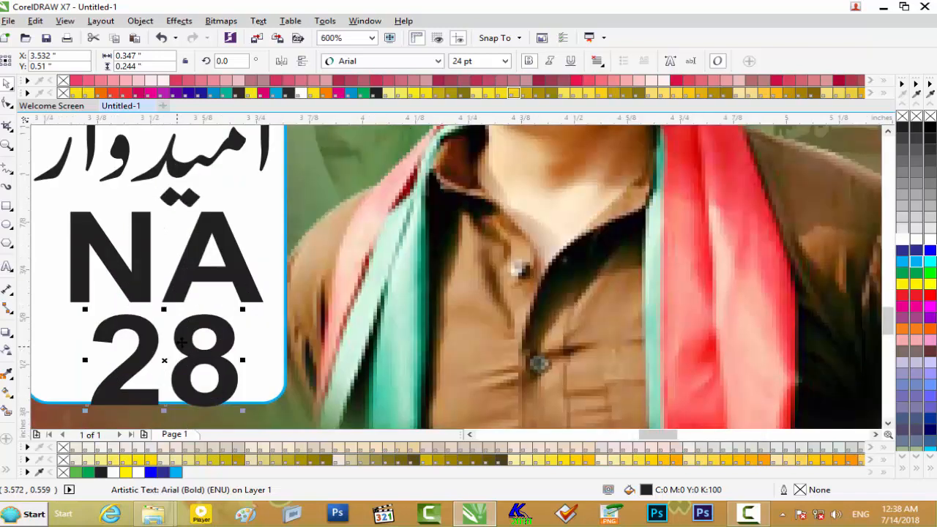
key(Up)
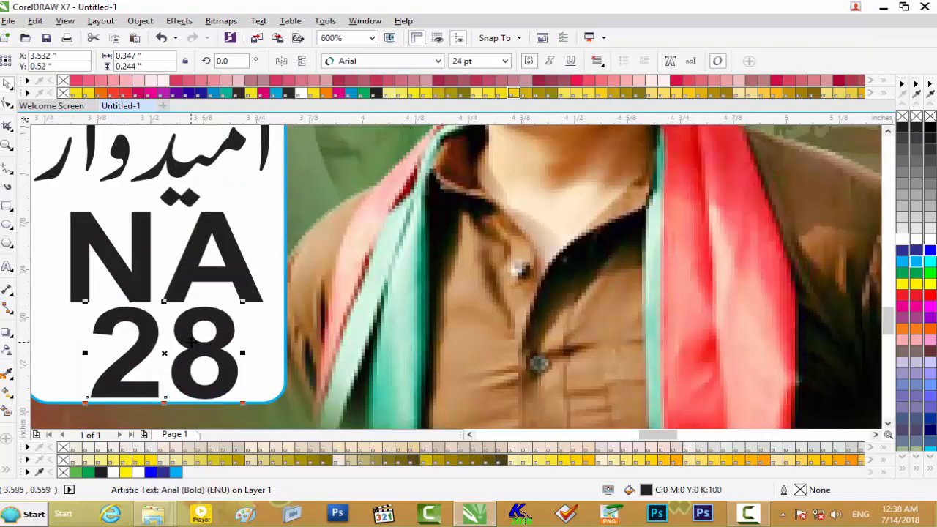
key(Left)
key(Left)
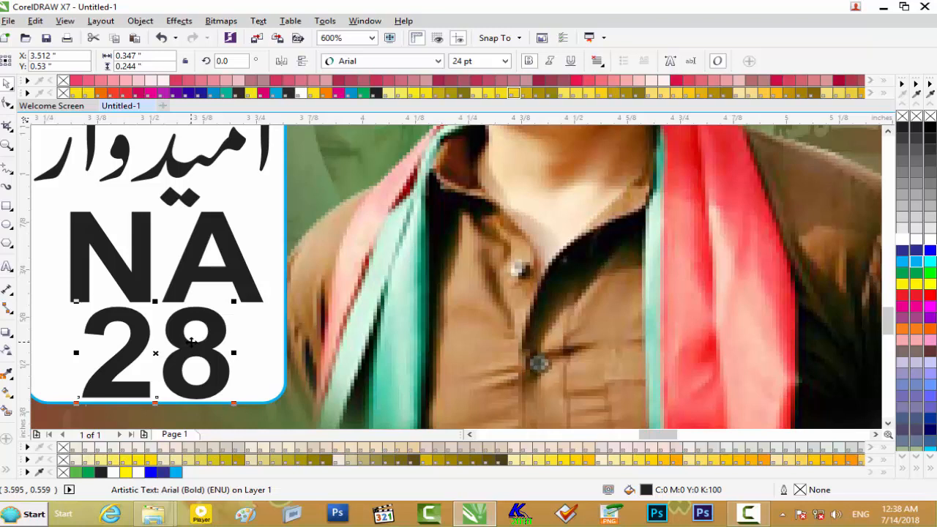
Nudge the word "نامزد" up by about 0.02 in toward the upper edge of the white box
click(202, 163)
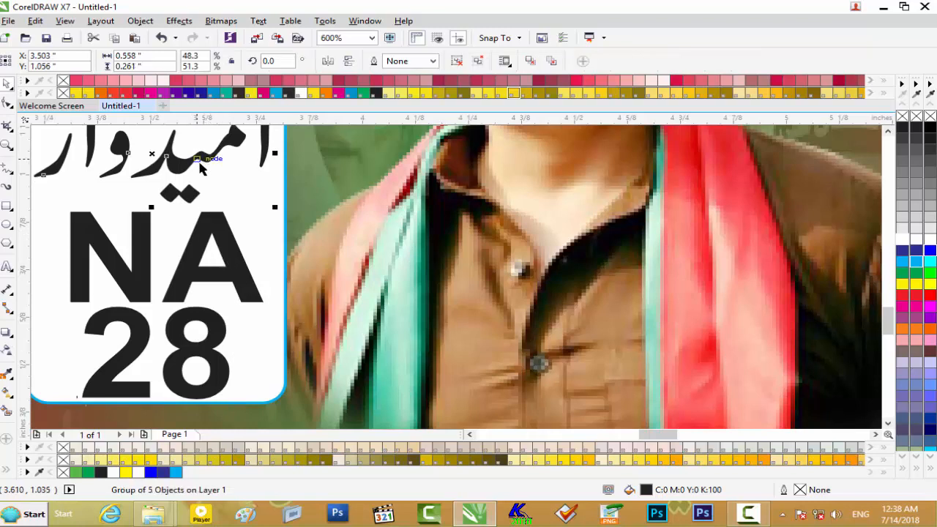
scroll(892, 315, up, 3)
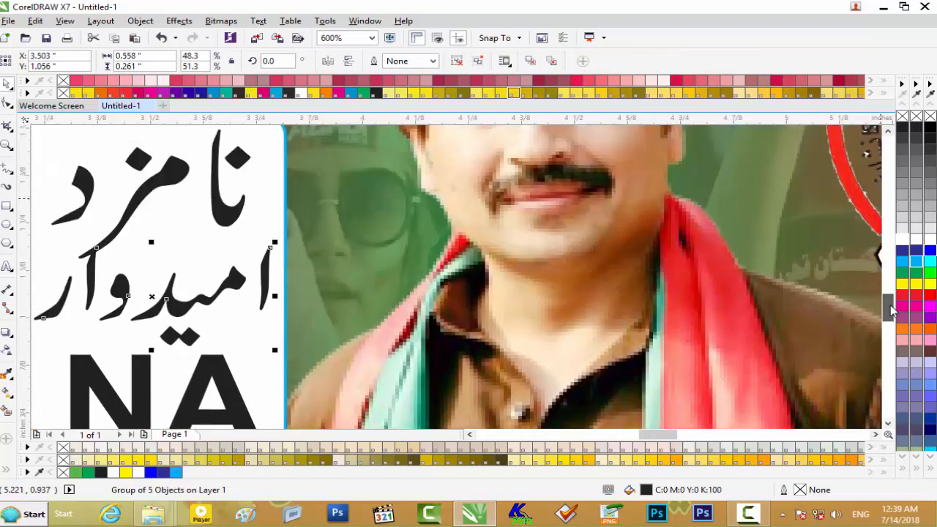
click(194, 167)
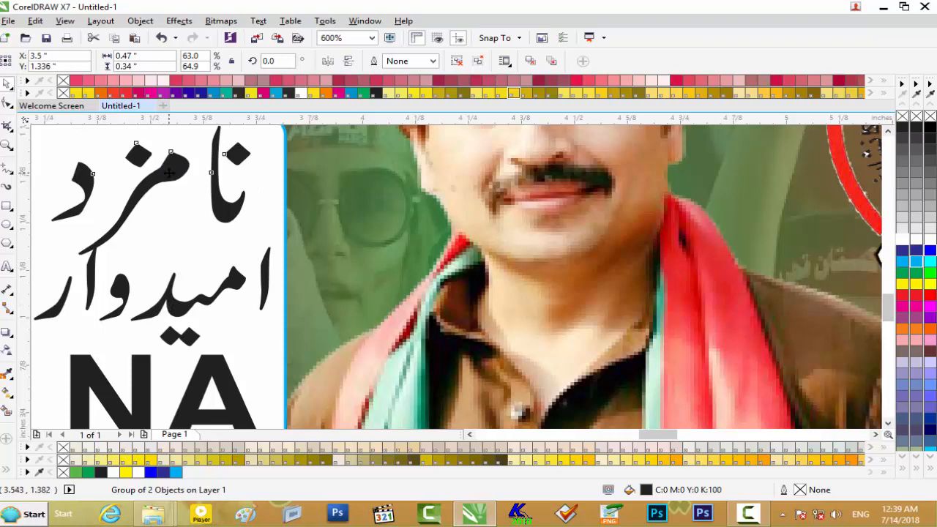
key(Up)
key(Up)
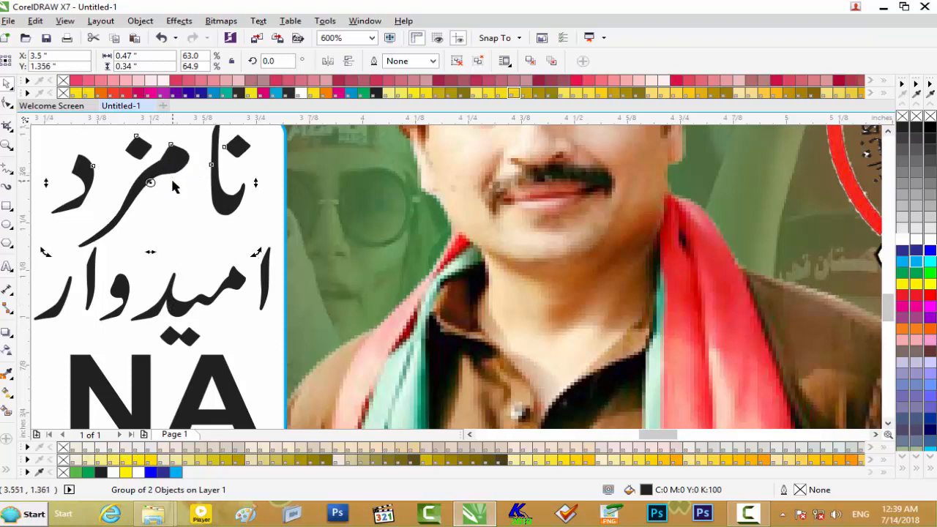
scroll(174, 186, down, 2)
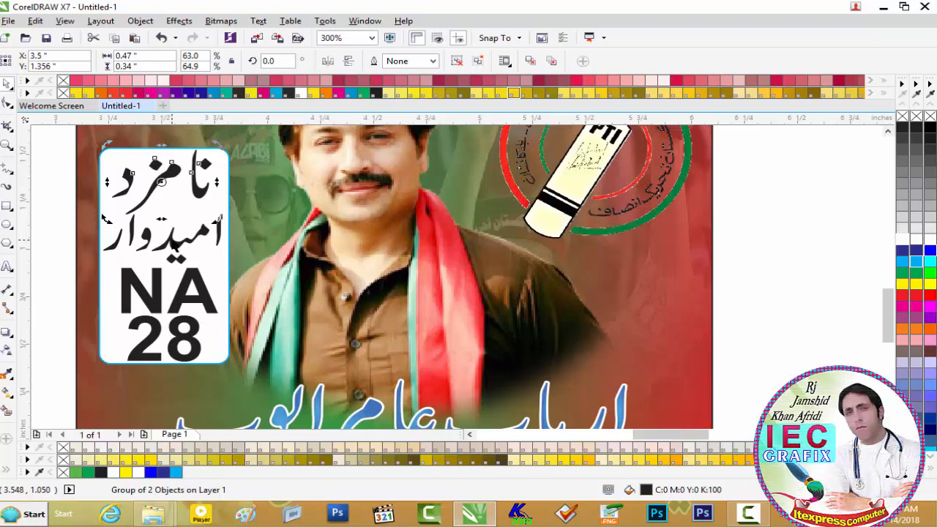
click(161, 273)
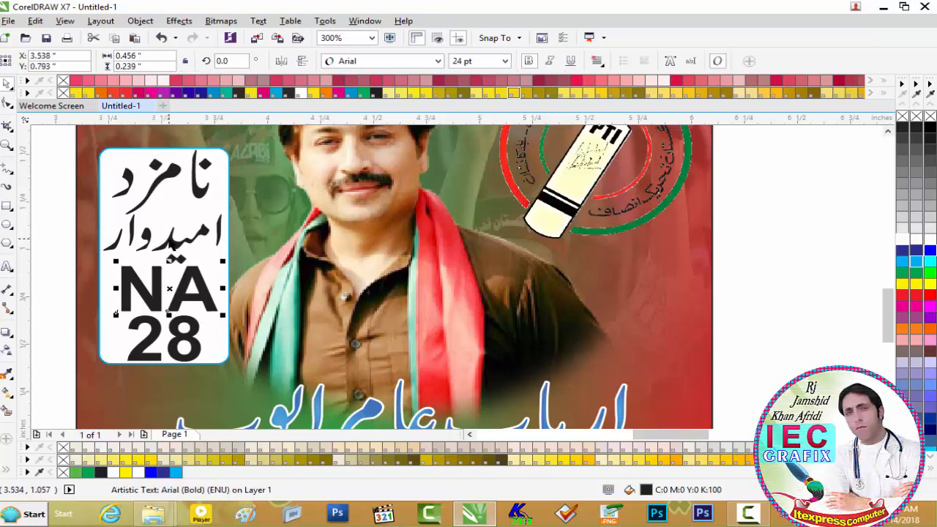
click(168, 239)
Delete the leftover text "قومی اسمبلی" beside the poster and the reference poster bitmap
scroll(167, 239, down, 2)
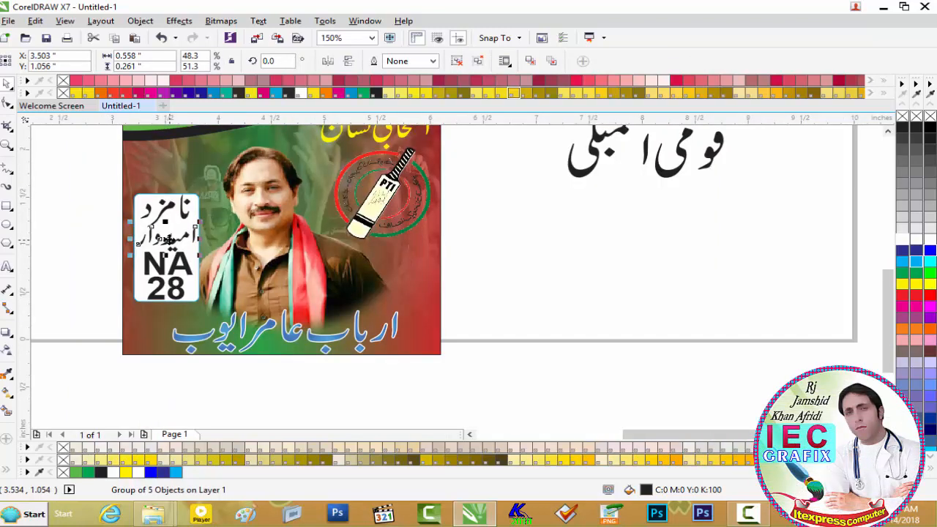
scroll(168, 239, down, 1)
drag(474, 170, 359, 224)
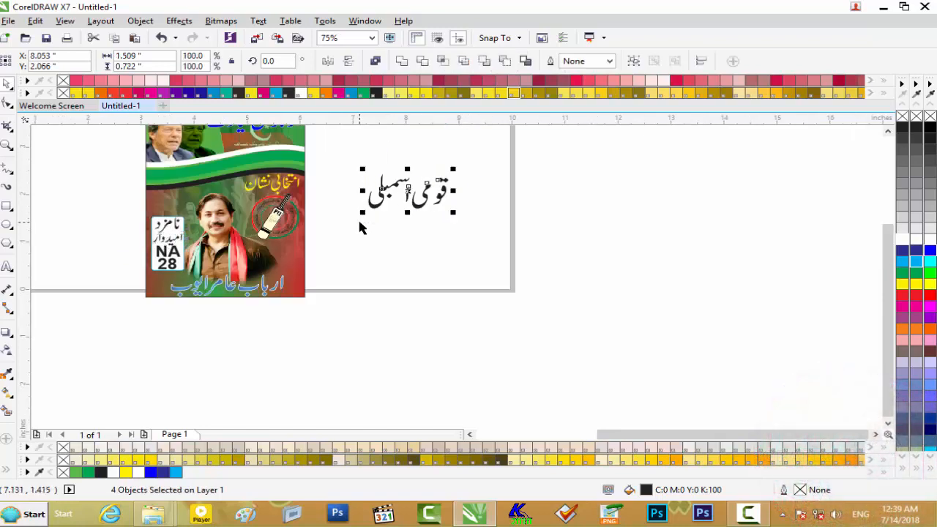
key(Delete)
scroll(358, 227, down, 1)
click(164, 216)
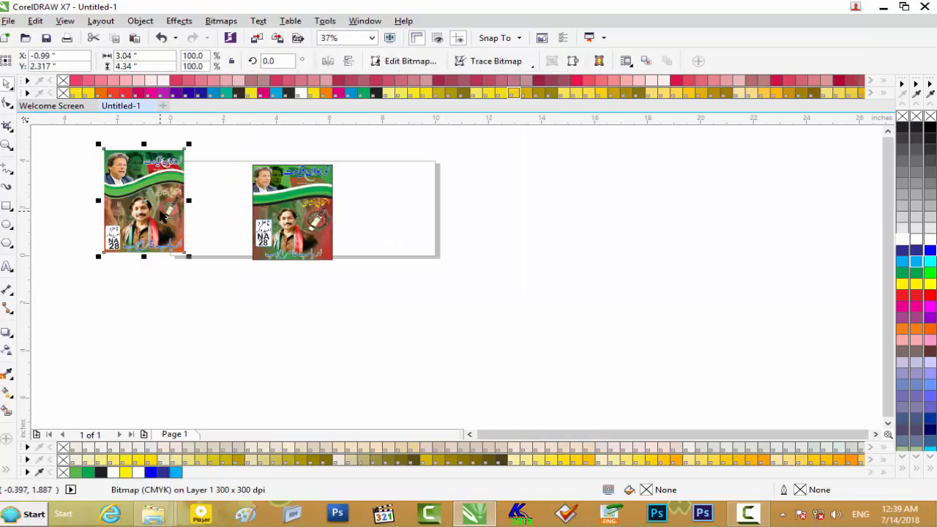
key(Delete)
Save the drawing as Untitled-1.cdr in CDR format, version 17.0, in "New folder" with fonts embedded
scroll(267, 212, up, 2)
scroll(267, 211, down, 1)
scroll(266, 212, up, 1)
scroll(267, 211, down, 1)
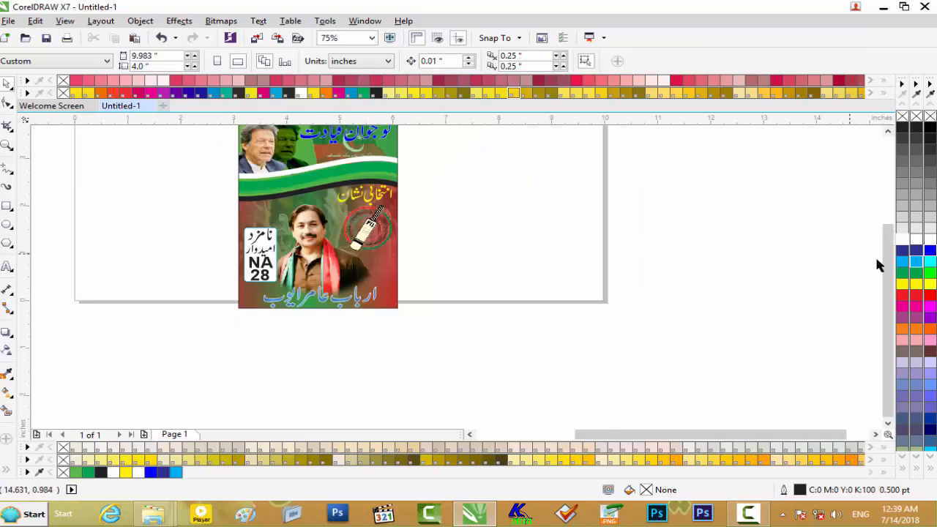
drag(887, 262, 887, 225)
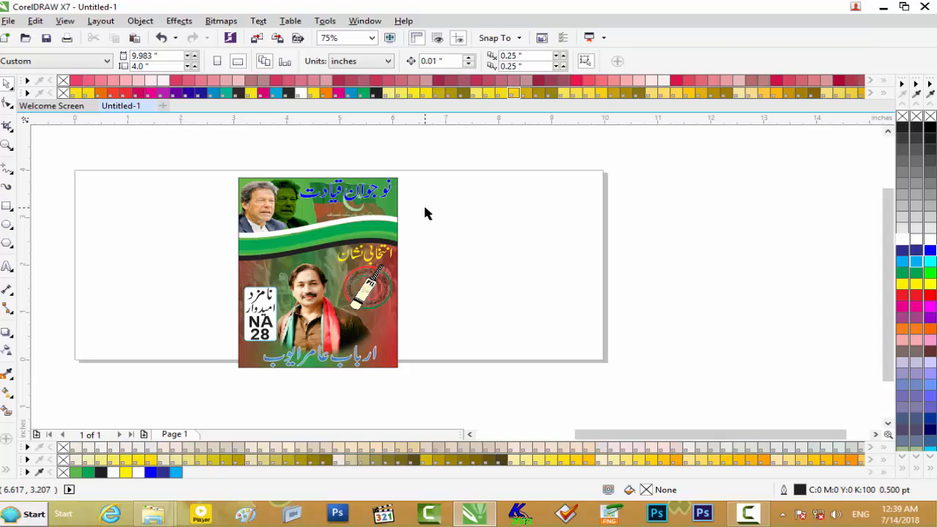
key(ctrl+s)
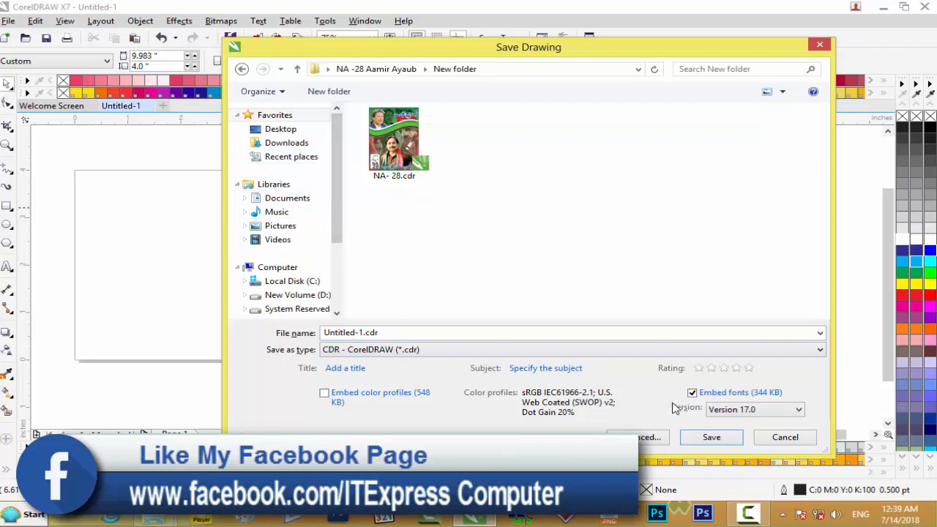
click(709, 437)
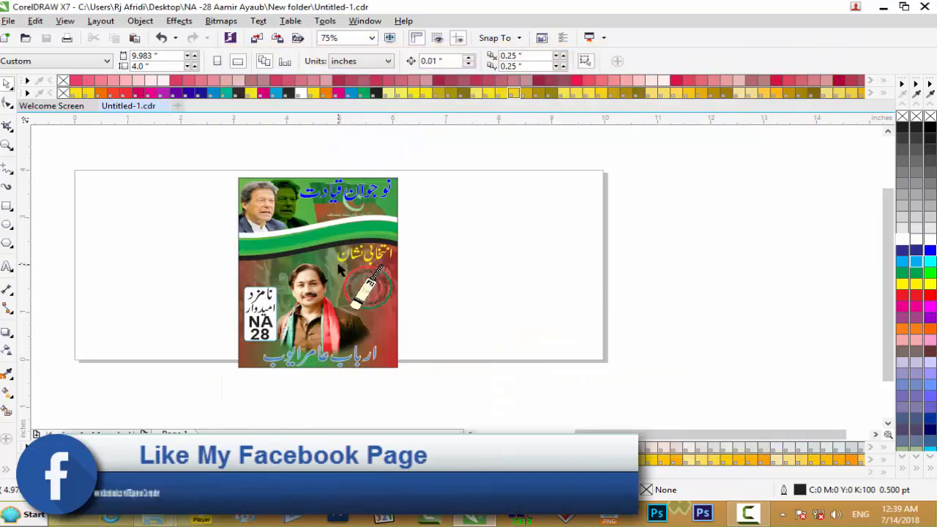
Start exporting the poster as a JPEG bitmap and open the NA -28 project folder on the Desktop as the destination
key(ctrl+e)
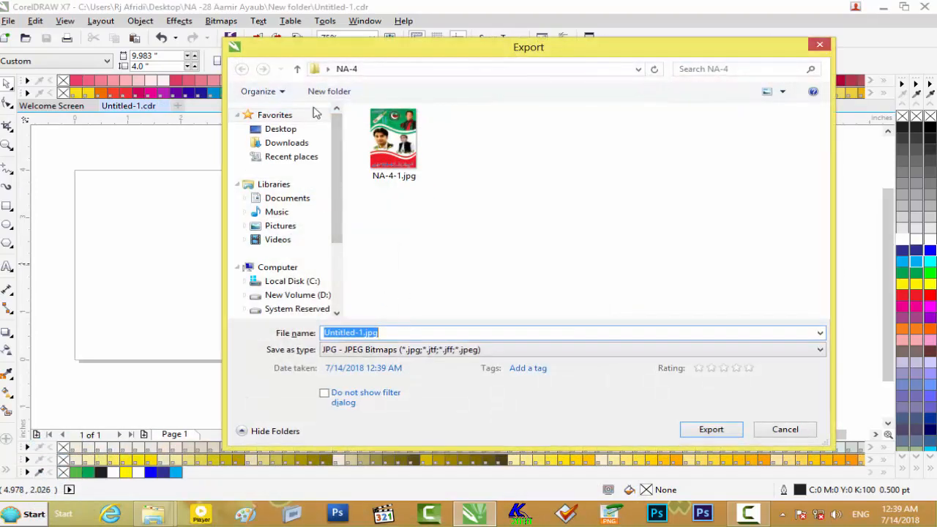
click(297, 69)
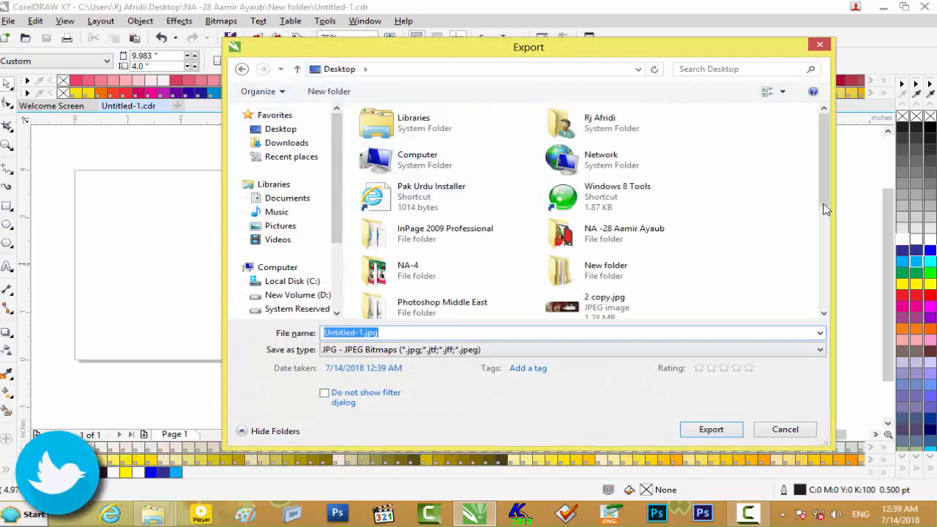
scroll(680, 209, down, 3)
scroll(680, 209, up, 1)
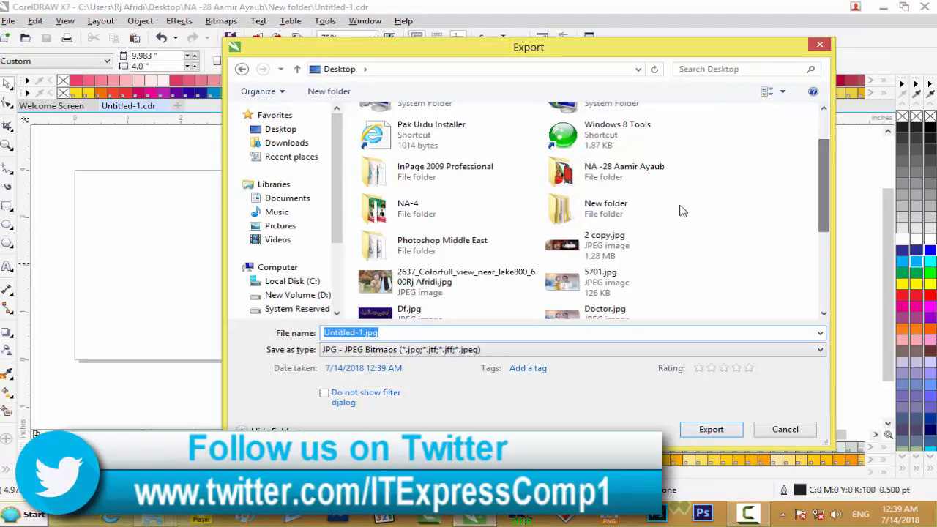
click(621, 175)
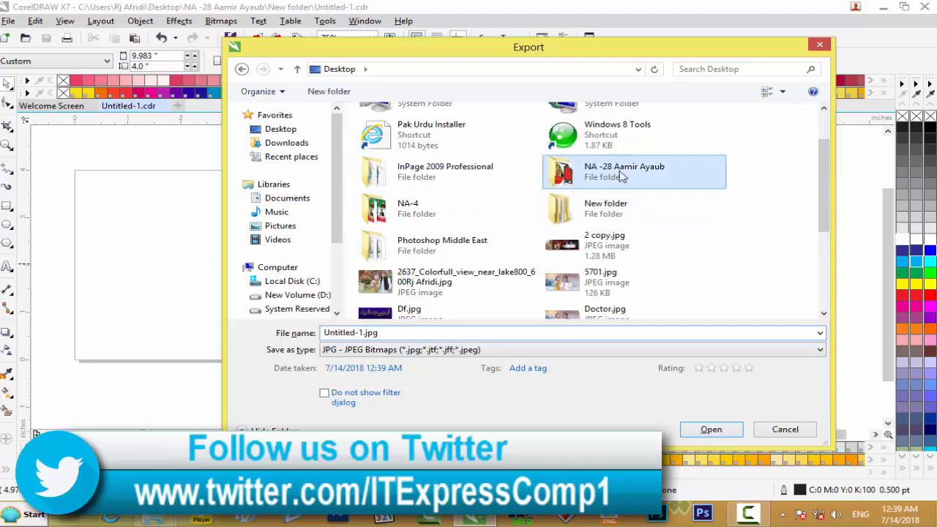
double_click(620, 174)
Replace the export file name with NA-28.jpg and try to export under that name
double_click(340, 334)
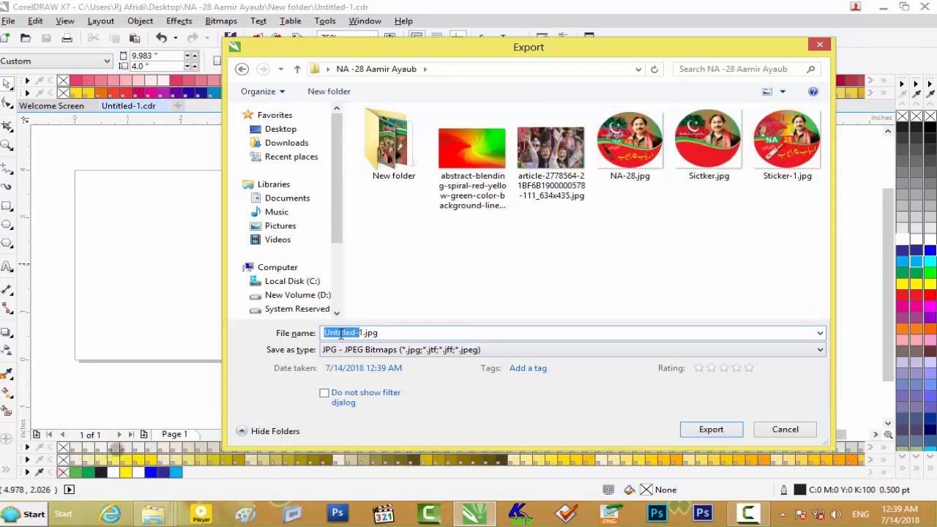
key(BackSpace)
text(NA)
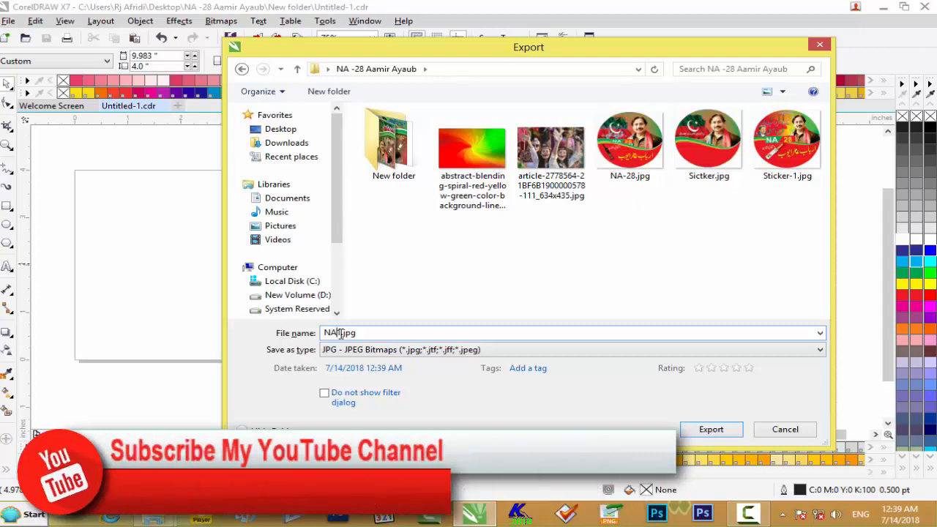
text(-1)
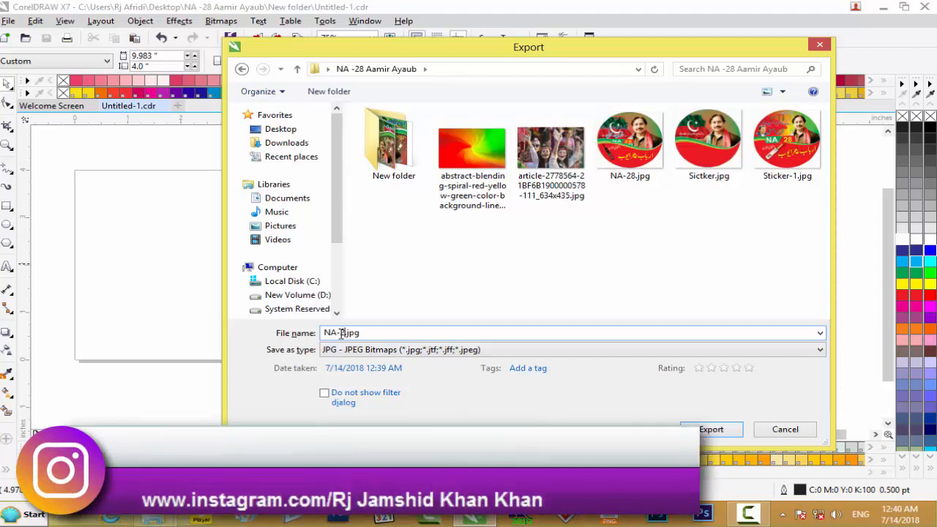
key(Delete)
text(28)
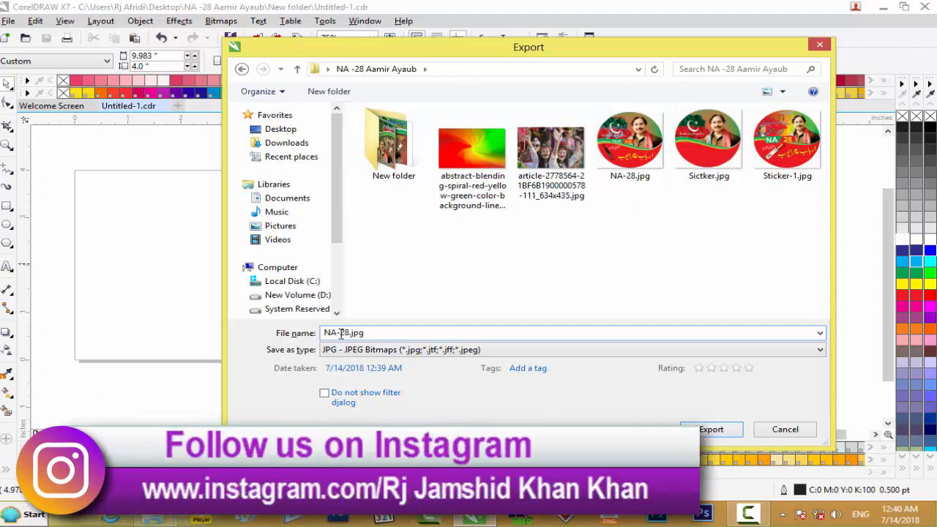
click(706, 428)
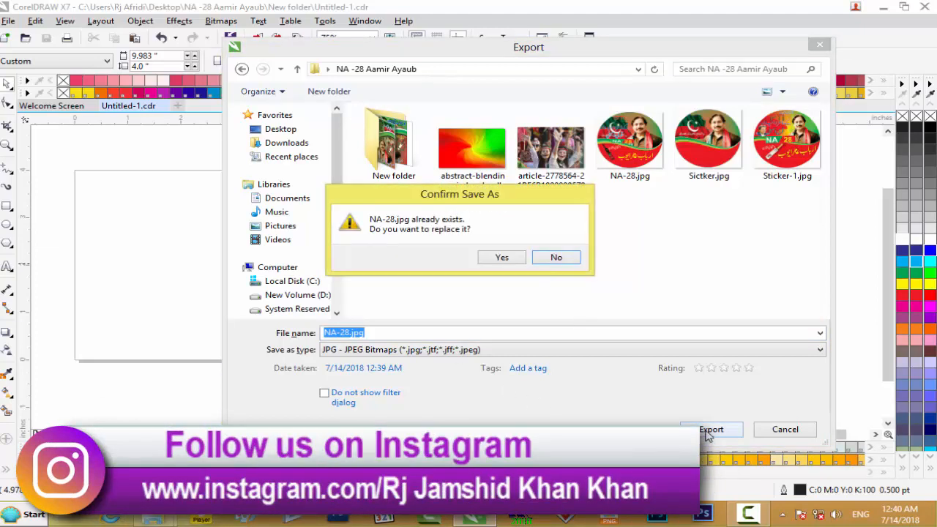
Decline overwriting the existing file, rename the export NA-28..jpg and export it in CMYK Color (32-bit) at High quality, 80%
click(550, 256)
double_click(351, 333)
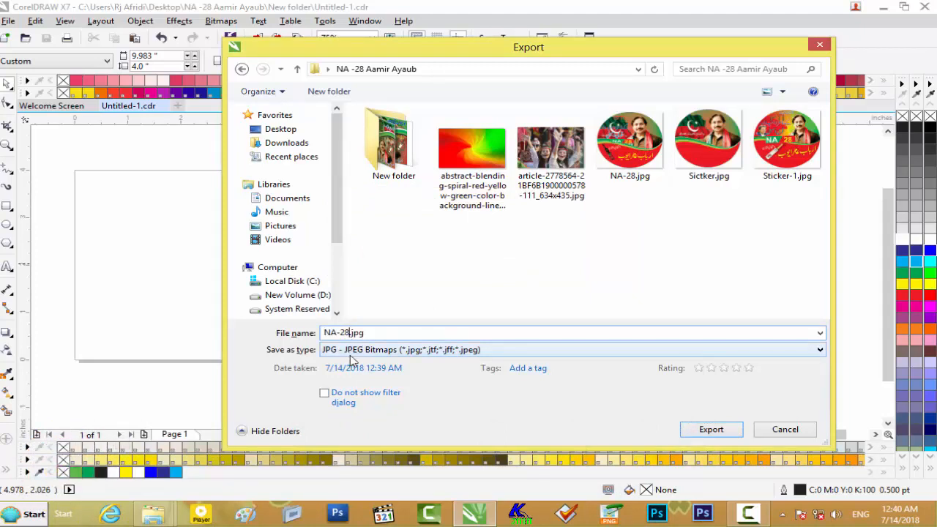
click(681, 428)
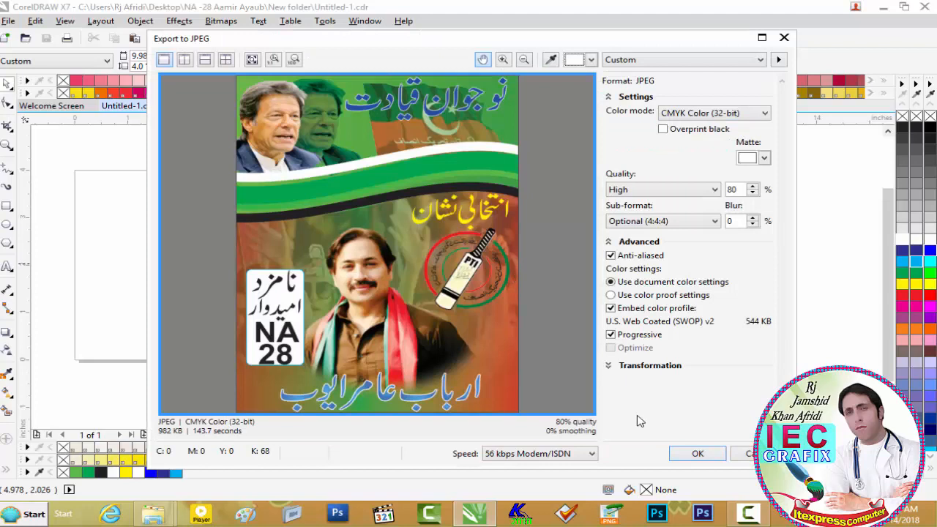
click(697, 454)
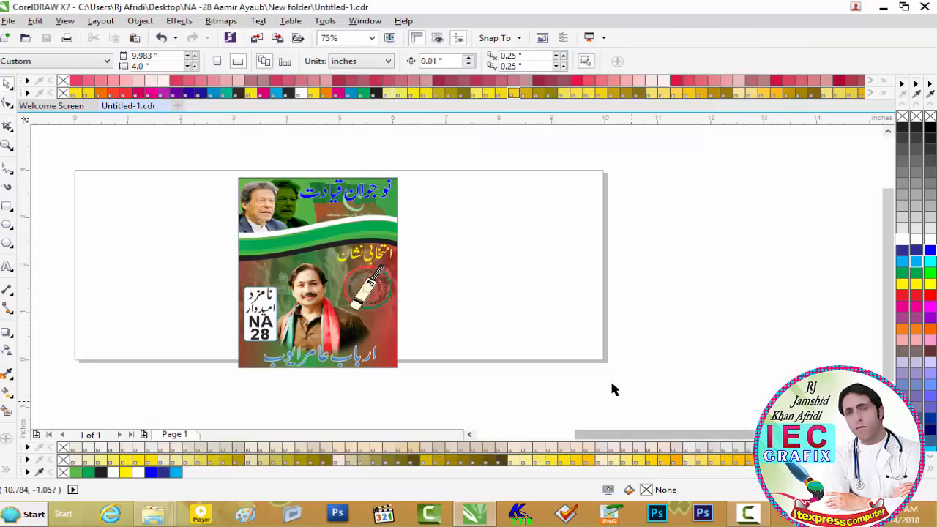
Switch to the project folder in File Explorer, inspect the exported NA-28..jpg in Windows Photo Viewer, close it and return to the desktop
click(884, 7)
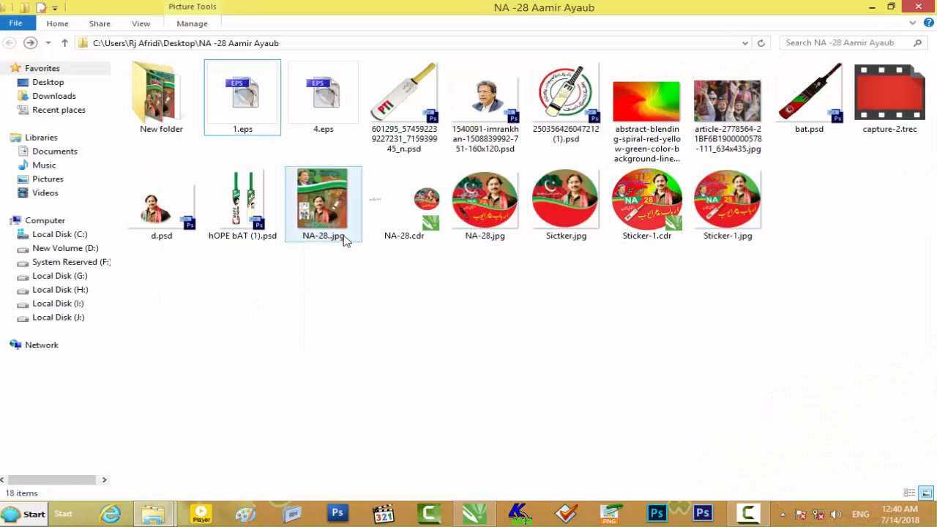
double_click(345, 239)
scroll(504, 229, up, 2)
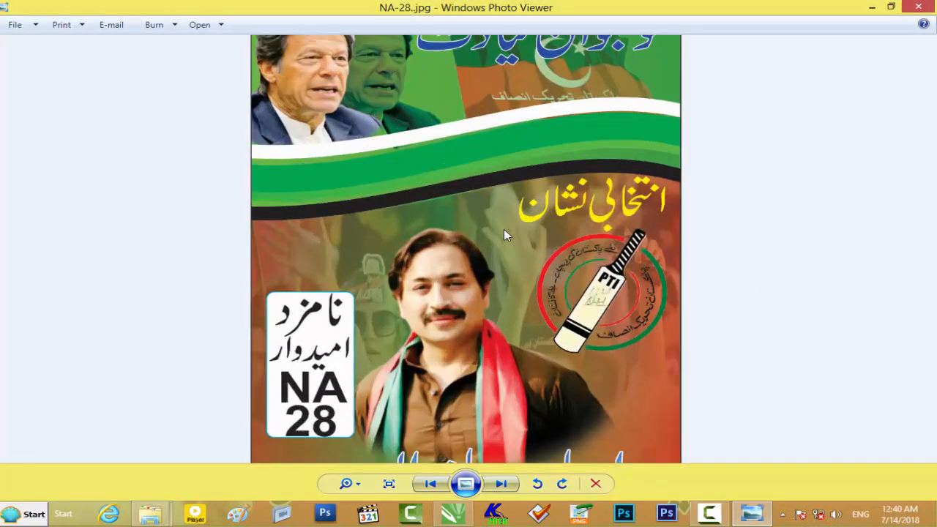
scroll(503, 229, down, 1)
scroll(504, 230, down, 1)
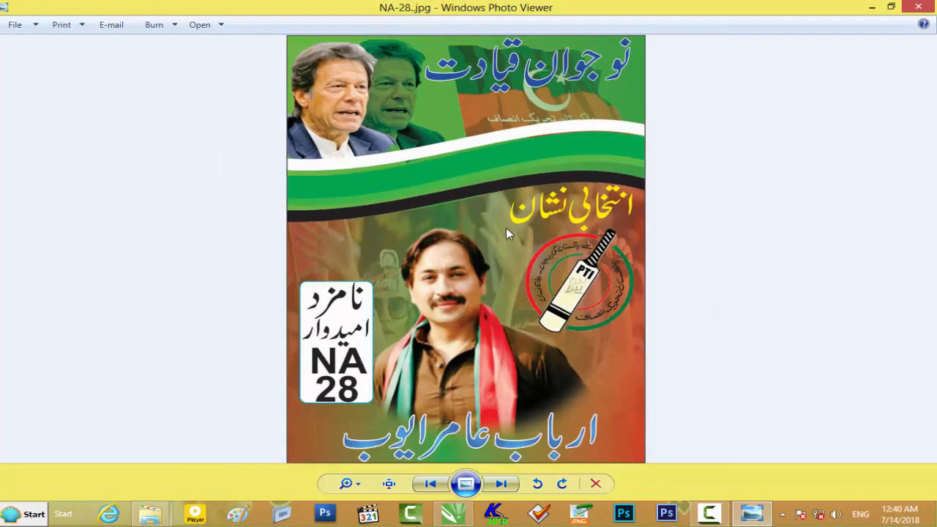
click(917, 6)
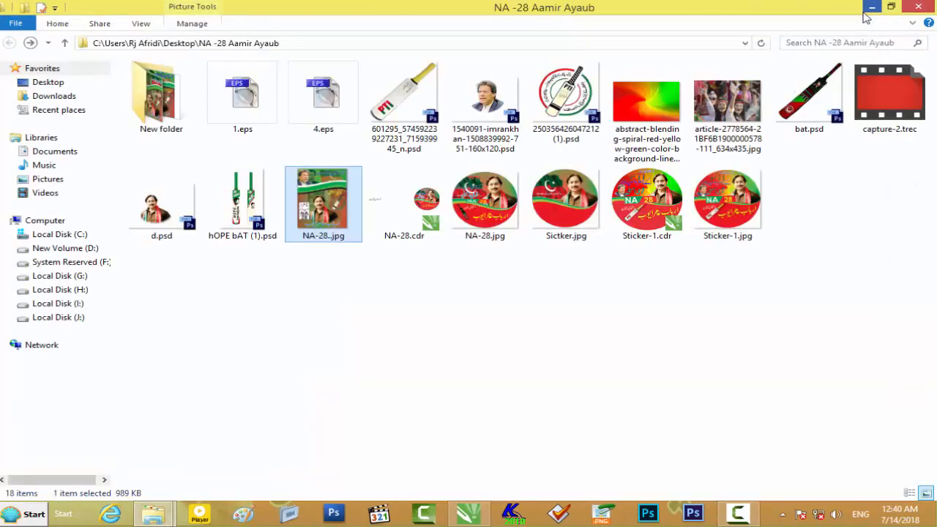
click(869, 9)
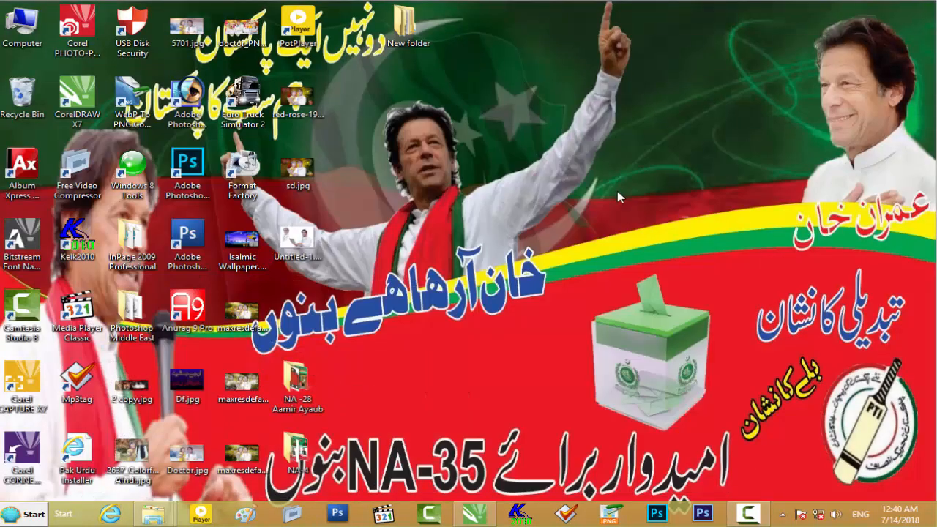